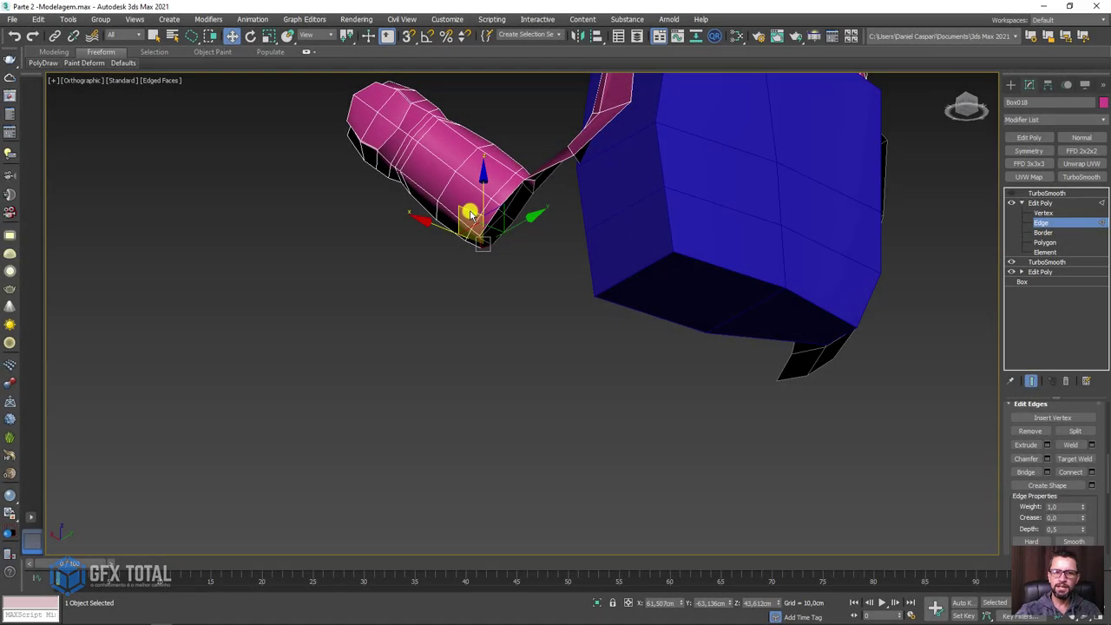
Scale up the thumb-base edge loop and pull it down to extend a new strip.
mouse_move(471, 216)
middle_mouse_down("alt")
mouse_move(504, 260)
mouse_move(540, 181)
mouse_move(506, 223)
mouse_move(545, 248)
mouse_move(511, 227)
middle_mouse_up("alt")
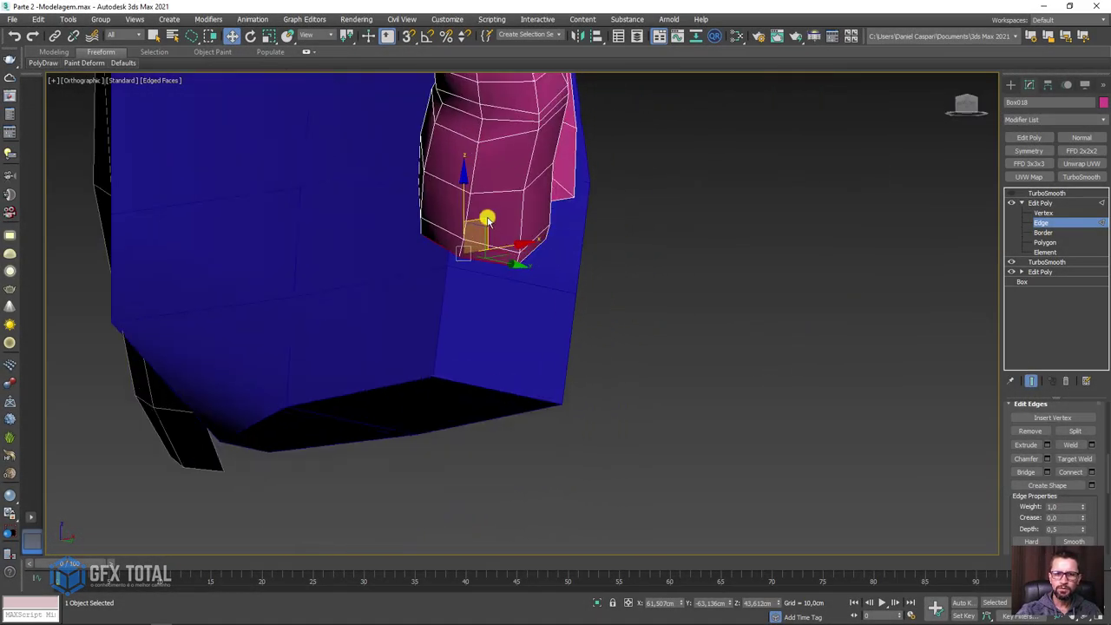
key("e")
key("r")
left_click_drag(451, 300, 466, 285)
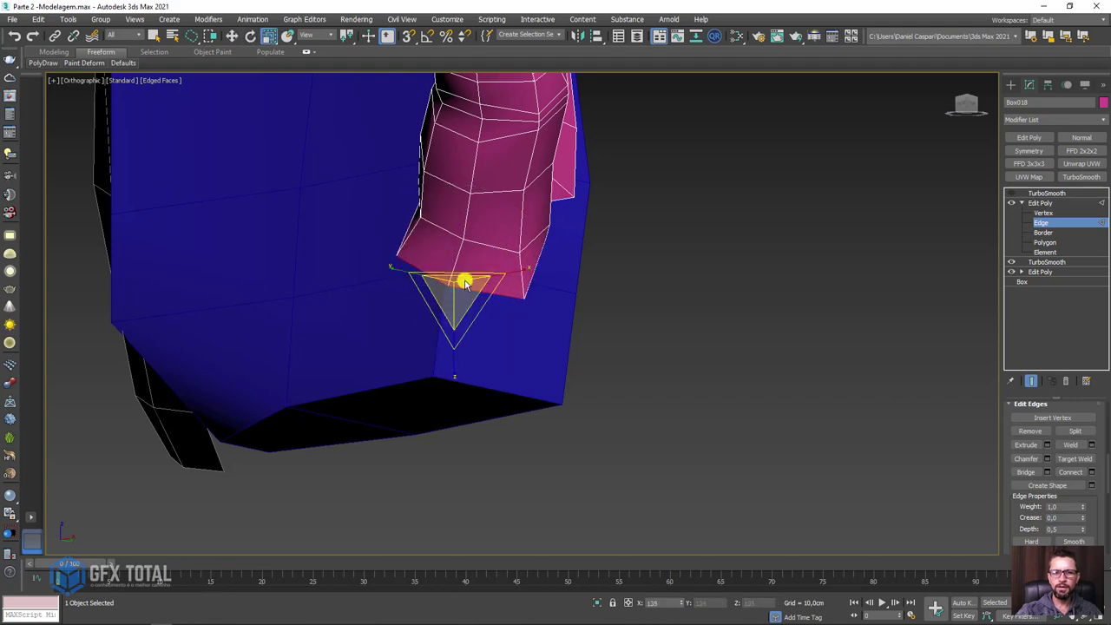
mouse_move(466, 285)
middle_mouse_down("alt")
mouse_move(513, 325)
mouse_move(441, 313)
middle_mouse_up("alt")
key("w")
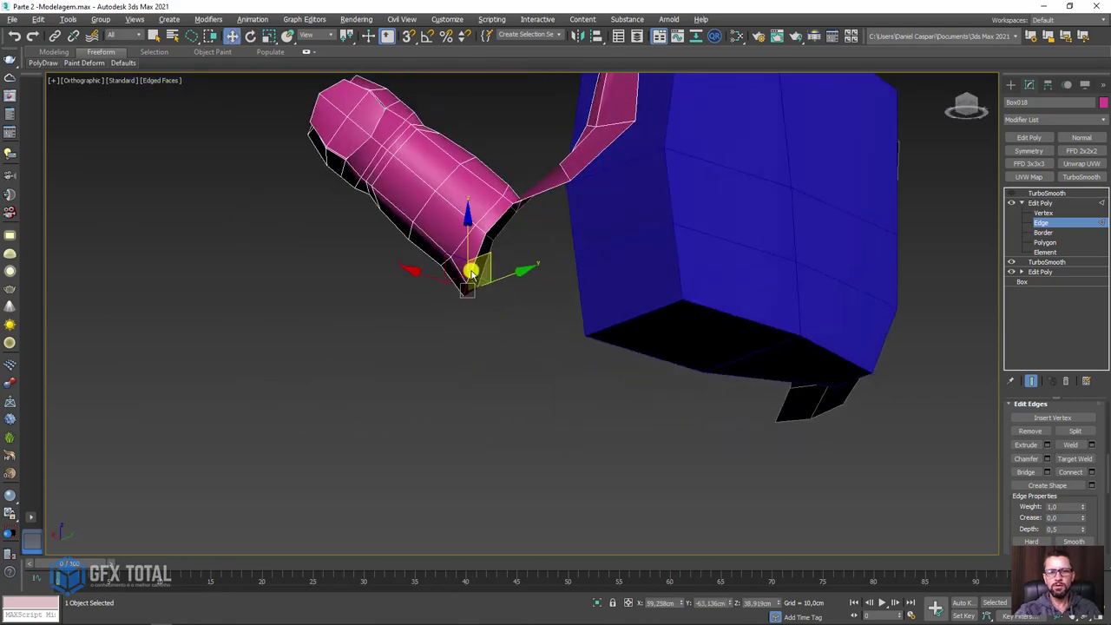
middle_click_drag(469, 272, 454, 277, "alt")
left_click_drag(451, 261, 509, 339)
middle_click_drag(508, 340, 602, 367, "alt")
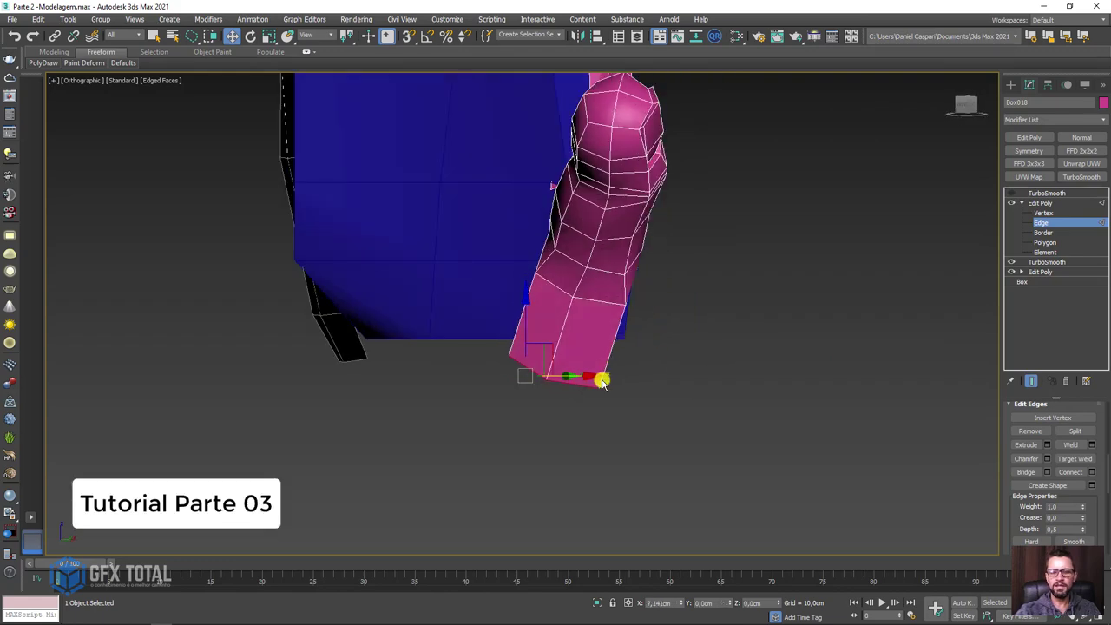
Rotate the new strip's tip edges and stretch them into a longer, wider flap.
key("e")
left_click_drag(546, 377, 558, 322)
key("w")
mouse_move(558, 322)
middle_mouse_down("alt")
mouse_move(559, 356)
mouse_move(550, 339)
mouse_move(580, 426)
middle_mouse_up("alt")
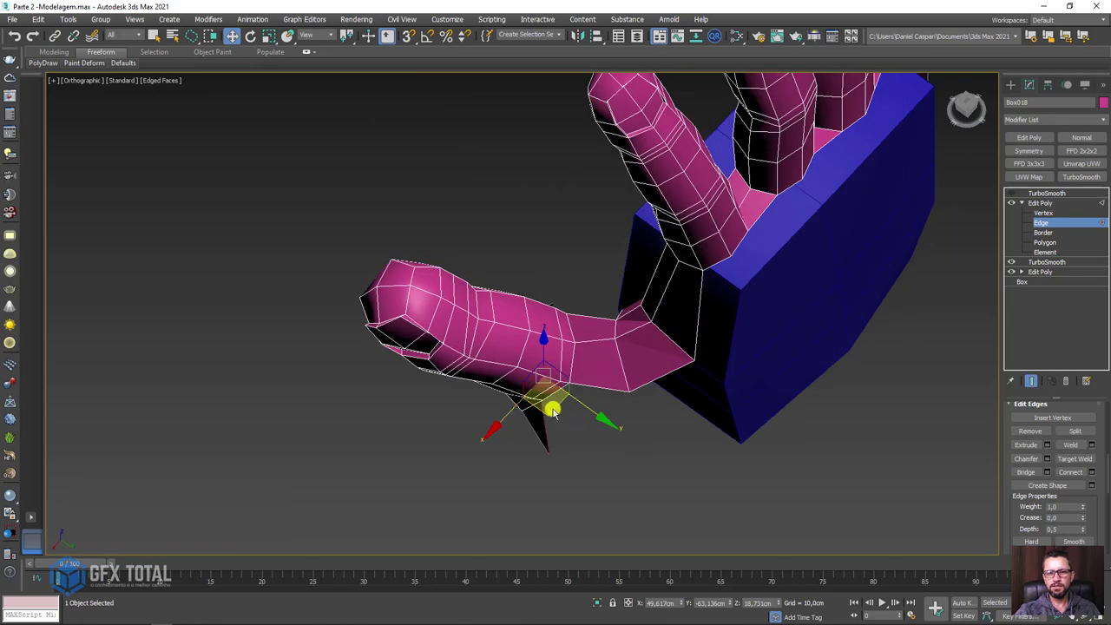
left_click_drag(550, 404, 584, 409)
mouse_move(585, 409)
middle_mouse_down("alt")
mouse_move(584, 356)
mouse_move(598, 409)
mouse_move(583, 402)
middle_mouse_up("alt")
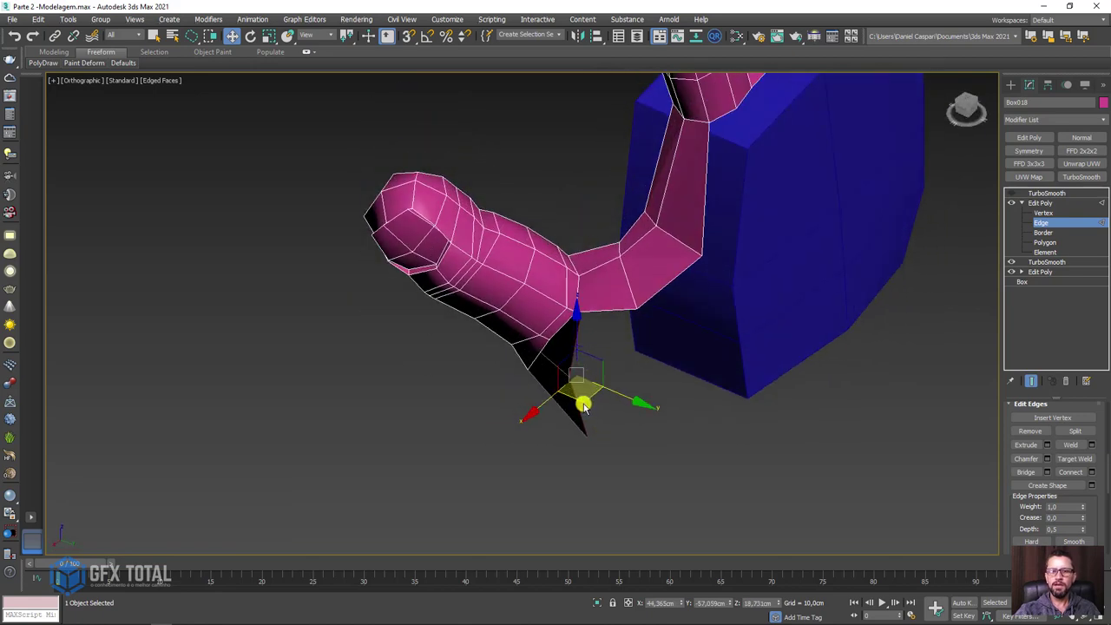
left_click_drag(583, 402, 653, 415)
mouse_move(653, 415)
middle_mouse_down("alt")
mouse_move(714, 258)
mouse_move(847, 432)
mouse_move(801, 374)
mouse_move(754, 390)
mouse_move(765, 356)
middle_mouse_up("alt")
Raise the flap's edges up and to the right under the thumb.
key("r")
key("w")
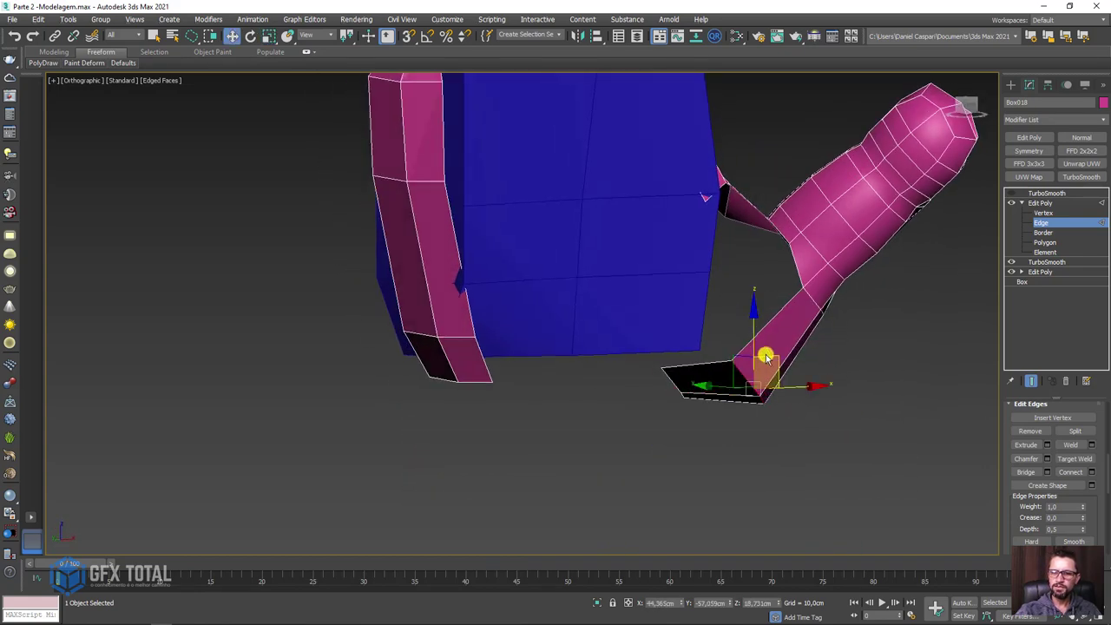
left_click_drag(752, 347, 761, 315)
middle_click_drag(793, 348, 786, 351, "alt")
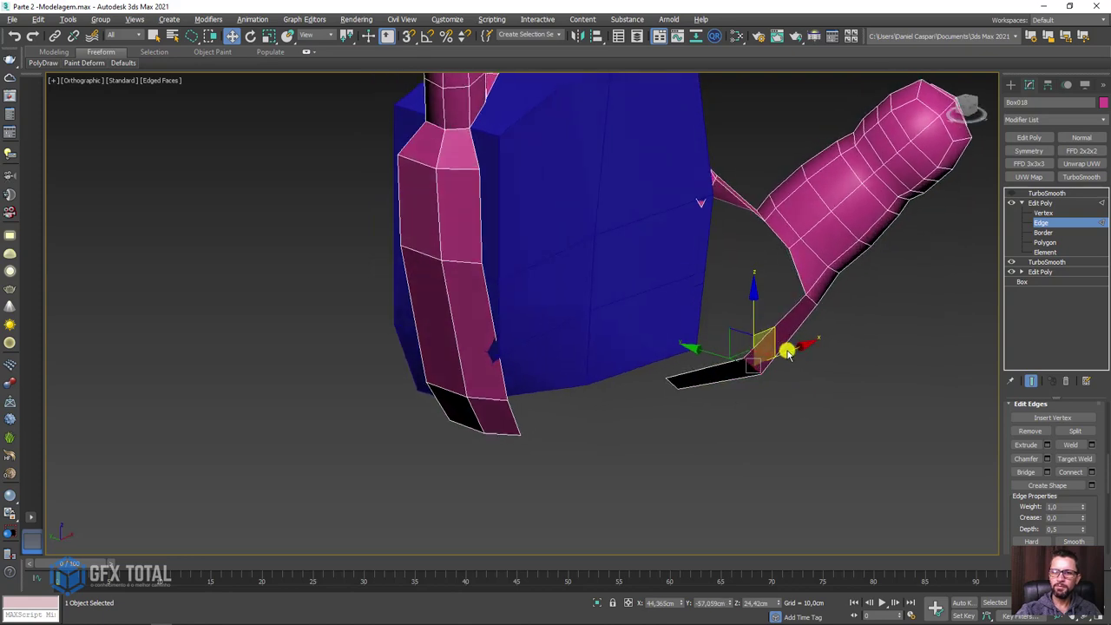
left_click_drag(776, 324, 801, 318)
mouse_move(801, 317)
middle_mouse_down("alt")
mouse_move(715, 330)
mouse_move(710, 278)
mouse_move(738, 257)
mouse_move(772, 307)
mouse_move(613, 291)
mouse_move(431, 332)
mouse_move(634, 188)
mouse_move(676, 278)
mouse_move(626, 319)
middle_mouse_up("alt")
mouse_move(633, 403)
middle_mouse_down("alt")
mouse_move(665, 419)
mouse_move(672, 312)
mouse_move(707, 347)
mouse_move(692, 335)
middle_mouse_up("alt")
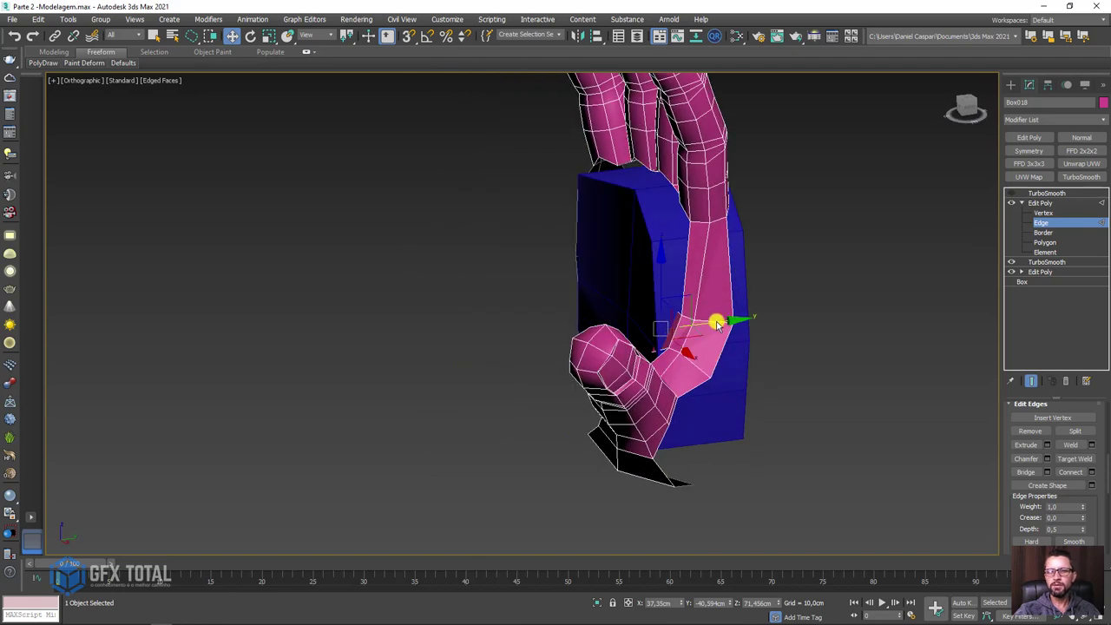
key("e")
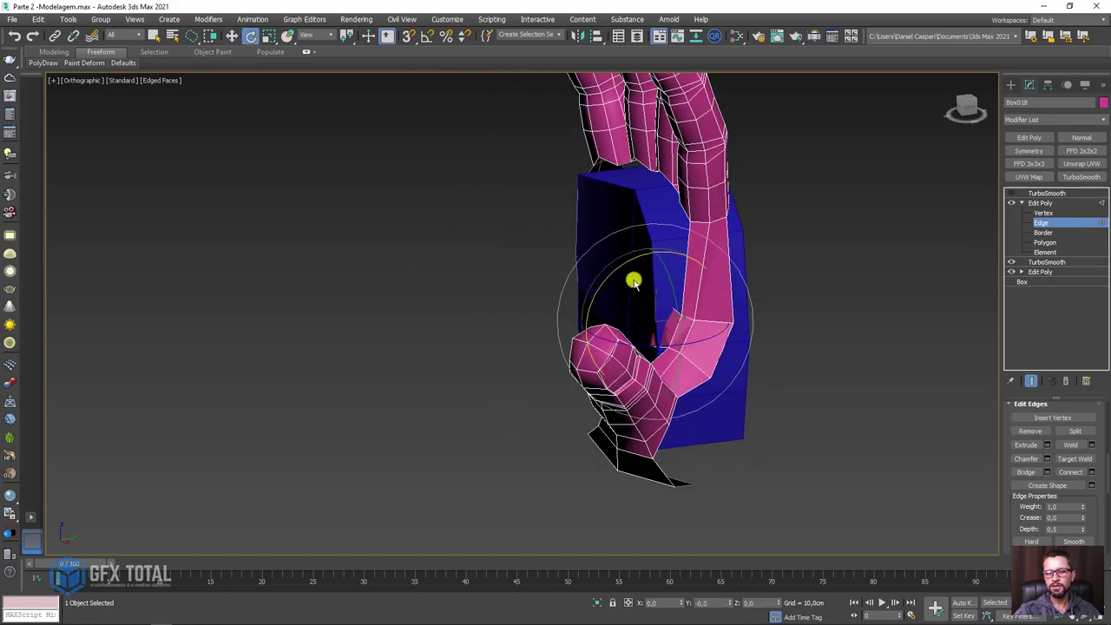
Isolate the pink hand mesh with Alt+Q so the blue palm block is hidden.
middle_click_drag(634, 281, 688, 278, "alt")
left_click(1049, 205)
left_click(590, 243)
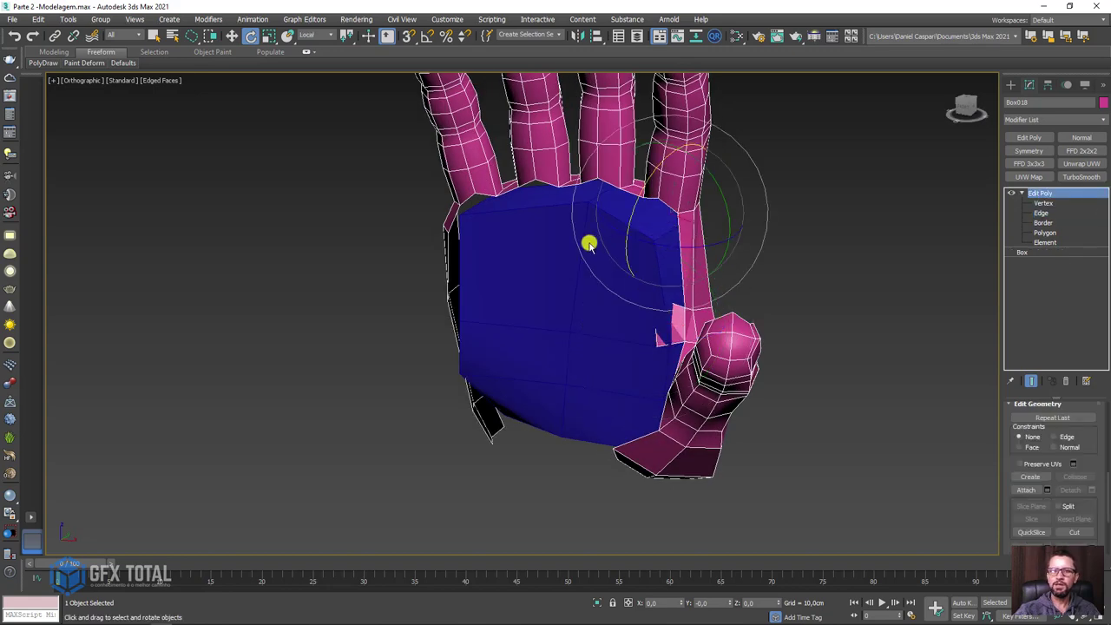
left_click(733, 411)
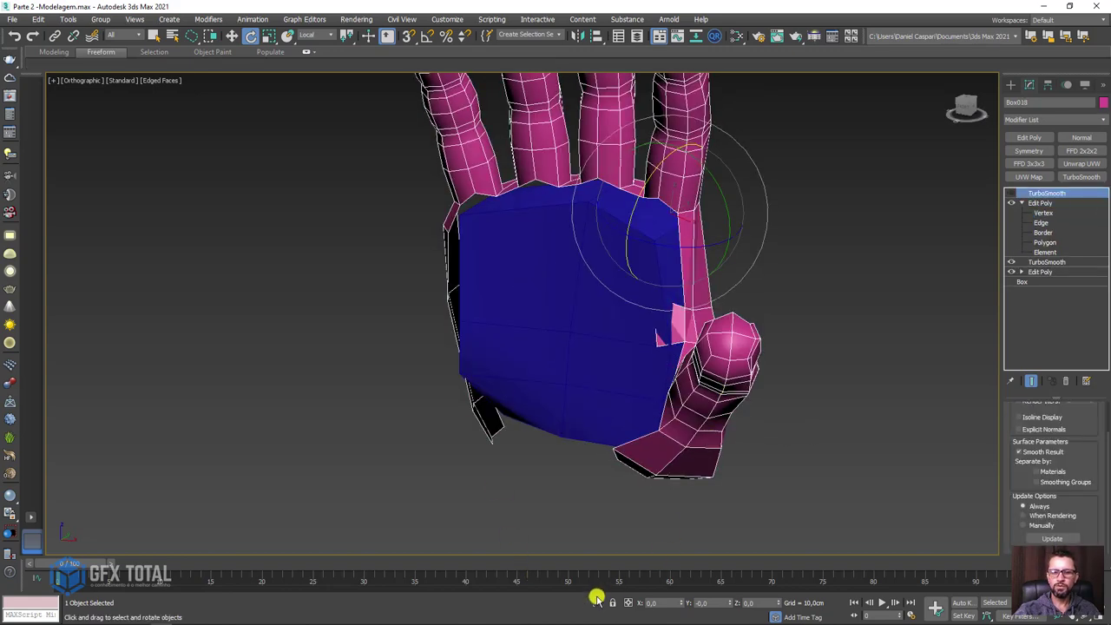
key("alt+q")
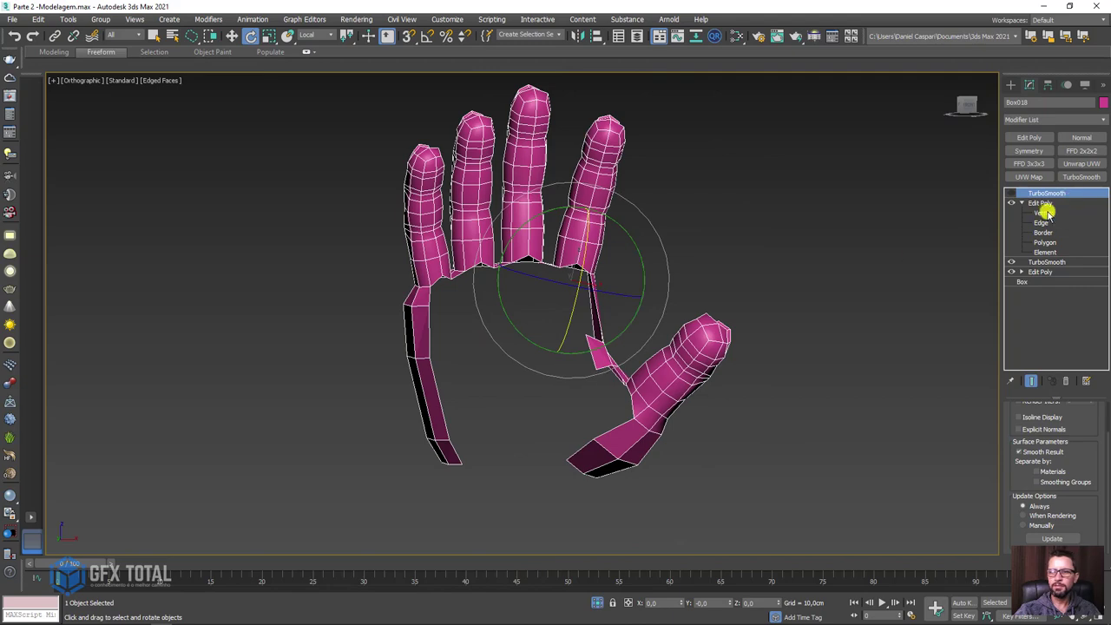
At Edge level, select the edge loop on the palm's left side.
left_click(1041, 222)
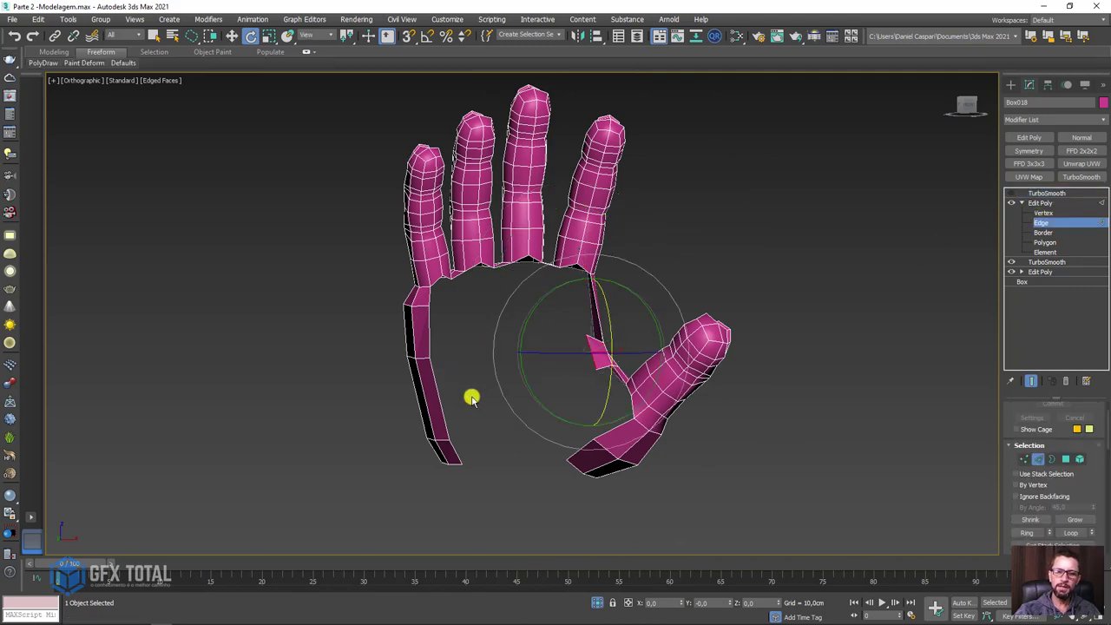
left_click(416, 401)
double_click(444, 377)
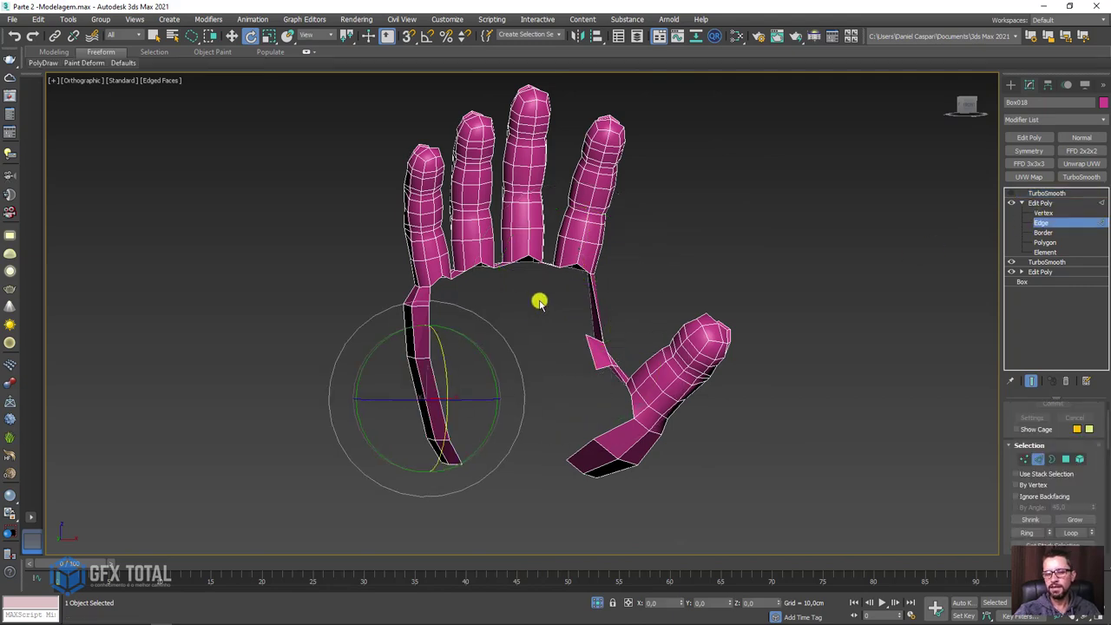
mouse_move(539, 301)
middle_mouse_down("alt")
mouse_move(434, 434)
mouse_move(442, 404)
middle_mouse_up("alt")
Scale the lower left palm edge loop wider and select the loop above it.
scroll(441, 405, "up", 3)
key("r")
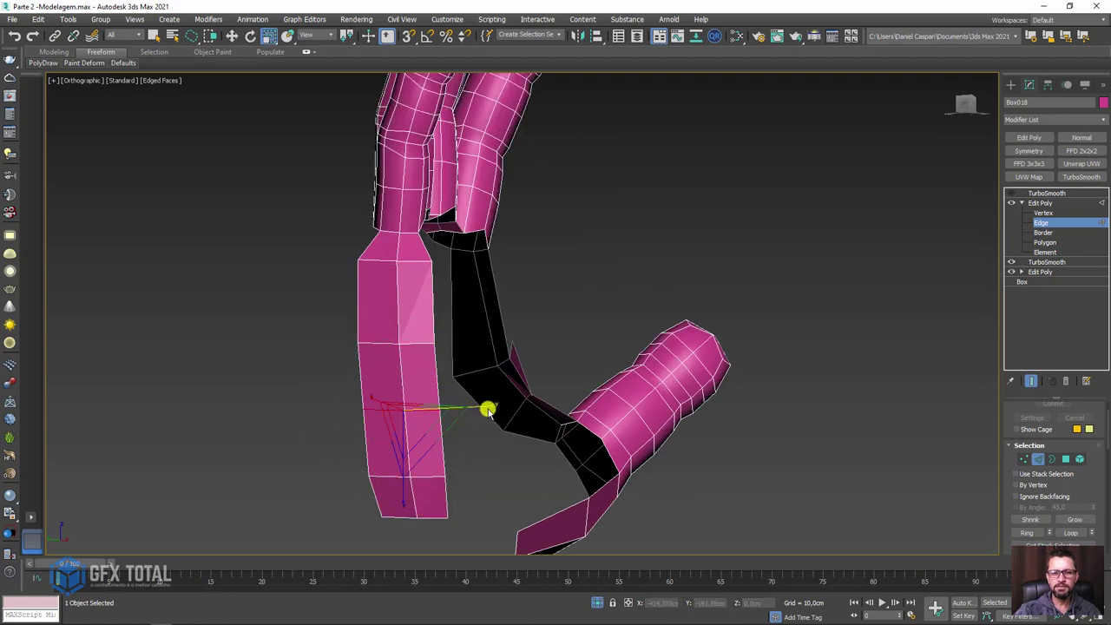
left_click_drag(488, 409, 496, 402)
double_click(416, 344)
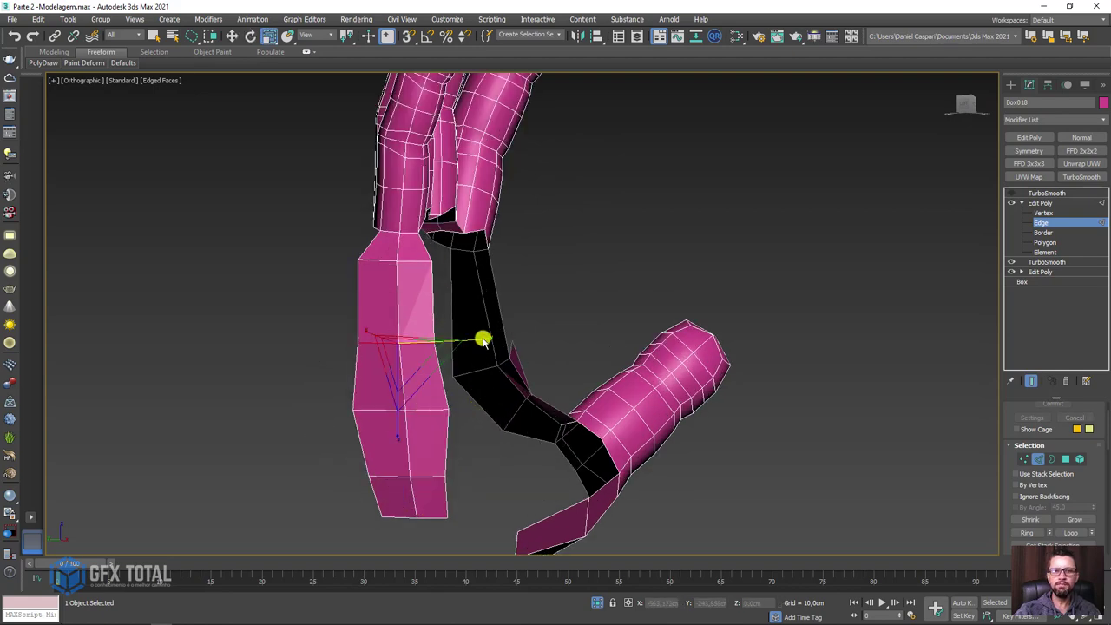
mouse_move(496, 372)
middle_mouse_down("alt")
mouse_move(443, 396)
mouse_move(501, 392)
mouse_move(384, 338)
middle_mouse_up("alt")
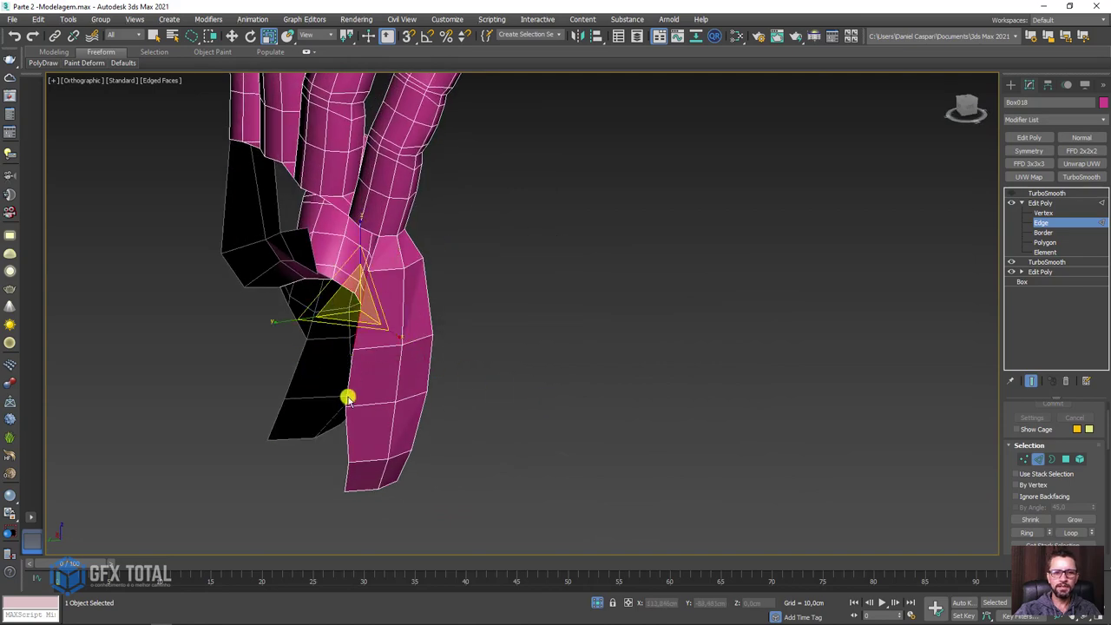
middle_click_drag(347, 426, 387, 387, "alt")
With Move active, select the lower left edge, then the edge beside the thumb base.
key("w")
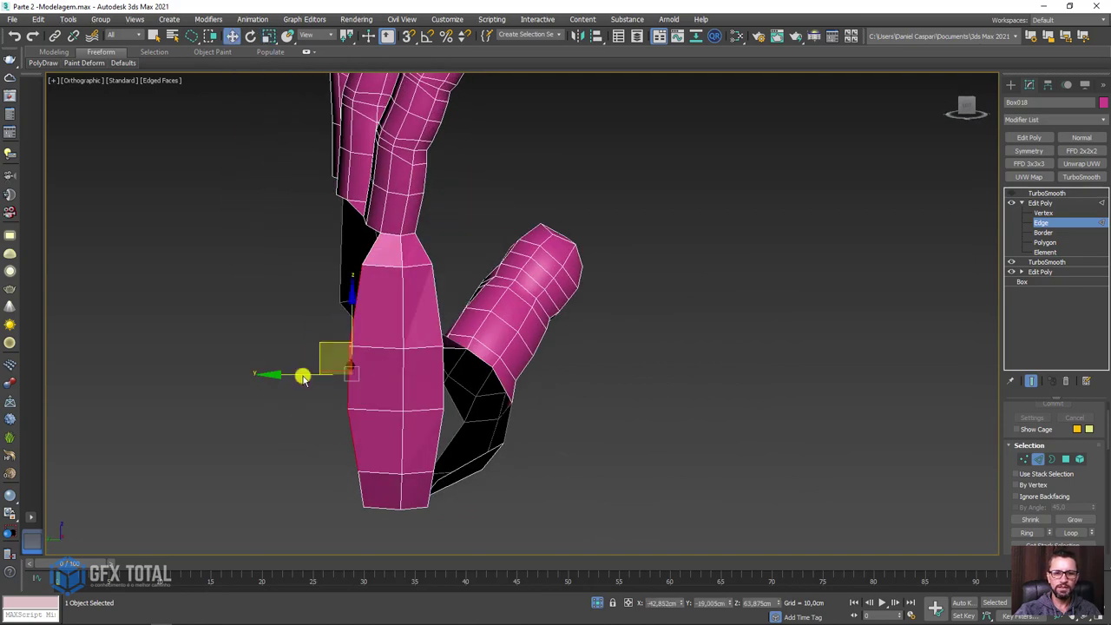
left_click(355, 482, "ctrl")
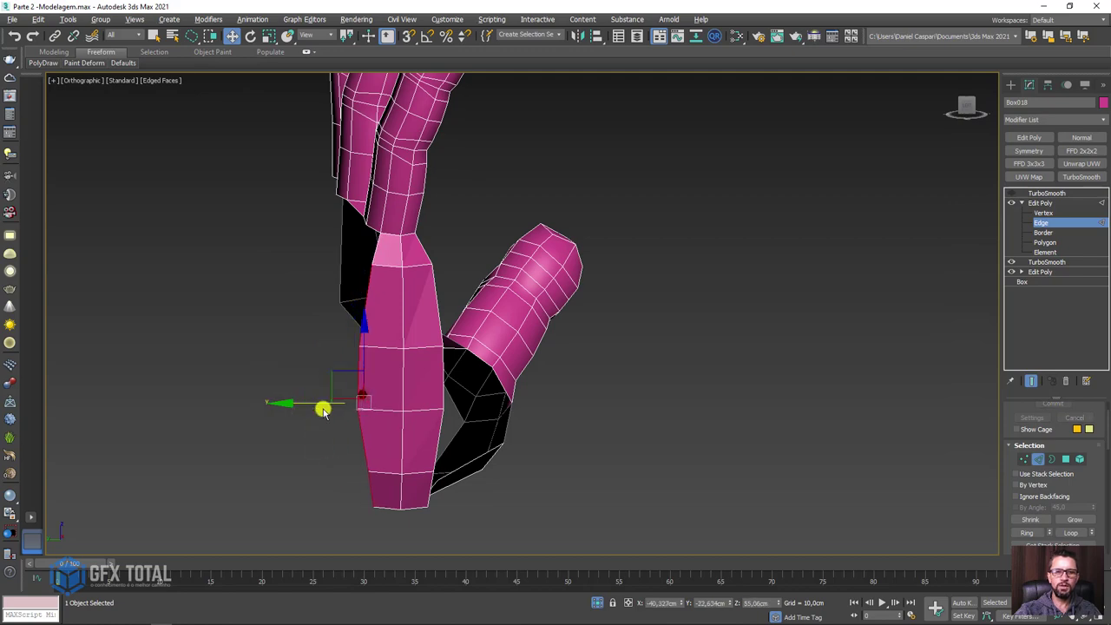
middle_click_drag(322, 408, 359, 404, "alt")
middle_click_drag(278, 401, 290, 400, "alt")
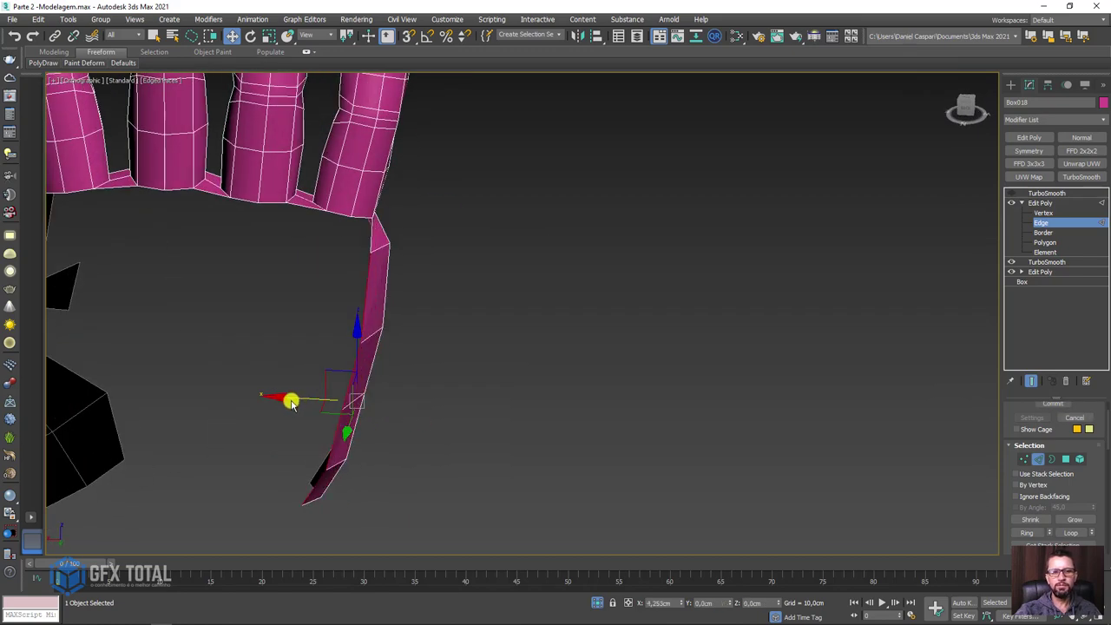
mouse_move(494, 411)
middle_mouse_down("alt")
mouse_move(324, 375)
mouse_move(364, 417)
mouse_move(385, 405)
middle_mouse_up("alt")
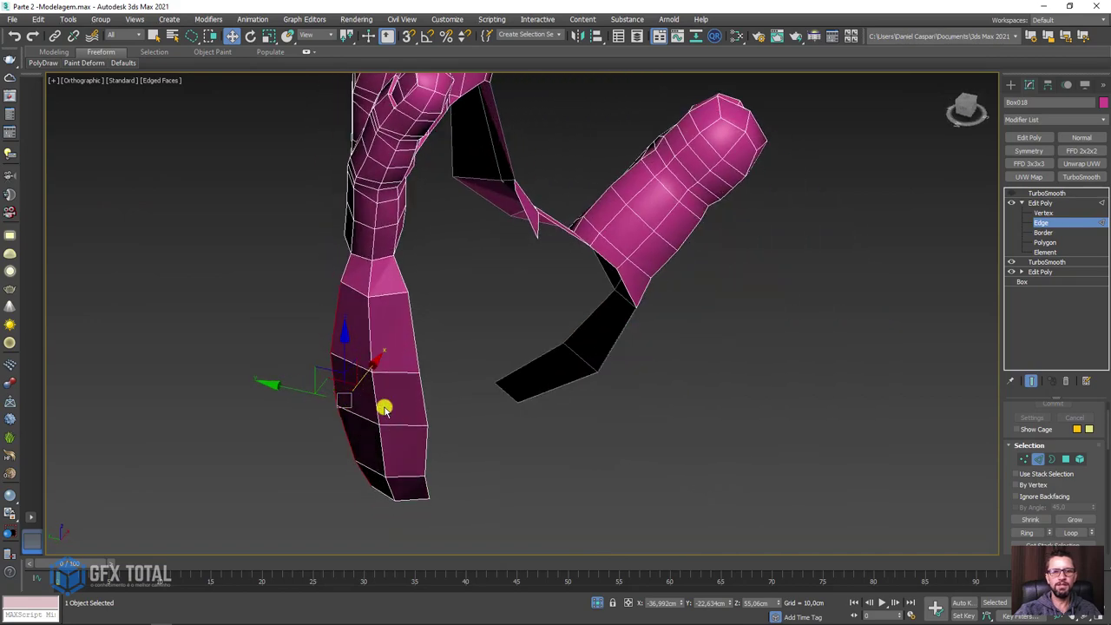
mouse_move(383, 447)
middle_mouse_down("alt")
mouse_move(401, 419)
mouse_move(321, 387)
mouse_move(618, 314)
middle_mouse_up("alt")
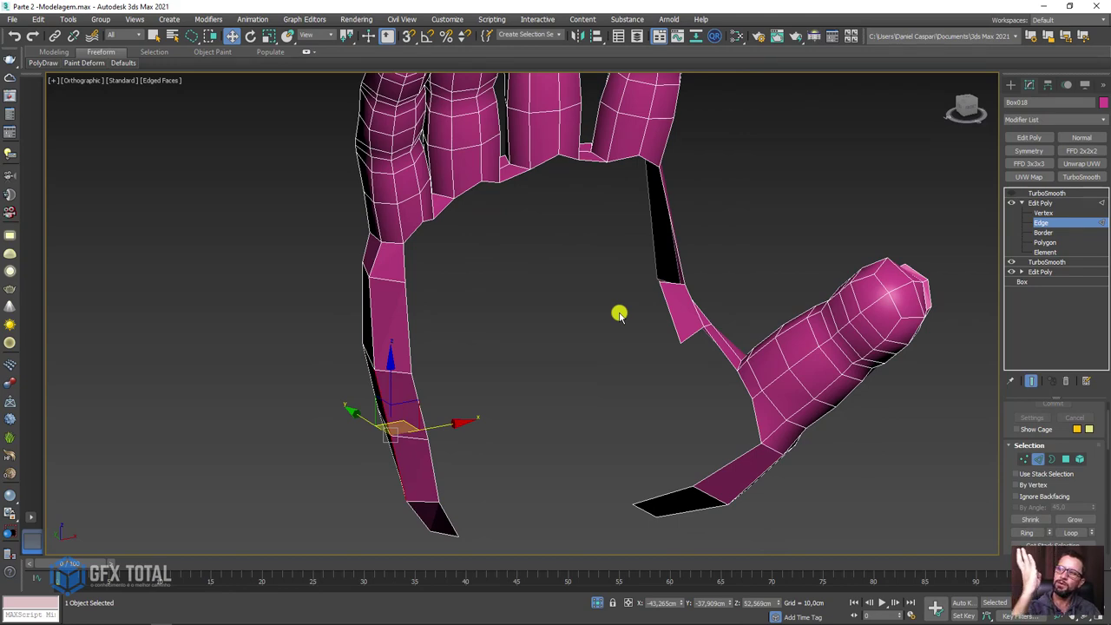
mouse_move(699, 295)
middle_mouse_down("alt")
mouse_move(628, 297)
mouse_move(657, 339)
middle_mouse_up("alt")
left_click(699, 361)
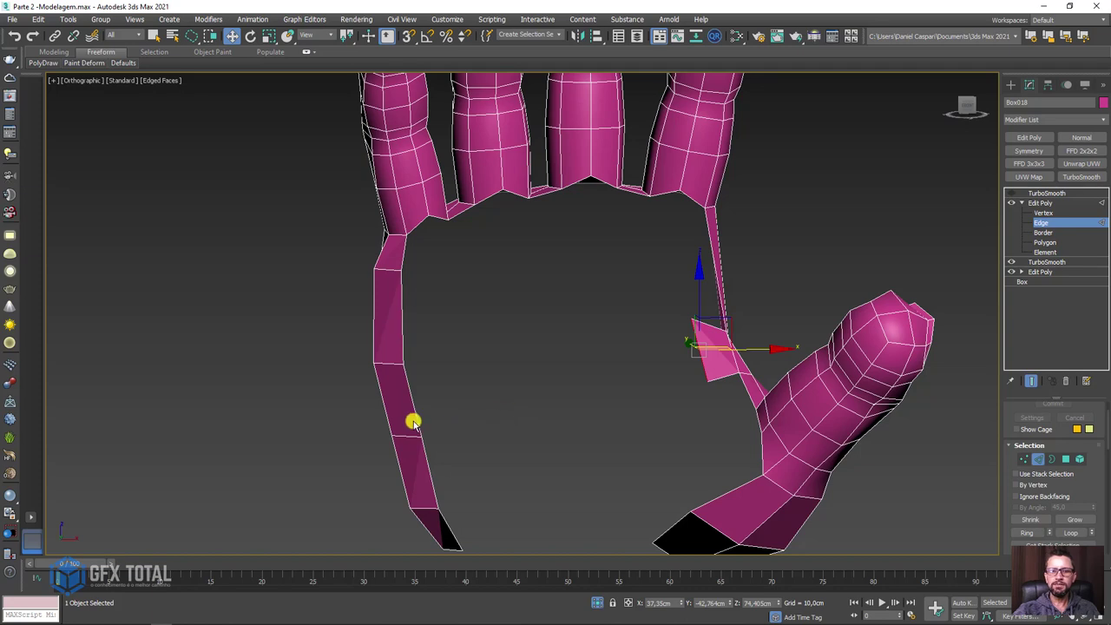
middle_click_drag(415, 421, 547, 353, "alt")
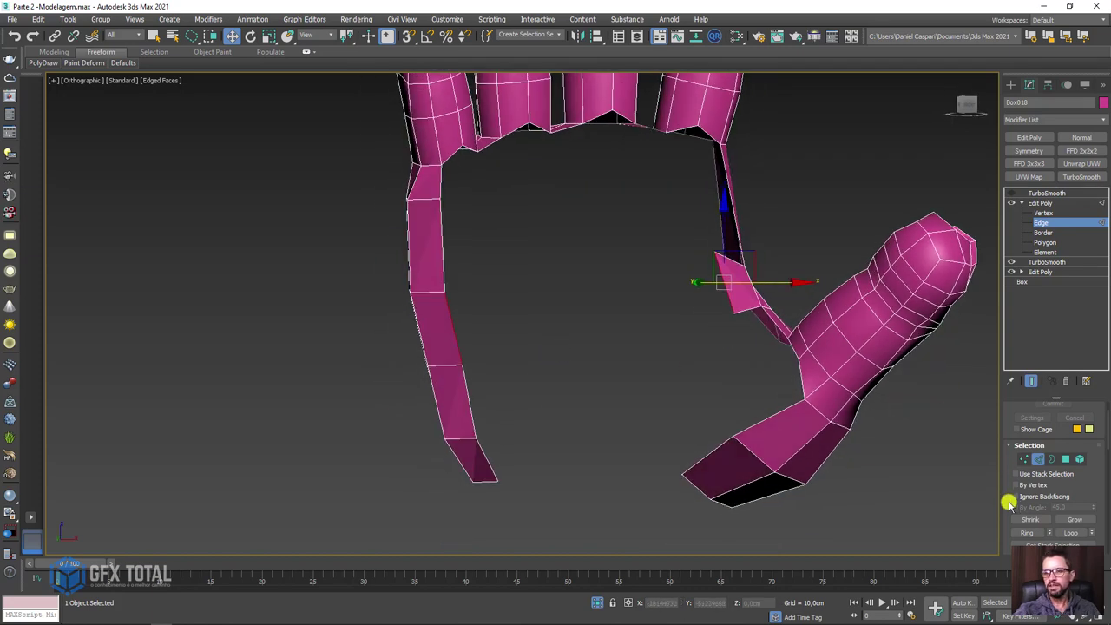
Bridge the two selected edges with a polygon and check the result.
left_click_drag(1008, 501, 1017, 387)
scroll(1024, 471, "down", 2)
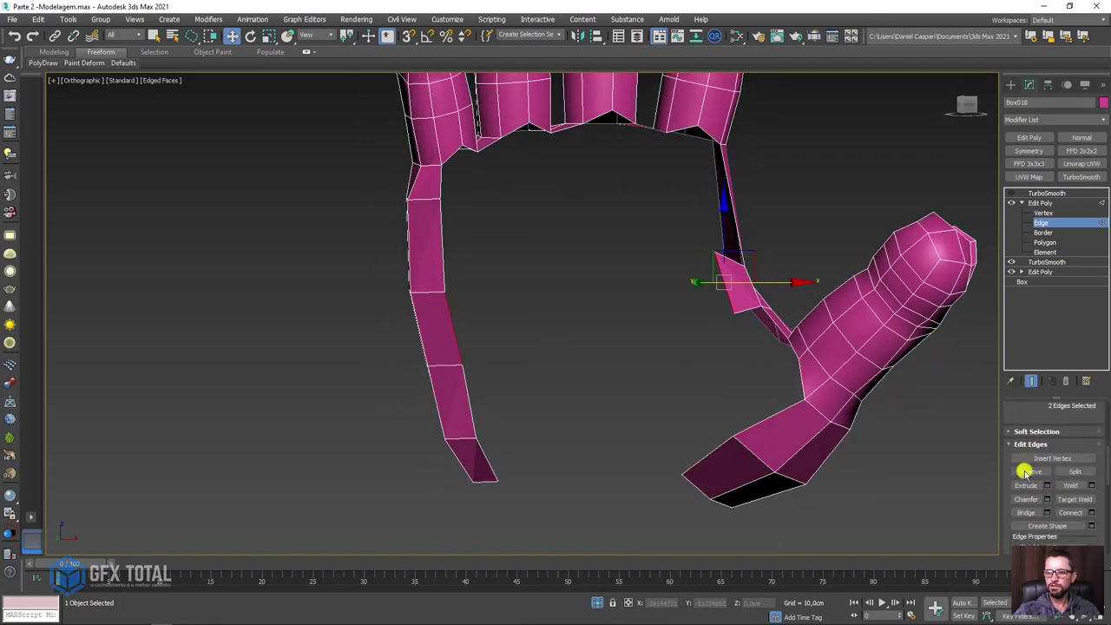
left_click(1023, 514)
mouse_move(674, 322)
middle_mouse_down("alt")
mouse_move(685, 344)
mouse_move(592, 350)
mouse_move(775, 339)
mouse_move(615, 307)
mouse_move(465, 310)
middle_mouse_up("alt")
Select edges around the thumb base while inspecting the remaining gaps.
left_click(712, 336)
left_click(469, 312)
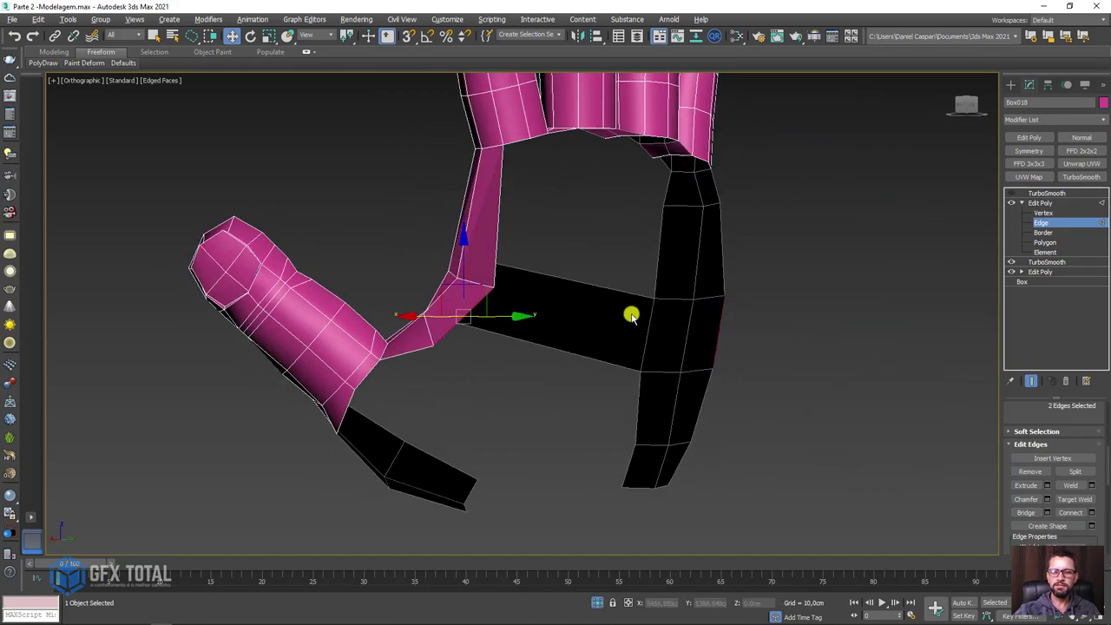
mouse_move(630, 315)
middle_mouse_down("alt")
mouse_move(598, 308)
mouse_move(848, 390)
mouse_move(755, 367)
mouse_move(789, 372)
middle_mouse_up("alt")
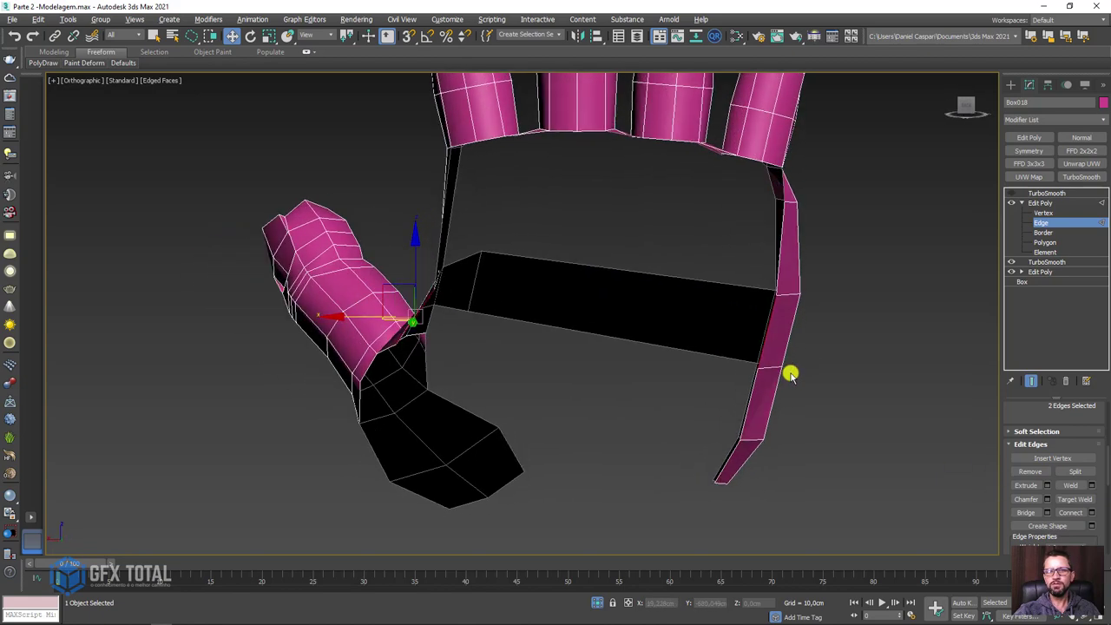
left_click(439, 224)
mouse_move(501, 208)
middle_mouse_down("alt")
mouse_move(568, 208)
mouse_move(489, 202)
middle_mouse_up("alt")
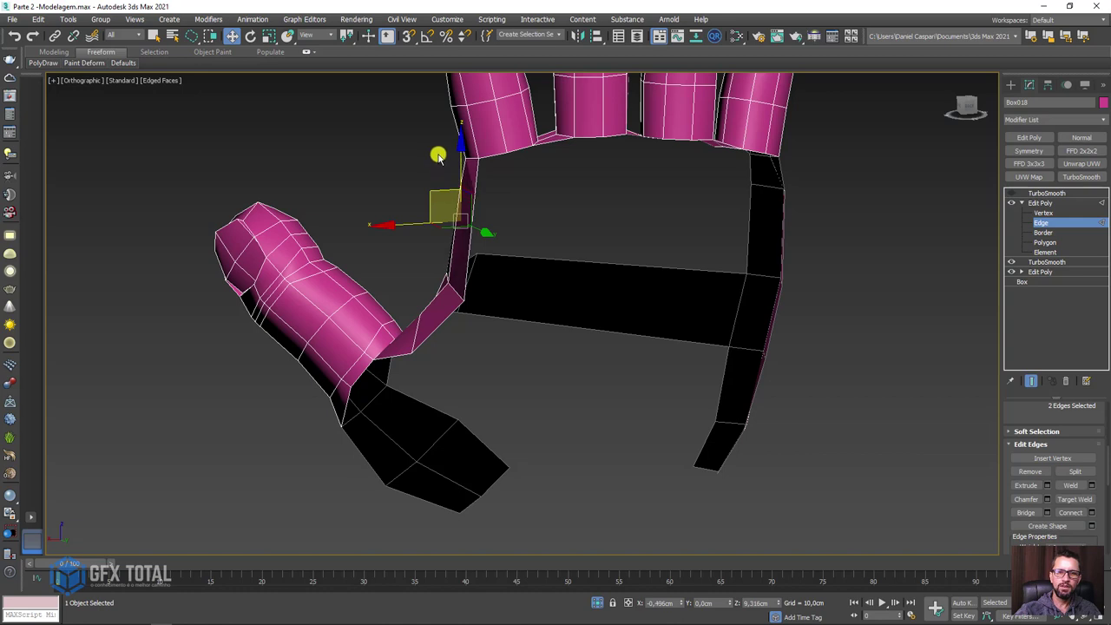
left_click(473, 176)
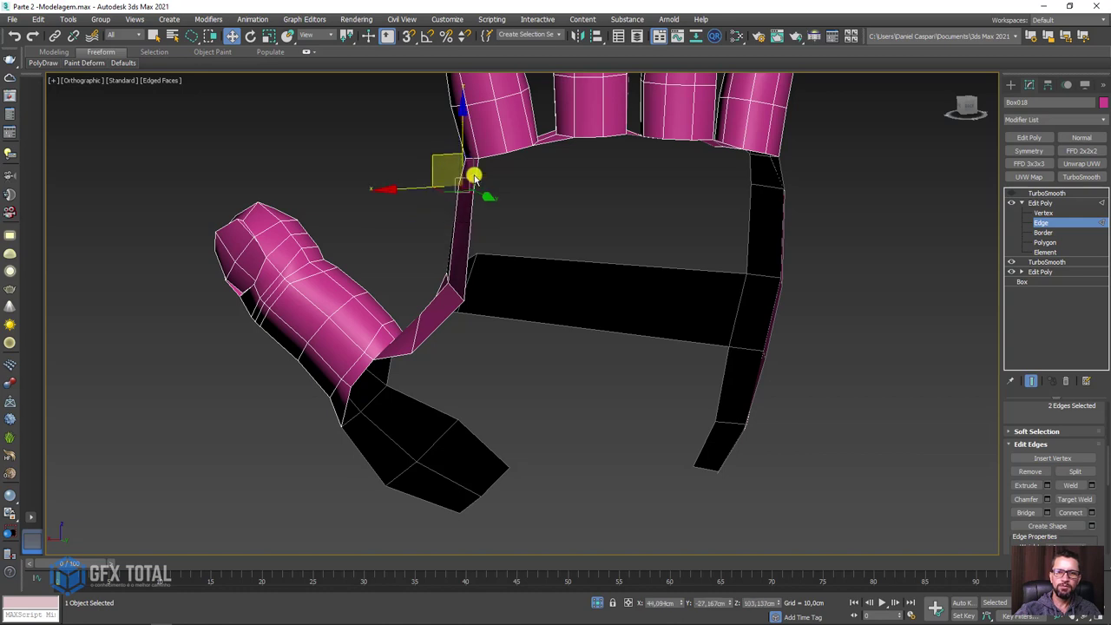
left_click(468, 226)
middle_click_drag(812, 278, 868, 330, "alt")
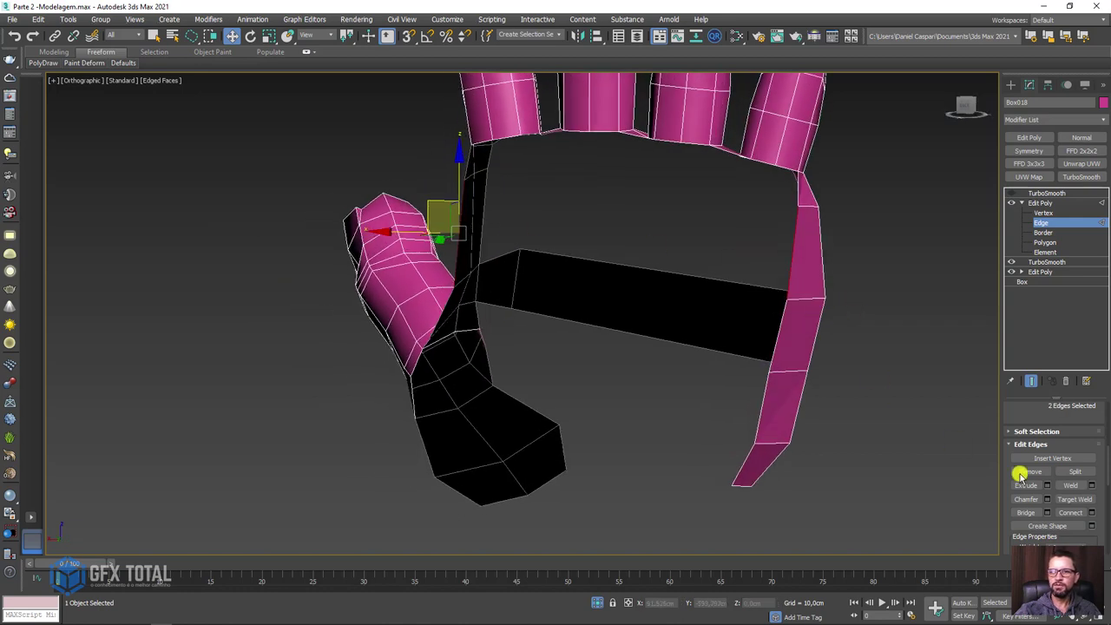
Select the palm gap's right edge together with the palm's left edge.
mouse_move(963, 463)
middle_mouse_down("alt")
mouse_move(776, 350)
mouse_move(853, 339)
mouse_move(629, 338)
mouse_move(744, 308)
middle_mouse_up("alt")
scroll(629, 339, "up", 3)
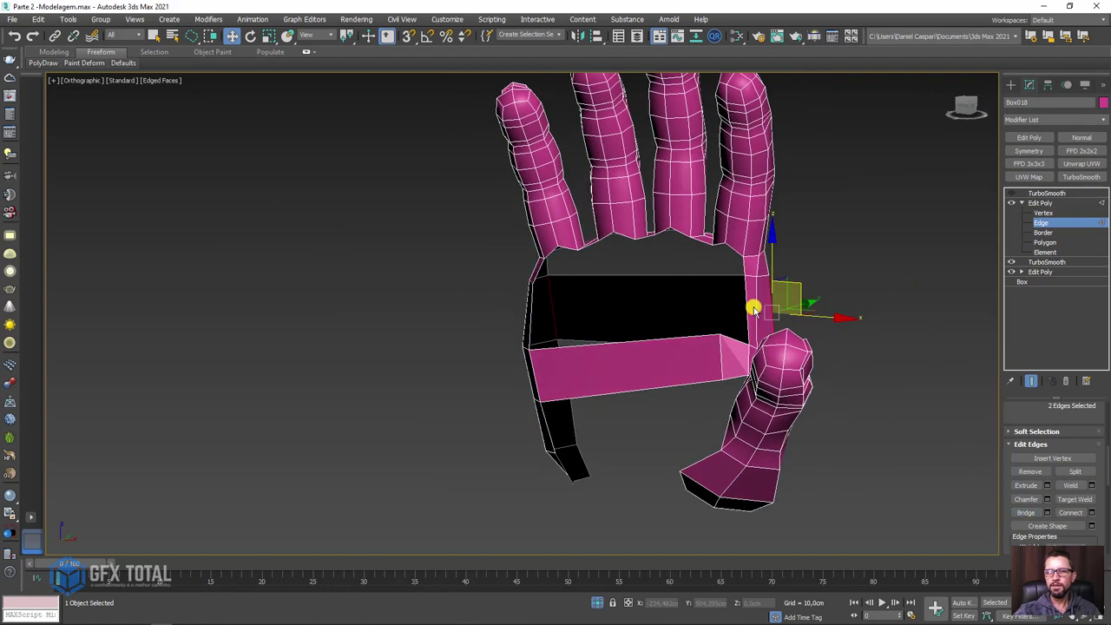
left_click(743, 307)
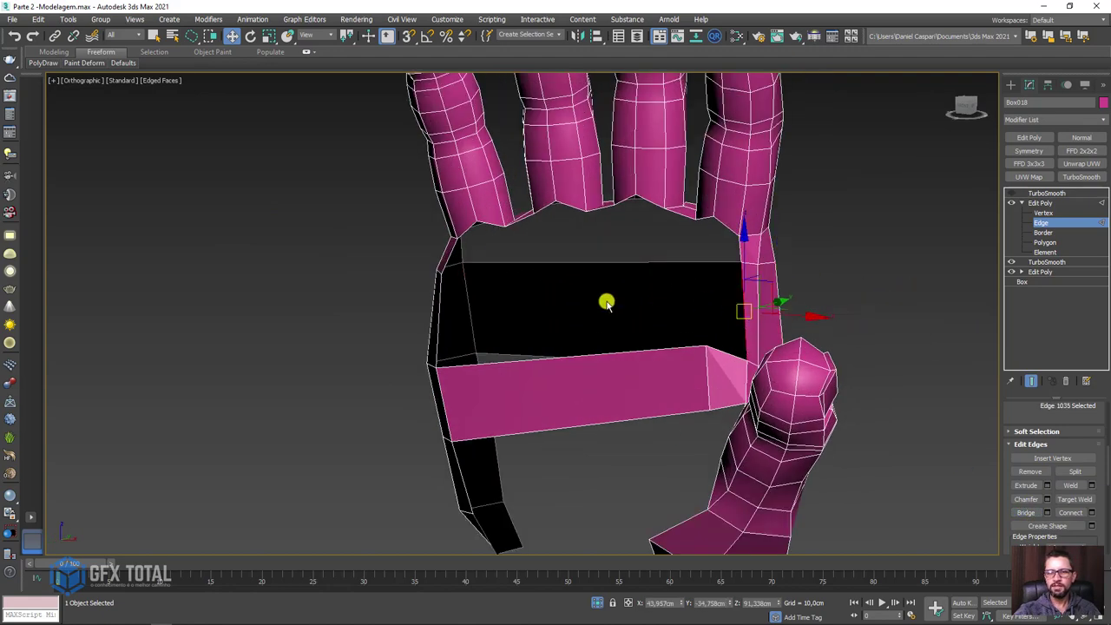
left_click(439, 326, "ctrl")
middle_click_drag(439, 326, 587, 367, "alt")
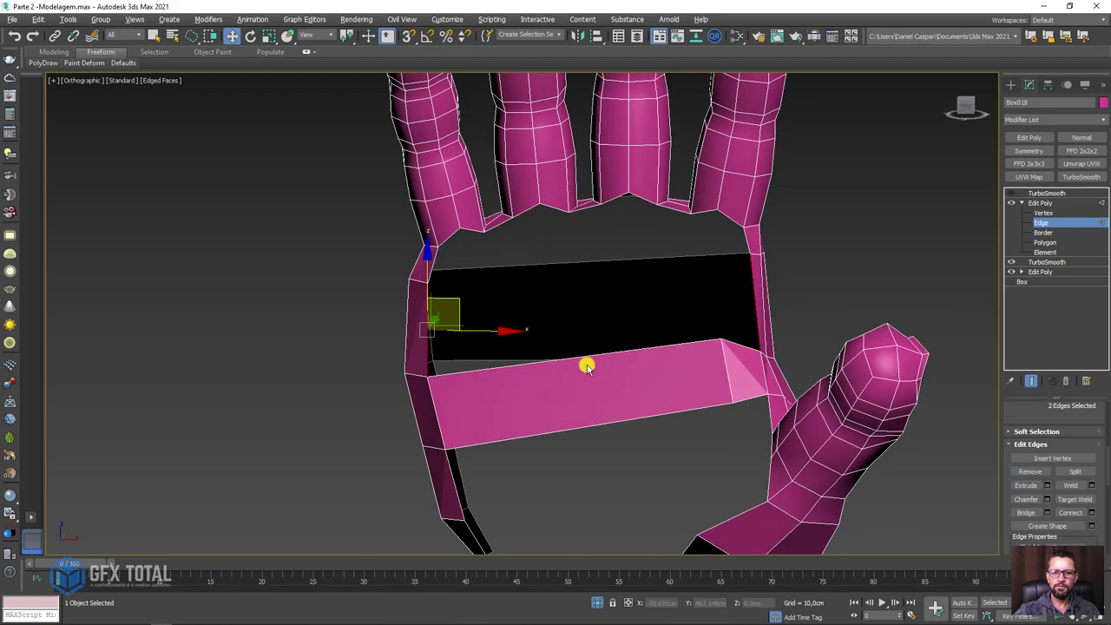
Bridge the two selected edges across the palm, then select edges on the new strip.
left_click(1025, 512)
left_click(681, 264)
middle_click_drag(681, 264, 697, 318, "alt")
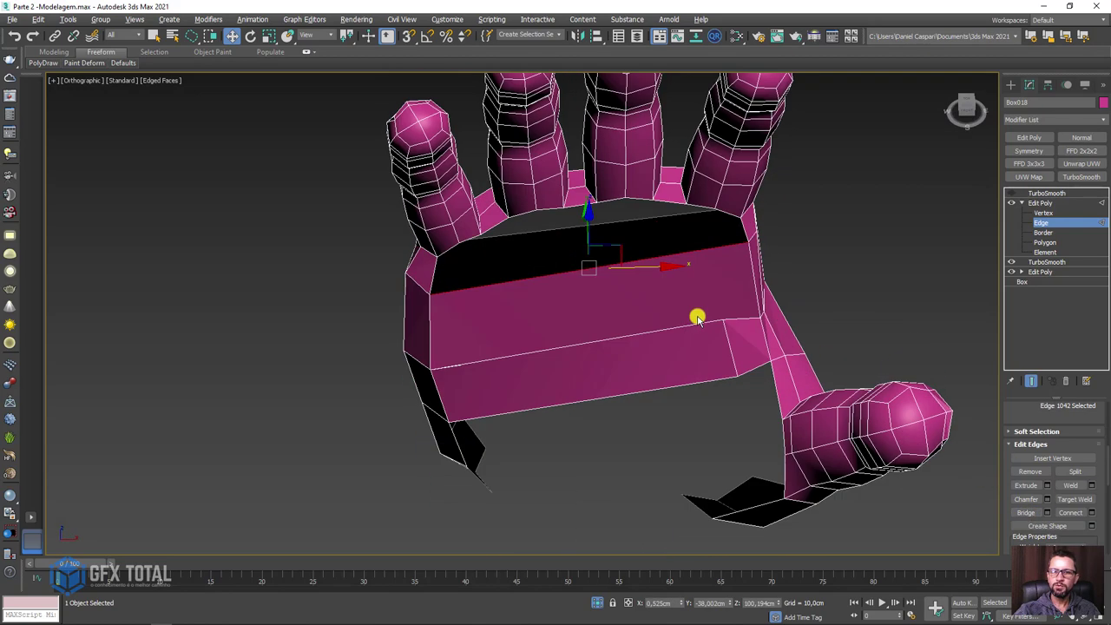
middle_click_drag(955, 401, 689, 322, "alt")
scroll(689, 322, "up", 3)
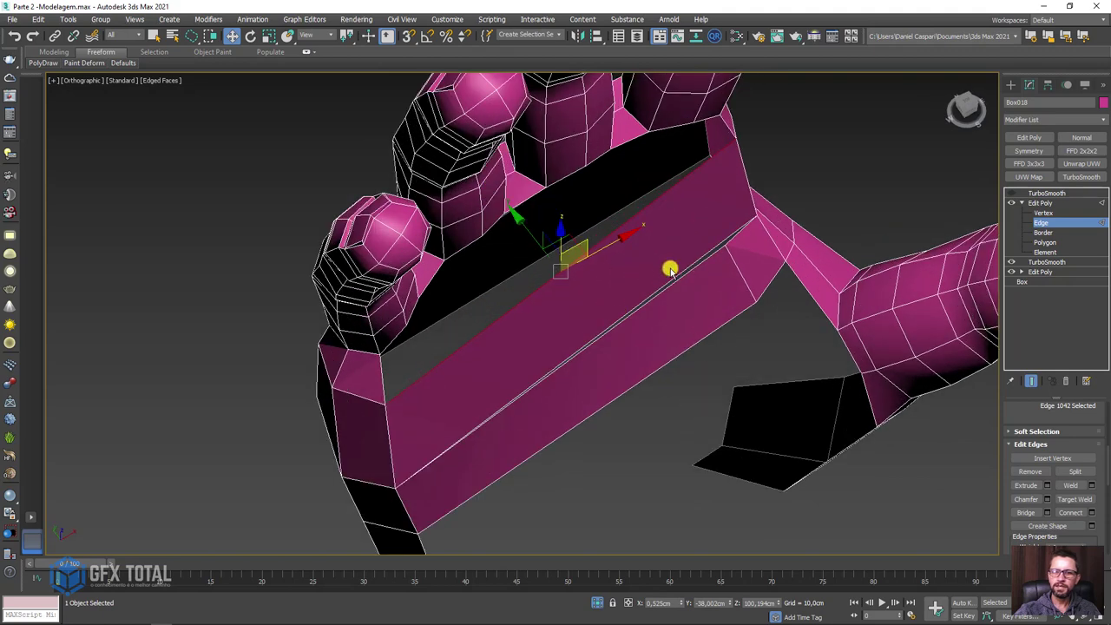
left_click(675, 279, "ctrl")
left_click(594, 290)
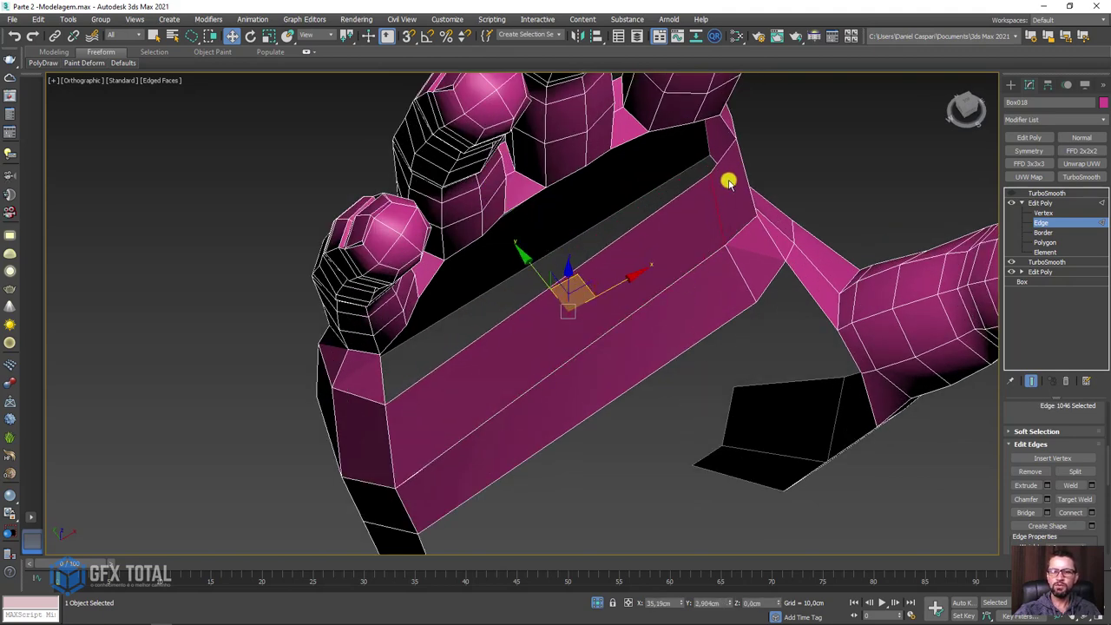
mouse_move(727, 184)
middle_mouse_down("alt")
mouse_move(706, 181)
mouse_move(743, 243)
mouse_move(714, 273)
middle_mouse_up("alt")
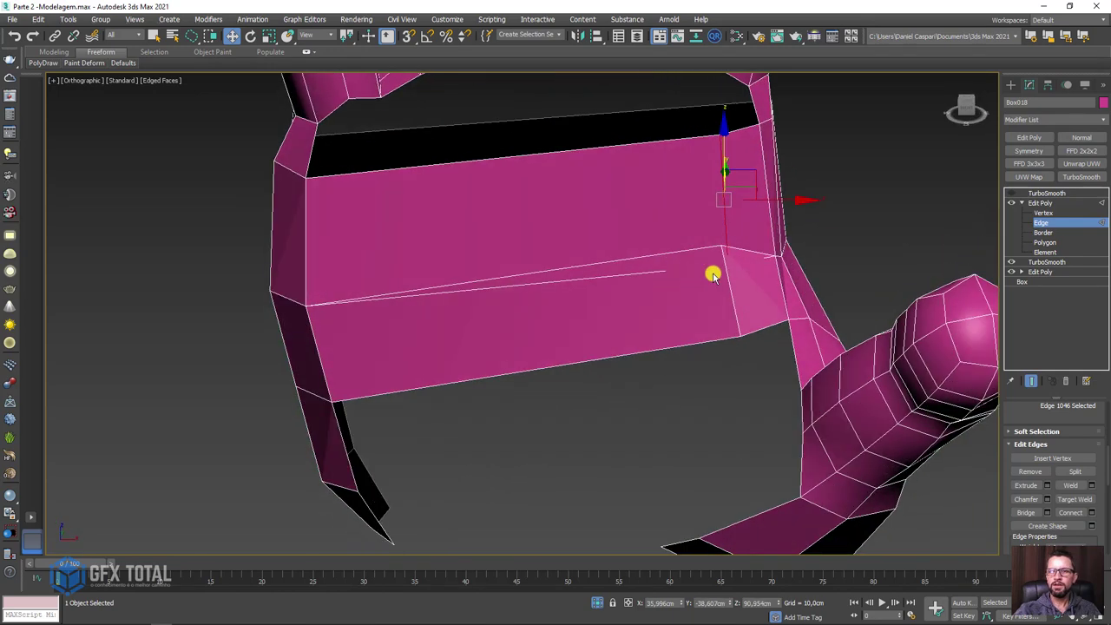
scroll(714, 272, "up", 3)
Target Weld the stray corner vertex of the palm strip onto its neighbour.
left_click(1044, 212)
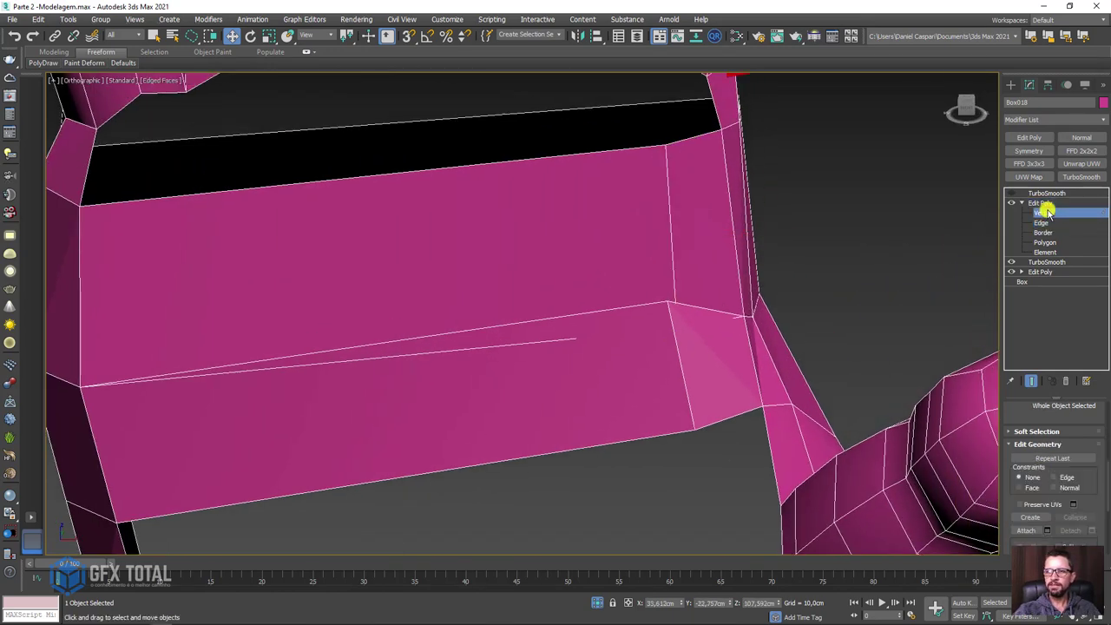
left_click_drag(1031, 420, 1019, 352)
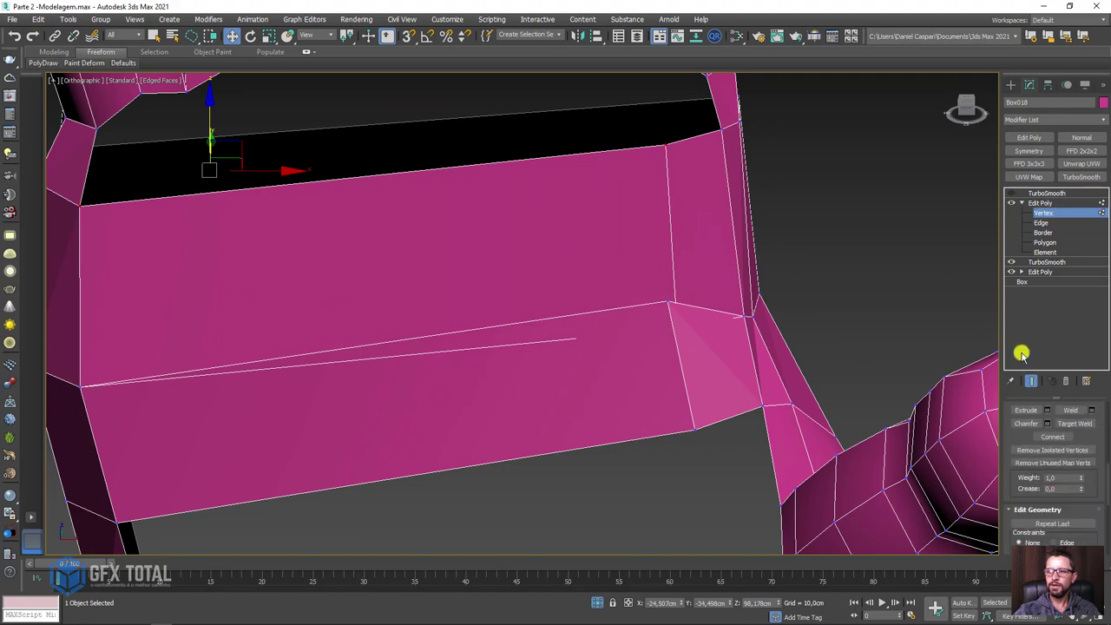
left_click(1073, 421)
key("F3")
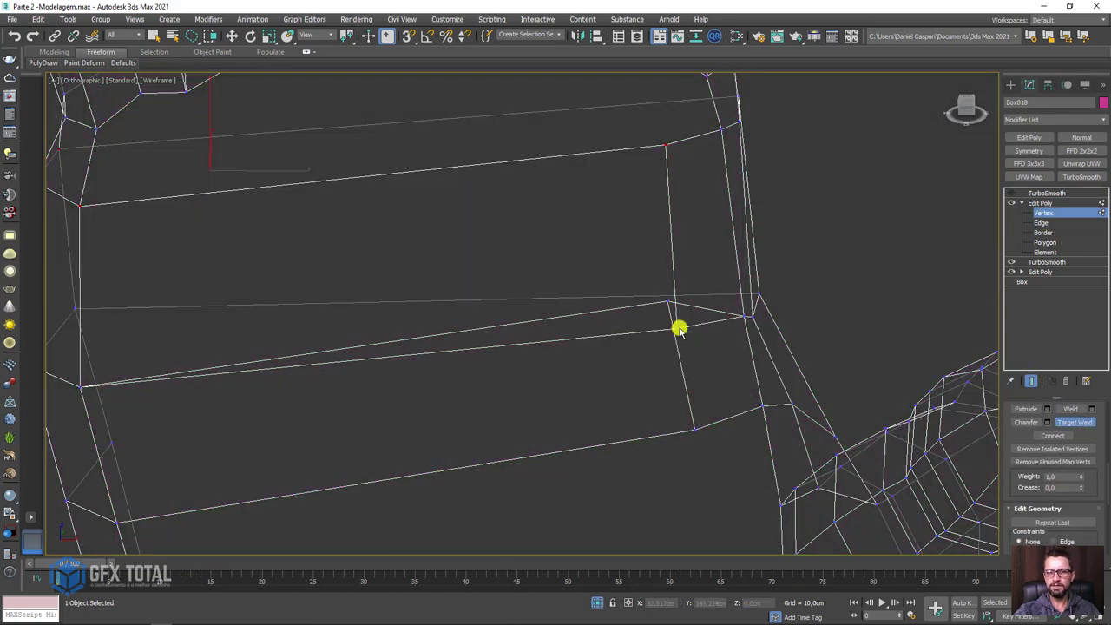
key("F3")
scroll(734, 300, "down", 2)
scroll(659, 295, "down", 2)
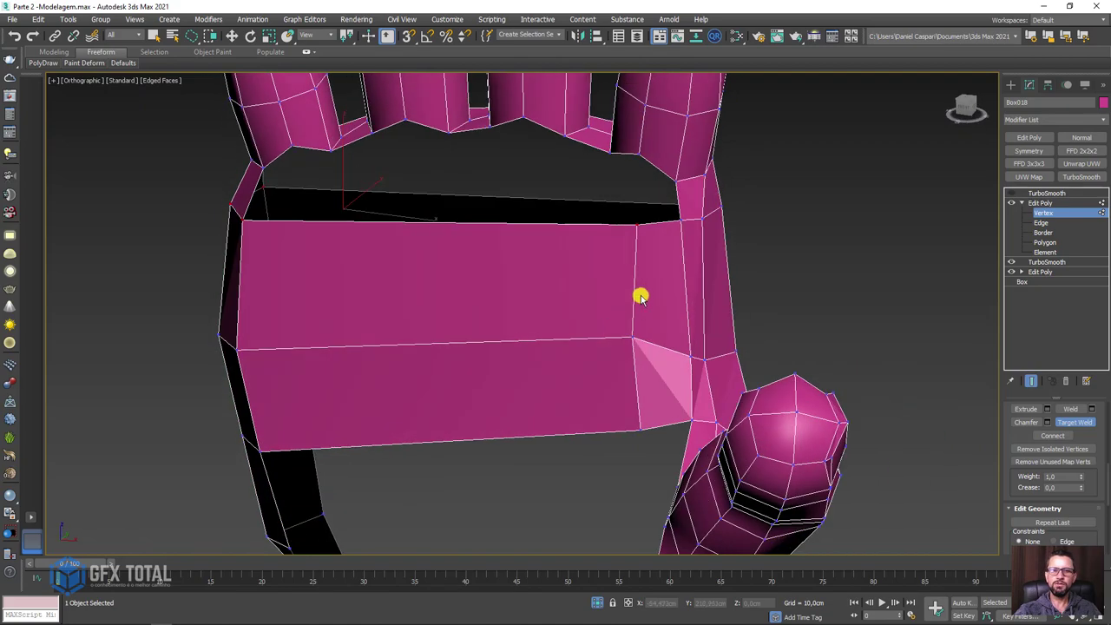
right_click(607, 312)
Return to Edge level and view the thumb base from another side.
scroll(518, 367, "down", 2)
mouse_move(518, 367)
middle_mouse_down("alt")
mouse_move(643, 355)
mouse_move(581, 248)
mouse_move(613, 347)
mouse_move(621, 297)
middle_mouse_up("alt")
scroll(658, 277, "up", 3)
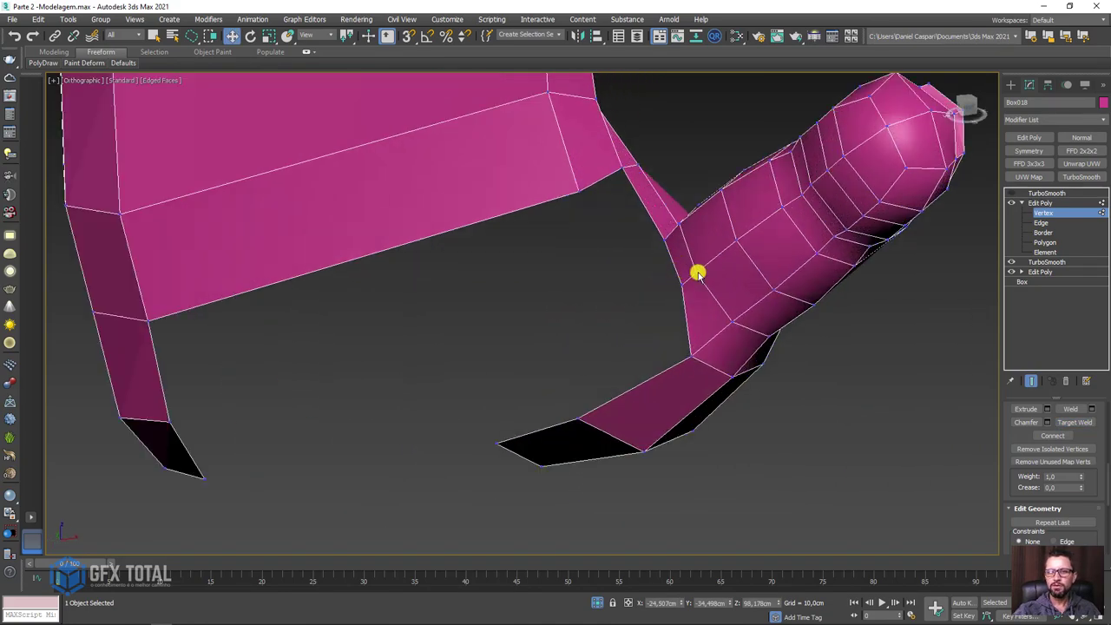
left_click(1039, 222)
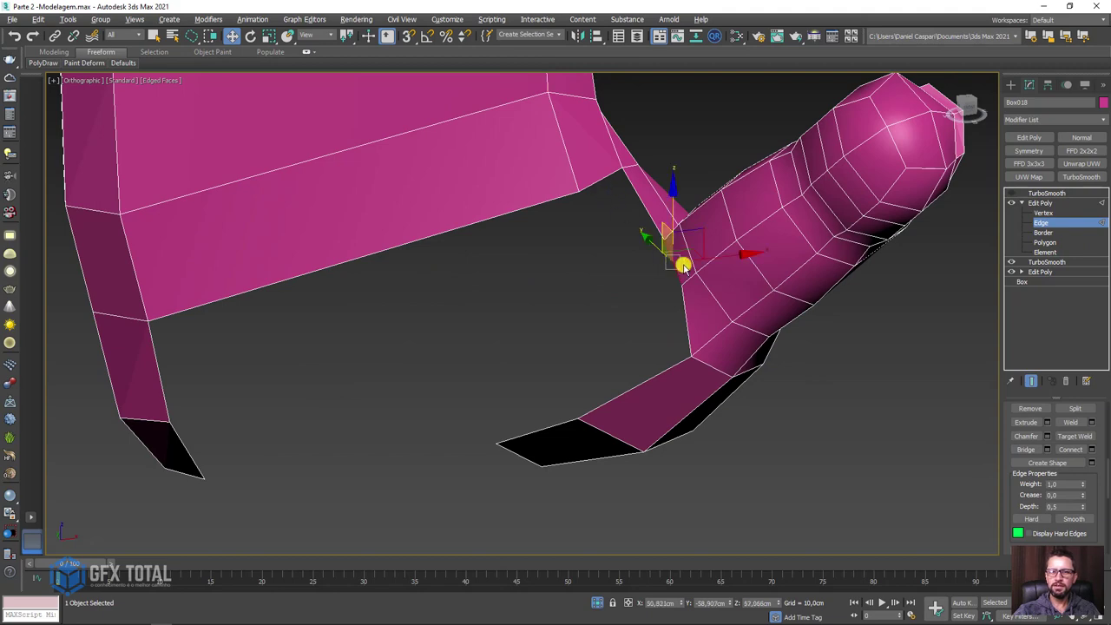
mouse_move(683, 266)
middle_mouse_down("alt")
mouse_move(701, 263)
mouse_move(676, 263)
mouse_move(694, 251)
mouse_move(664, 243)
middle_mouse_up("alt")
scroll(720, 269, "up", 2)
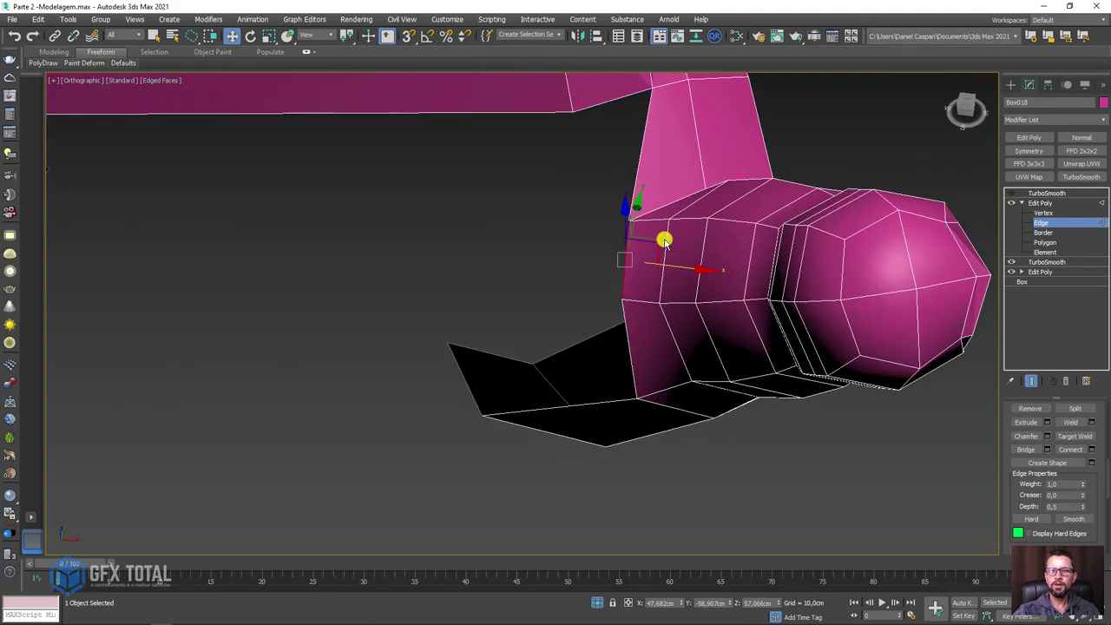
Shift-drag a new flap from the thumb-base edge and bridge its top edge to the palm.
mouse_move(660, 243)
left_mouse_down()
mouse_move(598, 229)
mouse_move(578, 263)
left_mouse_up()
mouse_move(578, 262)
middle_mouse_down("alt")
mouse_move(620, 218)
mouse_move(588, 225)
middle_mouse_up("alt")
left_click_drag(587, 225, 565, 237)
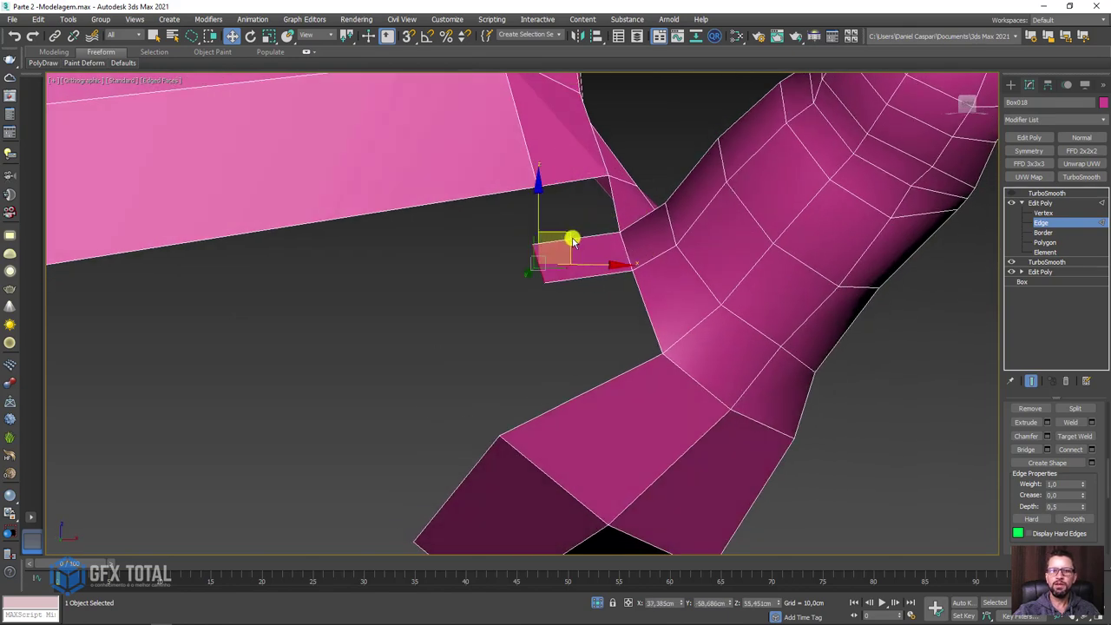
left_click(572, 241)
left_click(560, 184)
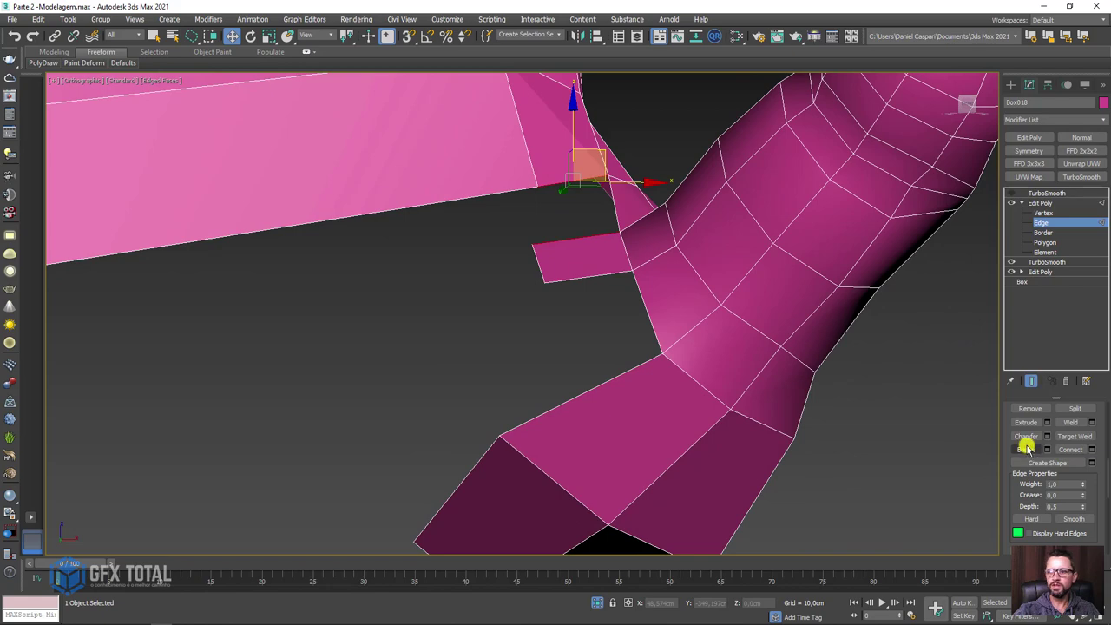
left_click(1025, 447)
Bridge the flap's lower edge to the facing thumb edge.
left_click(572, 280)
left_click(587, 389)
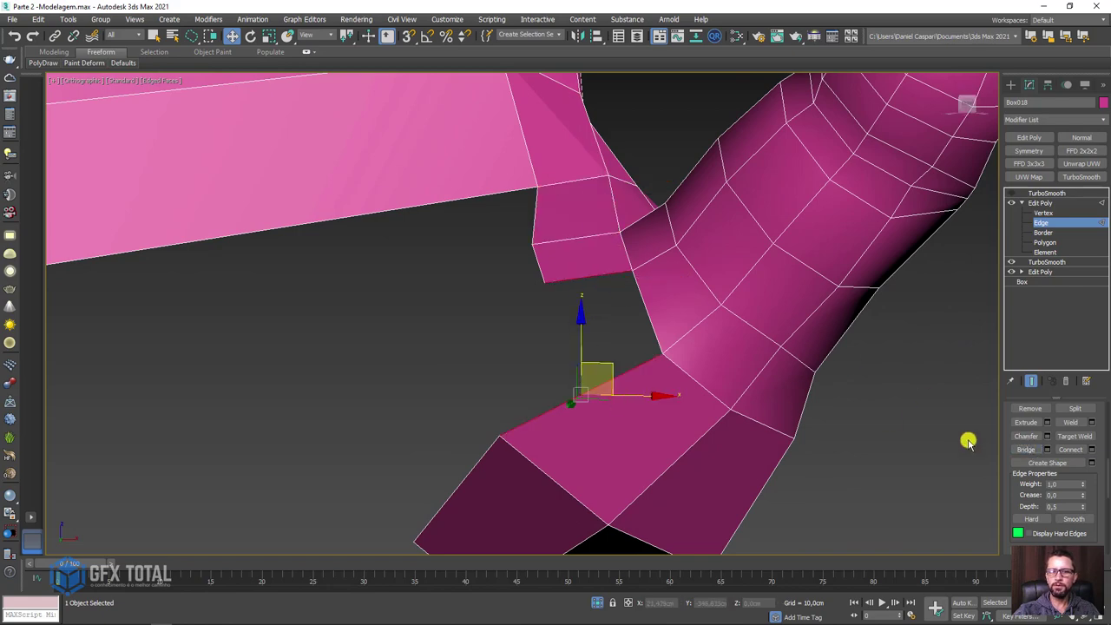
left_click(1026, 446)
scroll(746, 307, "down", 5)
mouse_move(747, 307)
middle_mouse_down("alt")
mouse_move(732, 372)
mouse_move(754, 318)
middle_mouse_up("alt")
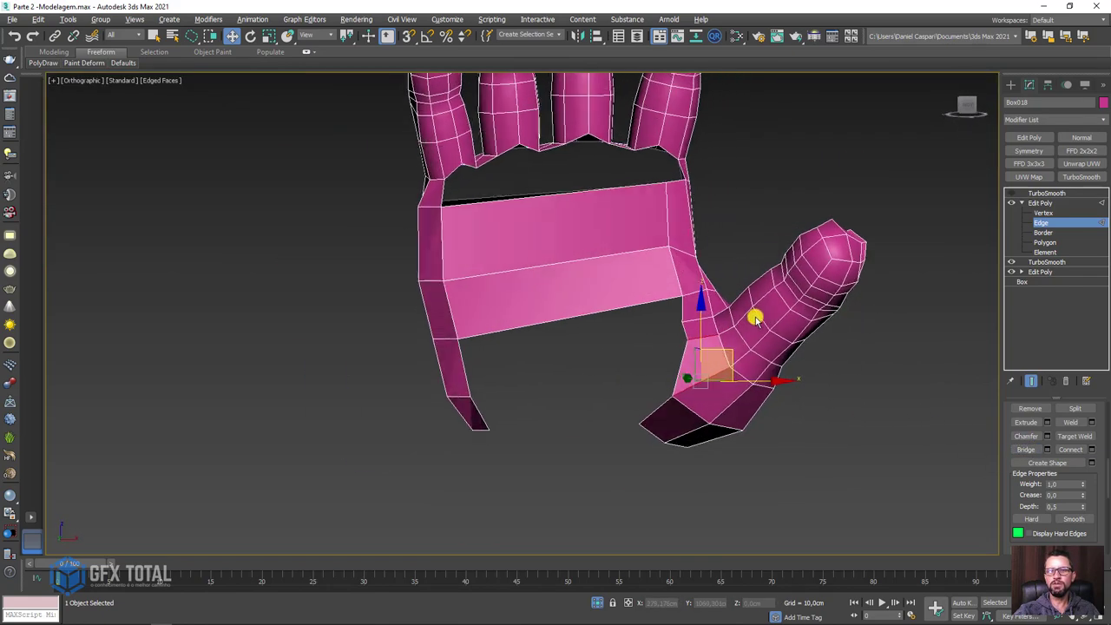
scroll(696, 350, "up", 6)
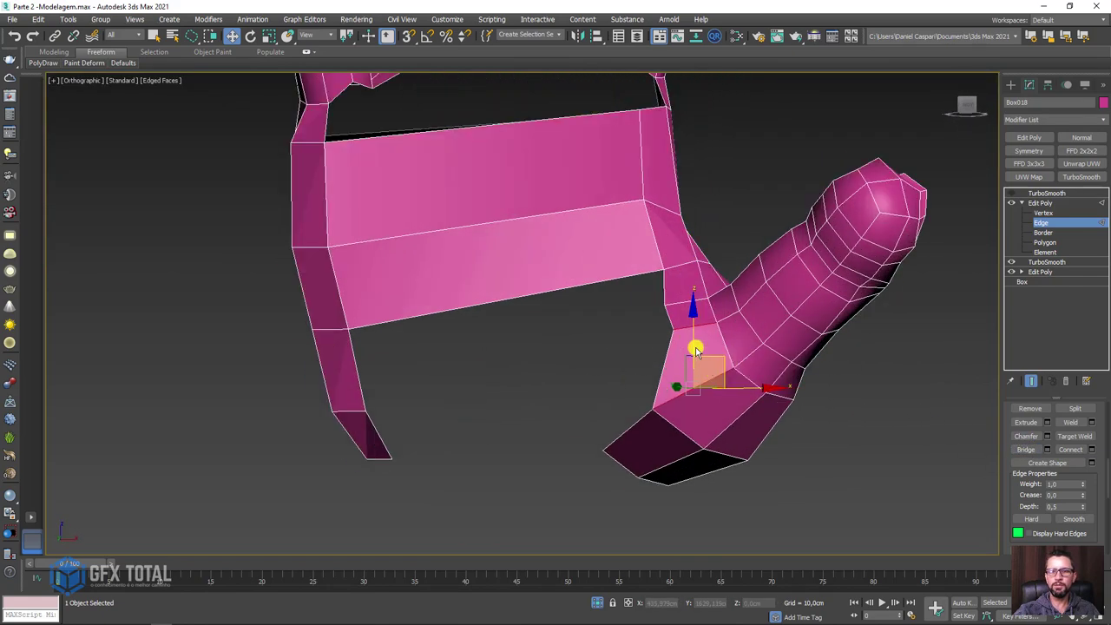
Move a thumb-base vertex left to reshape the new faces.
left_click(1041, 213)
left_click(670, 329)
middle_click_drag(671, 329, 724, 332, "alt")
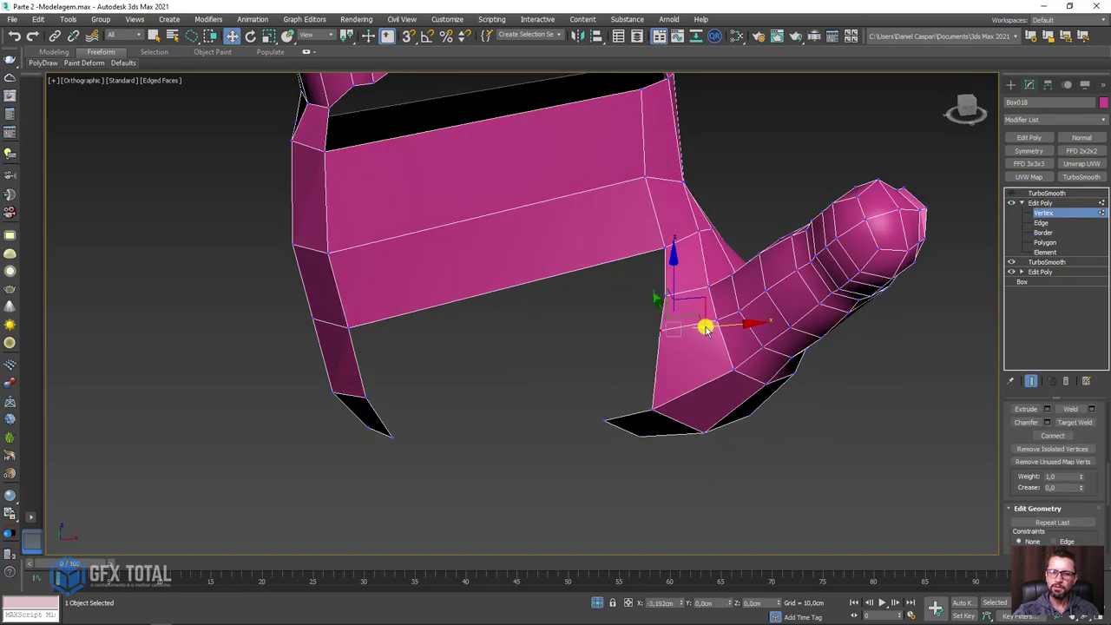
mouse_move(709, 328)
left_mouse_down()
mouse_move(689, 329)
mouse_move(697, 345)
left_mouse_up()
mouse_move(696, 344)
middle_mouse_down("alt")
mouse_move(642, 298)
mouse_move(685, 303)
mouse_move(698, 286)
middle_mouse_up("alt")
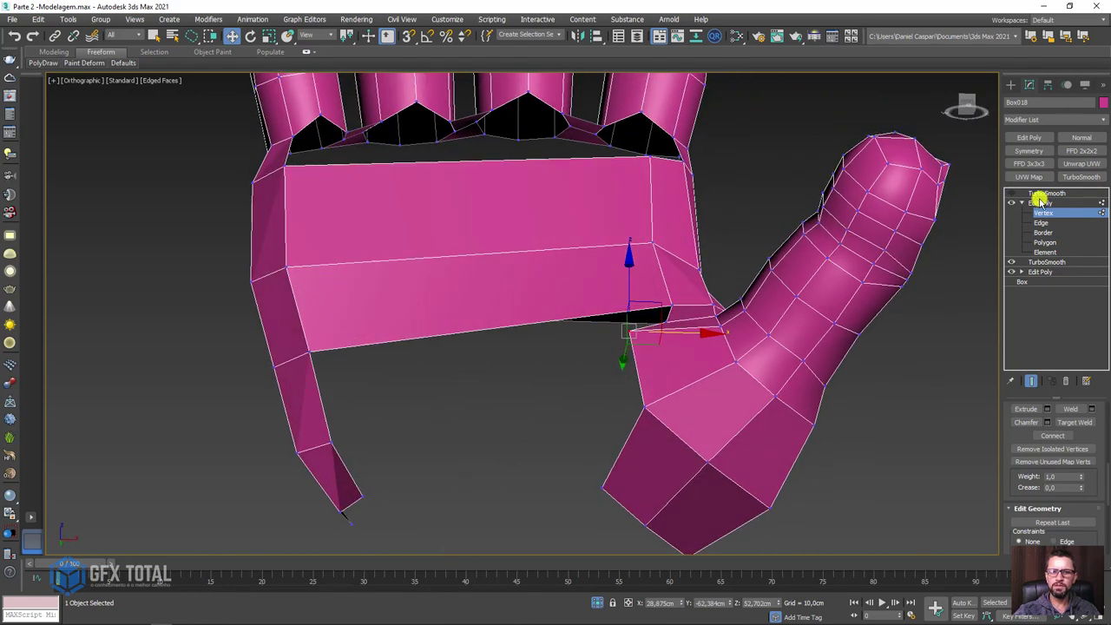
Target Weld the leftover prong edge onto its neighbouring edge.
left_click(1042, 223)
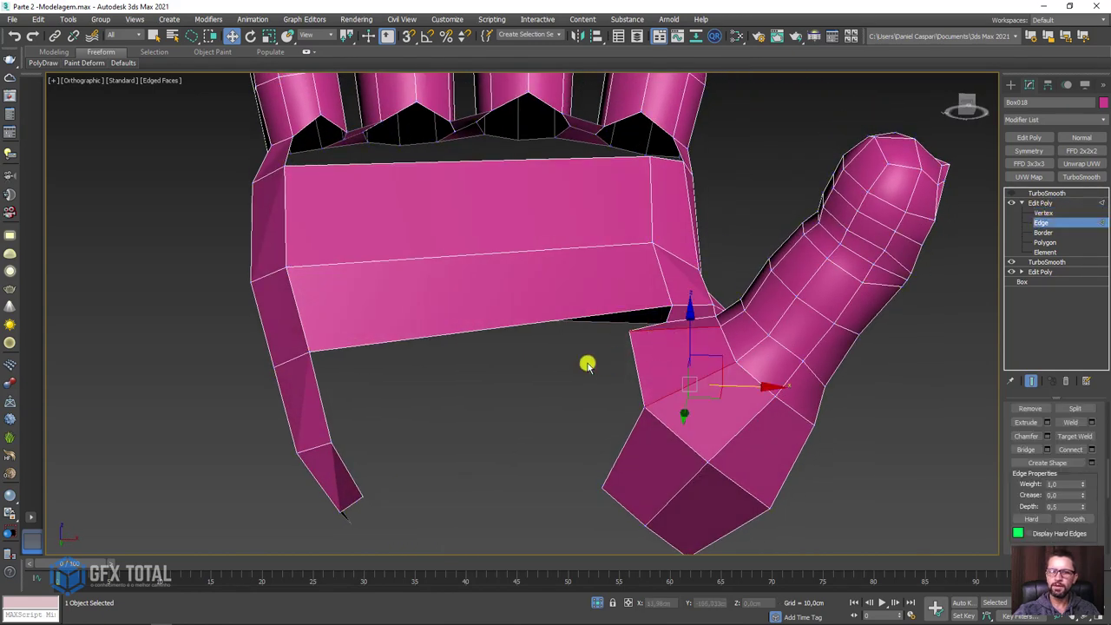
left_click(638, 377)
middle_click_drag(649, 361, 665, 355, "alt")
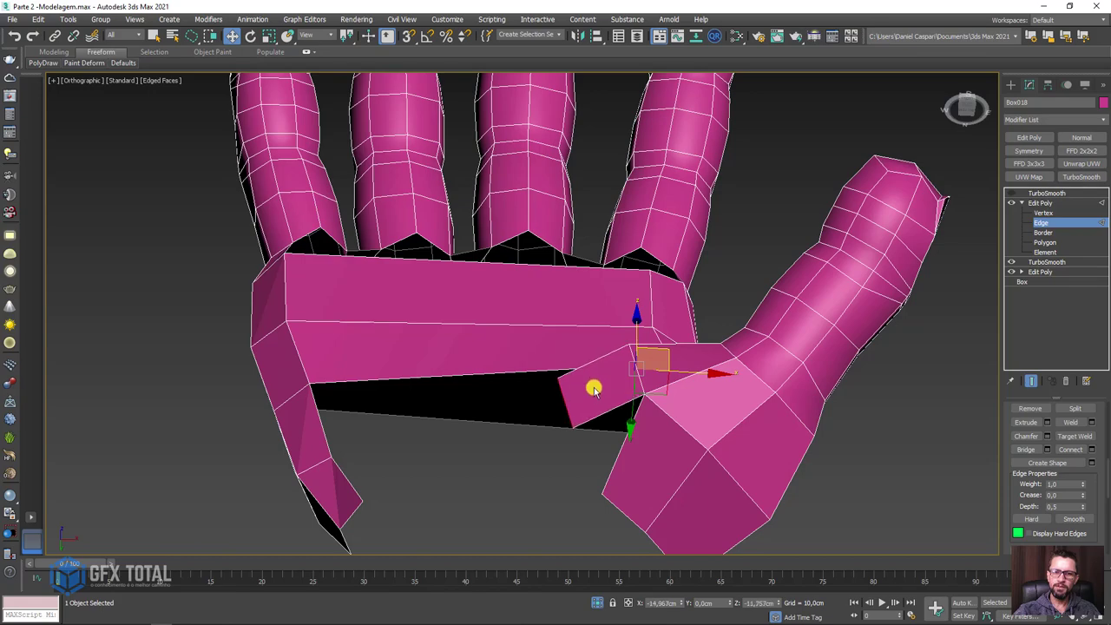
left_click(590, 392)
mouse_move(587, 405)
middle_mouse_down("alt")
mouse_move(637, 446)
mouse_move(558, 380)
mouse_move(562, 258)
middle_mouse_up("alt")
left_click(533, 343)
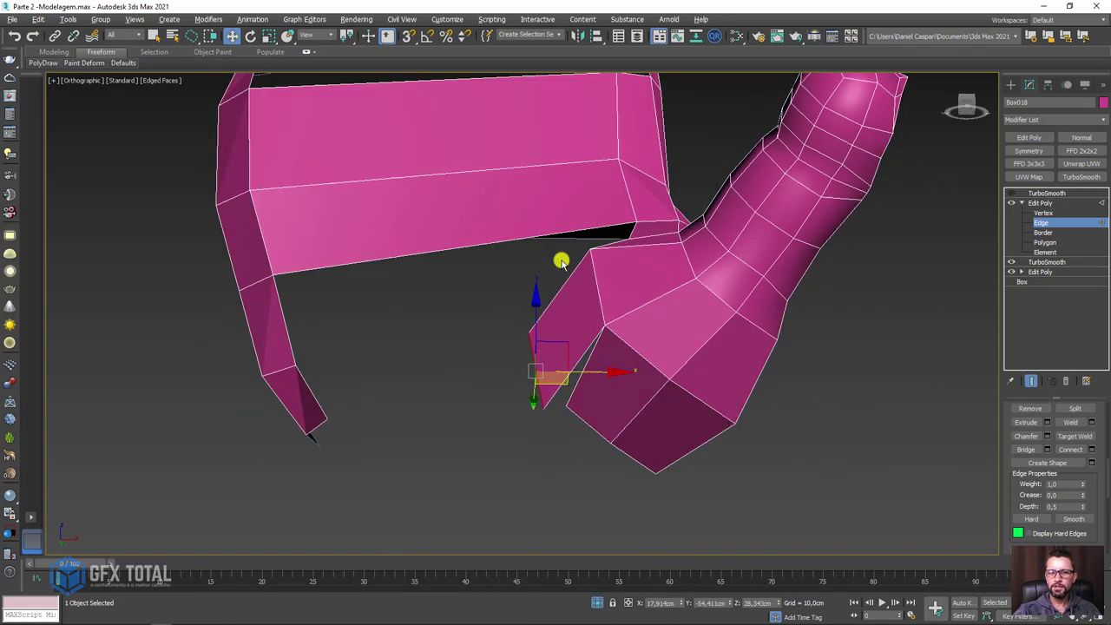
left_click(1074, 436)
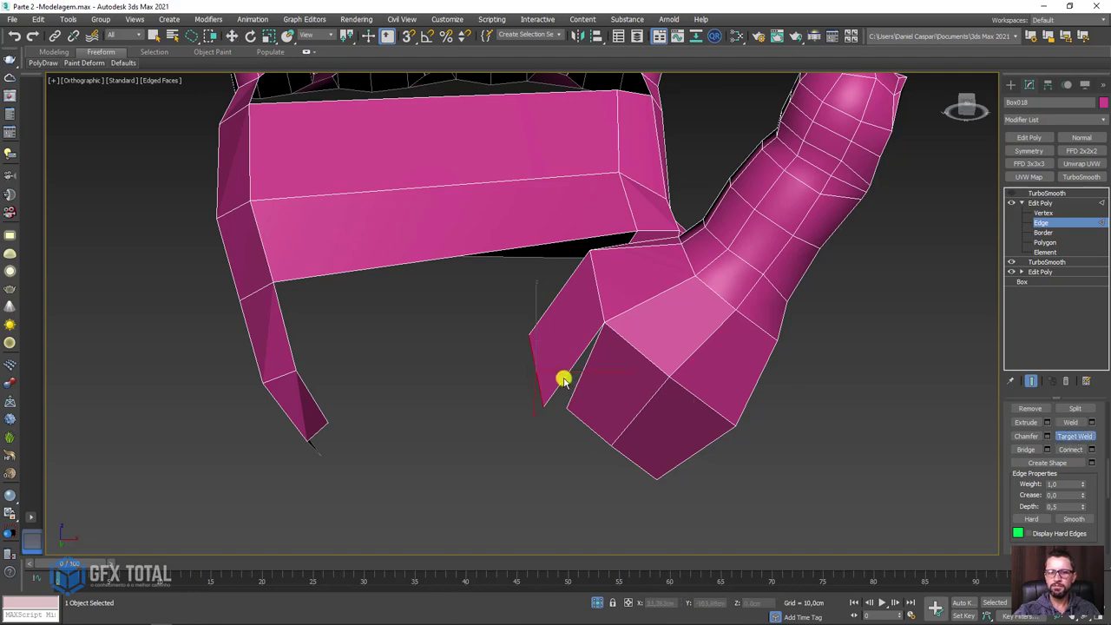
left_click(573, 387)
Select the bottom thumb-base vertex and the vertex at the prong's tip.
mouse_move(617, 347)
middle_mouse_down("alt")
mouse_move(639, 374)
mouse_move(660, 365)
mouse_move(551, 362)
middle_mouse_up("alt")
left_click(1048, 214)
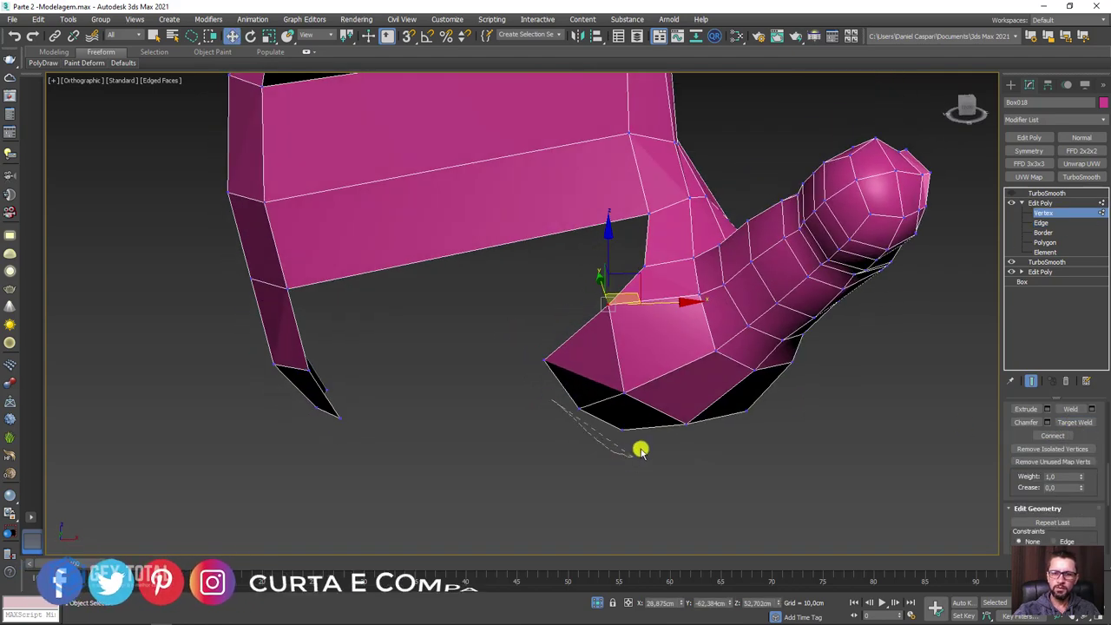
left_click(597, 424)
middle_click_drag(597, 423, 586, 425, "alt")
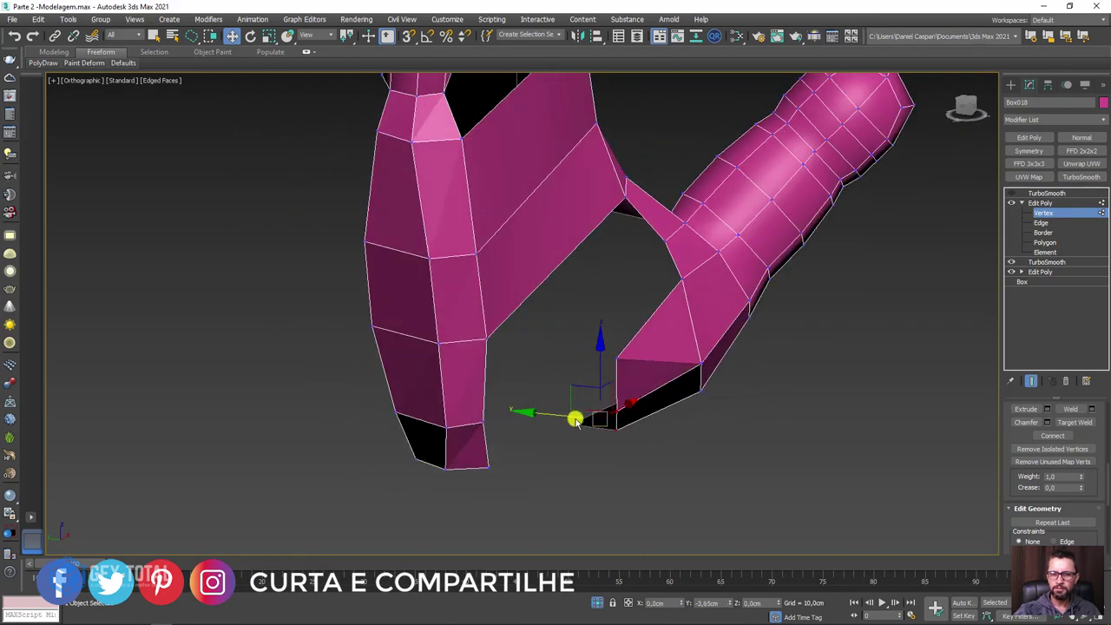
mouse_move(704, 365)
middle_mouse_down("alt")
mouse_move(714, 345)
mouse_move(709, 360)
middle_mouse_up("alt")
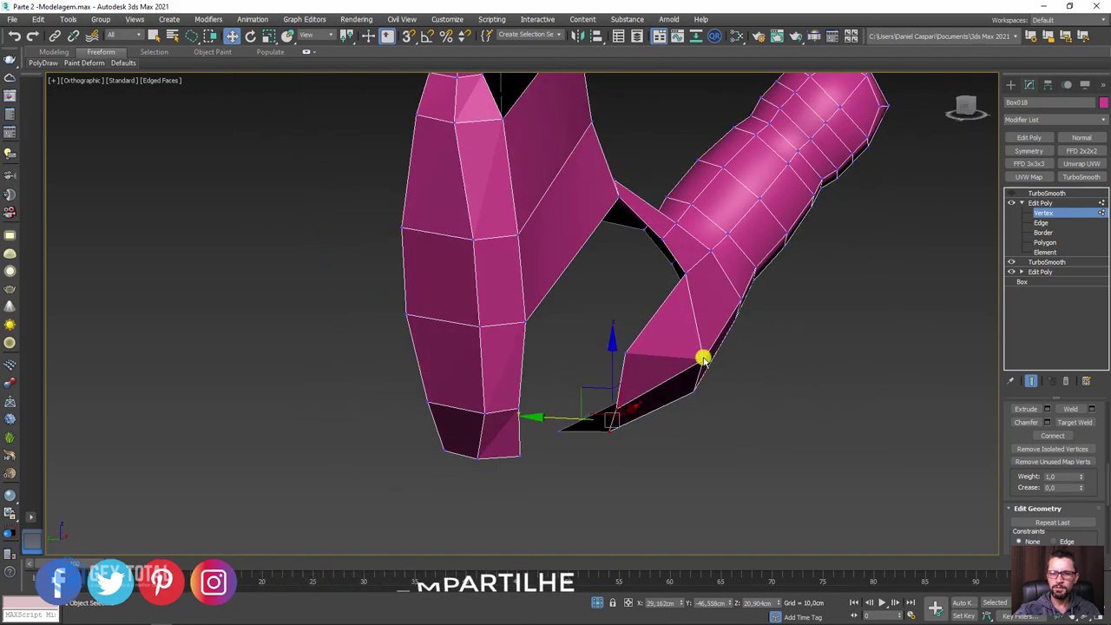
left_click(702, 357)
mouse_move(630, 356)
middle_mouse_down("alt")
mouse_move(581, 369)
mouse_move(727, 425)
mouse_move(685, 417)
mouse_move(680, 429)
mouse_move(864, 426)
mouse_move(731, 397)
mouse_move(665, 220)
mouse_move(694, 248)
mouse_move(672, 237)
mouse_move(682, 303)
mouse_move(719, 318)
middle_mouse_up("alt")
scroll(681, 330, "up", 2)
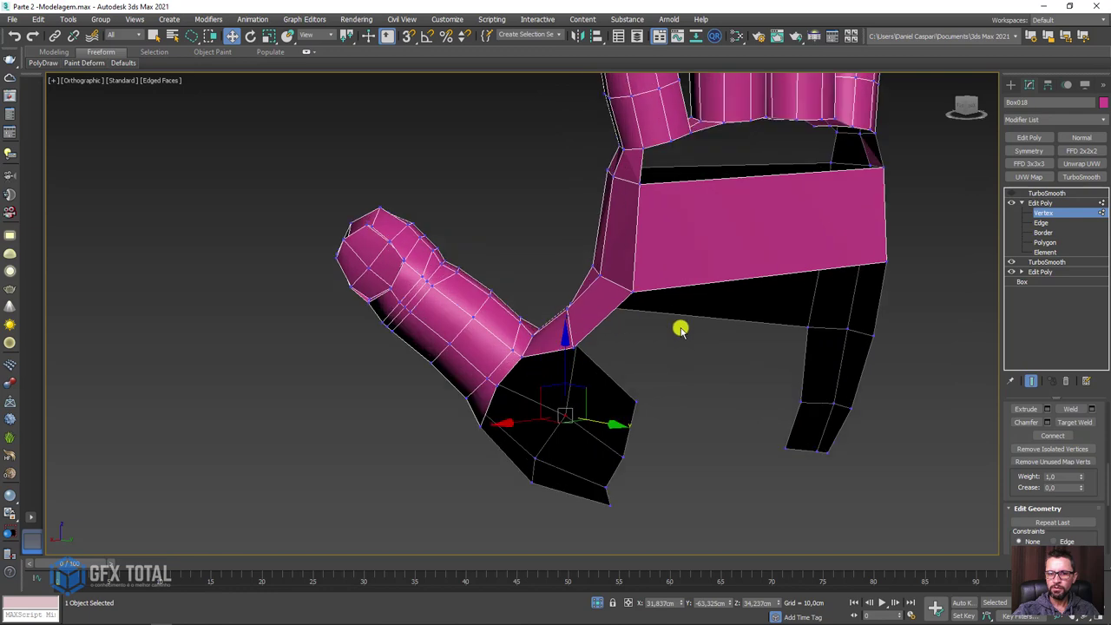
Shift-drag the palm band's bottom edge down into one strip and target-weld its corner vertex.
left_click(1039, 222)
left_click(878, 308)
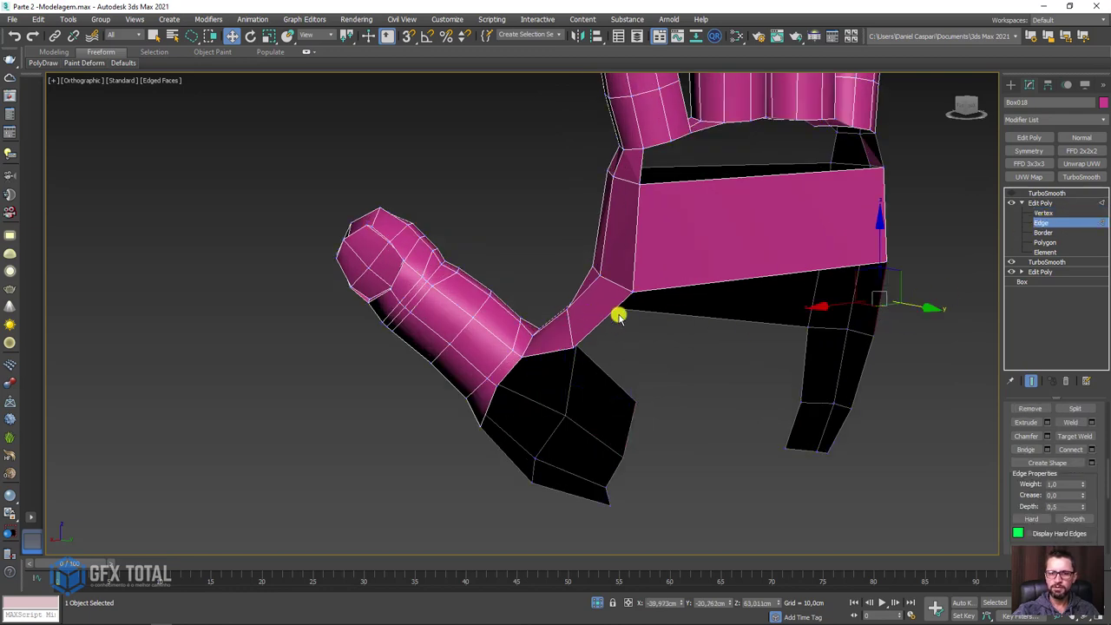
left_click(651, 291)
left_click_drag(759, 224, 769, 303)
mouse_move(769, 303)
middle_mouse_down("alt")
mouse_move(887, 367)
mouse_move(787, 364)
middle_mouse_up("alt")
scroll(787, 365, "up", 2)
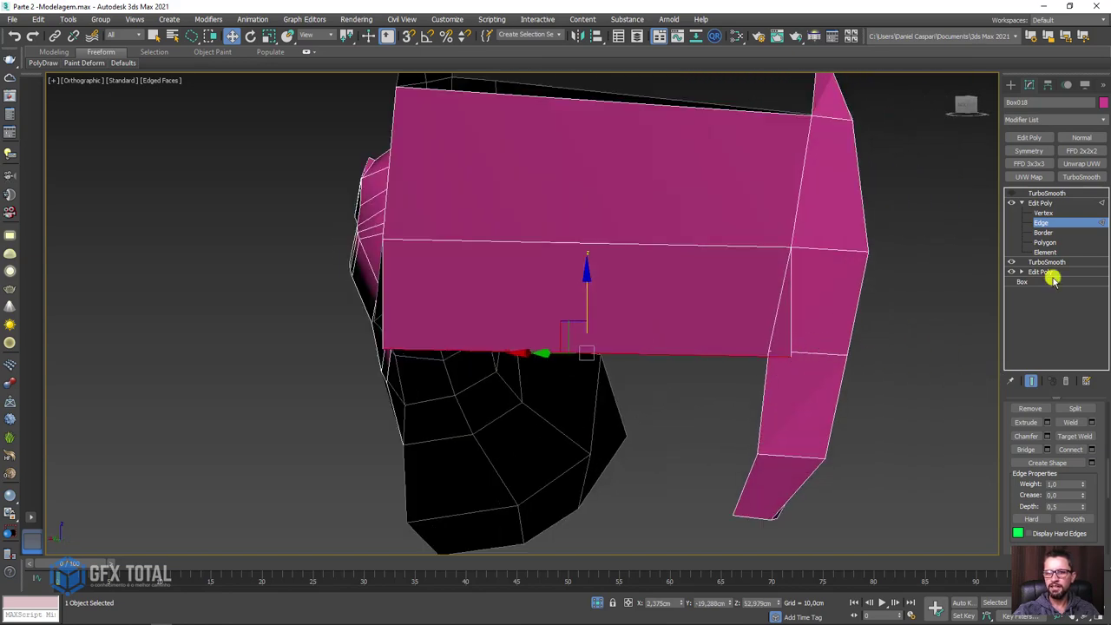
left_click(1044, 213)
left_click(1079, 421)
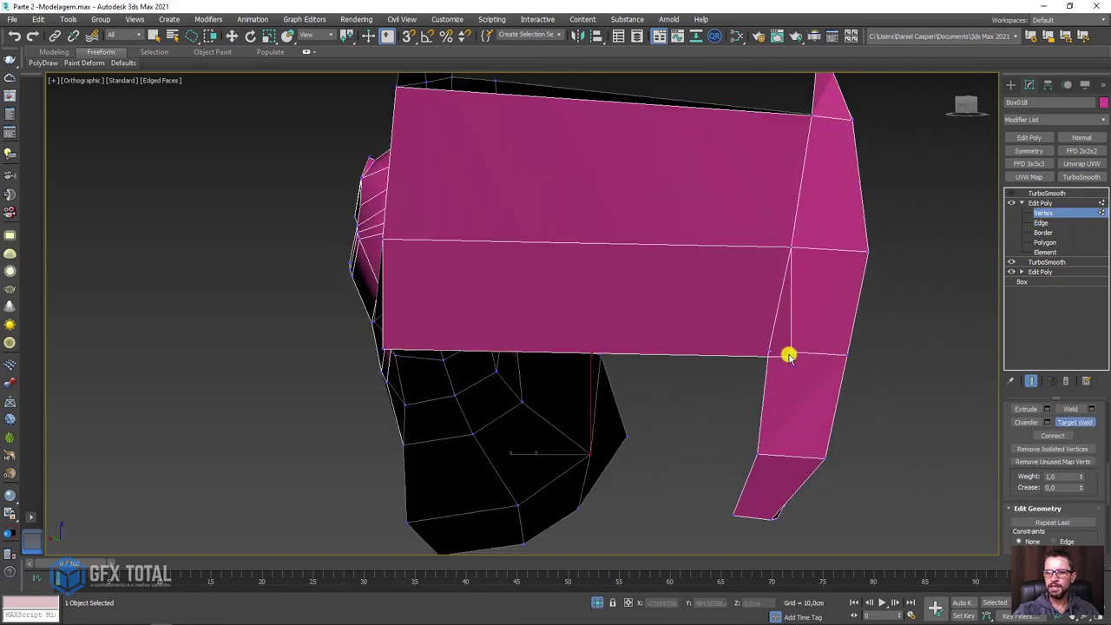
left_click(767, 351)
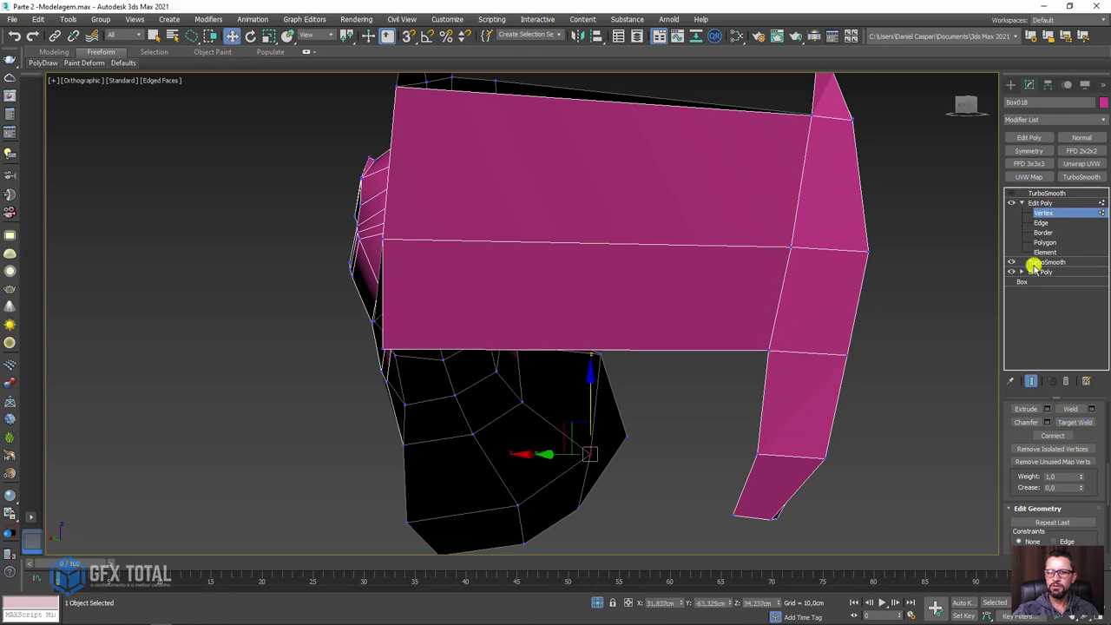
Extrude two more face strips down from the band's bottom edge.
left_click(1045, 224)
left_click(639, 351)
left_click_drag(580, 298, 576, 419, "shift")
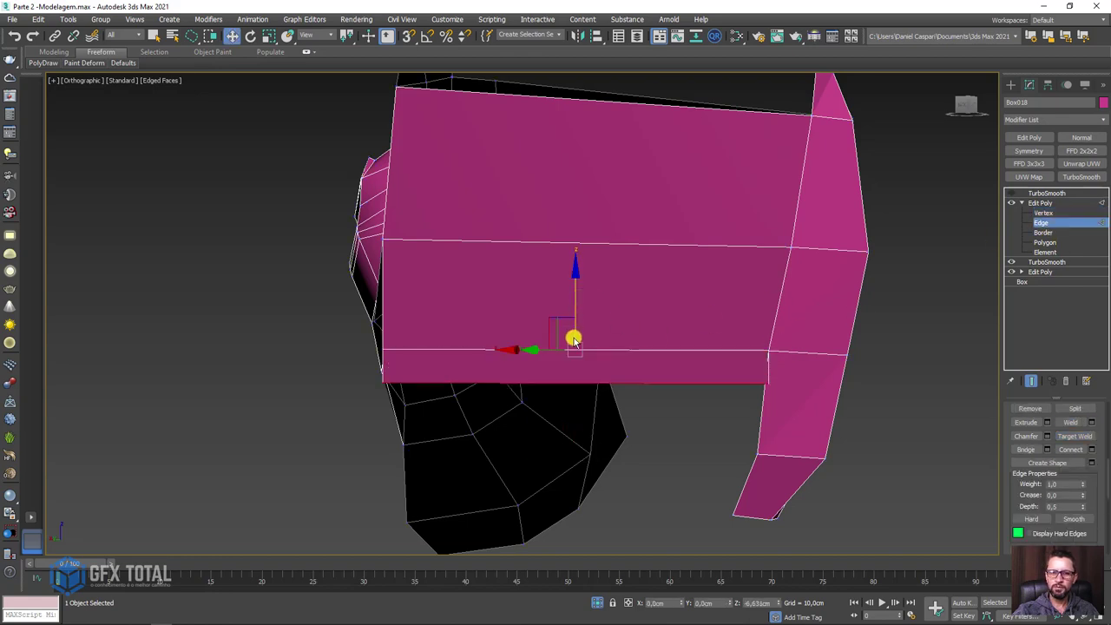
mouse_move(575, 419)
middle_mouse_down("alt")
mouse_move(607, 471)
mouse_move(595, 495)
mouse_move(632, 446)
mouse_move(618, 449)
middle_mouse_up("alt")
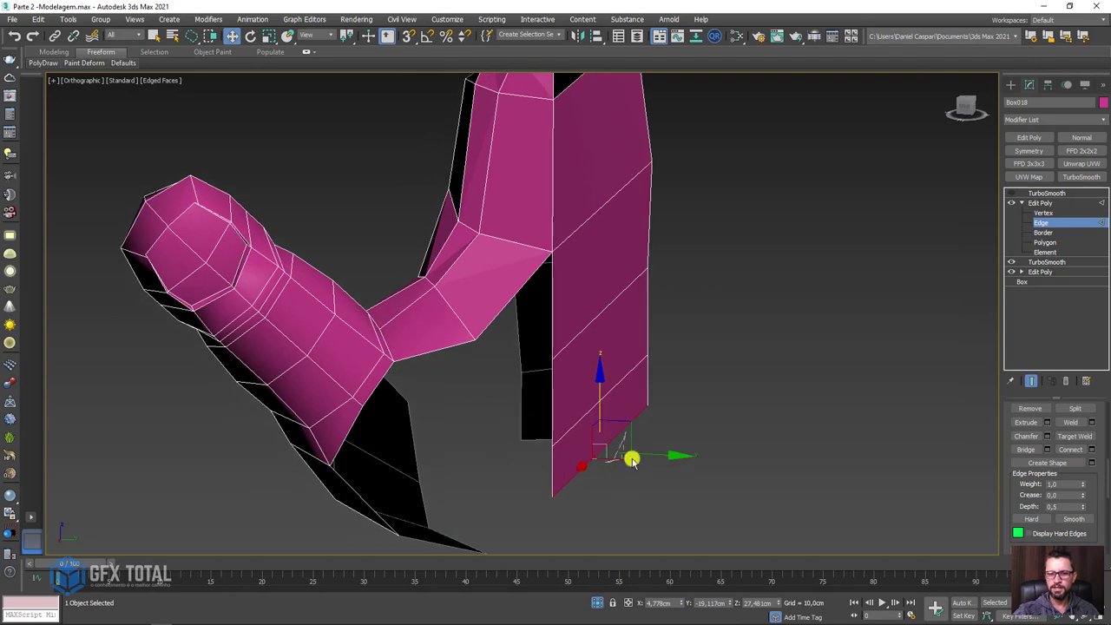
left_click_drag(629, 425, 600, 448, "shift")
mouse_move(558, 418)
middle_mouse_down("alt")
mouse_move(682, 362)
mouse_move(707, 371)
middle_mouse_up("alt")
key("F3")
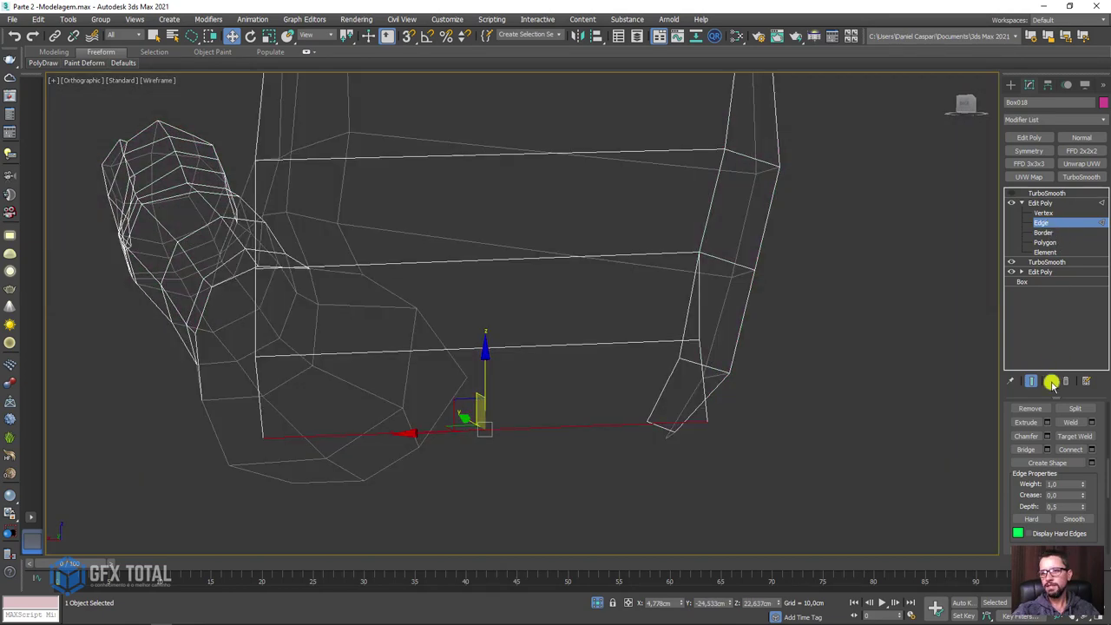
Target-weld the two loose corner vertices into the neighbouring mesh, checking in wireframe.
left_click(1042, 212)
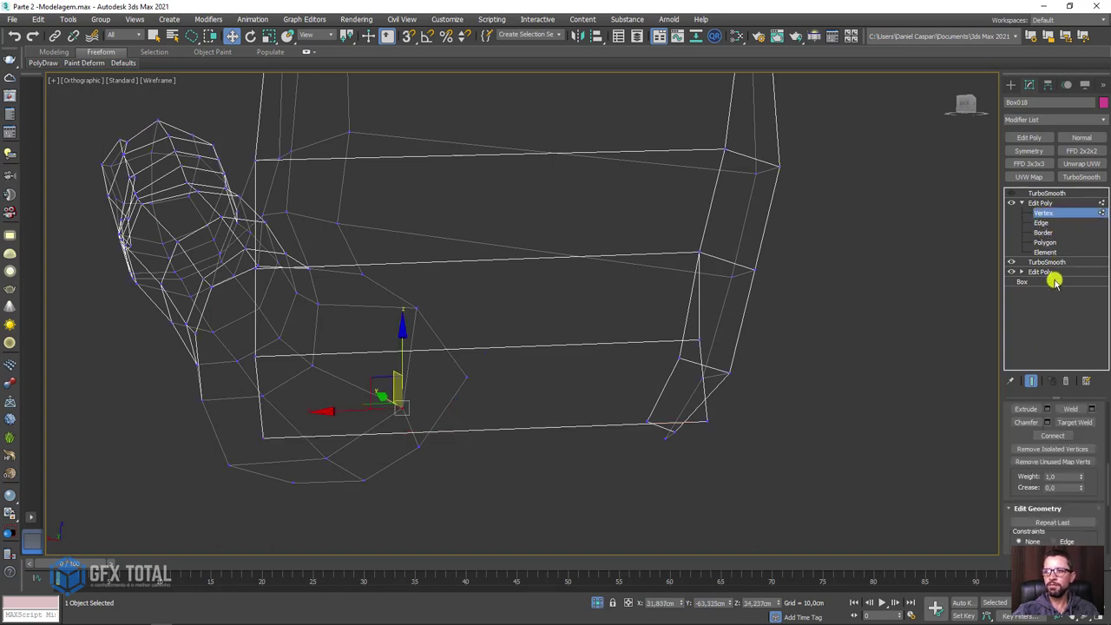
left_click(1074, 423)
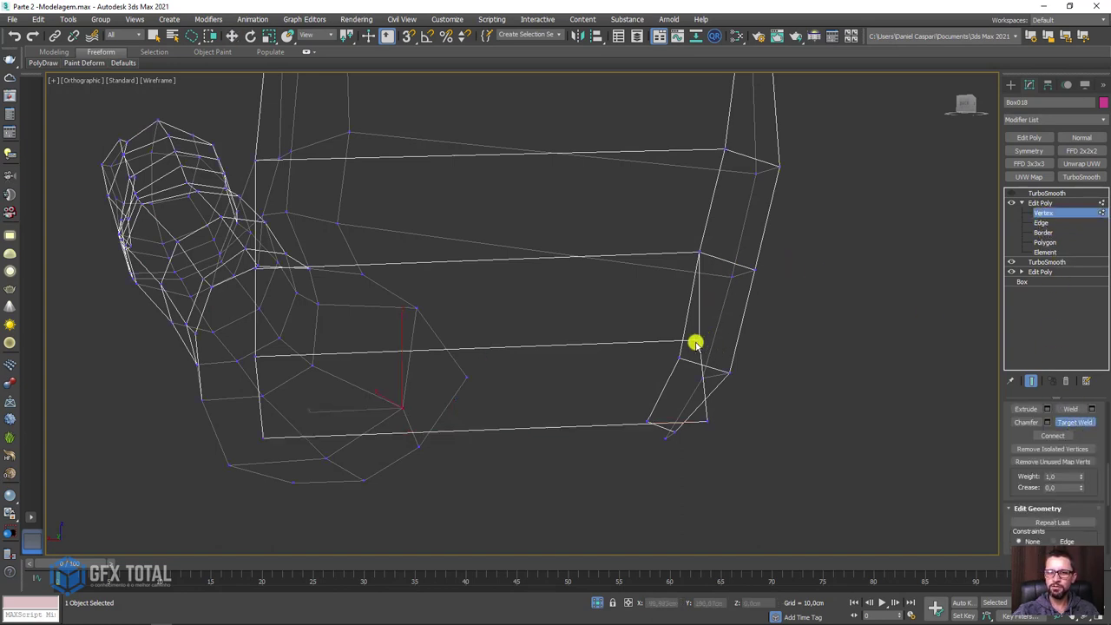
left_click(676, 360)
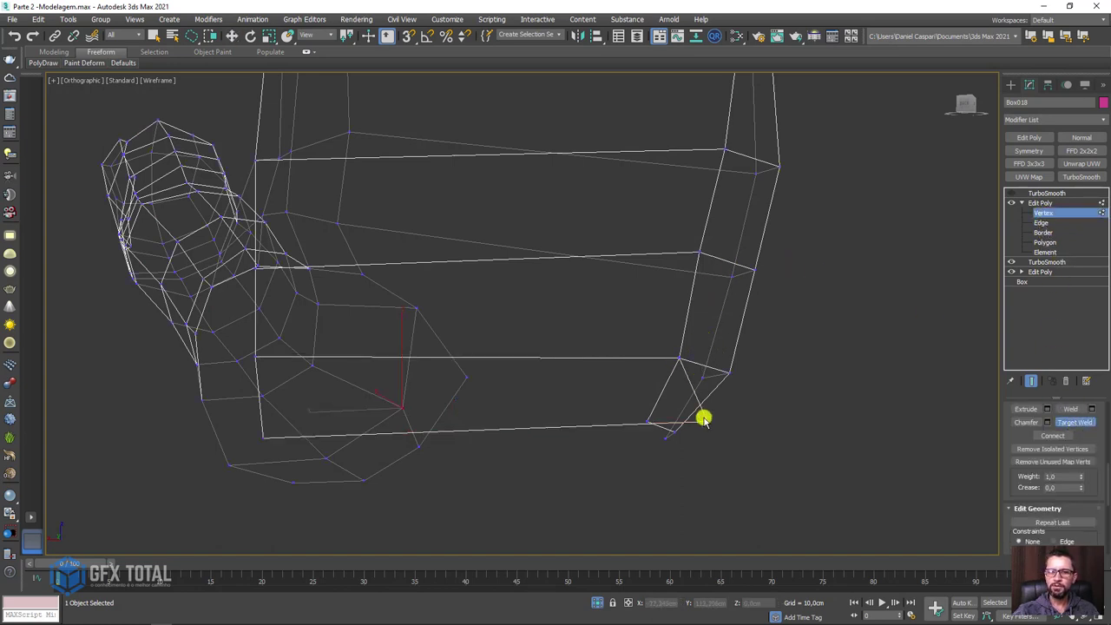
left_click(644, 420)
right_click(585, 414)
key("F3")
Shift-drag a thumb-base edge down to extrude a flap of faces.
scroll(607, 416, "down", 5)
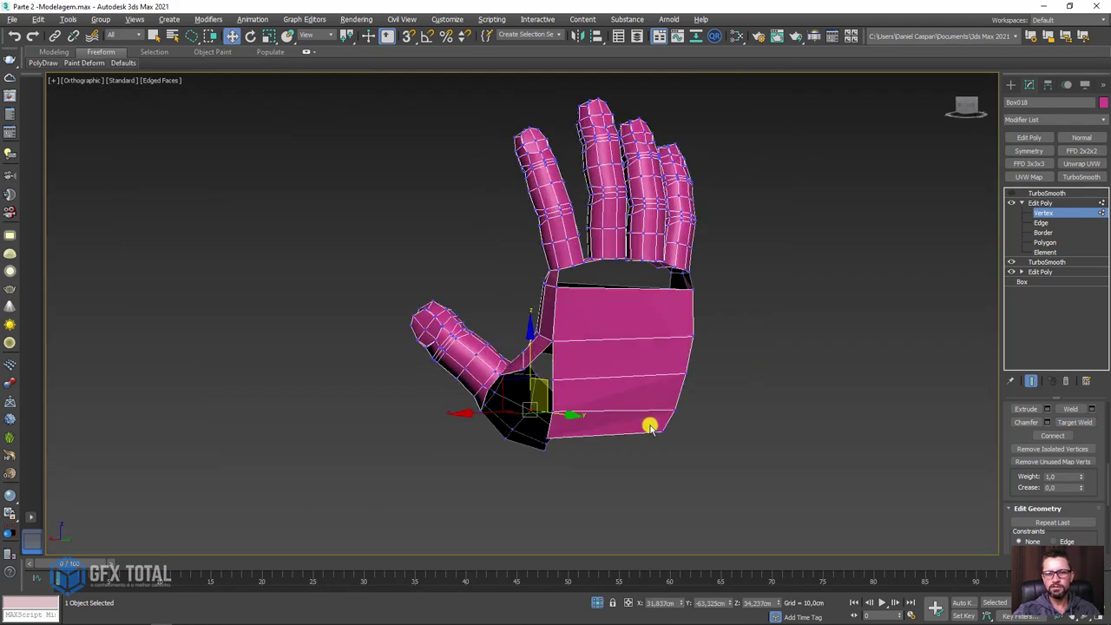
mouse_move(649, 425)
middle_mouse_down("alt")
mouse_move(565, 384)
mouse_move(613, 394)
middle_mouse_up("alt")
scroll(565, 385, "up", 4)
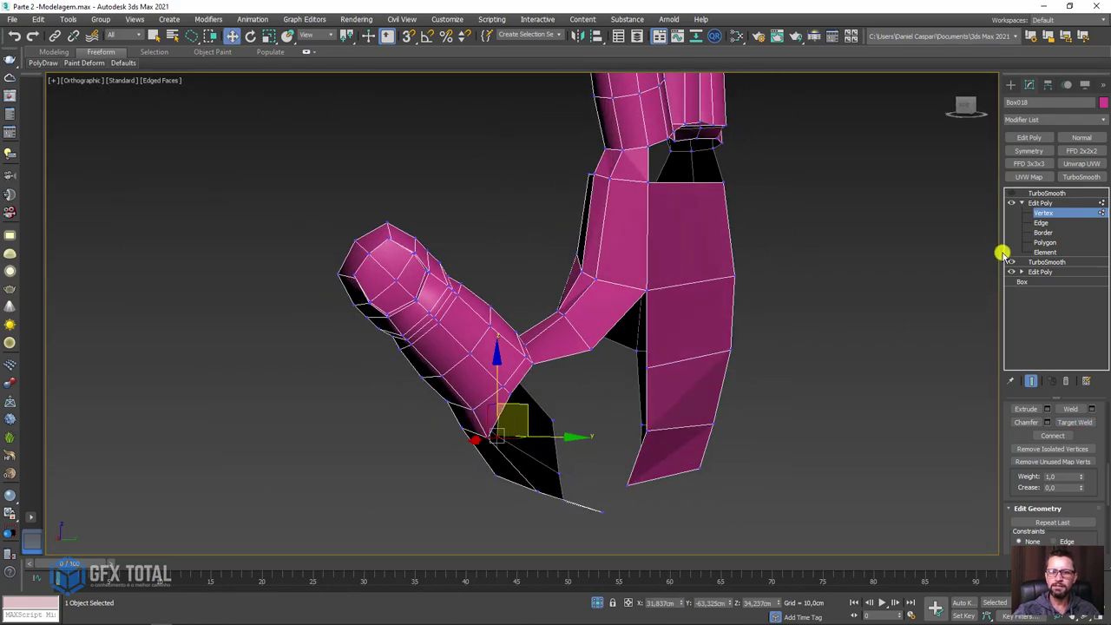
left_click(1044, 223)
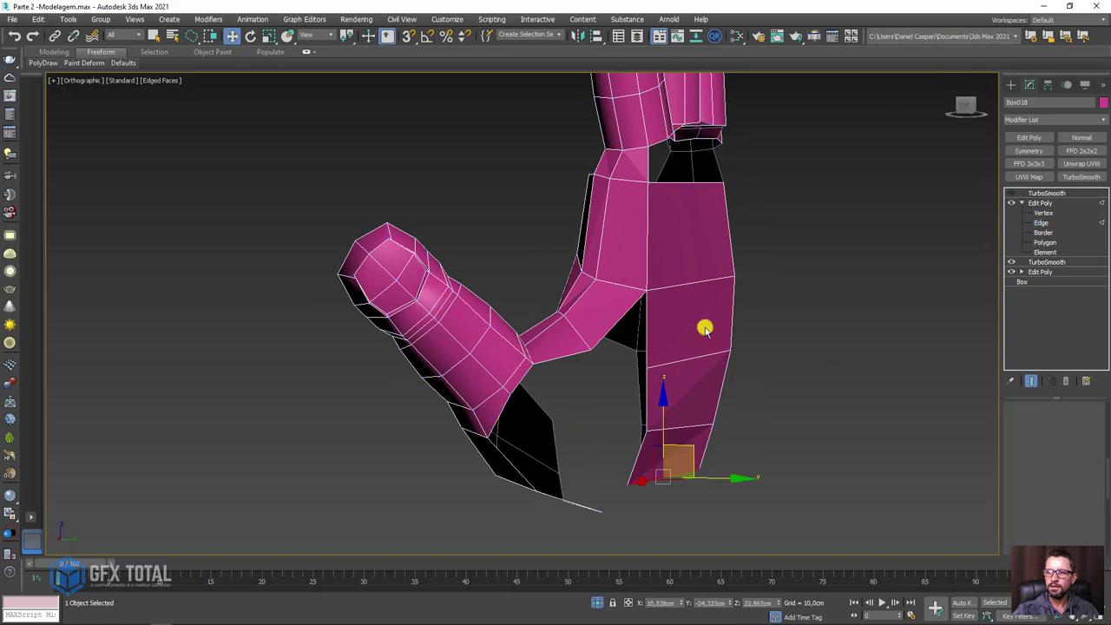
left_click(563, 362)
middle_click_drag(562, 363, 549, 325, "alt")
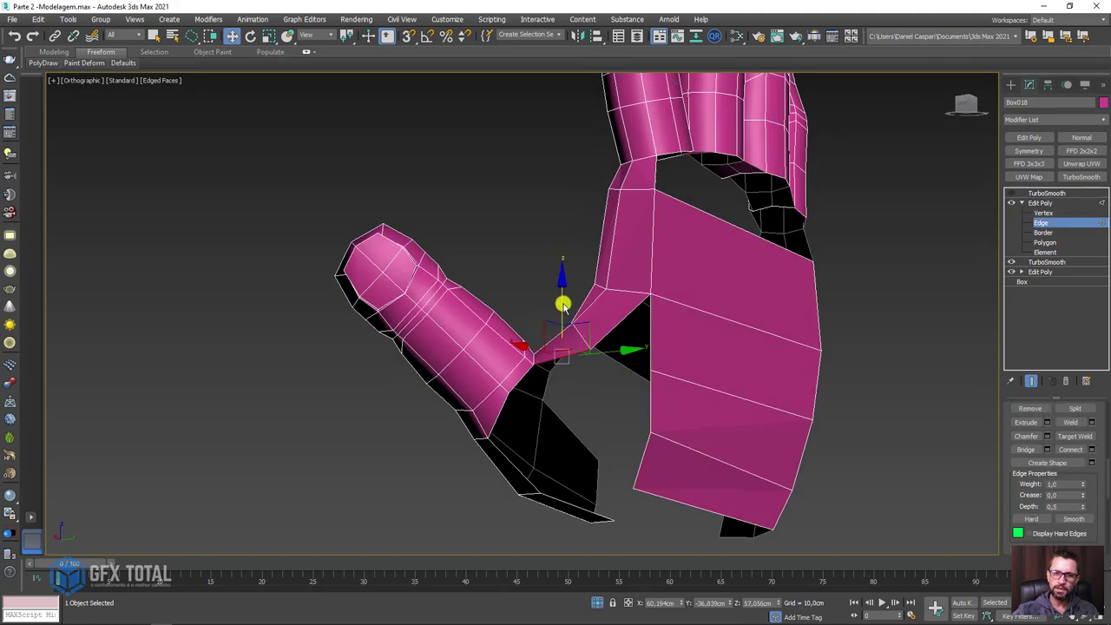
mouse_move(561, 300)
left_mouse_down("shift")
mouse_move(561, 359)
mouse_move(582, 367)
left_mouse_up("shift")
Bridge the flap edge to the facing palm edge.
key("e")
mouse_move(583, 367)
middle_mouse_down("alt")
mouse_move(567, 408)
mouse_move(590, 463)
mouse_move(593, 404)
mouse_move(605, 390)
middle_mouse_up("alt")
key("r")
key("w")
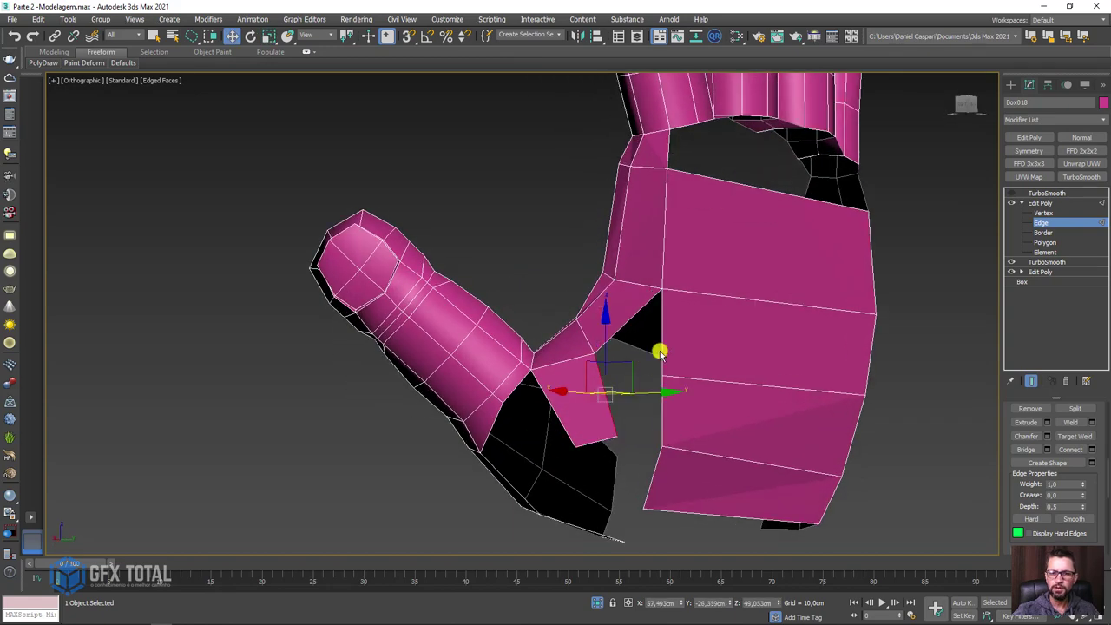
left_click(660, 351)
left_click(1031, 449)
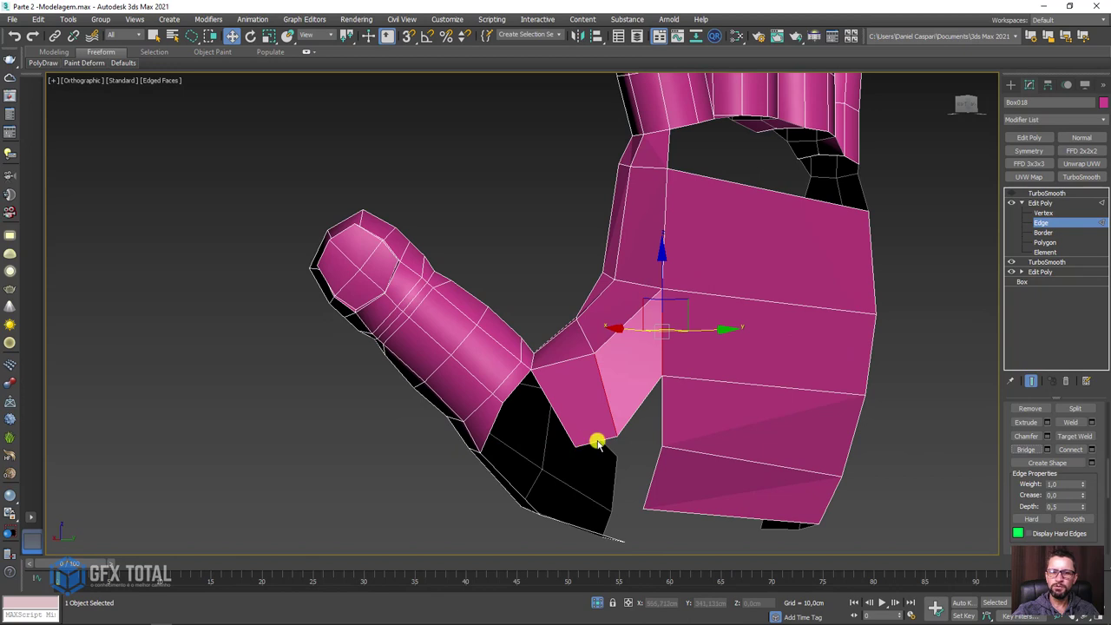
Move the flap's bottom edges up toward the palm and bridge them again.
left_click(597, 442)
middle_click_drag(599, 441, 599, 423, "alt")
left_click_drag(595, 400, 588, 423)
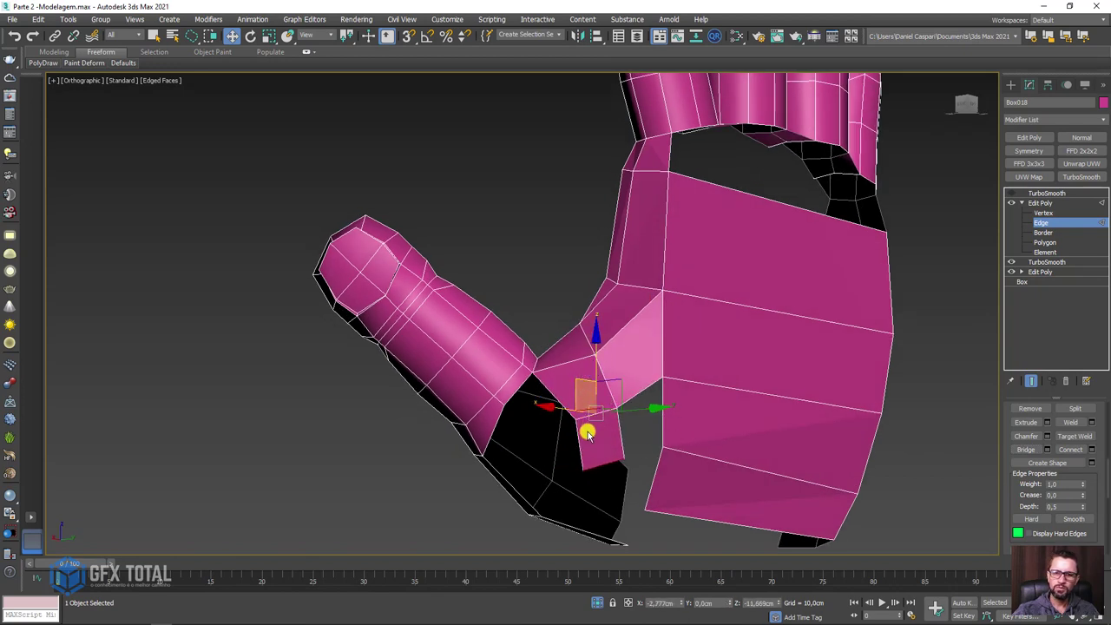
left_click(615, 438)
mouse_move(615, 433)
left_mouse_down()
mouse_move(630, 421)
mouse_move(665, 426)
mouse_move(673, 405)
left_mouse_up()
left_click(1024, 449)
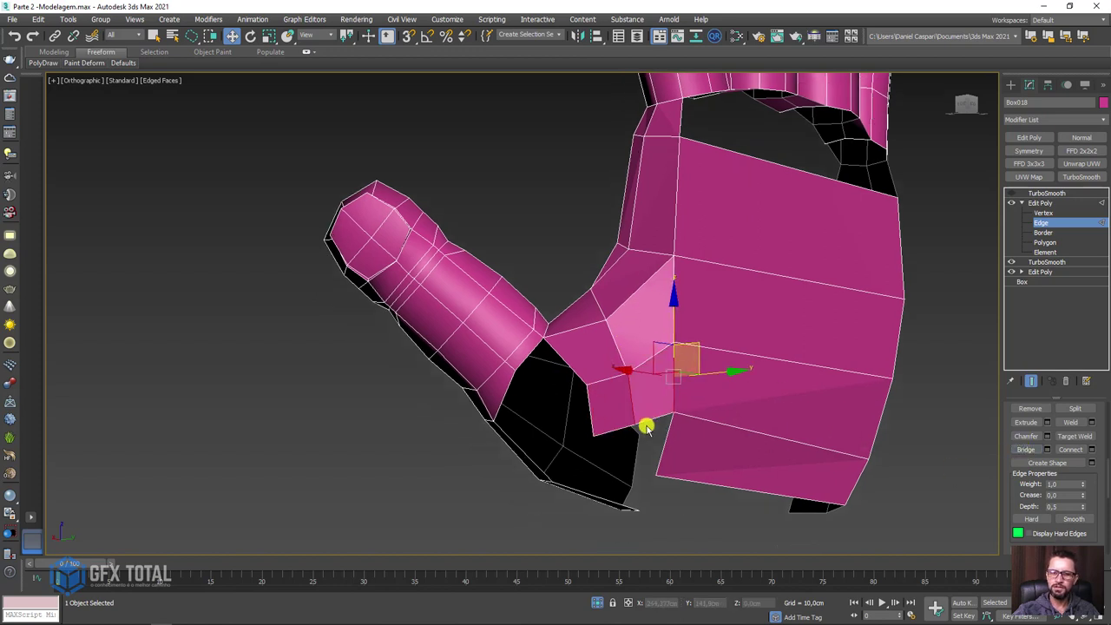
middle_click_drag(644, 421, 616, 386, "alt")
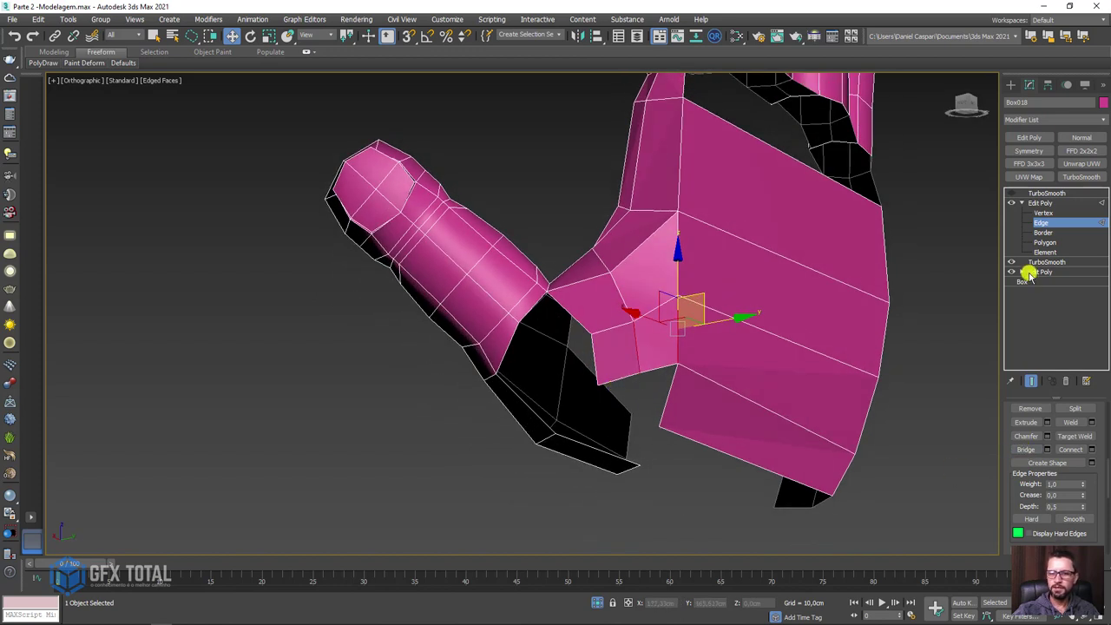
left_click(1045, 214)
Weld the lower flap vertex onto the palm corner and raise it slightly.
left_click(635, 373)
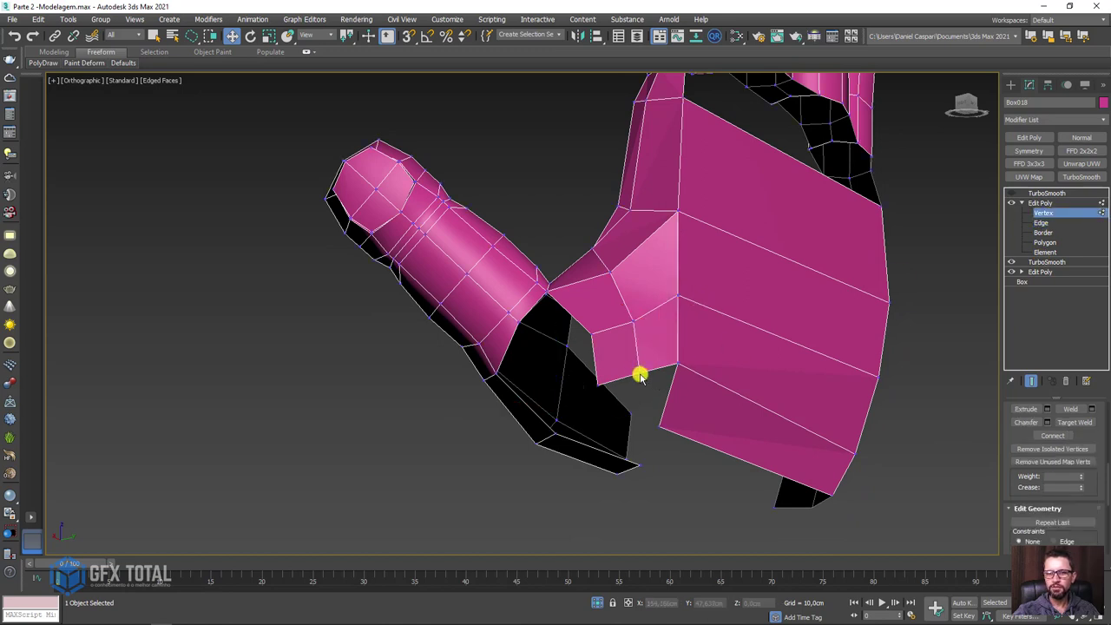
left_click(639, 371)
left_click_drag(657, 320, 656, 295)
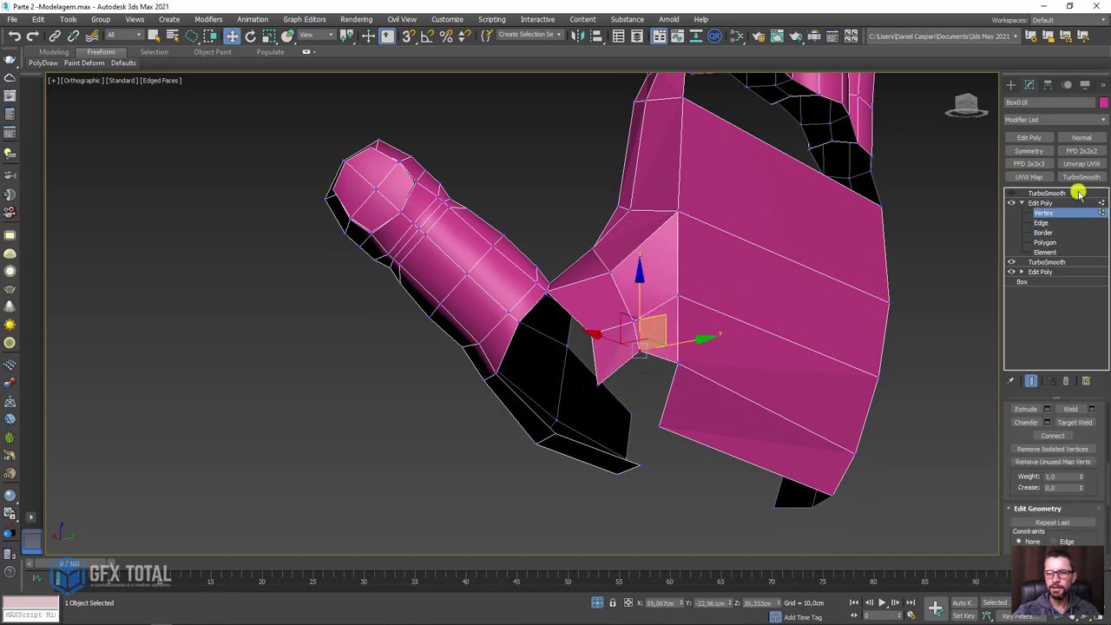
Select the edges on opposite sides of the thumb-palm hole and bridge across them.
left_click(1041, 223)
left_click(616, 371)
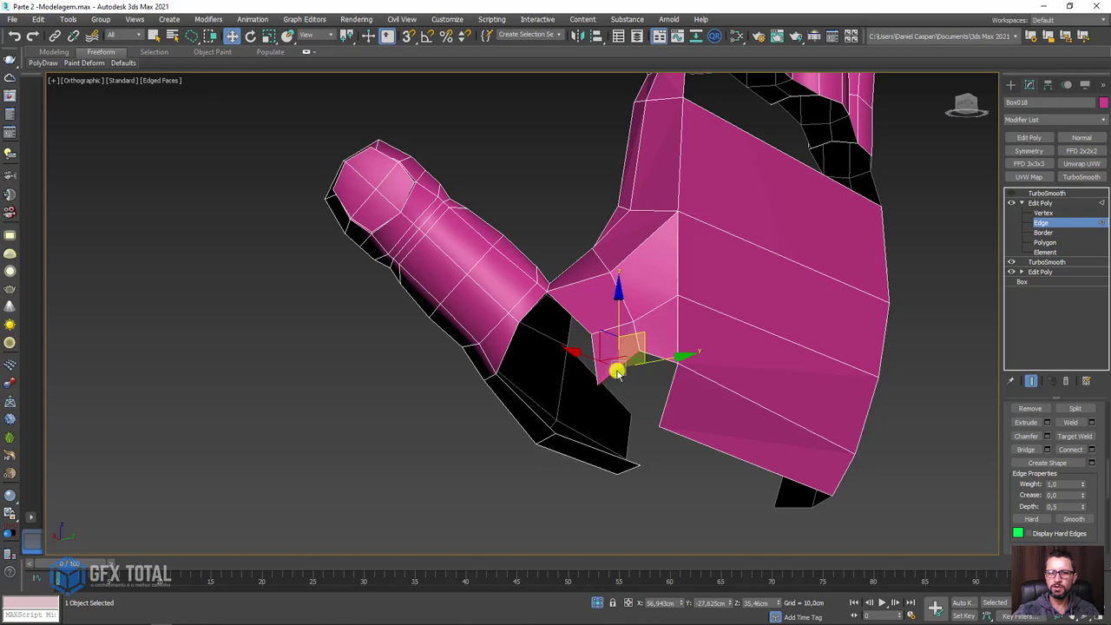
left_click(669, 397)
middle_click_drag(632, 397, 608, 408, "alt")
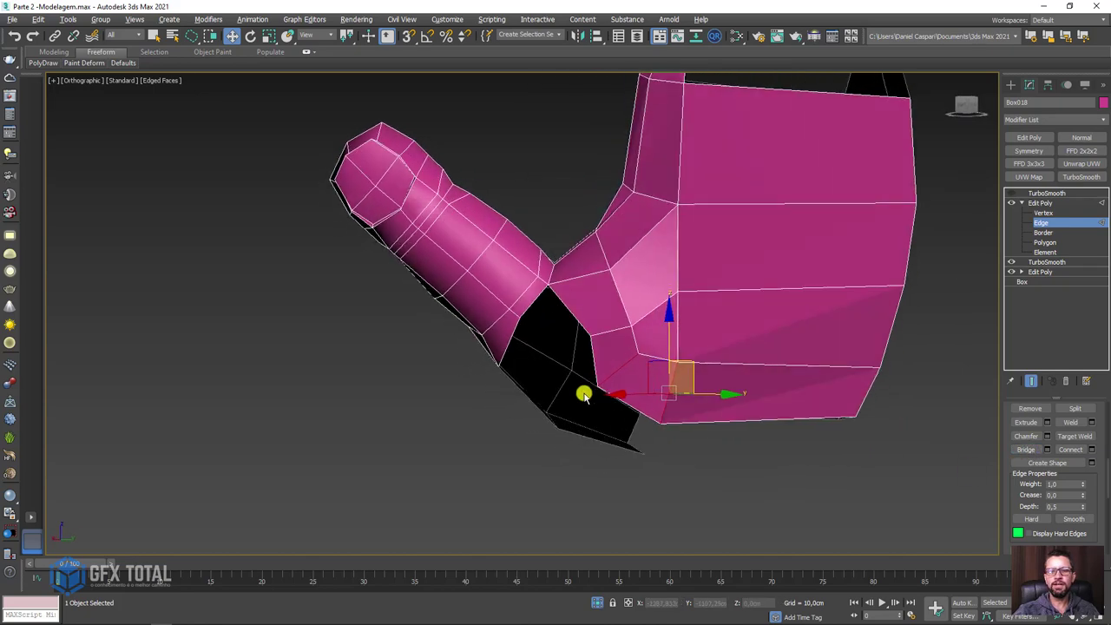
left_click(625, 401)
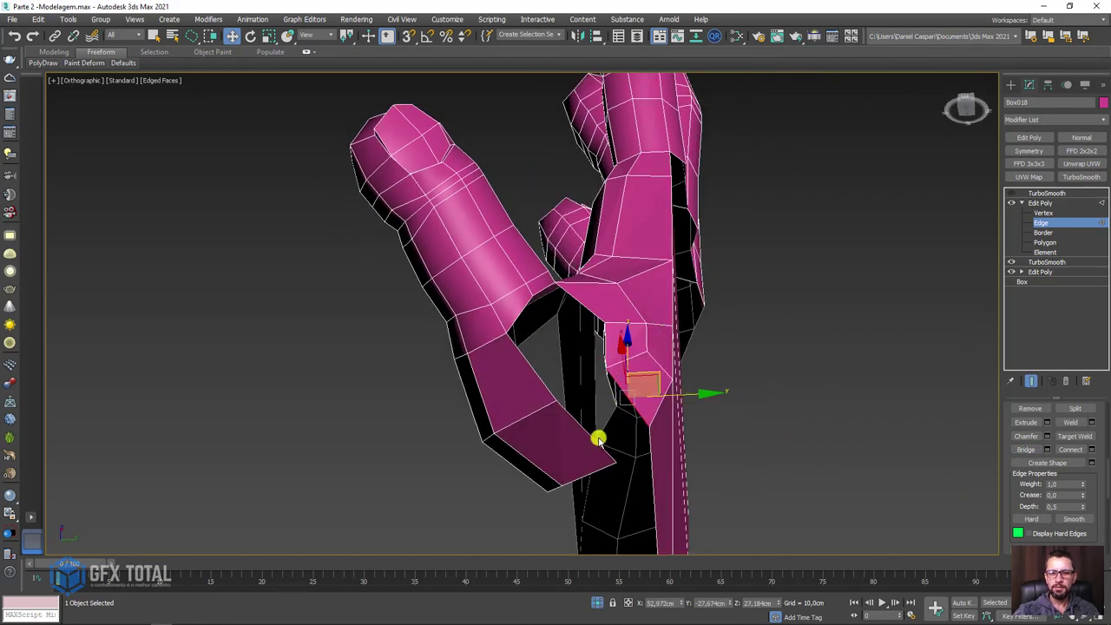
left_click(601, 439)
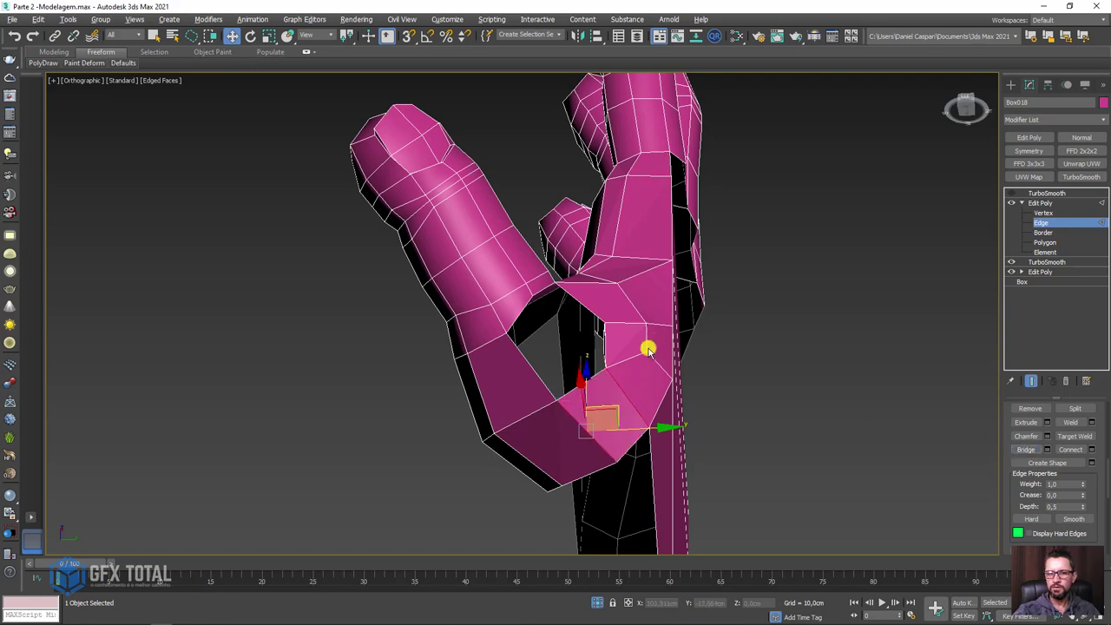
mouse_move(649, 347)
middle_mouse_down("alt")
mouse_move(637, 402)
mouse_move(574, 341)
middle_mouse_up("alt")
middle_click_drag(505, 307, 506, 278, "alt")
left_click(511, 269)
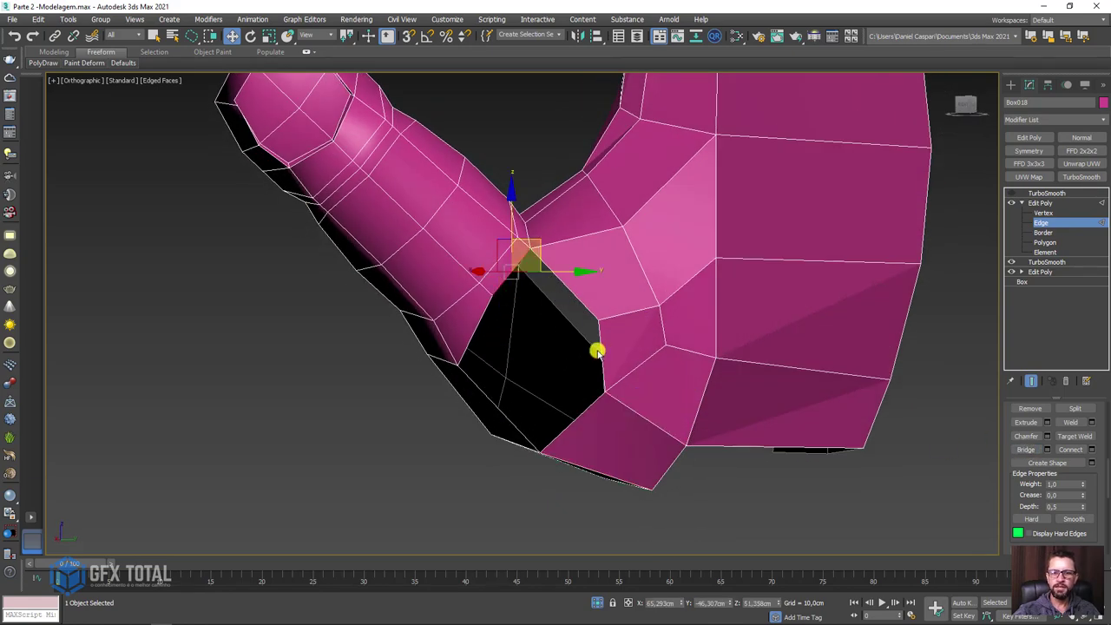
left_click(597, 351)
middle_click_drag(599, 351, 579, 299, "alt")
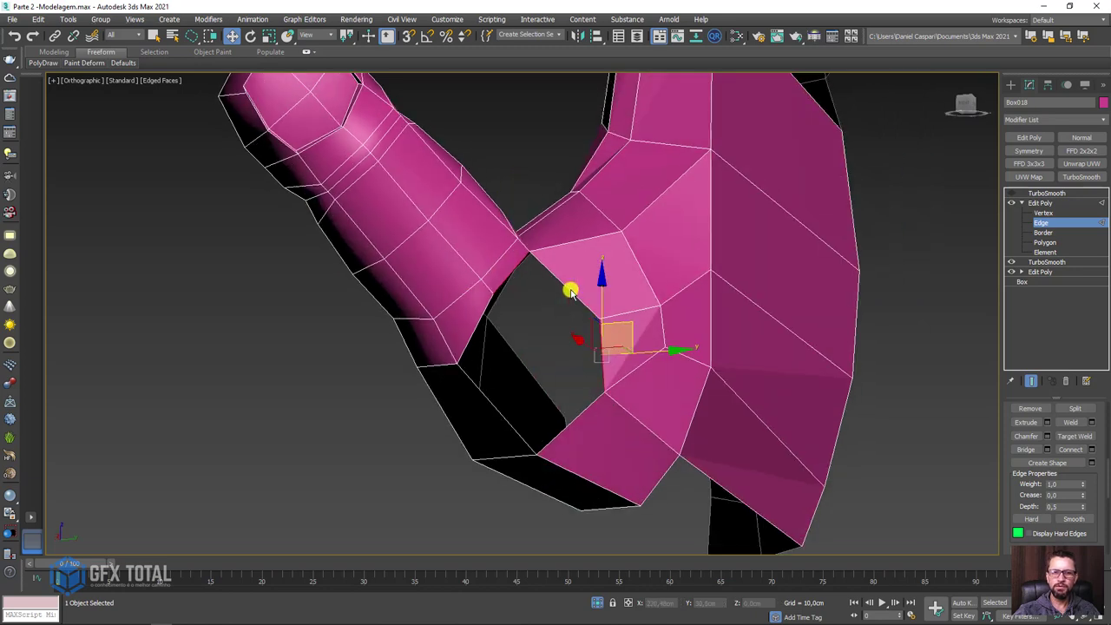
left_click(1025, 448)
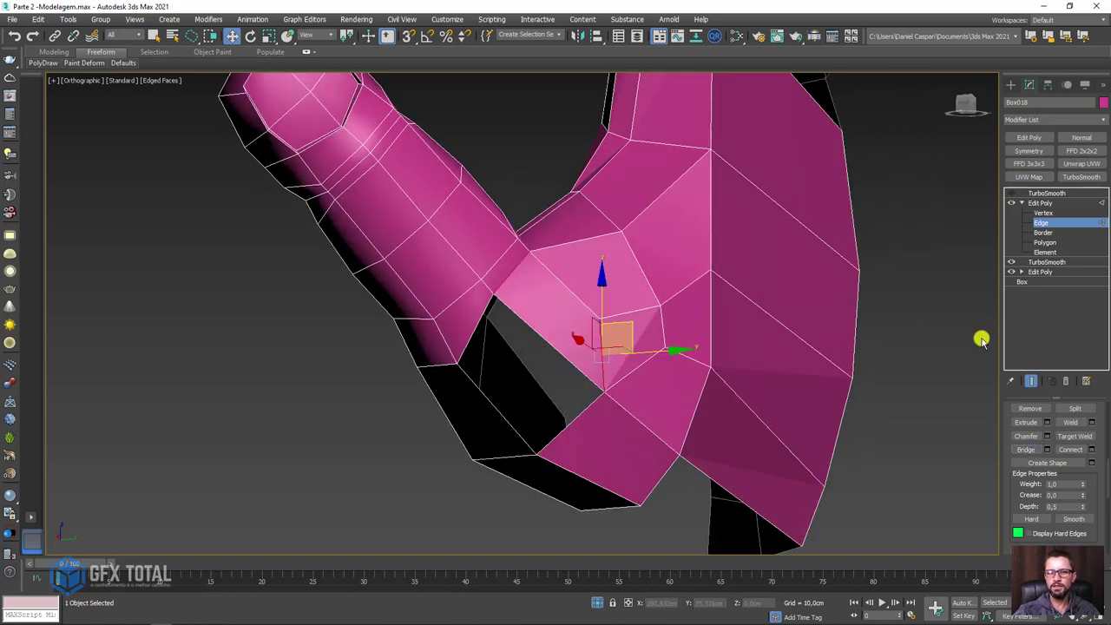
Cap the leftover border opening with a new polygon.
left_click(1042, 233)
left_click(574, 363)
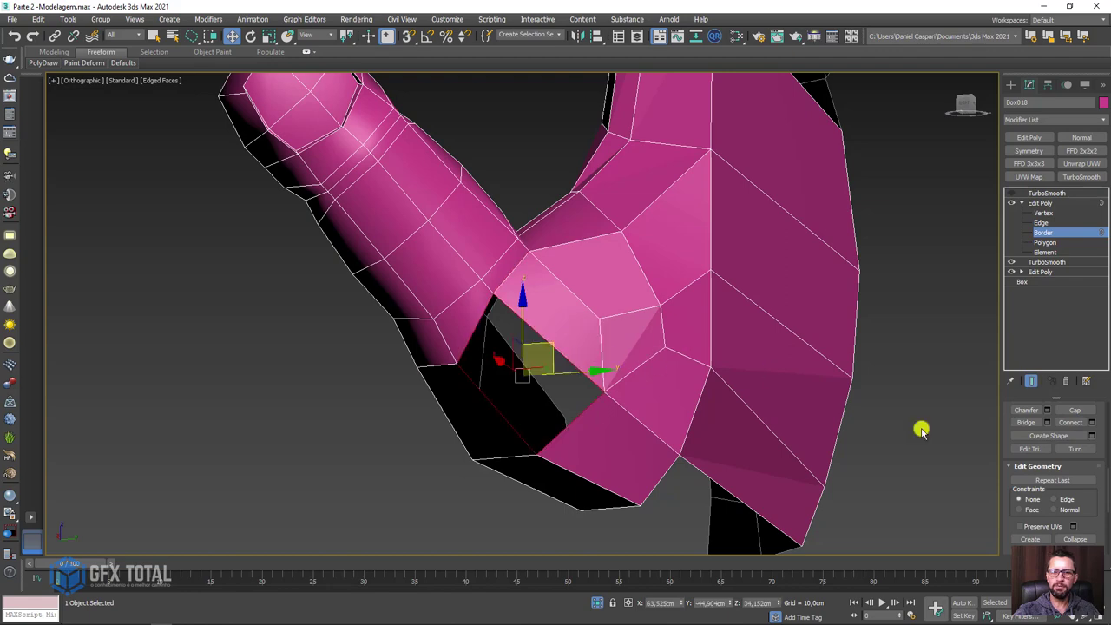
left_click(1074, 411)
Pull a thumb-base vertex up-left and move its neighbour down-right.
mouse_move(572, 310)
middle_mouse_down("alt")
mouse_move(508, 325)
mouse_move(600, 327)
mouse_move(680, 374)
middle_mouse_up("alt")
scroll(746, 351, "up", 3)
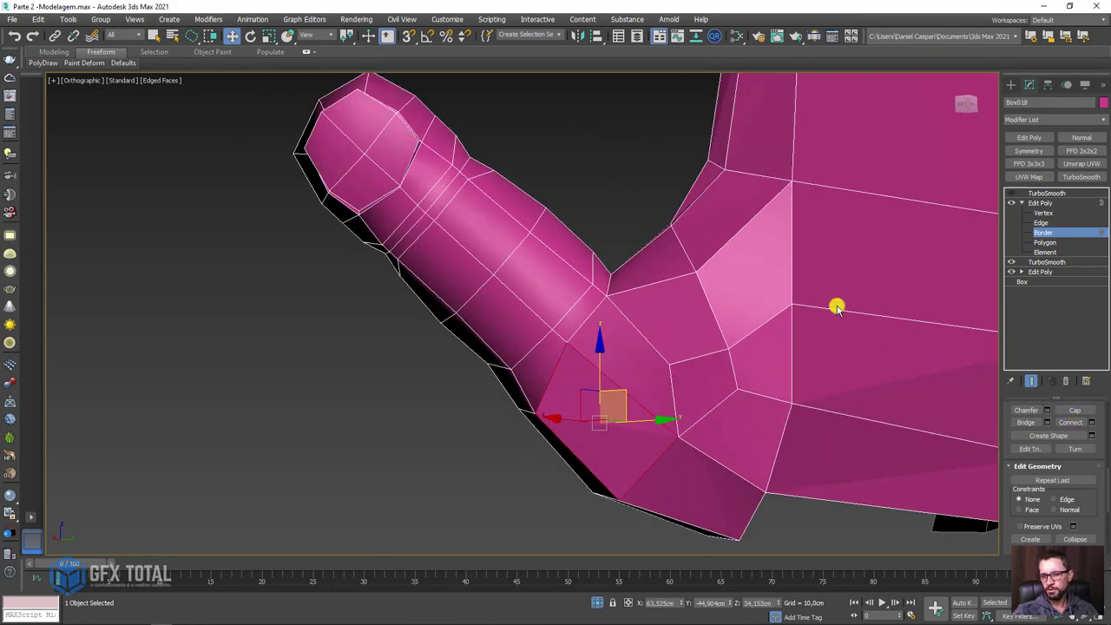
left_click(1044, 212)
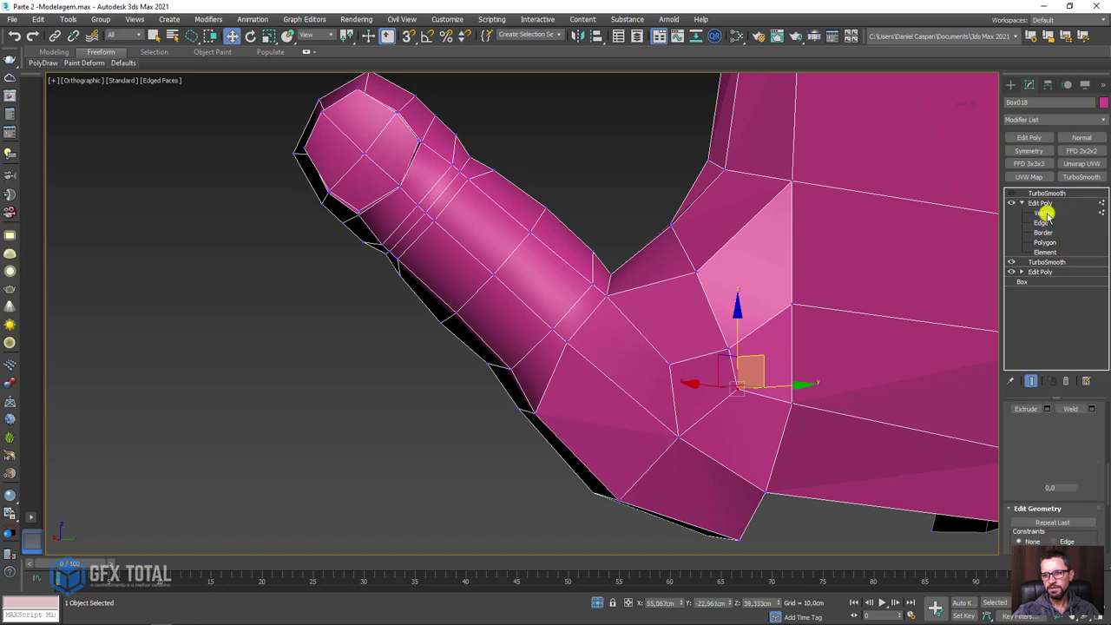
left_click(727, 345)
left_click_drag(758, 323, 734, 363)
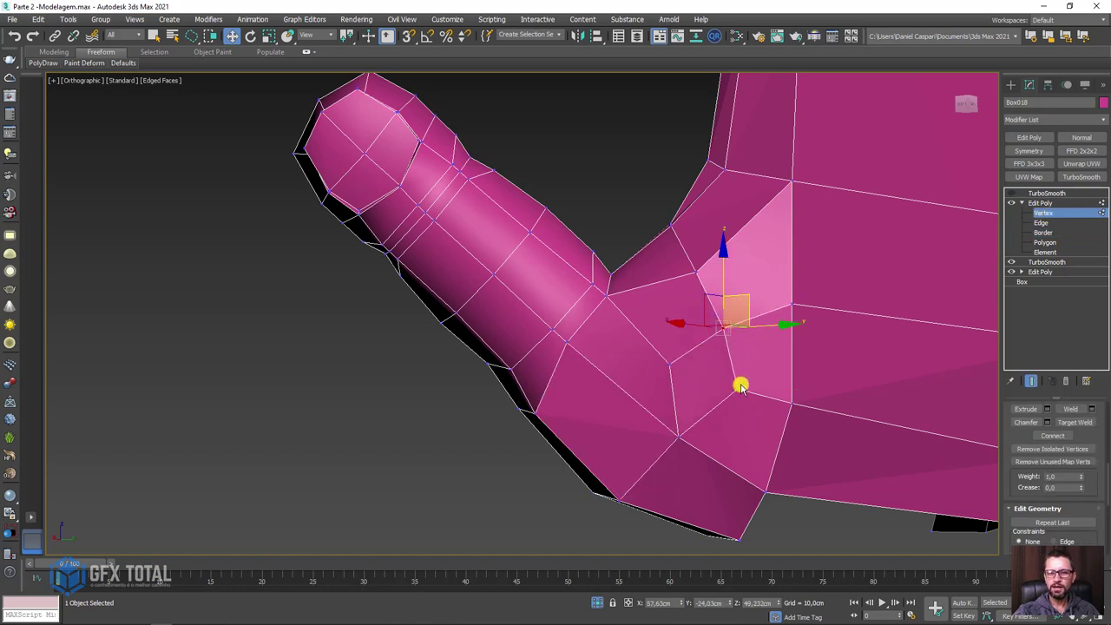
left_click_drag(677, 440, 686, 455)
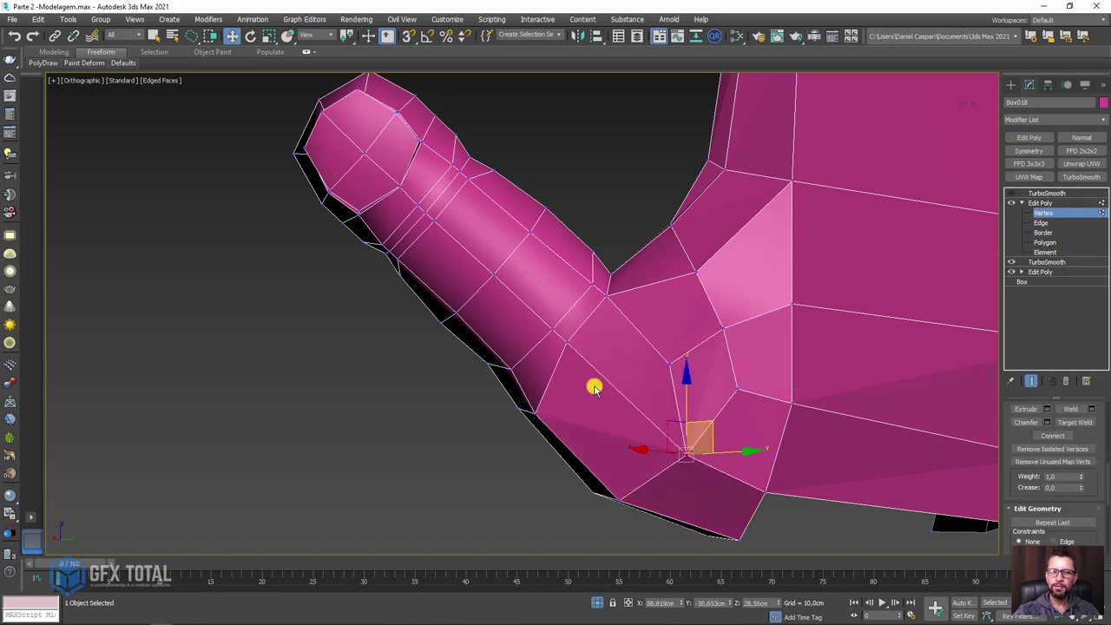
Push the lower thumb-base vertices down and adjust the crease vertex to even the underside.
left_click(569, 345)
mouse_move(593, 372)
middle_mouse_down("alt")
mouse_move(681, 386)
mouse_move(640, 374)
mouse_move(526, 404)
mouse_move(562, 440)
middle_mouse_up("alt")
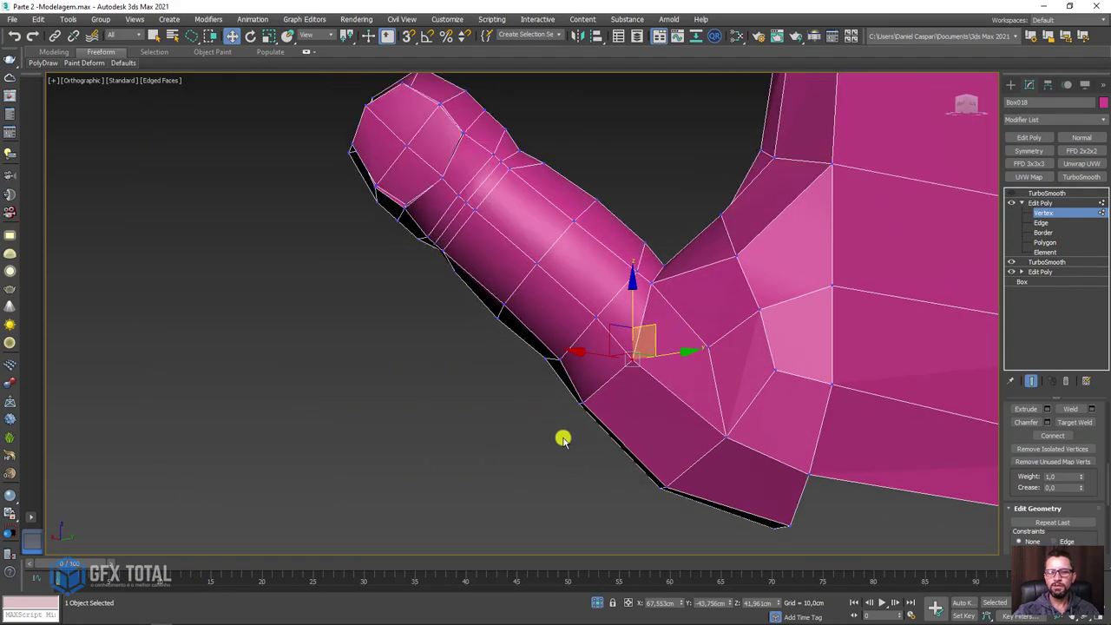
left_click(579, 400)
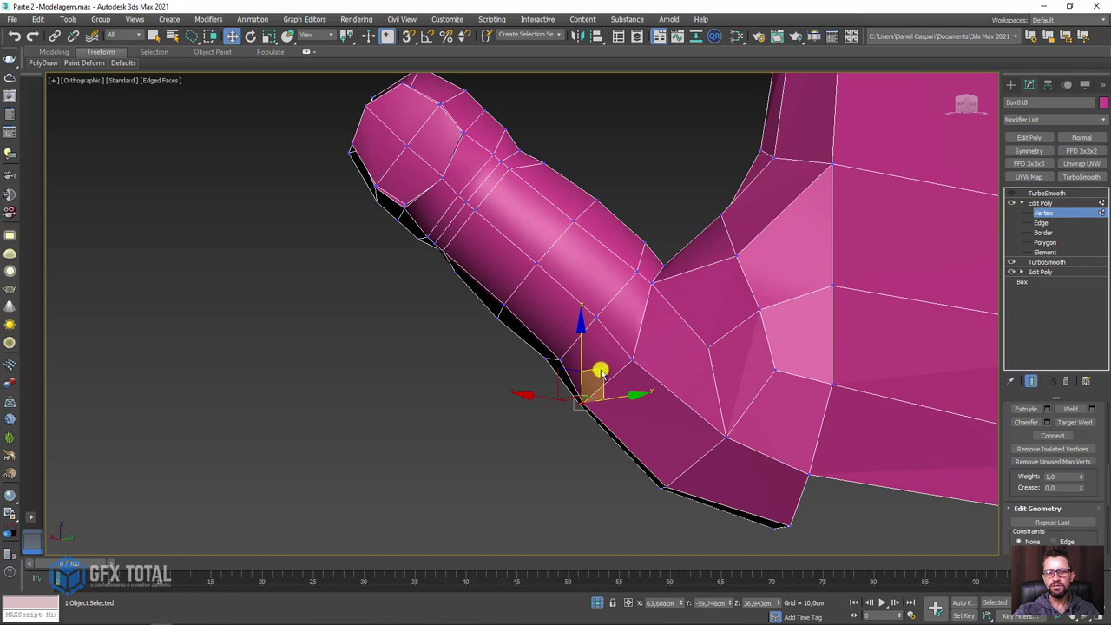
mouse_move(601, 371)
left_mouse_down()
mouse_move(619, 389)
mouse_move(681, 386)
left_mouse_up()
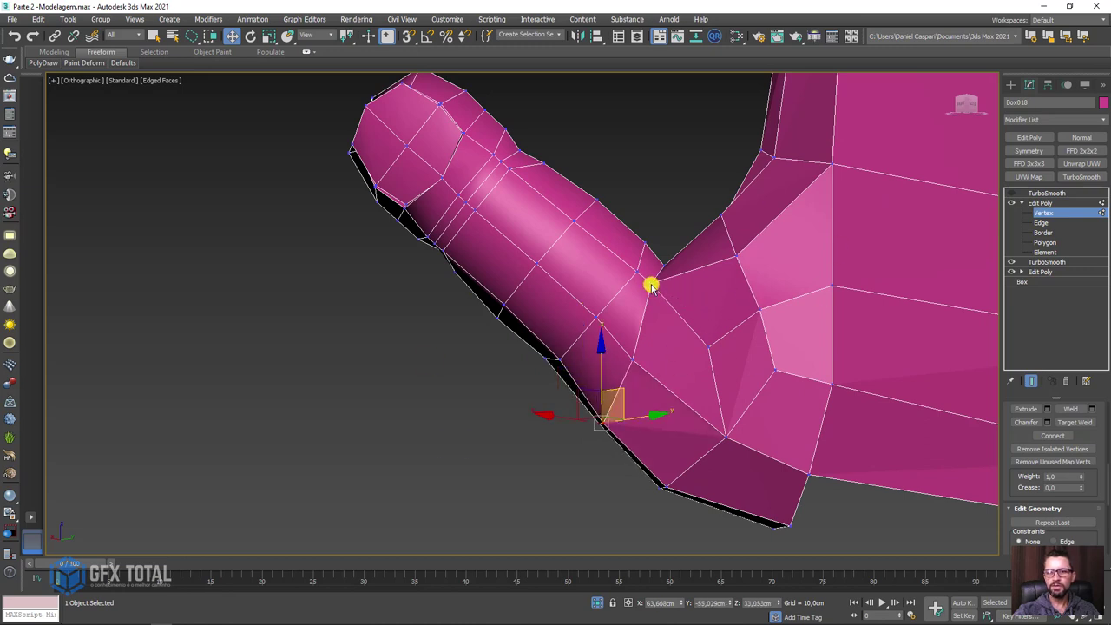
mouse_move(651, 285)
left_mouse_down()
mouse_move(674, 255)
mouse_move(654, 248)
mouse_move(659, 238)
mouse_move(625, 197)
mouse_move(656, 208)
left_mouse_up()
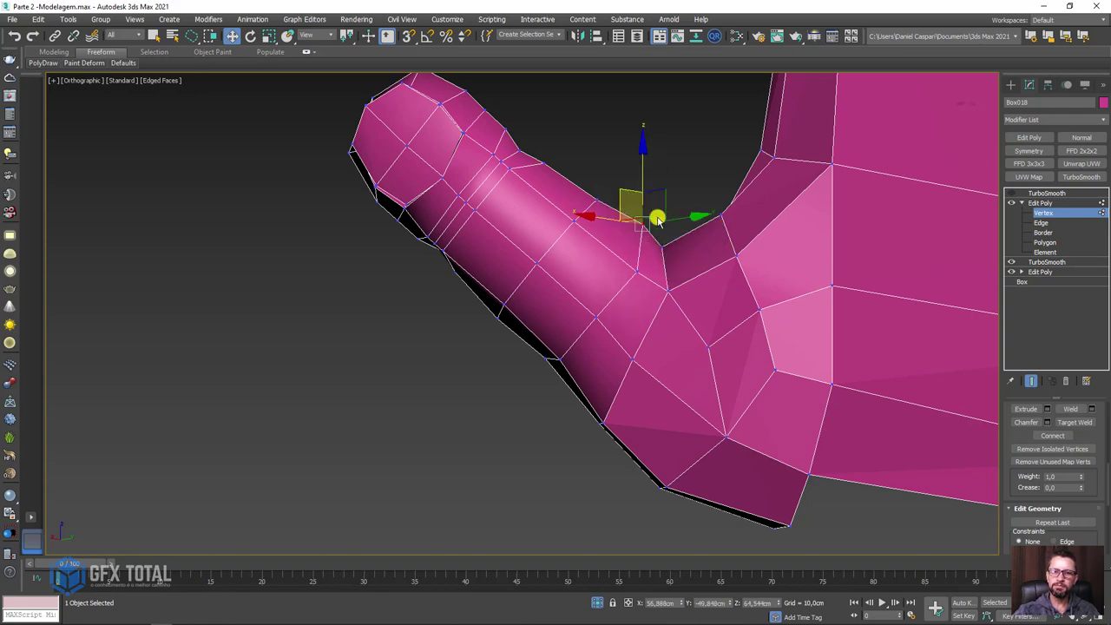
mouse_move(651, 199)
middle_mouse_down("alt")
mouse_move(709, 241)
mouse_move(732, 292)
mouse_move(877, 297)
mouse_move(647, 330)
mouse_move(613, 314)
middle_mouse_up("alt")
scroll(613, 313, "up", 5)
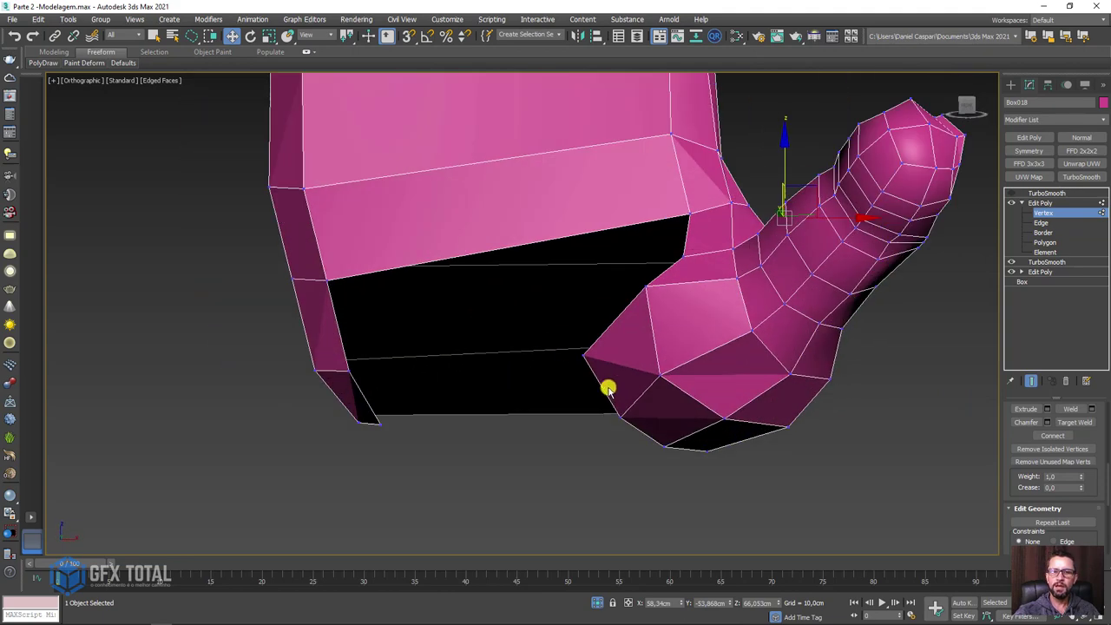
Bridge a thumb-base edge to the palm edge bordering the gap.
left_click(1049, 223)
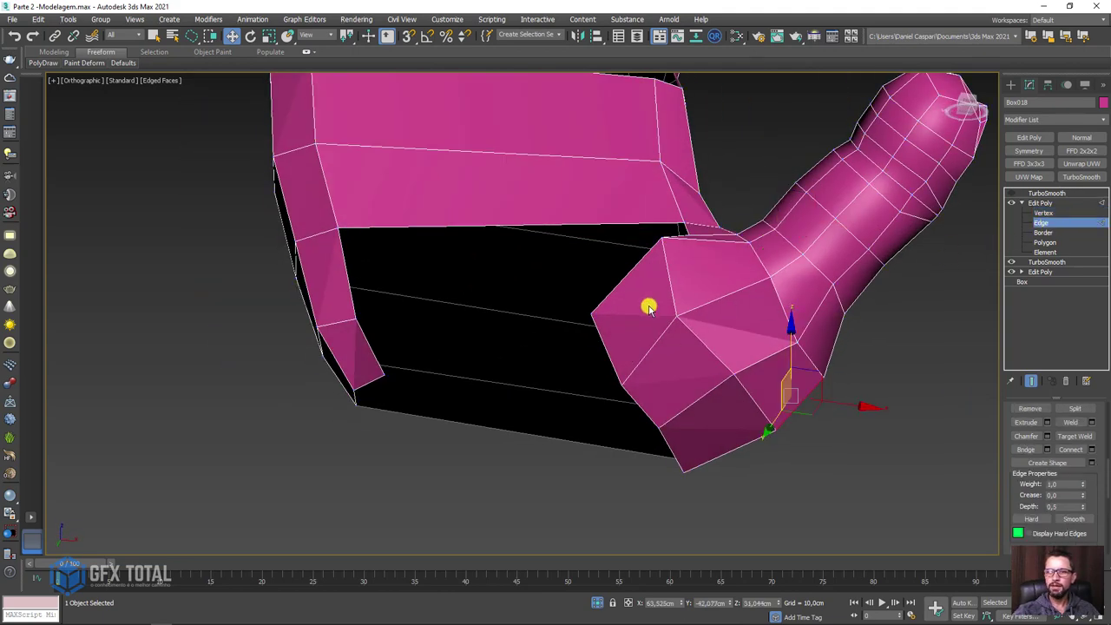
left_click(613, 354)
left_click(375, 357)
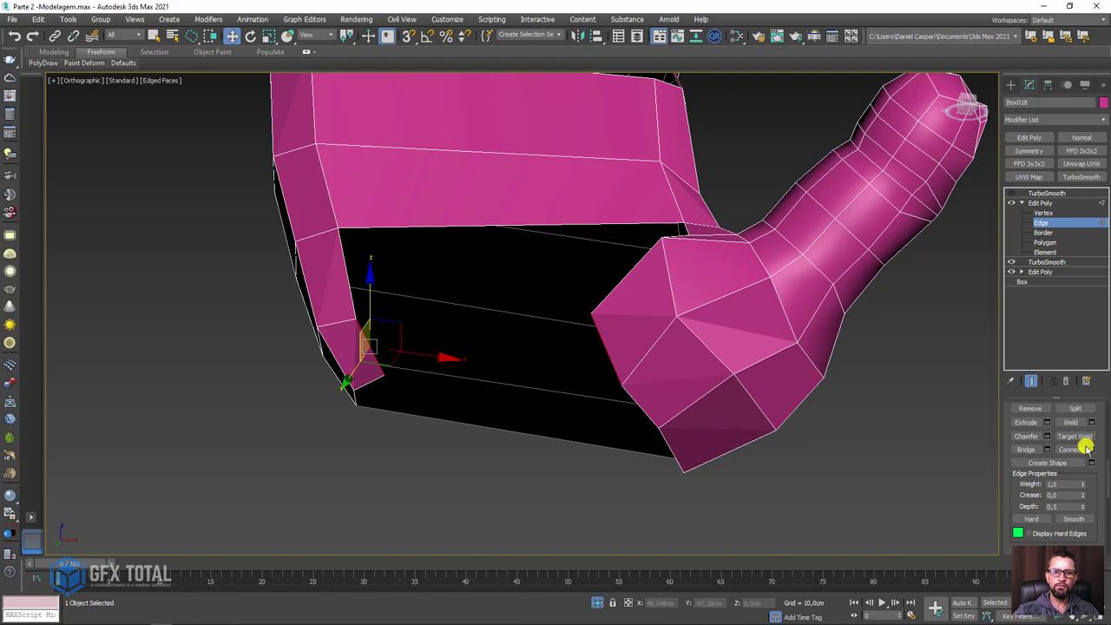
left_click(1036, 451)
mouse_move(529, 223)
middle_mouse_down("alt")
mouse_move(576, 355)
mouse_move(510, 296)
mouse_move(599, 360)
middle_mouse_up("alt")
scroll(599, 359, "down", 3)
scroll(598, 391, "down", 2)
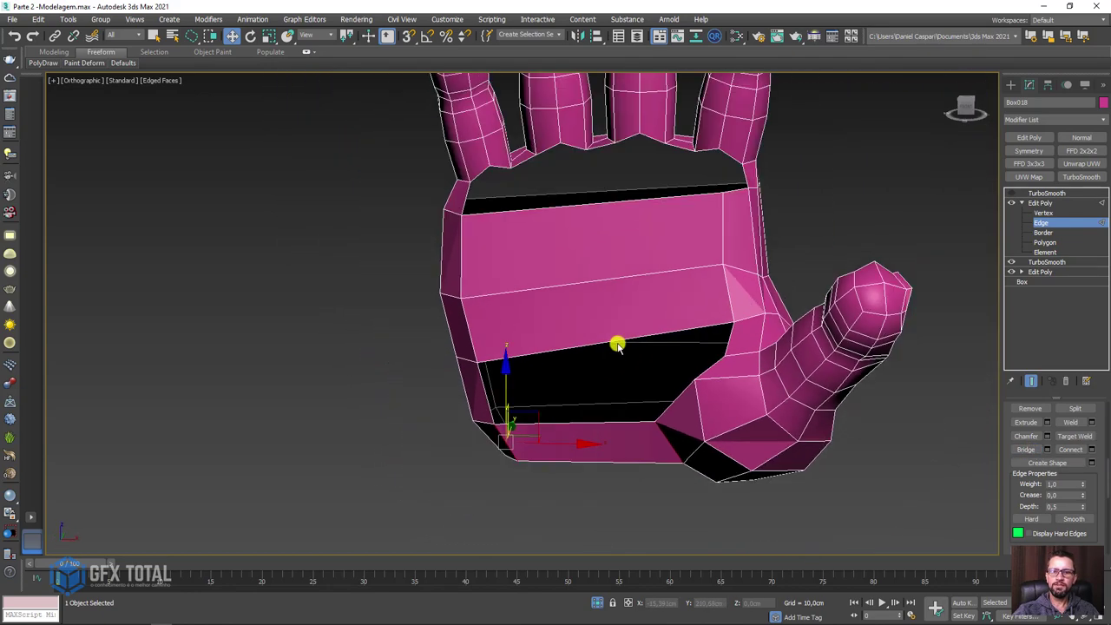
key("q")
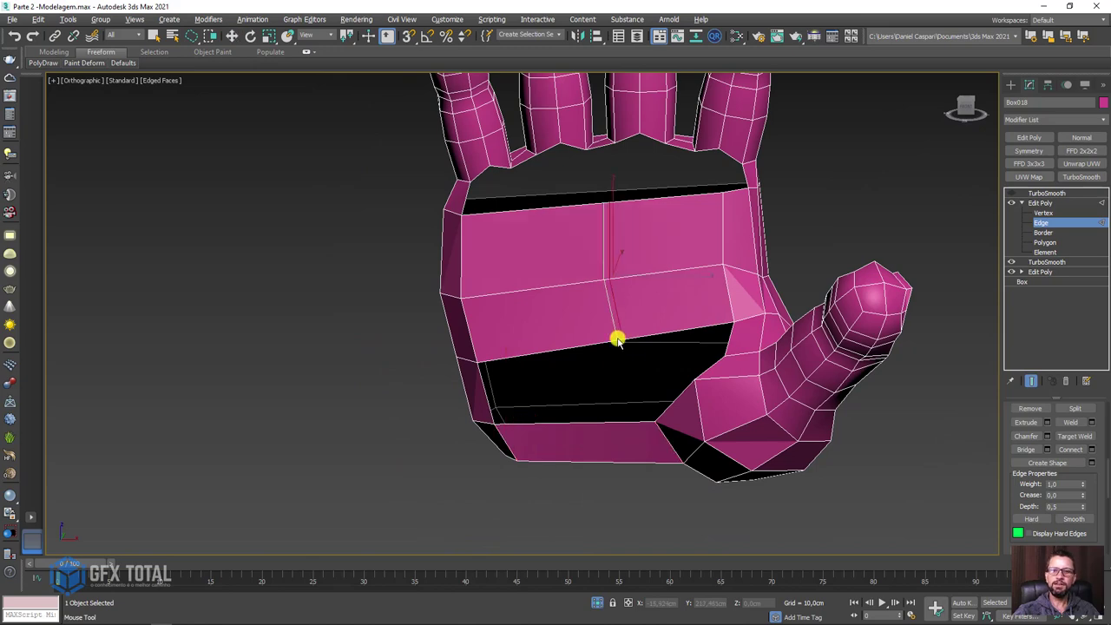
key("w")
Bridge the lower palm edge to the opposite edge across the palm gap.
left_click(597, 341)
left_click(600, 421, "ctrl")
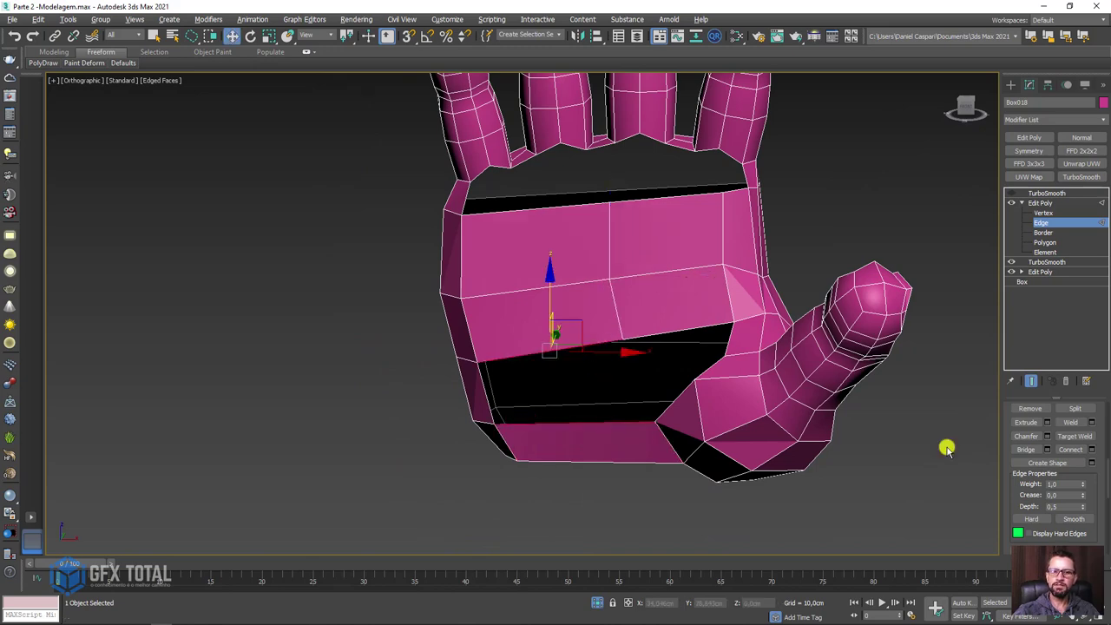
left_click(1022, 450)
middle_click_drag(737, 414, 717, 293, "alt")
scroll(675, 327, "up", 3)
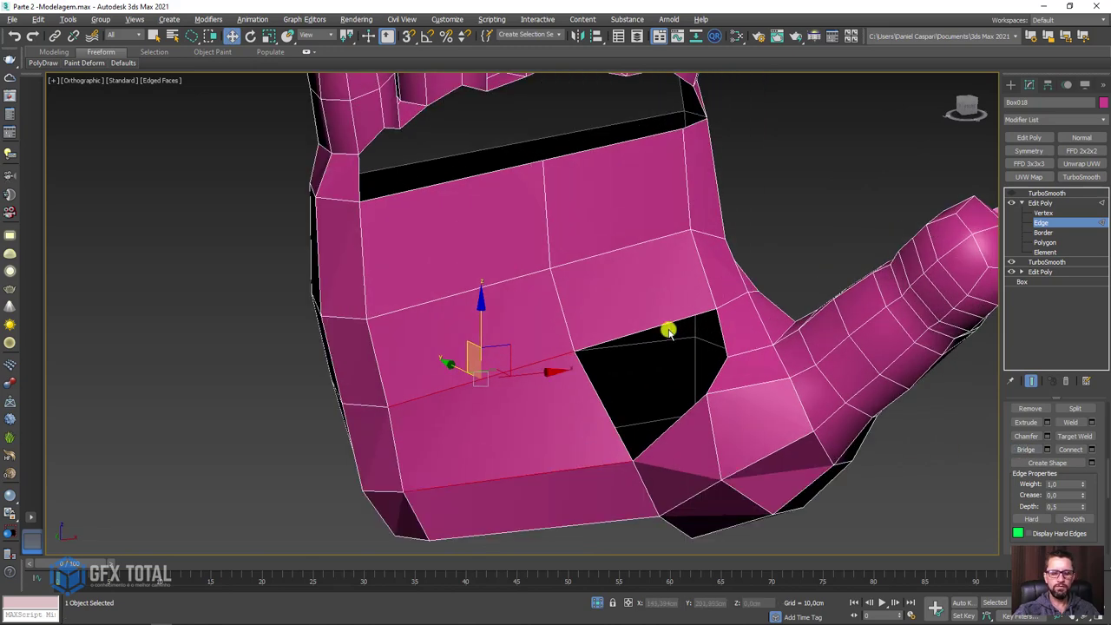
Bridge the hole's top edge to its lower diagonal edge to fill the remaining hole.
key("q")
left_click(649, 328)
key("w")
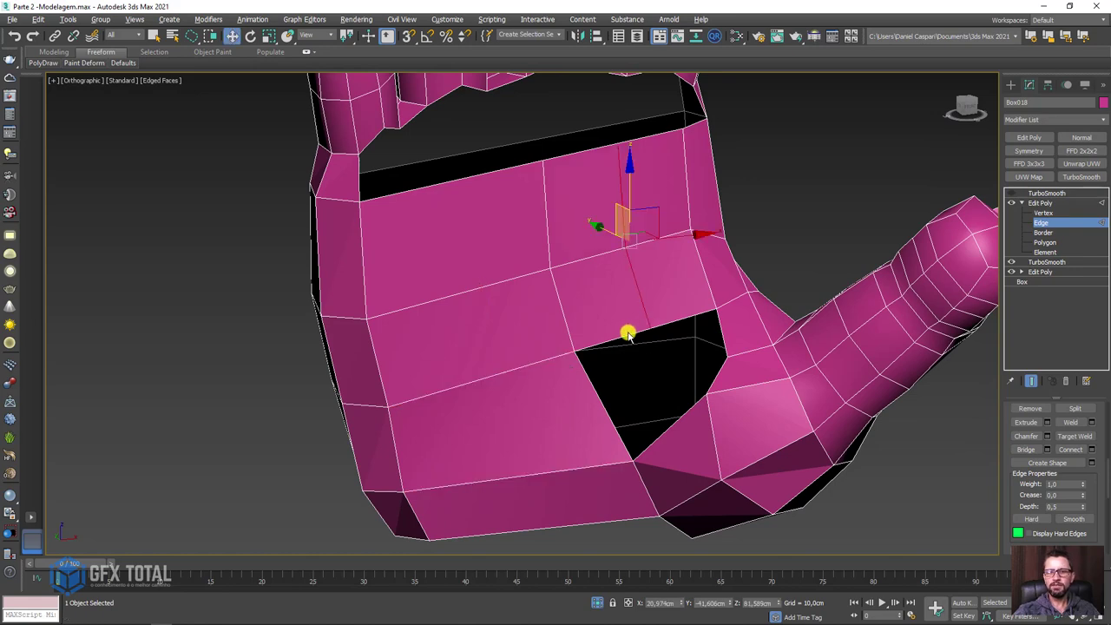
left_click(626, 334)
middle_click_drag(625, 337, 685, 354, "alt")
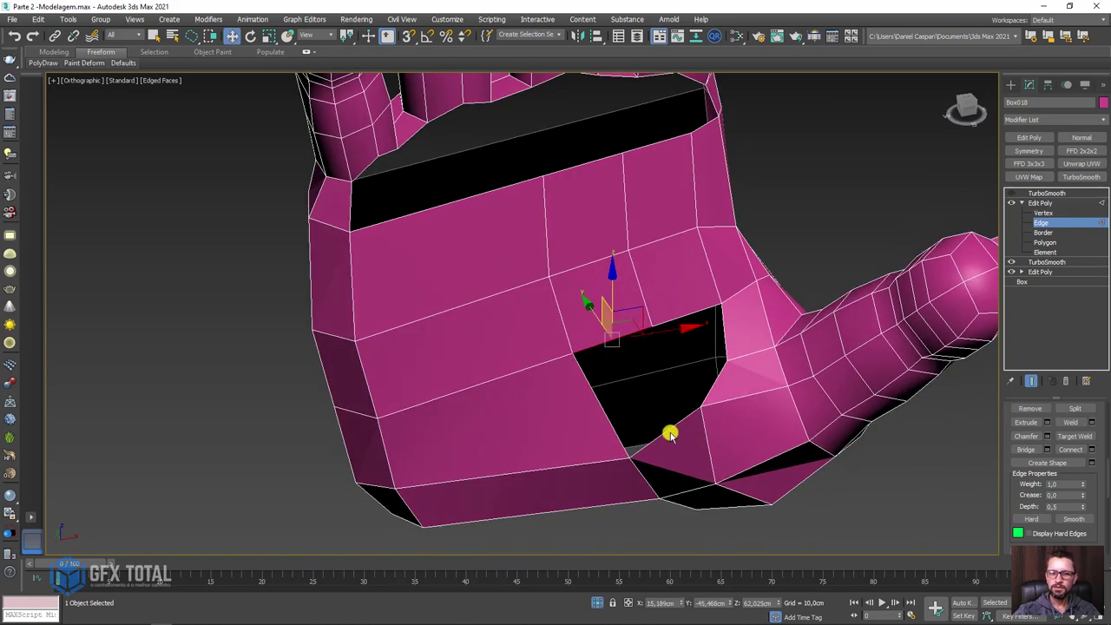
left_click(670, 434)
left_click(685, 324, "ctrl")
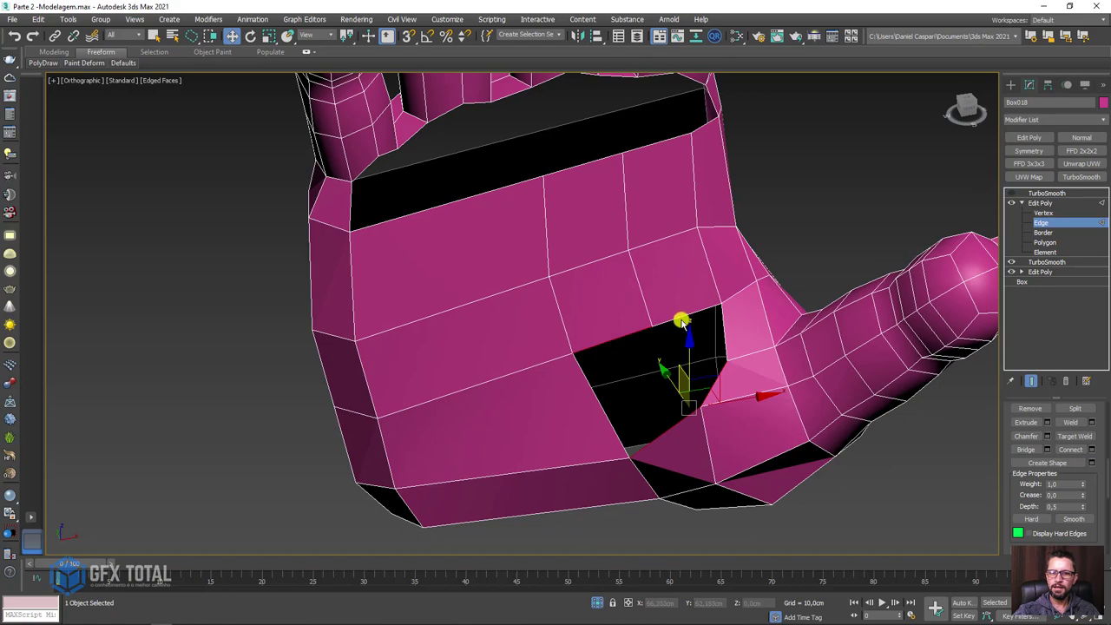
left_click(1031, 450)
scroll(786, 400, "down", 5)
mouse_move(787, 399)
middle_mouse_down("alt")
mouse_move(563, 362)
mouse_move(781, 417)
mouse_move(702, 327)
middle_mouse_up("alt")
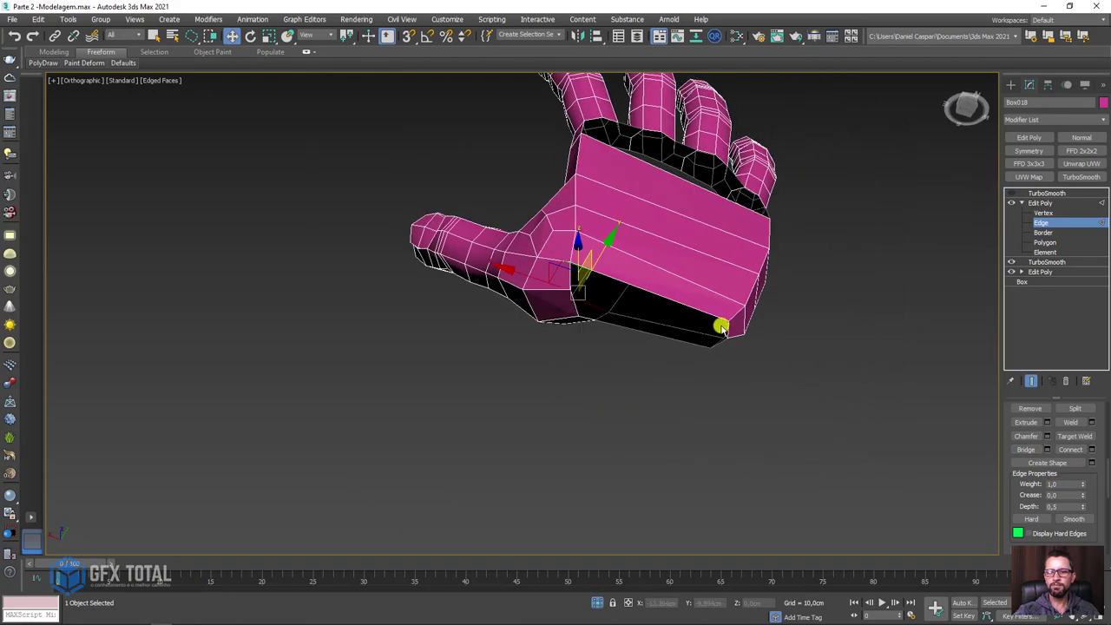
scroll(721, 322, "up", 2)
Face the palm front-on and lasso-select the edge along the palm's top.
middle_click_drag(850, 310, 842, 437, "alt")
middle_click_drag(643, 143, 533, 324, "alt")
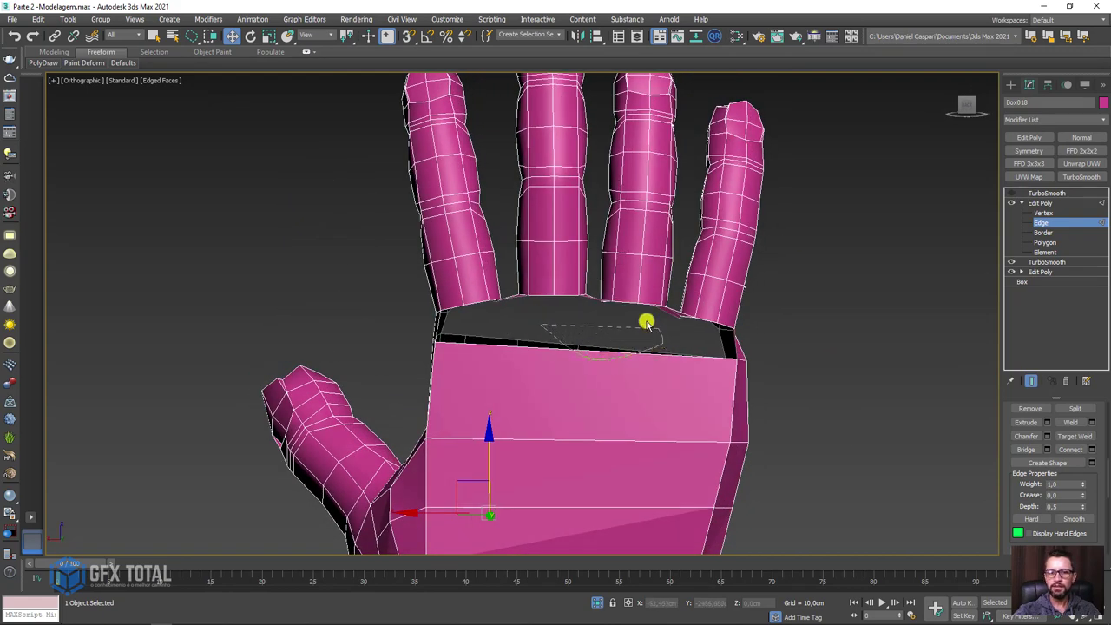
left_click_drag(647, 323, 485, 321)
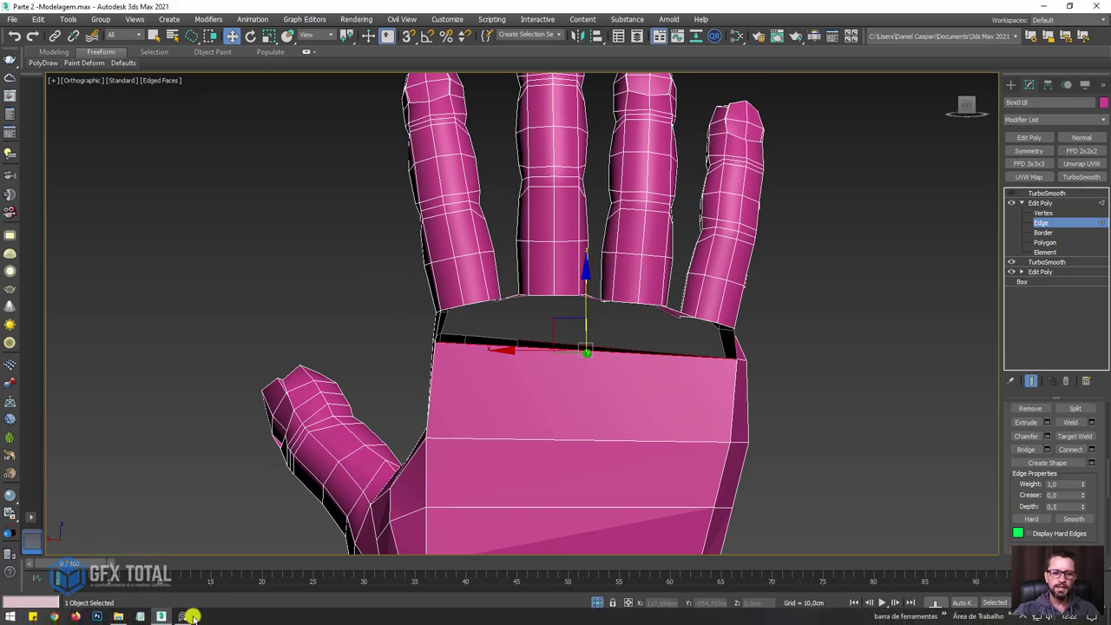
Bring PureRef forward and zoom into the back-of-hand reference photo.
left_click(202, 620)
scroll(375, 402, "down", 3)
scroll(375, 402, "up", 1)
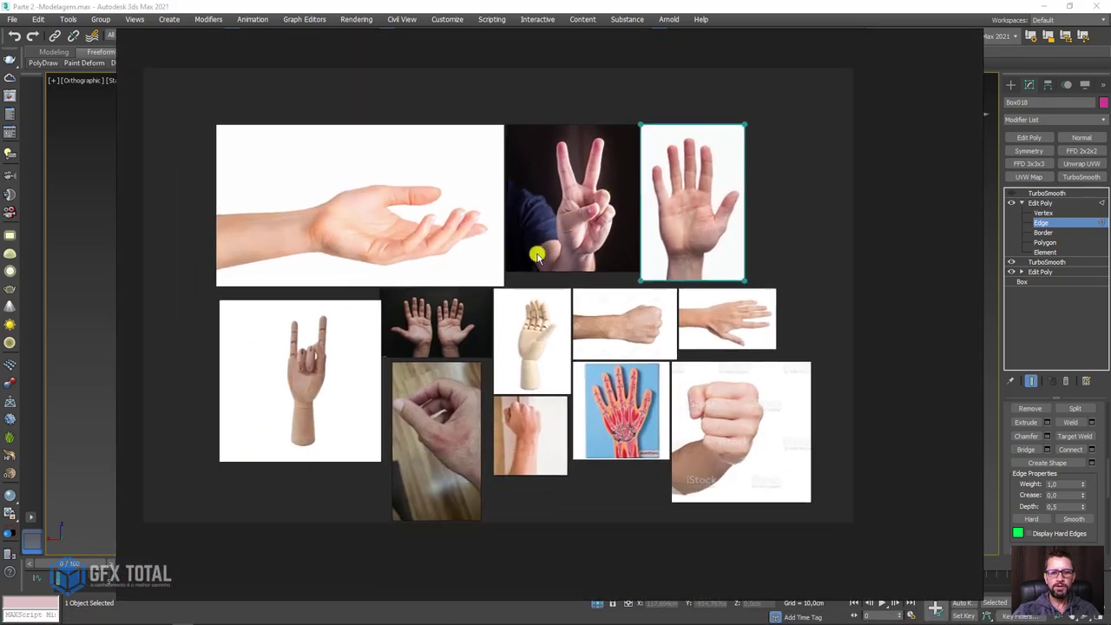
scroll(458, 404, "up", 1)
scroll(719, 303, "up", 2)
scroll(703, 274, "up", 2)
scroll(708, 282, "up", 2)
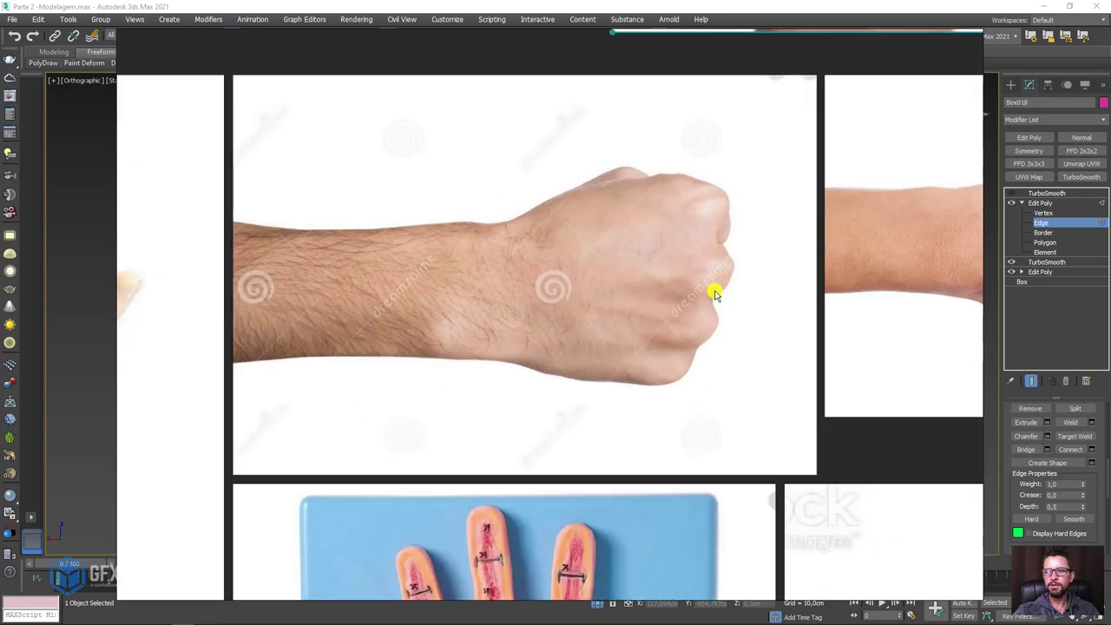
scroll(685, 321, "down", 2)
scroll(396, 355, "down", 1)
scroll(557, 285, "up", 2)
scroll(557, 285, "up", 2)
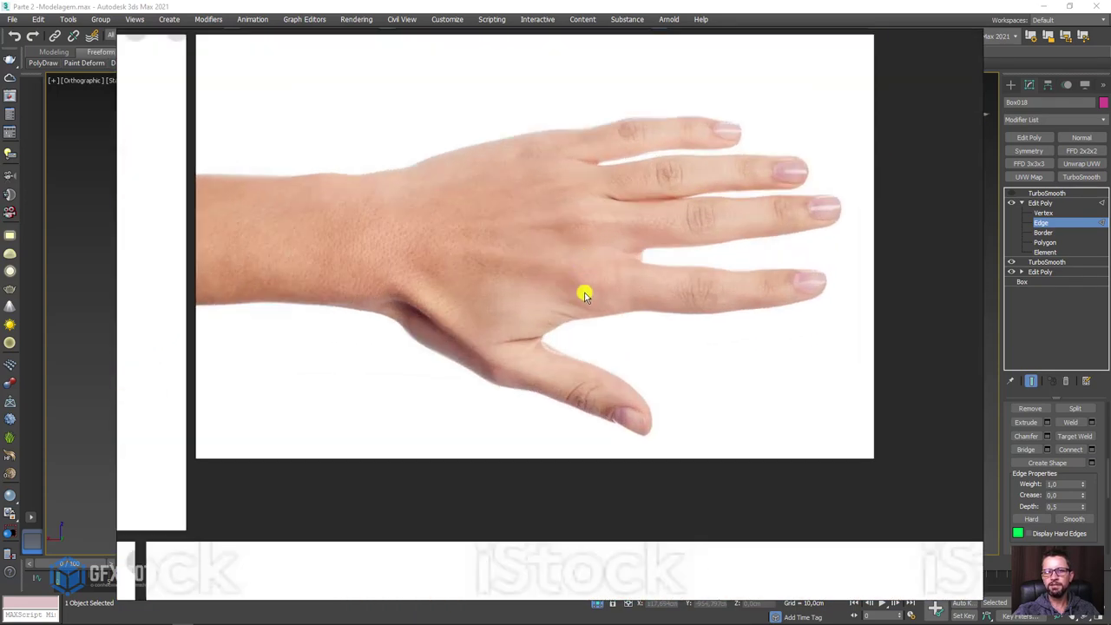
scroll(582, 290, "up", 1)
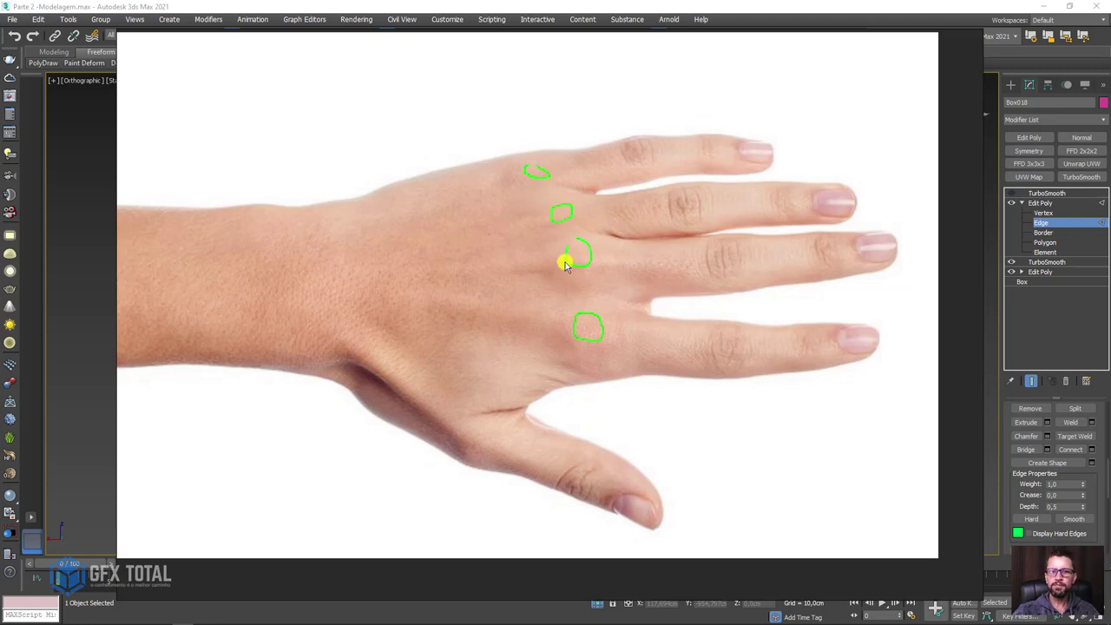
Draw green tendon lines from the knuckle toward the wrist, then go back to 3ds Max.
left_click_drag(564, 265, 498, 269)
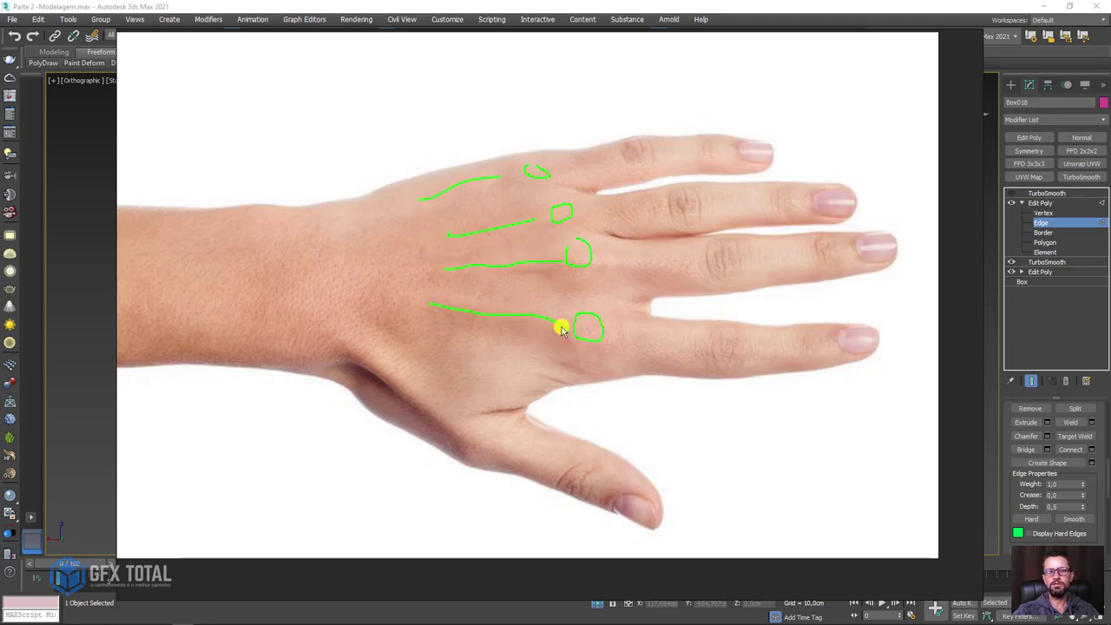
left_click_drag(405, 396, 358, 356)
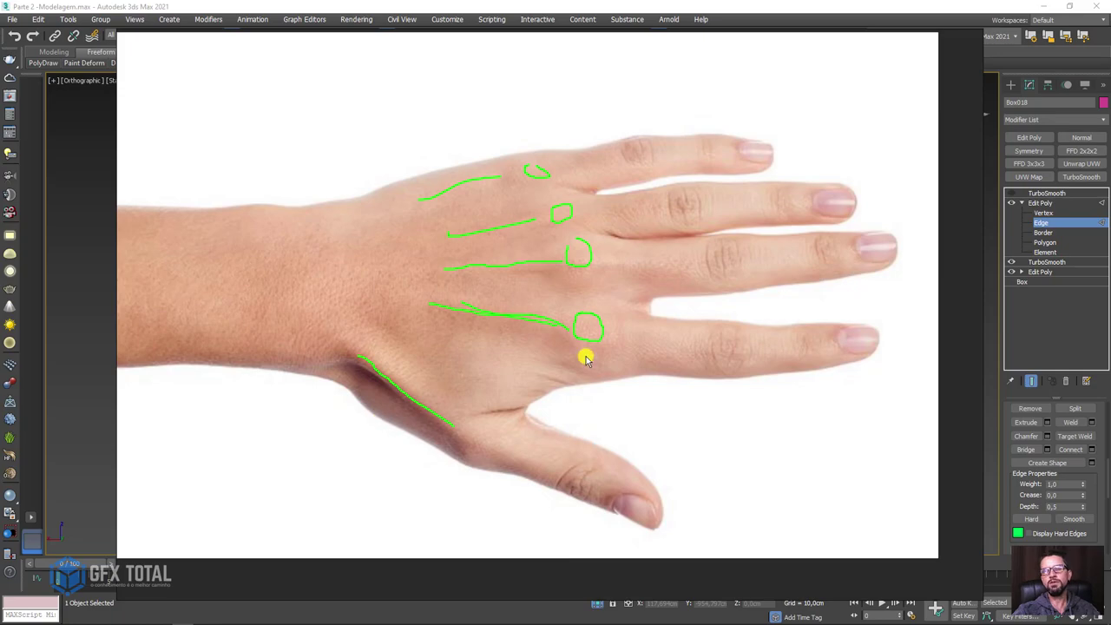
scroll(588, 357, "down", 3)
scroll(590, 437, "down", 2)
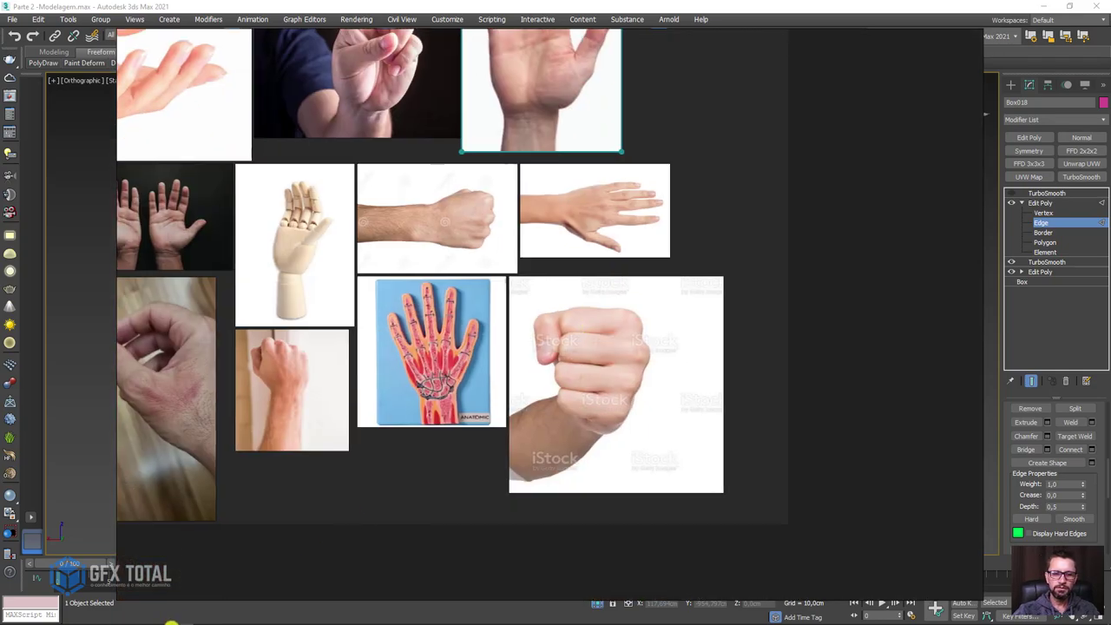
left_click(163, 616)
Use Swift Loop from the polygon modelling tools to add a vertical loop down the palm back.
scroll(632, 376, "down", 2)
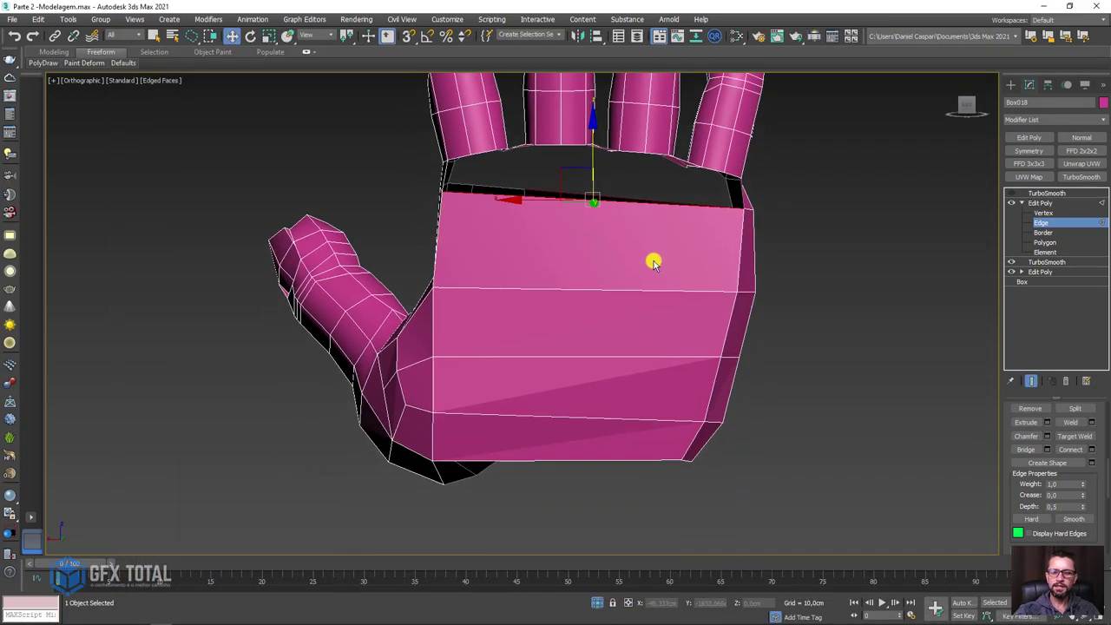
scroll(654, 260, "down", 1)
mouse_move(655, 291)
middle_mouse_down("alt")
mouse_move(643, 255)
mouse_move(656, 288)
middle_mouse_up("alt")
scroll(638, 230, "up", 2)
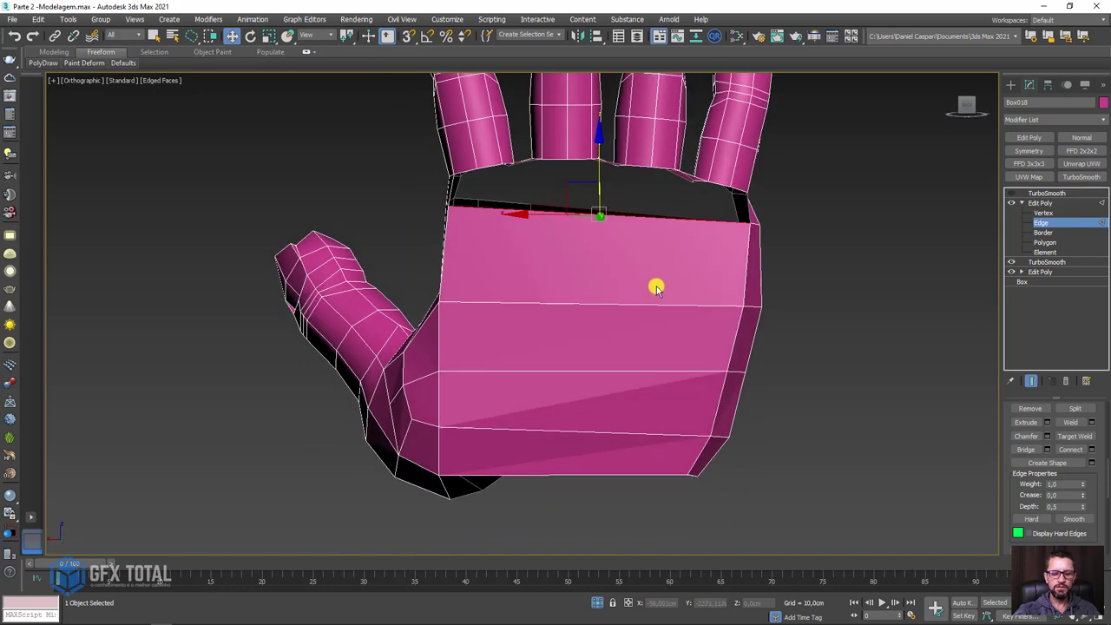
left_click(63, 52)
left_click(249, 91)
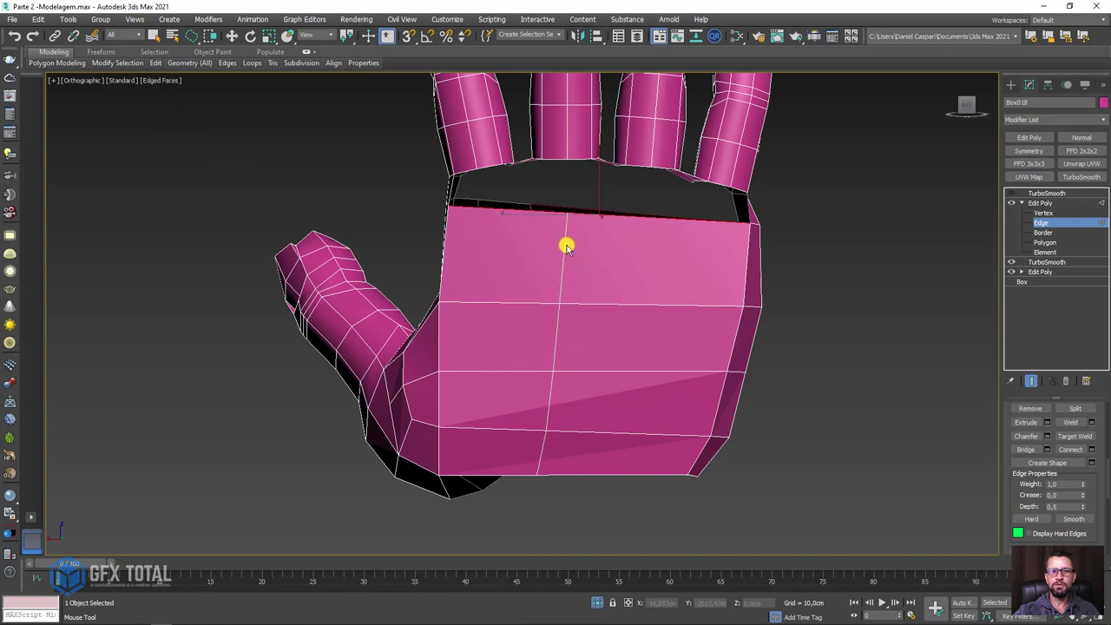
left_click(652, 255)
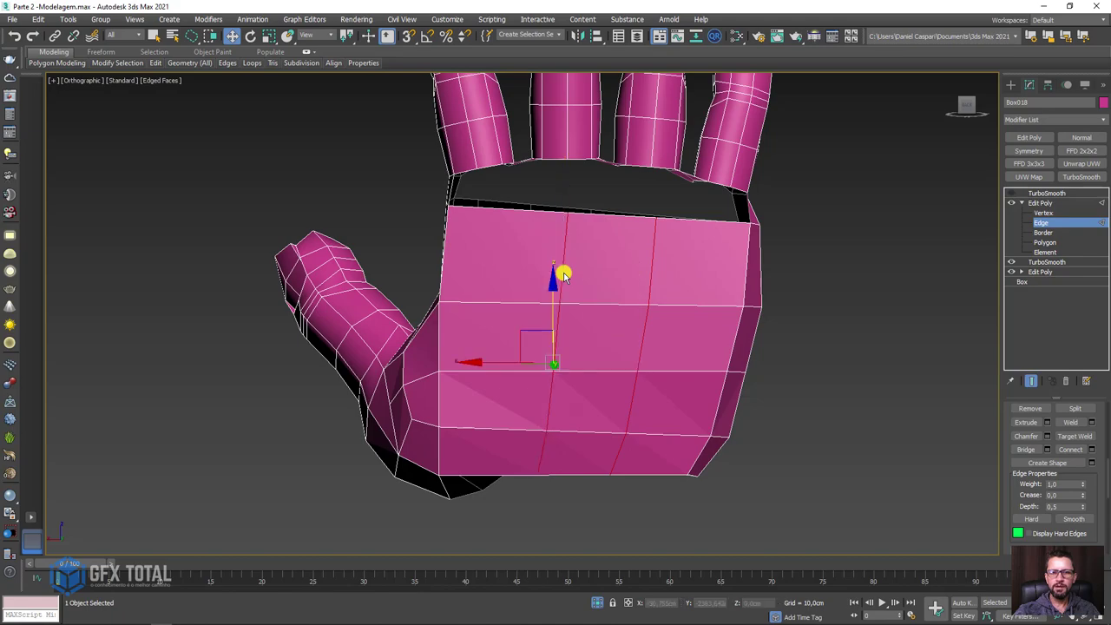
Orbit around the hand to inspect the new palm loop from above, below and the side.
middle_click_drag(563, 275, 596, 393, "alt")
middle_click_drag(607, 437, 628, 449, "alt")
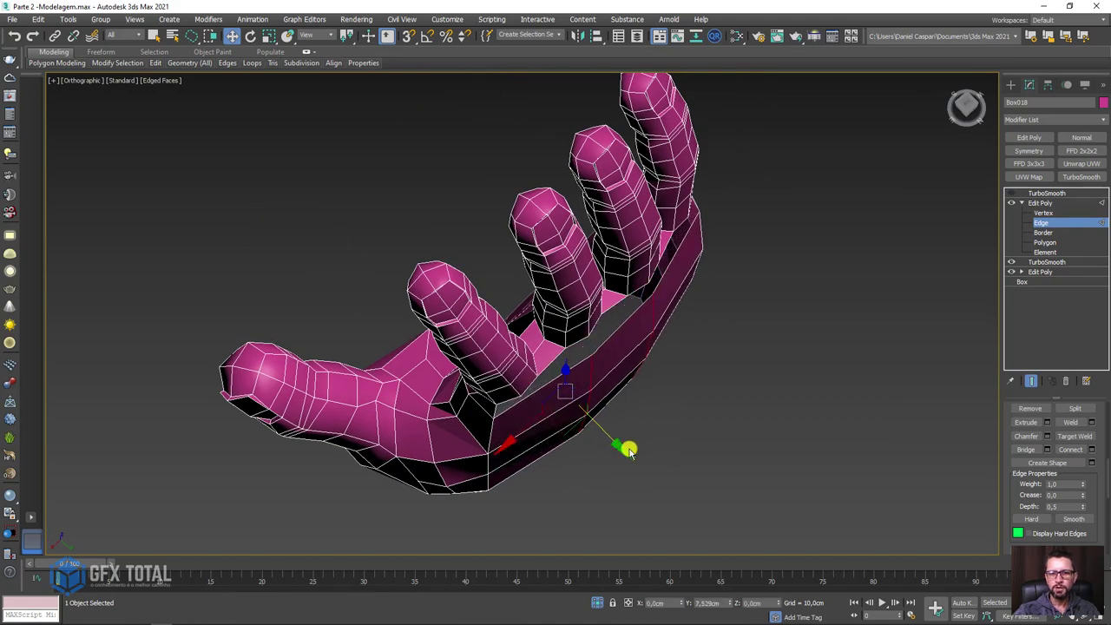
key("z")
middle_click_drag(631, 410, 722, 458, "alt")
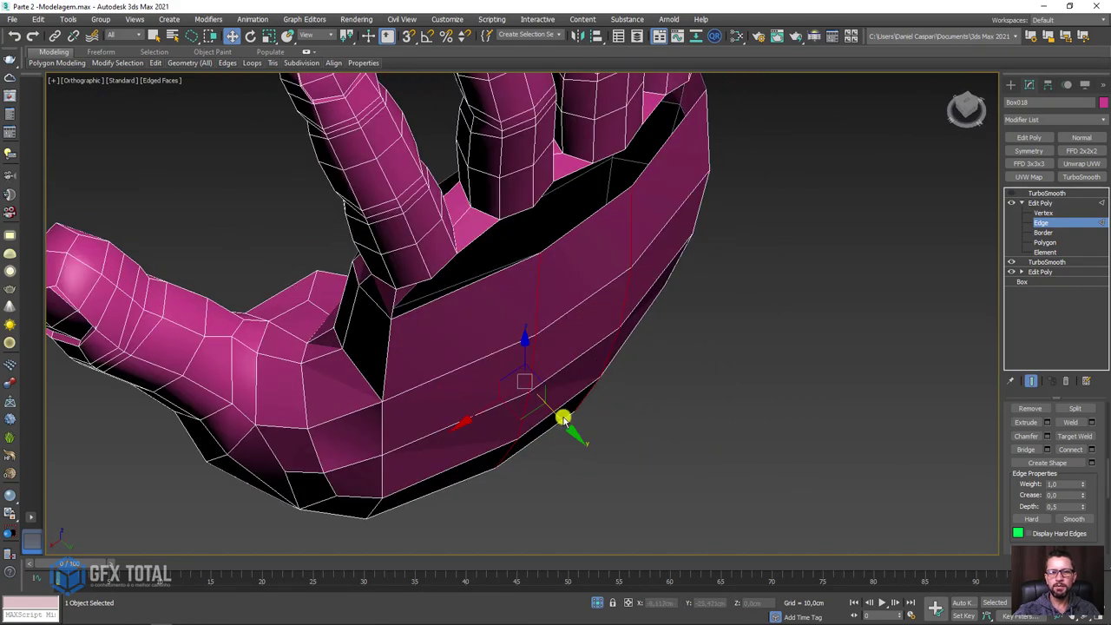
middle_click_drag(563, 417, 647, 400, "alt")
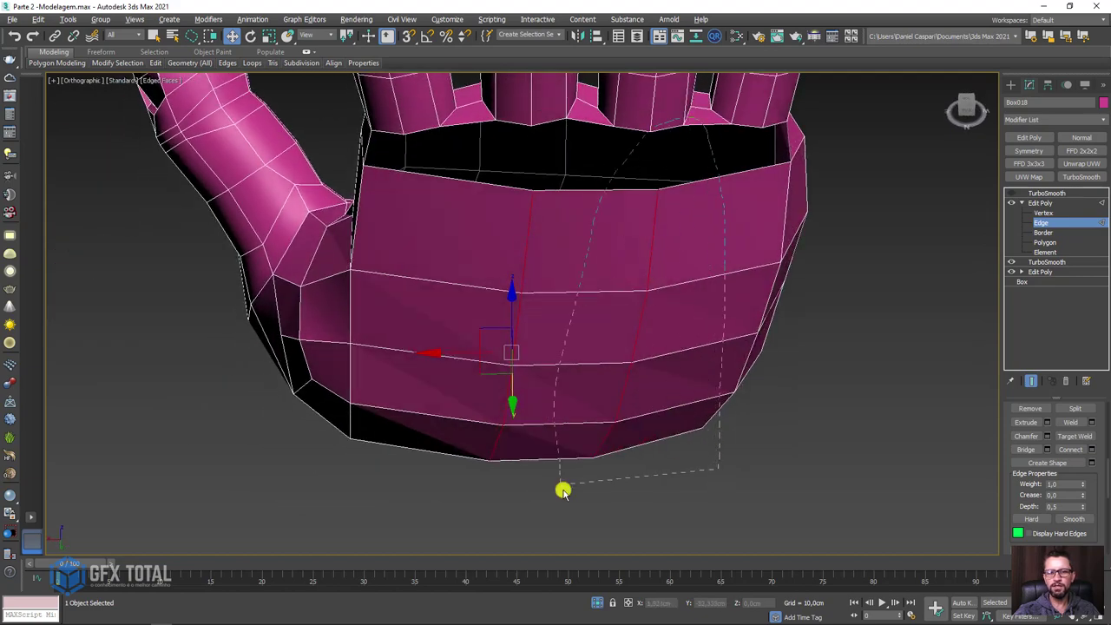
middle_click_drag(563, 491, 544, 445, "alt")
mouse_move(533, 404)
middle_mouse_down("alt")
mouse_move(540, 414)
mouse_move(503, 335)
mouse_move(505, 295)
middle_mouse_up("alt")
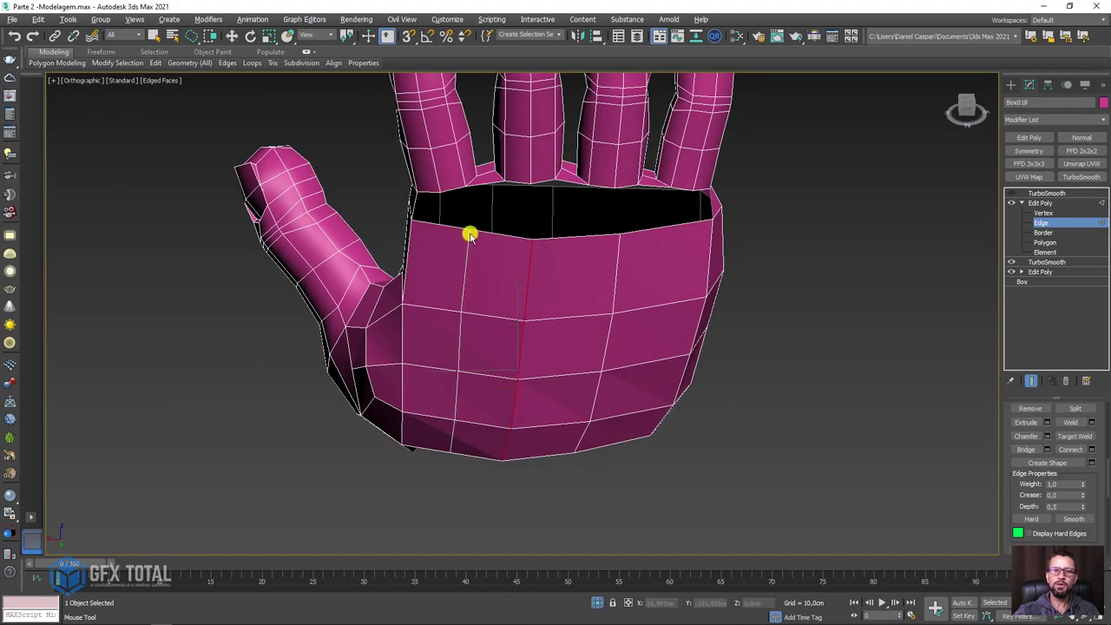
Add two more vertical edge loops across the back of the palm with Swift Loop.
left_click(571, 253)
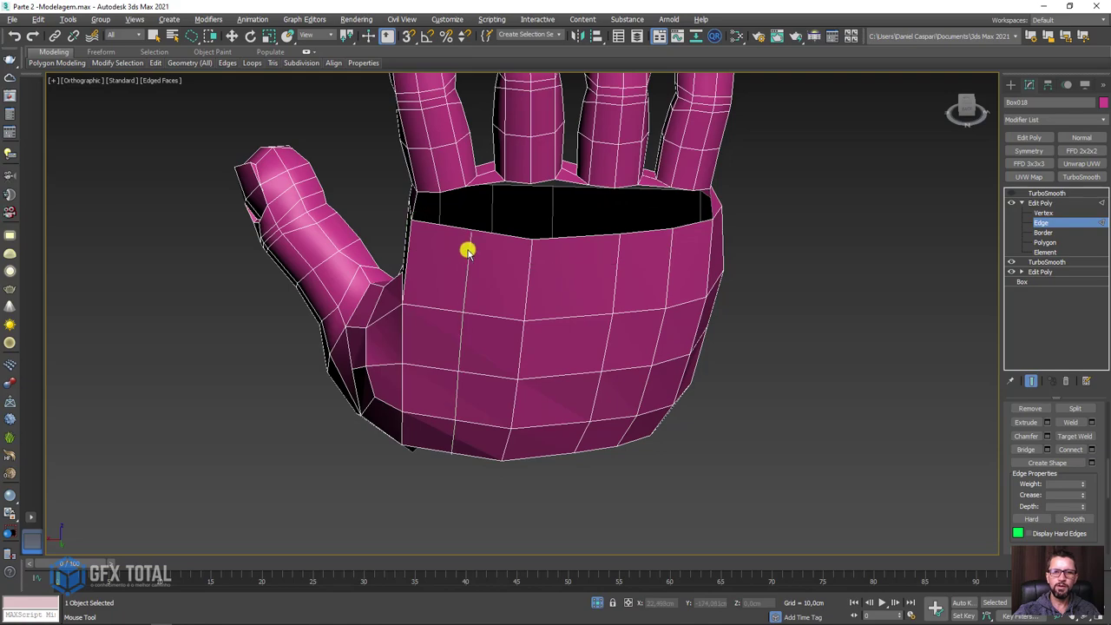
mouse_move(463, 261)
middle_mouse_down("alt")
mouse_move(519, 311)
mouse_move(512, 322)
mouse_move(533, 218)
mouse_move(512, 225)
mouse_move(448, 304)
mouse_move(515, 310)
mouse_move(362, 339)
mouse_move(519, 310)
middle_mouse_up("alt")
key("w")
key("alt+shift+w")
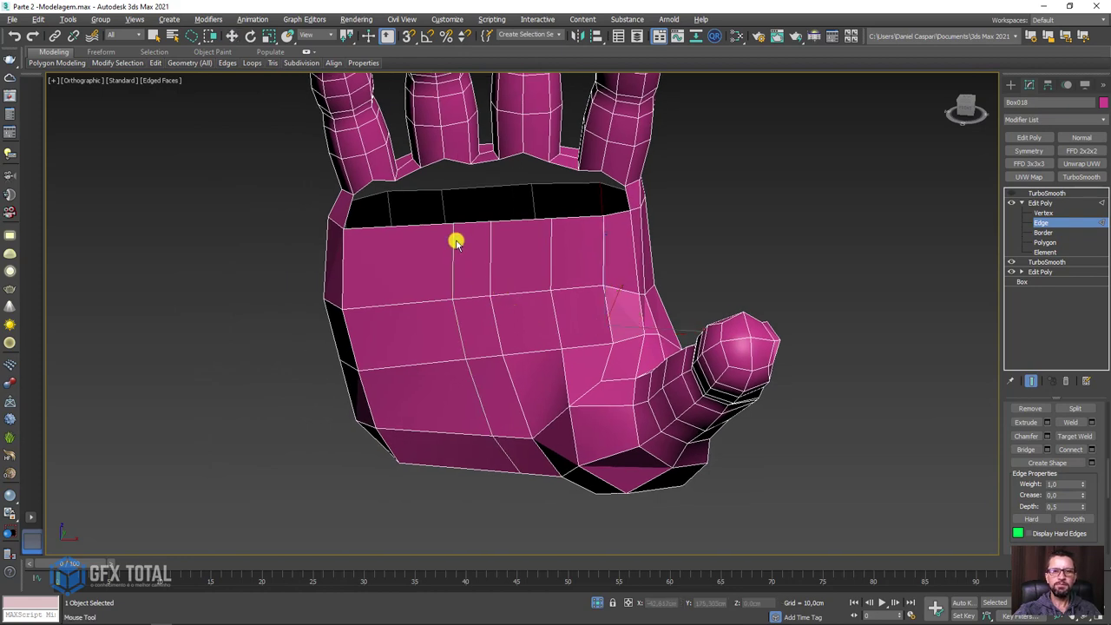
left_click(449, 241)
middle_click_drag(380, 240, 384, 241, "alt")
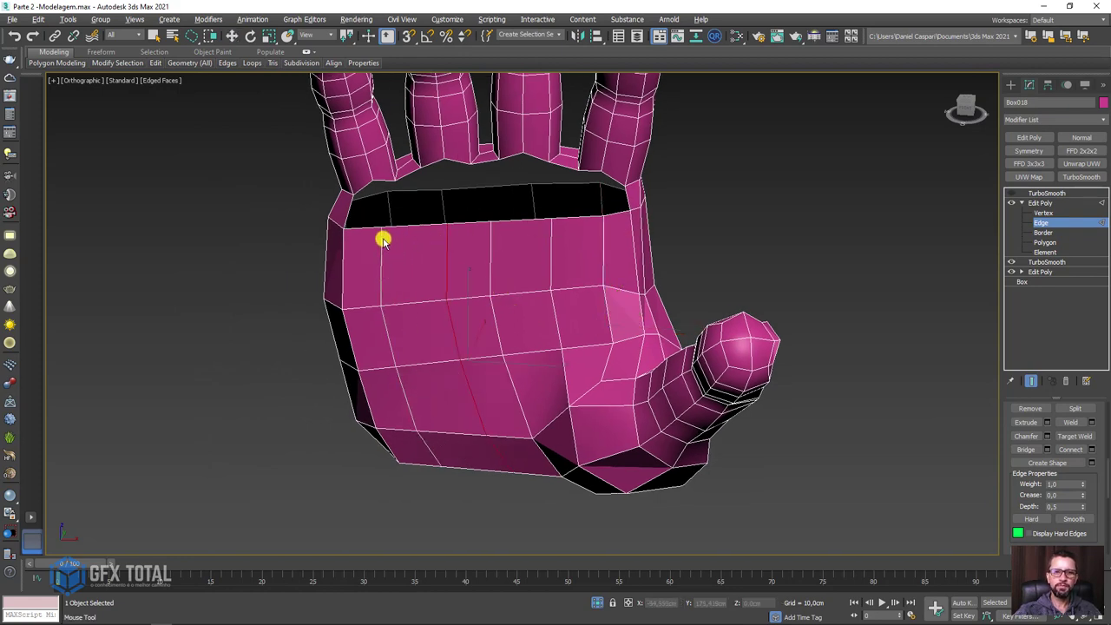
key("w")
scroll(391, 261, "up", 2)
scroll(397, 292, "up", 3)
Add vertical loops on the palm's right side and a horizontal loop below the finger gap.
middle_click_drag(400, 302, 416, 323, "alt")
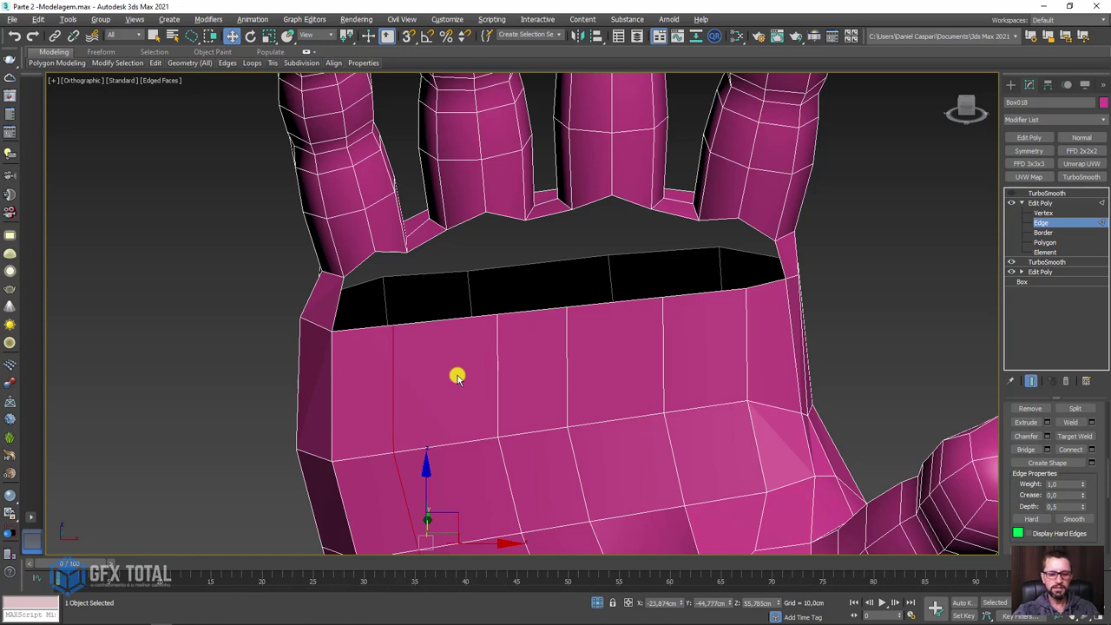
key("alt+c")
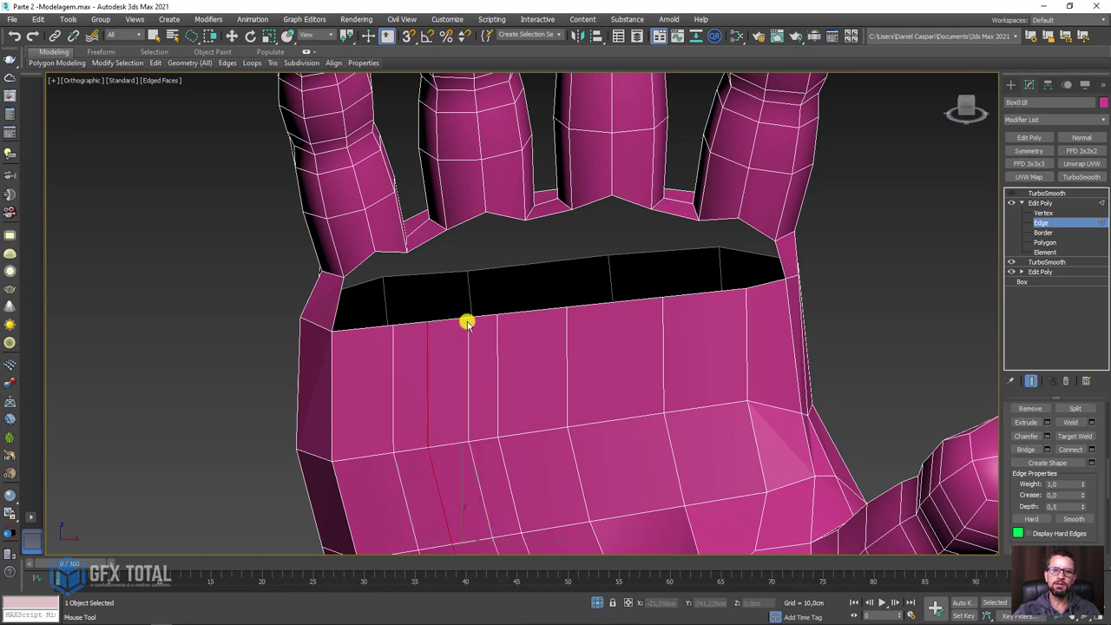
left_click(594, 312)
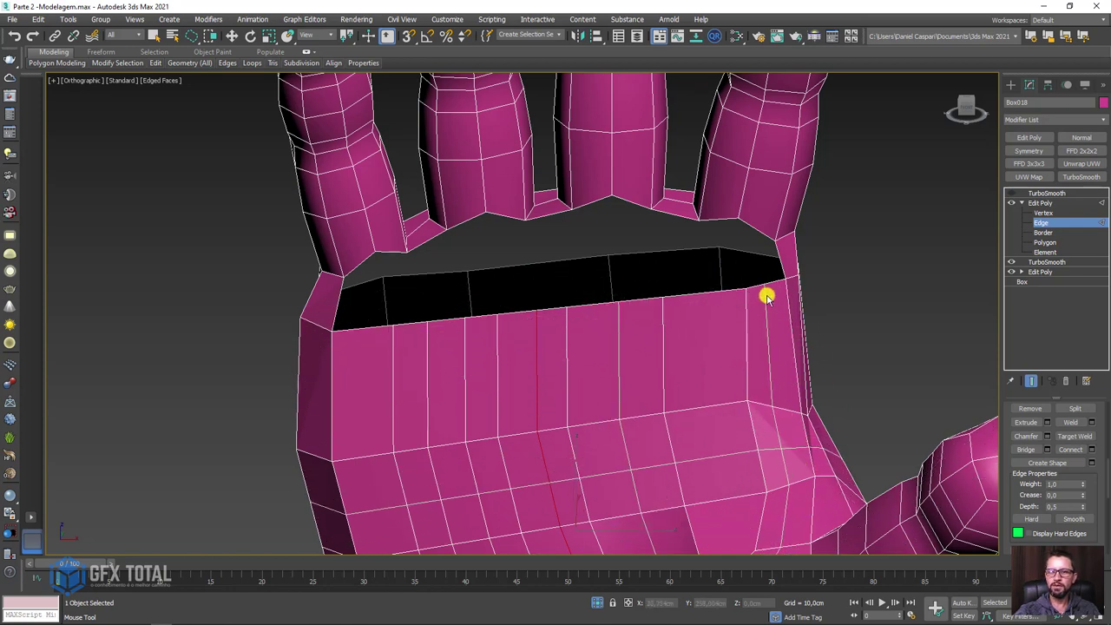
left_click(736, 328)
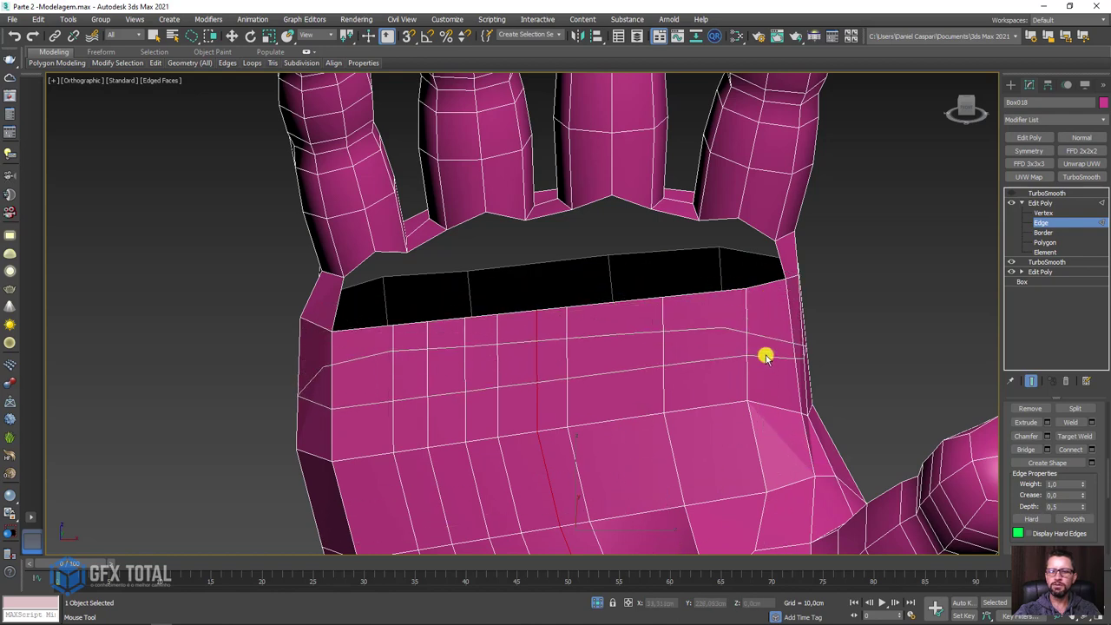
scroll(763, 355, "down", 5)
mouse_move(763, 355)
middle_mouse_down("alt")
mouse_move(721, 390)
mouse_move(736, 346)
middle_mouse_up("alt")
scroll(754, 361, "up", 2)
scroll(726, 358, "up", 3)
Select the palm's top edge below the gap plus several lower palm edges.
key("w")
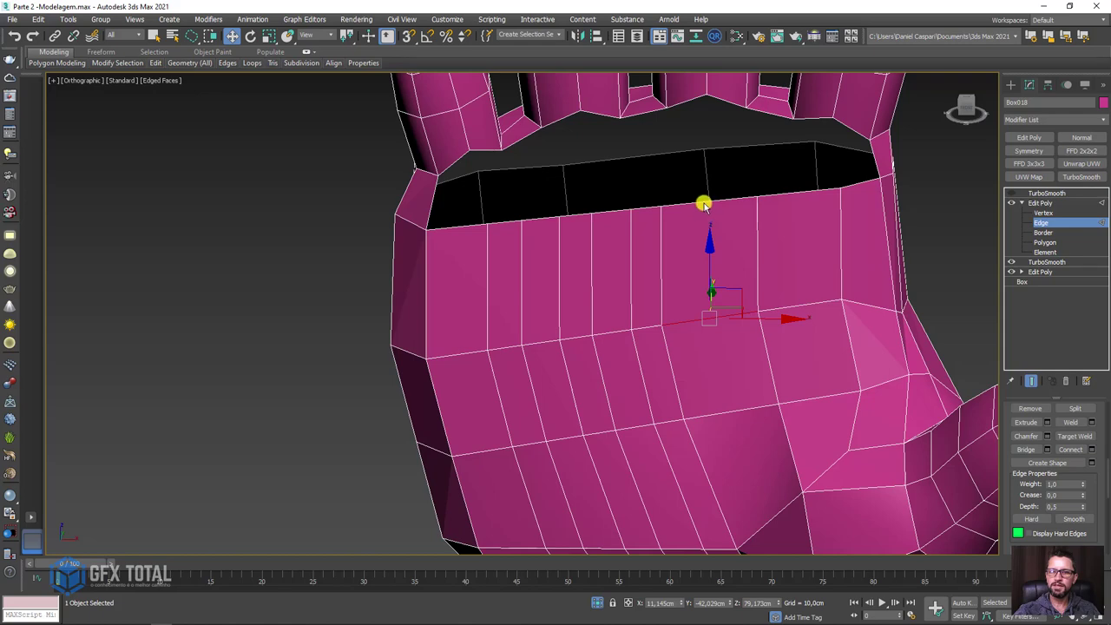
left_click(703, 217)
left_click(733, 413, "ctrl")
left_click(808, 401, "ctrl")
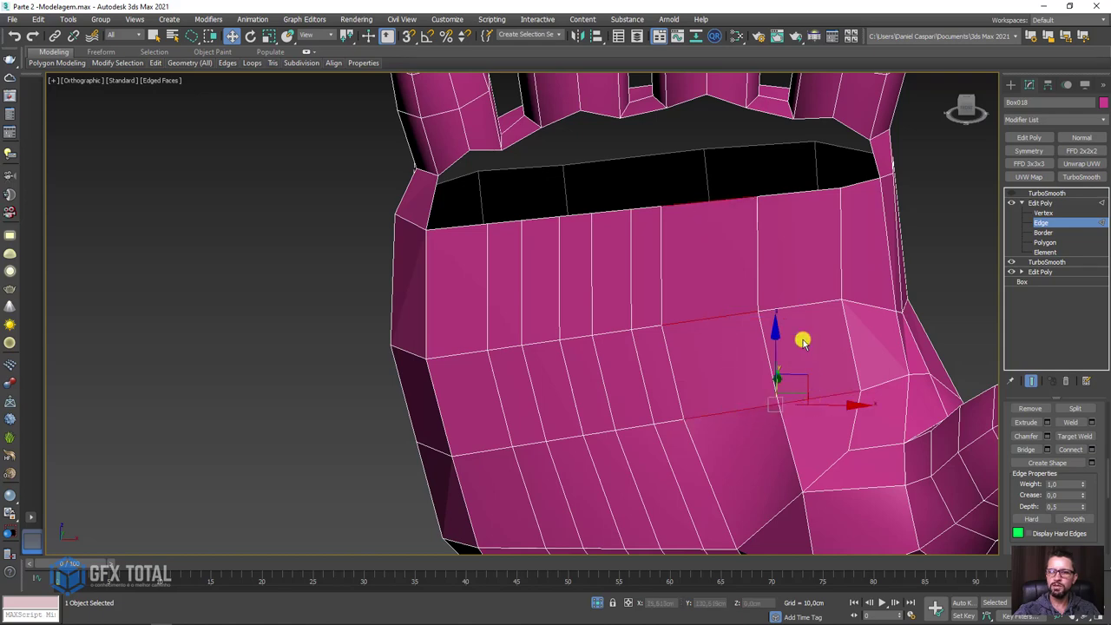
left_click(796, 191)
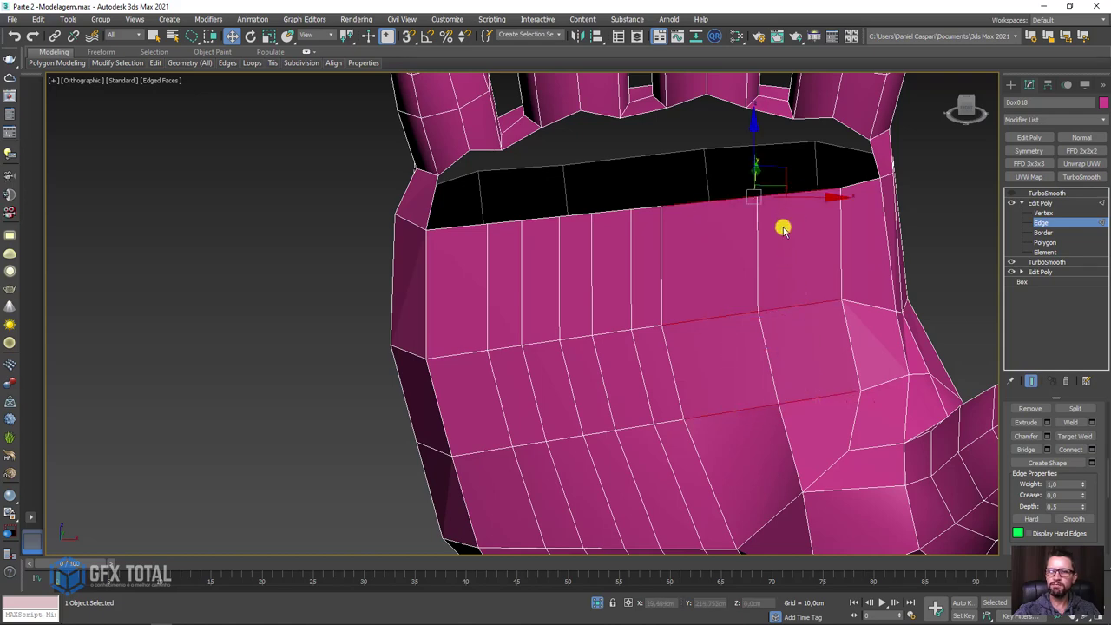
mouse_move(783, 225)
middle_mouse_down("alt")
mouse_move(764, 317)
mouse_move(731, 321)
mouse_move(741, 290)
mouse_move(660, 318)
middle_mouse_up("alt")
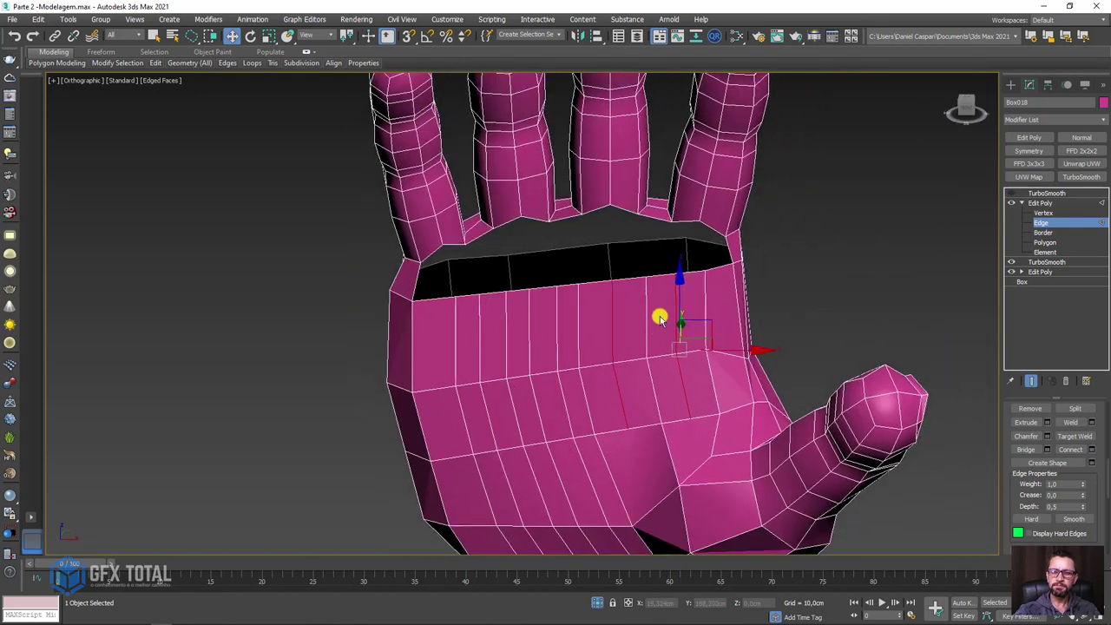
scroll(468, 268, "up", 2)
middle_click_drag(469, 268, 665, 346, "alt")
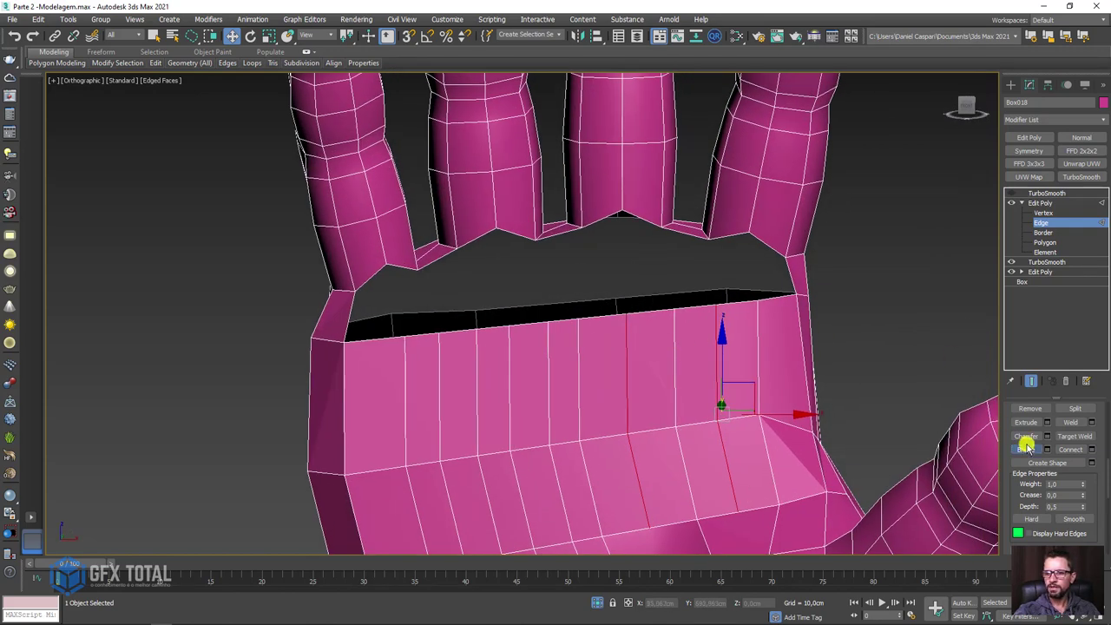
Bridge the first finger-base edges down to the matching palm edges.
left_click(426, 265)
left_click(423, 336, "ctrl")
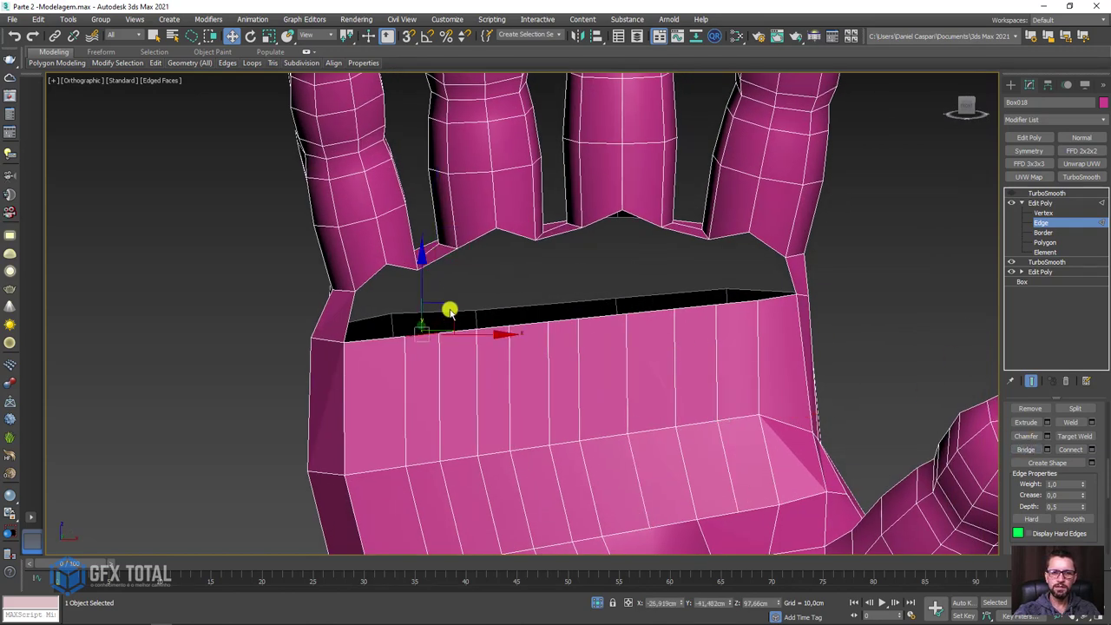
left_click(1025, 448)
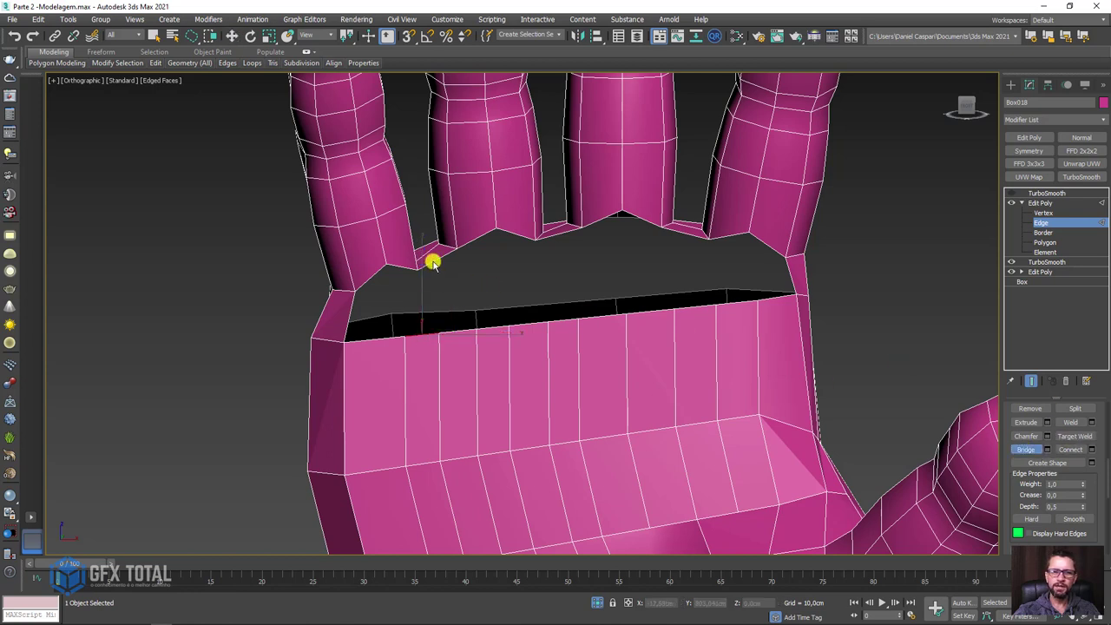
left_click(428, 332)
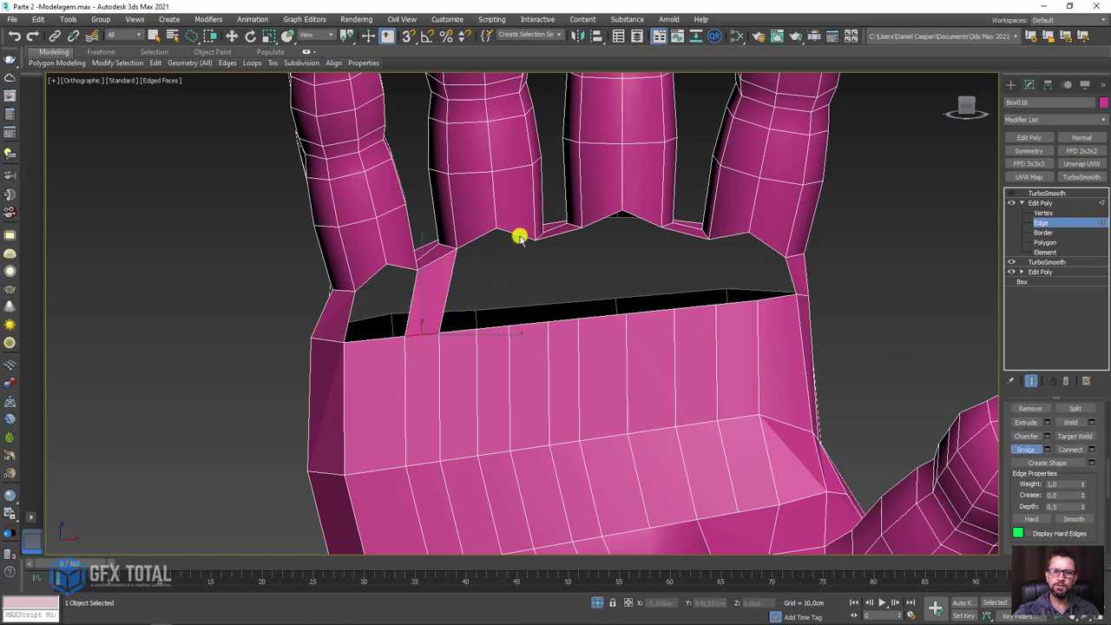
left_click(508, 234)
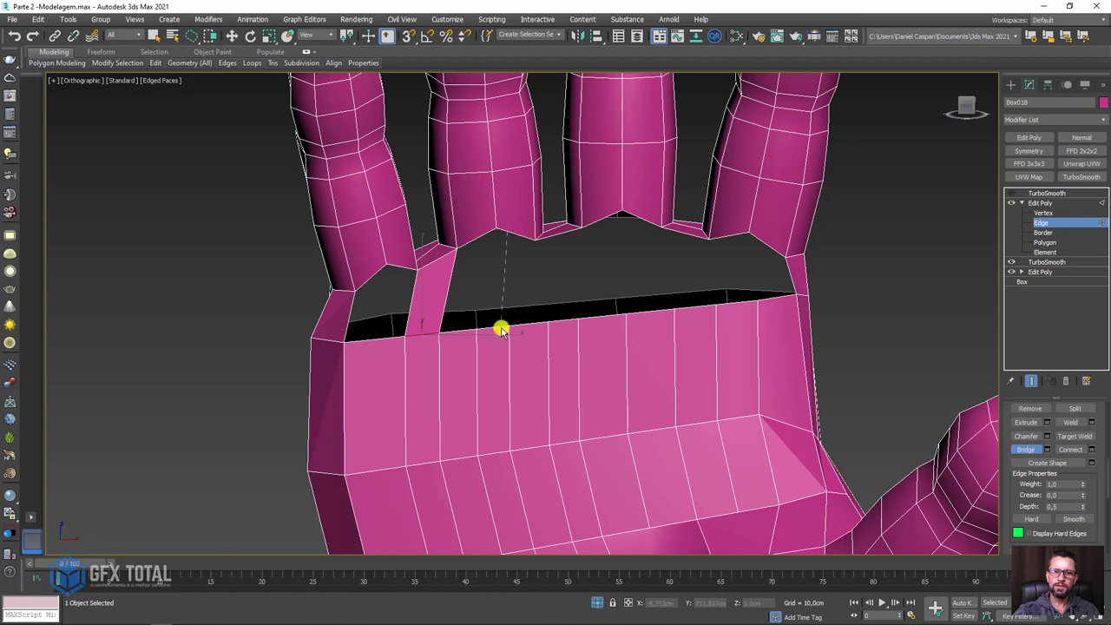
left_click(499, 325)
left_click(564, 234)
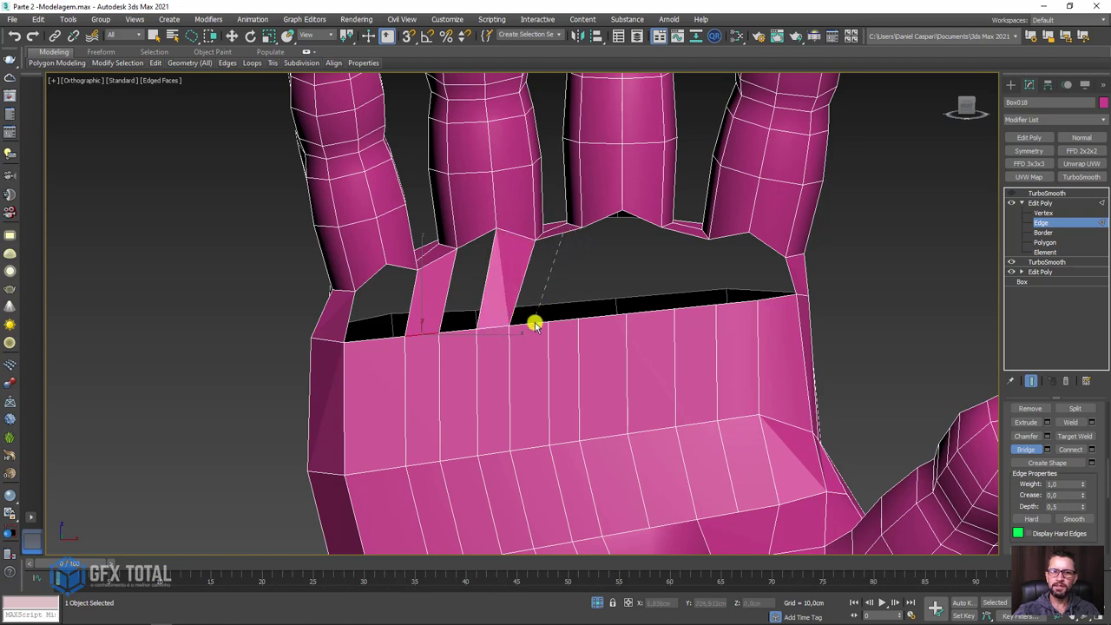
left_click(533, 322)
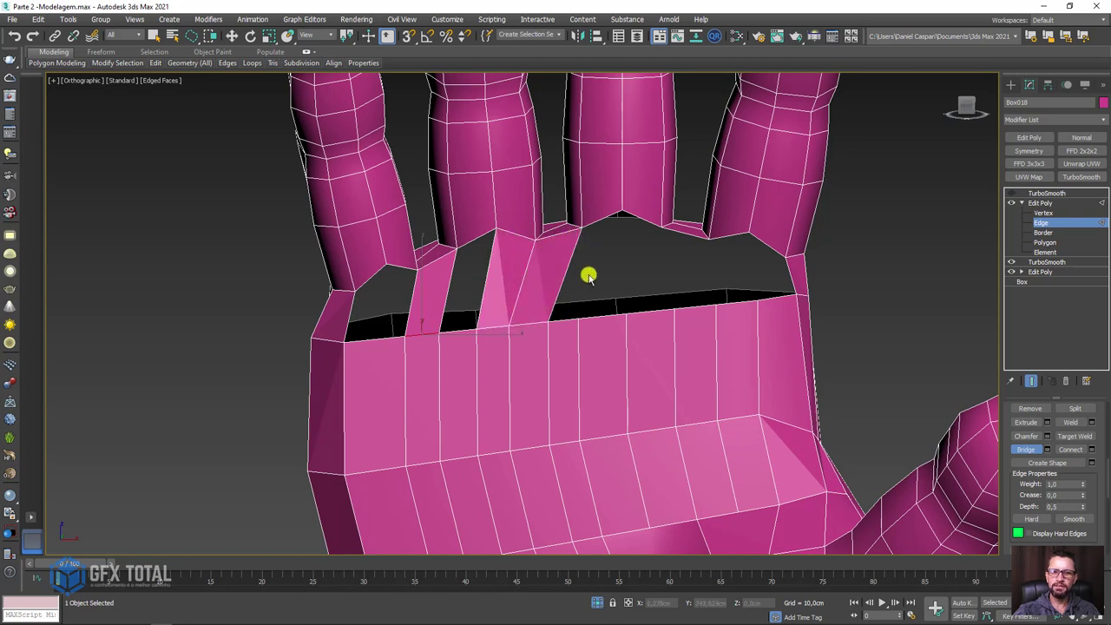
left_click(597, 226)
left_click(600, 317)
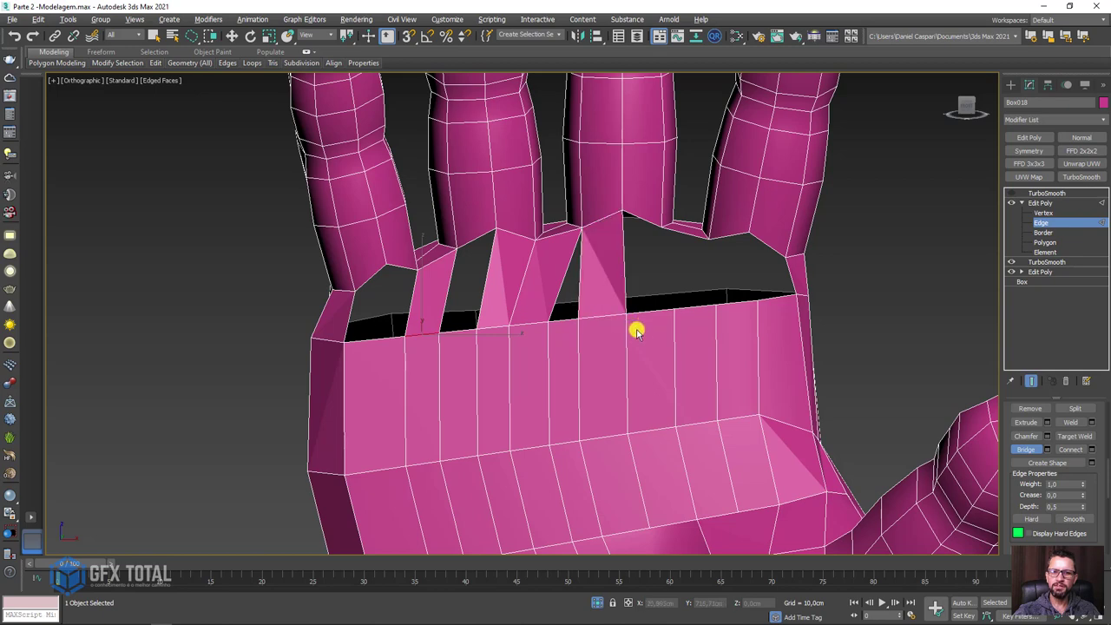
Bridge the remaining finger-base edges to the palm, closing the last gap sections.
middle_click_drag(635, 324, 661, 237, "alt")
left_click(659, 236)
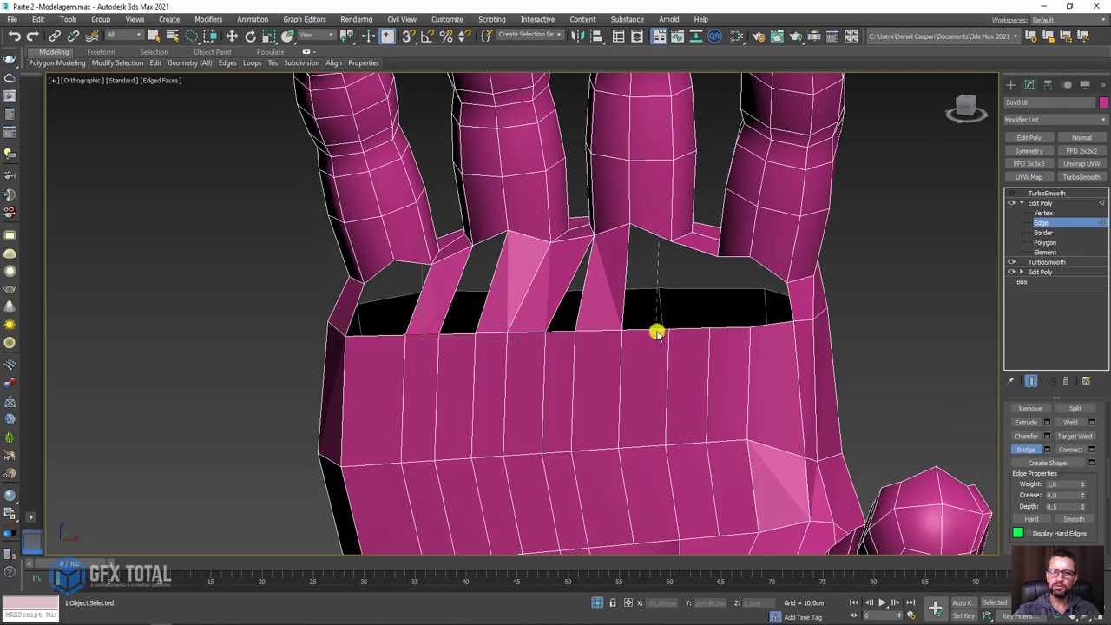
left_click(657, 330)
left_click(694, 250)
left_click(694, 329)
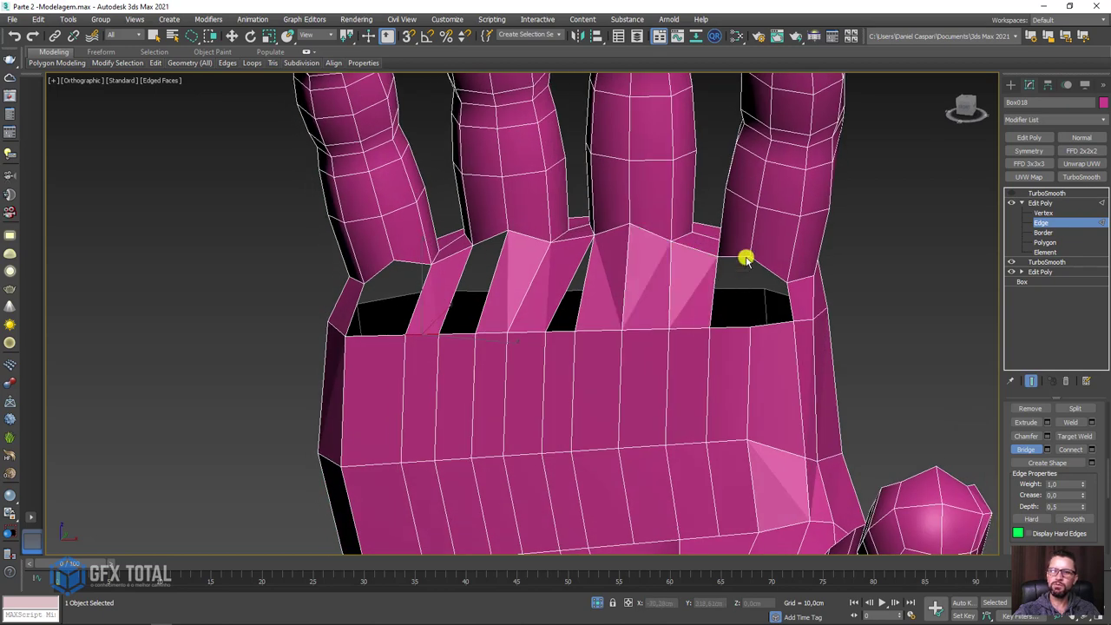
left_click(742, 257)
left_click(731, 327)
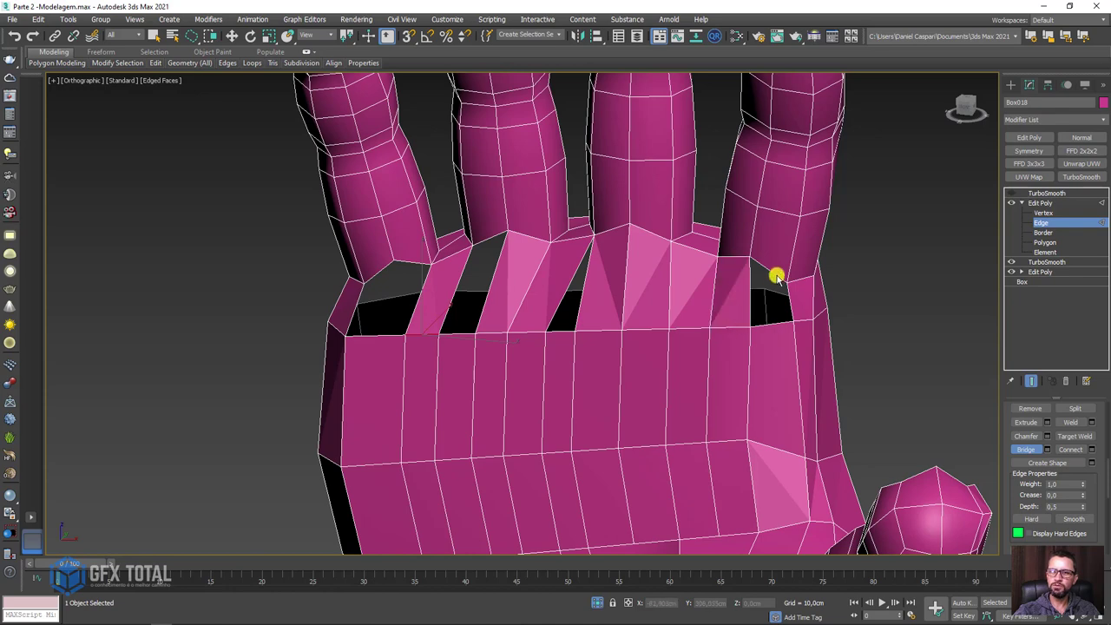
left_click(772, 323)
middle_click_drag(645, 318, 583, 298, "alt")
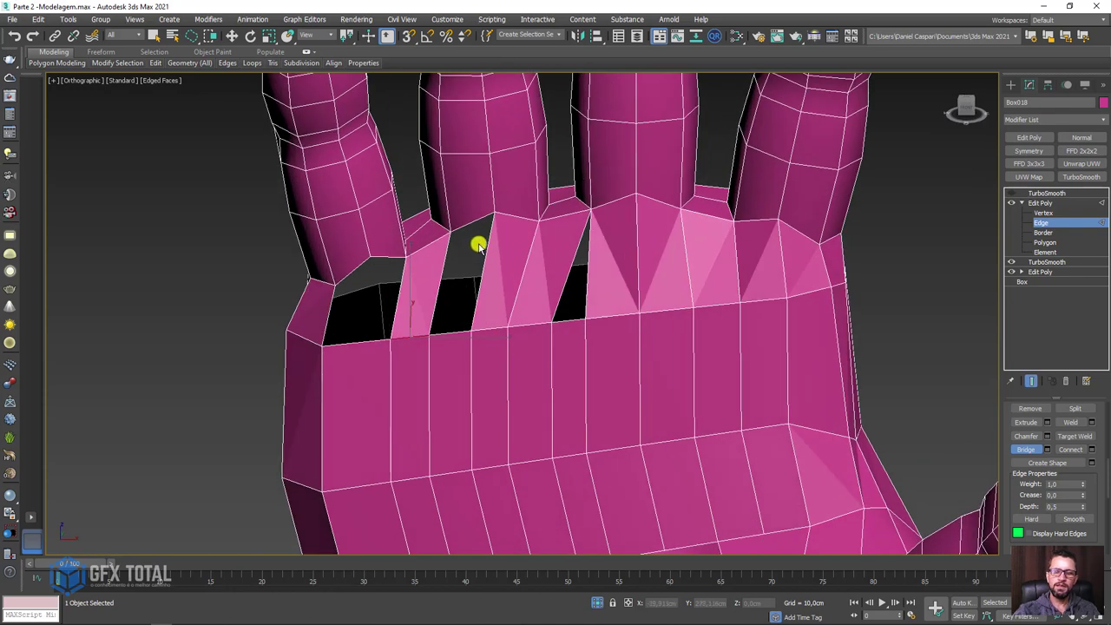
Delete the polygon in the finger gap to open a hole.
left_click(1045, 243)
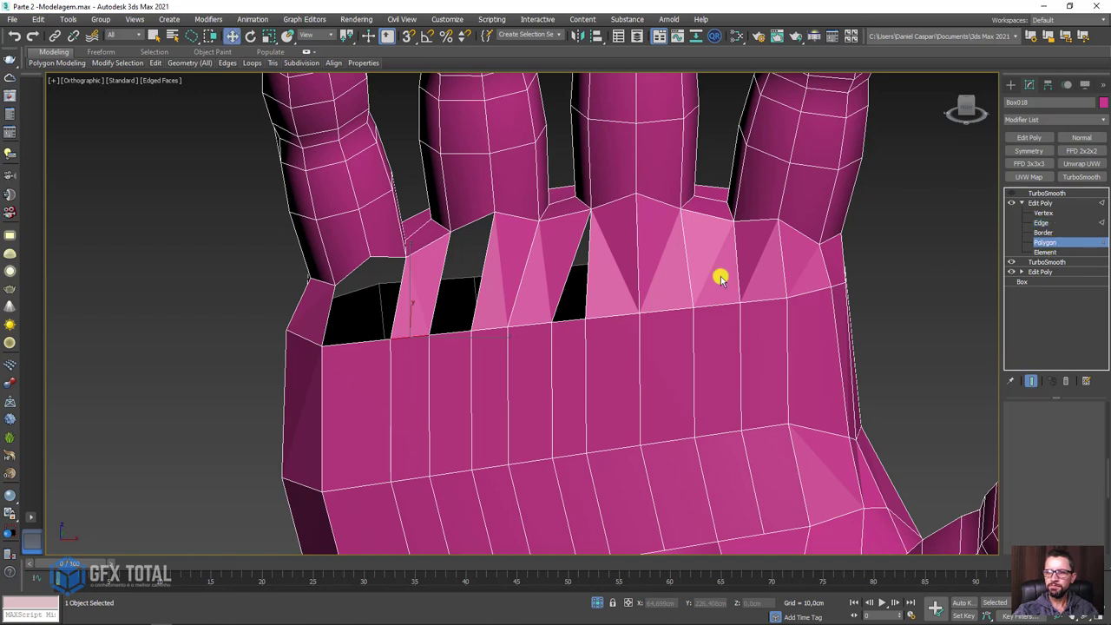
key("Delete")
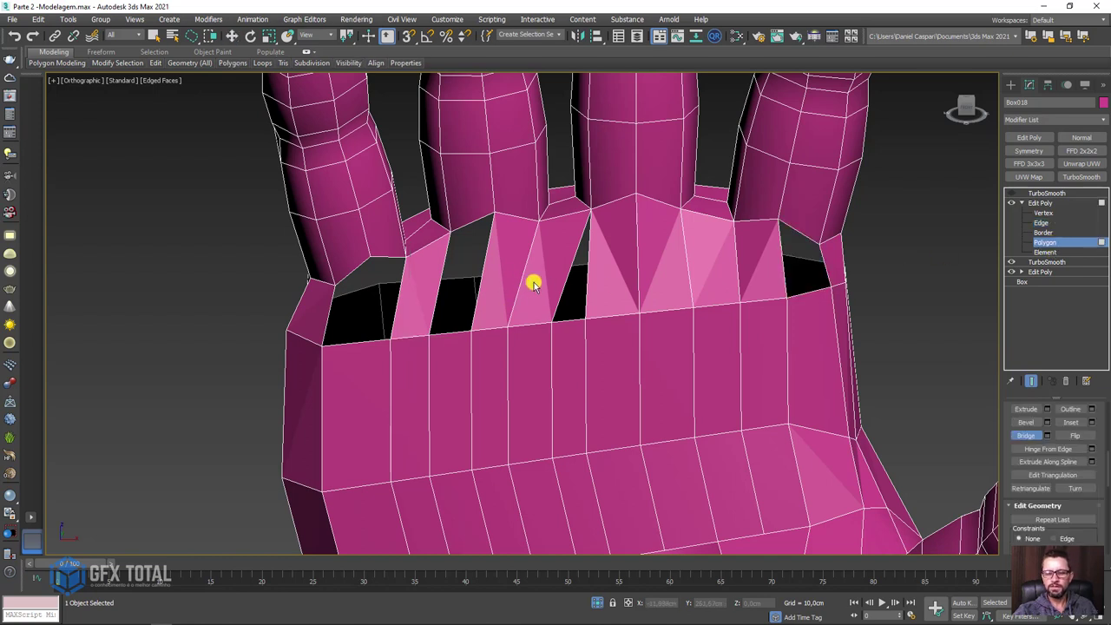
key("ctrl+z")
key("w")
left_click(531, 277)
key("Delete")
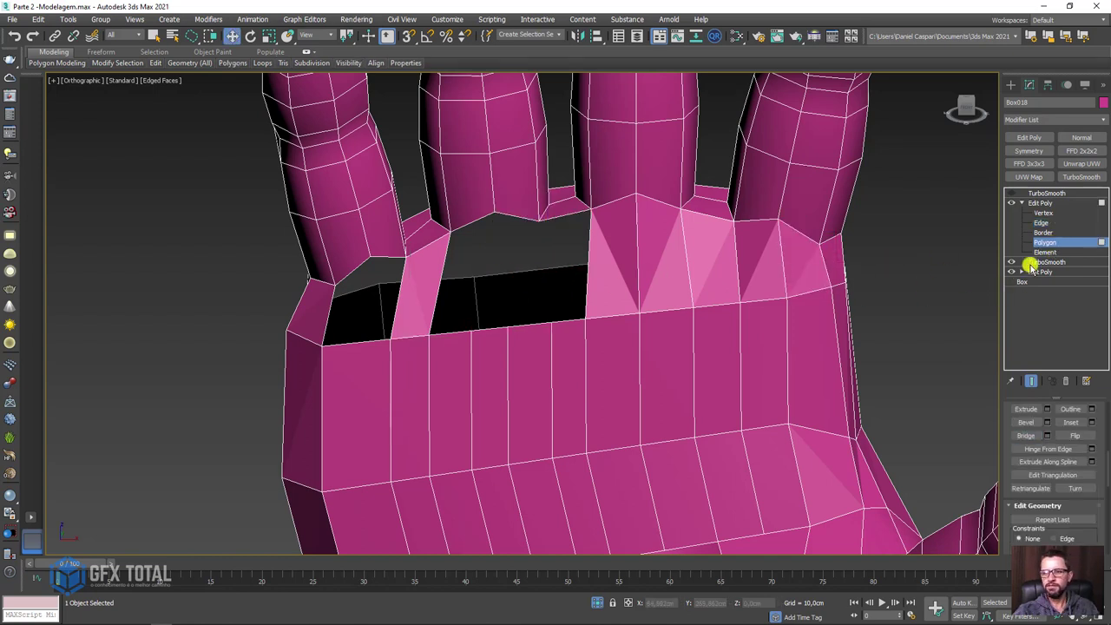
Bridge the hole's three upper edges to the palm edges below.
left_click(1045, 223)
left_click(1025, 449)
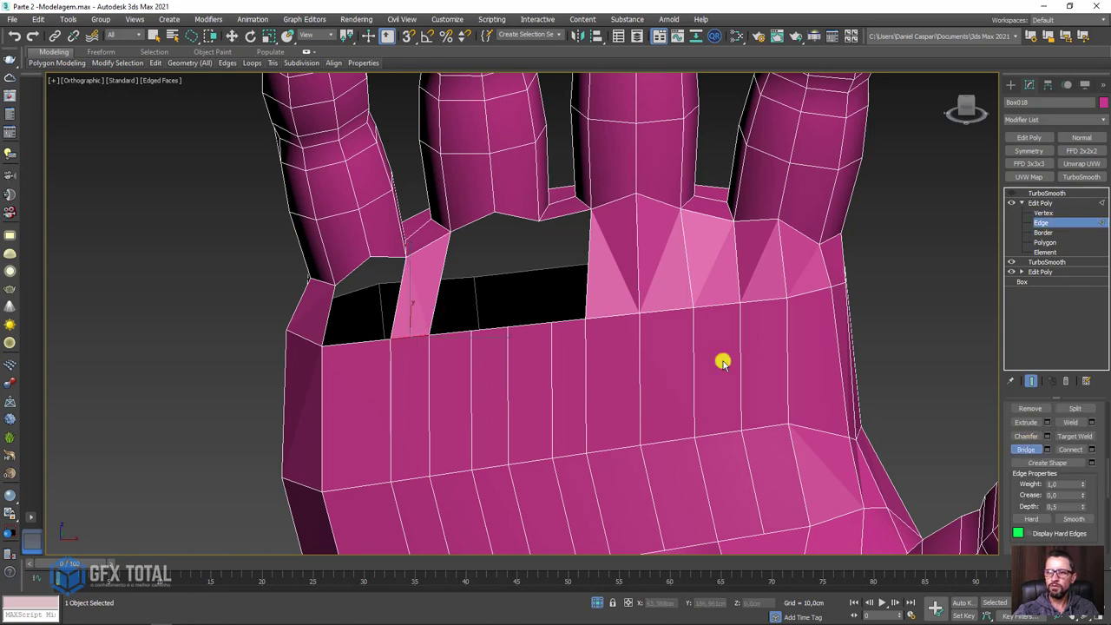
left_click_drag(464, 228, 481, 323)
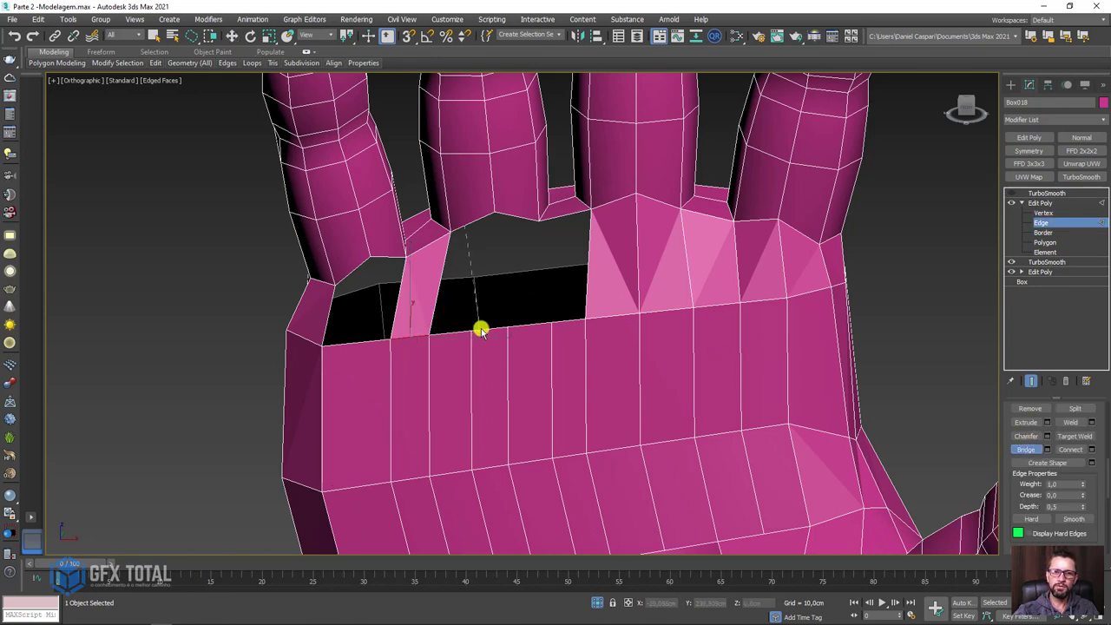
left_click(481, 330)
left_click(527, 221)
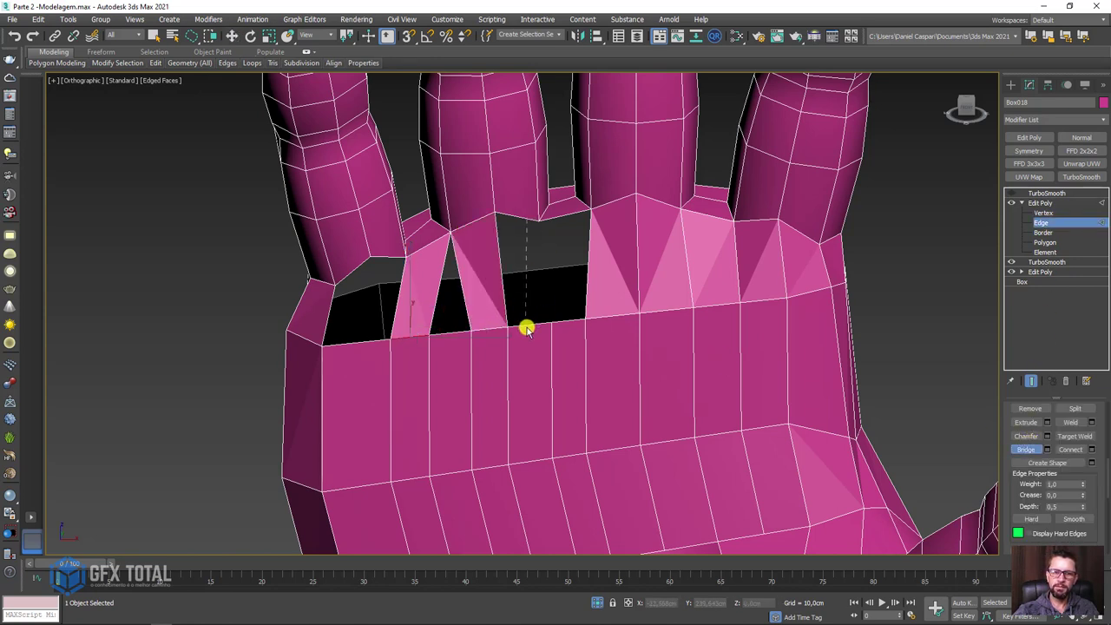
left_click(526, 328)
left_click(561, 216)
left_click(565, 319)
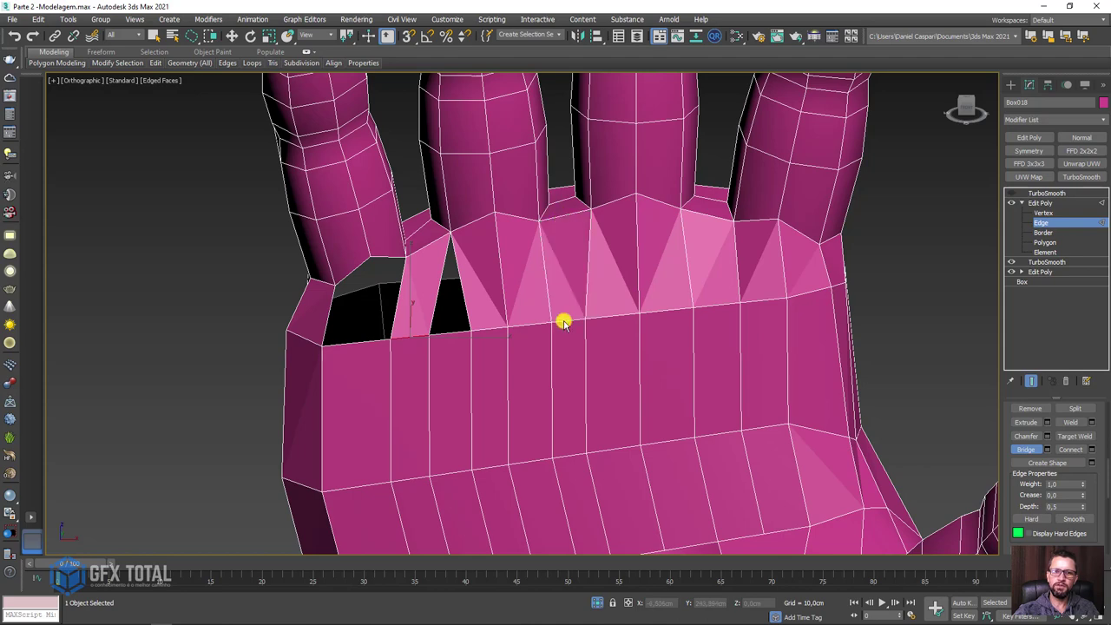
key("w")
middle_click_drag(446, 318, 930, 282, "alt")
Delete the narrow strip polygon on the left and bridge its upper edges to the palm.
left_click(1042, 242)
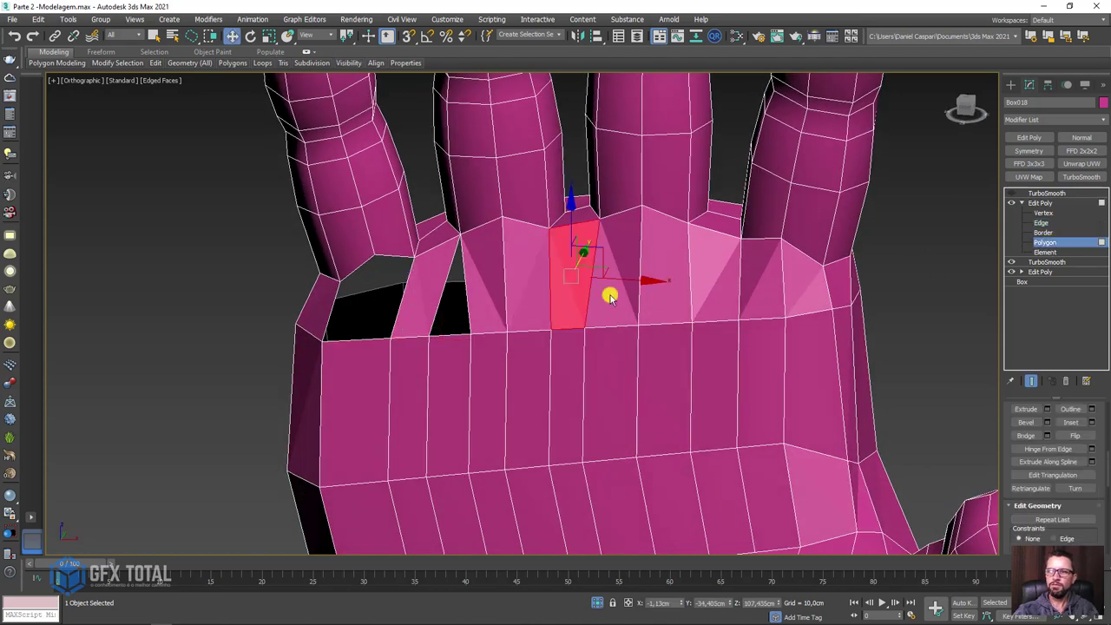
left_click(434, 315)
key("Delete")
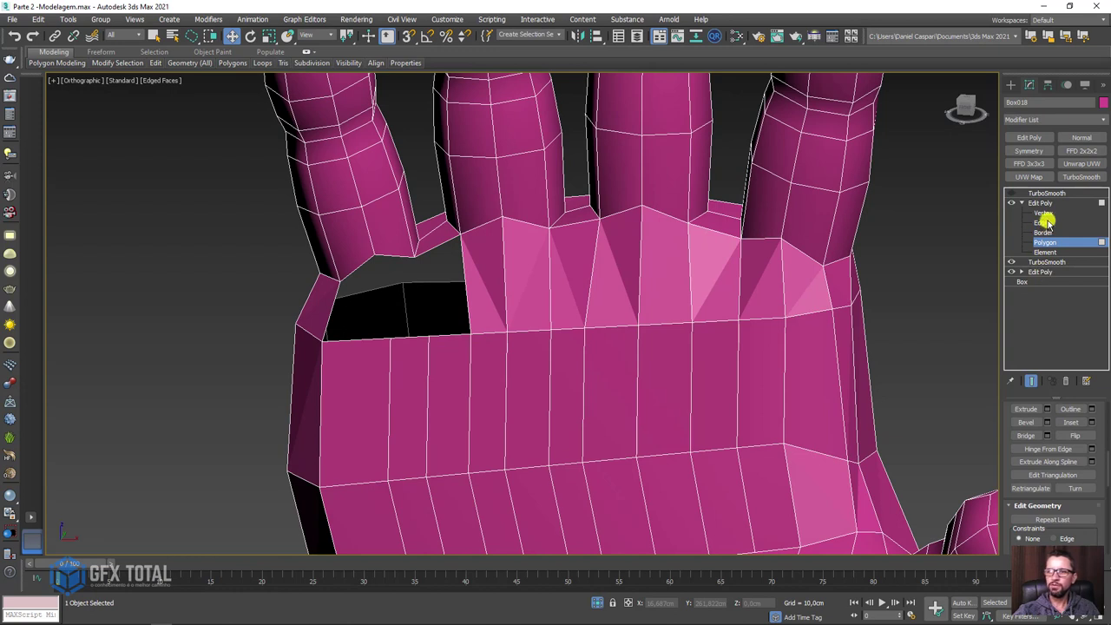
left_click(1040, 222)
left_click(1026, 449)
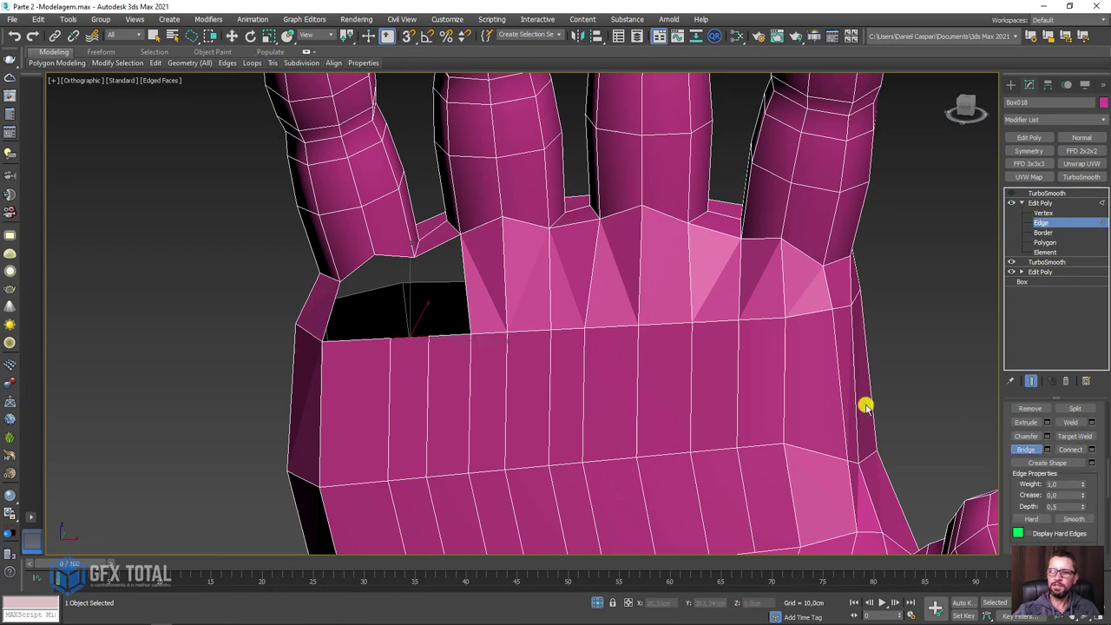
left_click(434, 254)
left_click(448, 336)
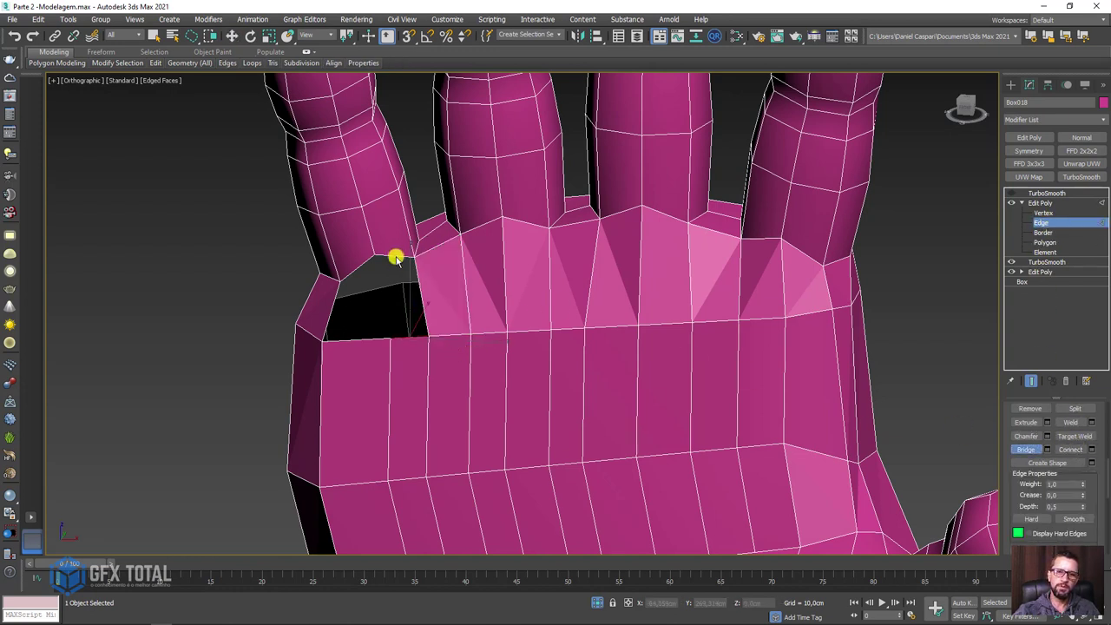
left_click(395, 258)
left_click(411, 338)
left_click(353, 274)
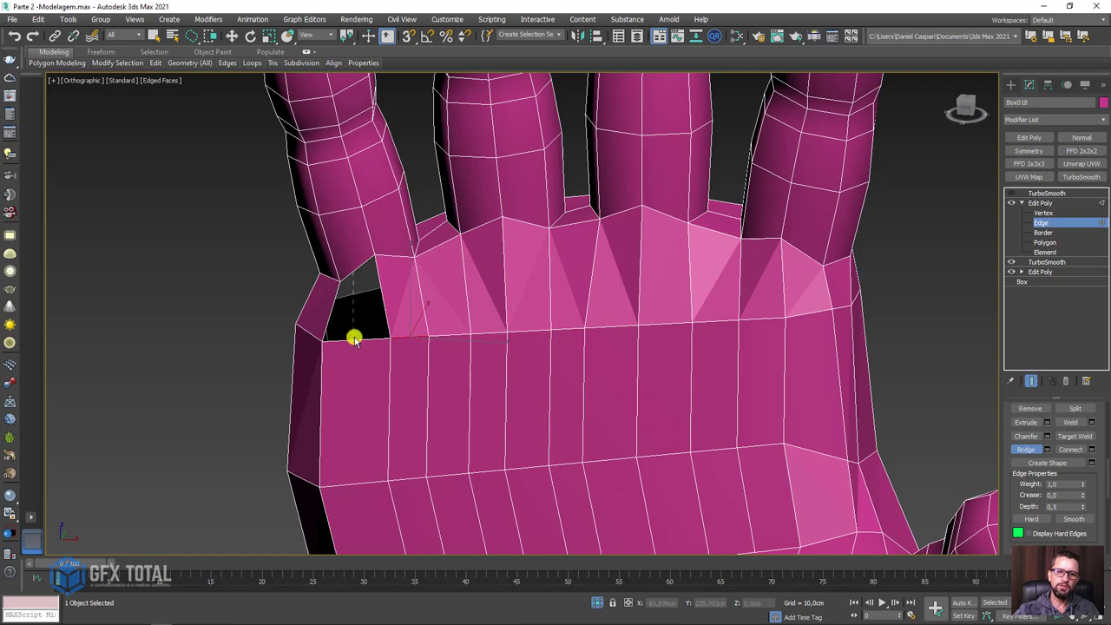
Bridge the last part of the hole and bring the whole hand into view.
left_click(355, 341)
key("w")
scroll(411, 362, "down", 5)
mouse_move(411, 362)
middle_mouse_down("alt")
mouse_move(471, 344)
mouse_move(527, 276)
middle_mouse_up("alt")
scroll(526, 276, "up", 2)
scroll(526, 325, "up", 2)
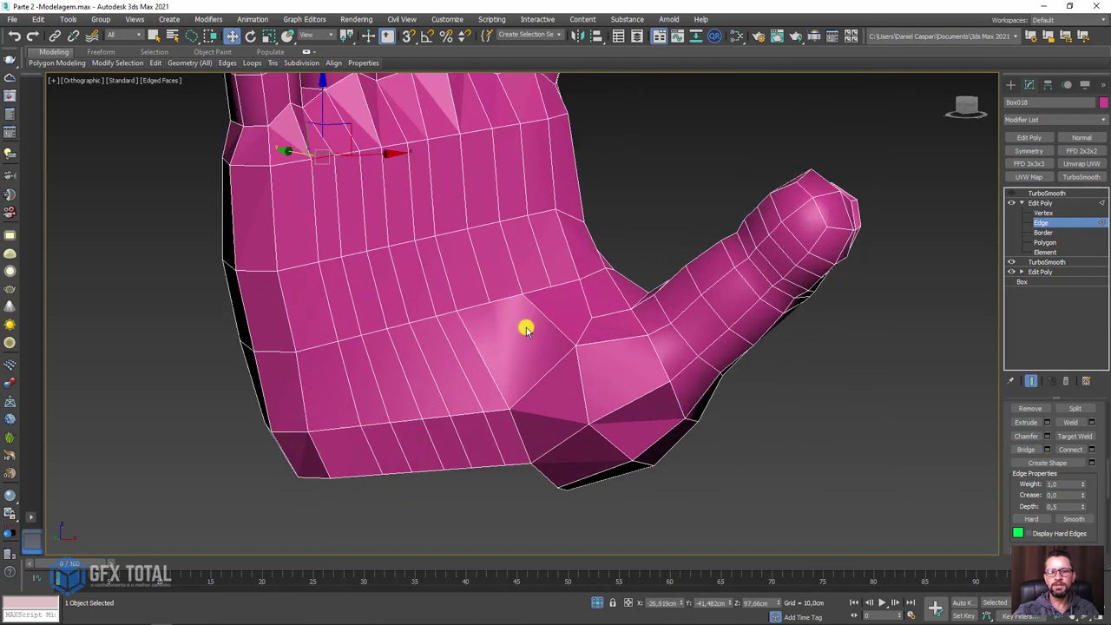
scroll(506, 298, "up", 3)
scroll(503, 297, "down", 3)
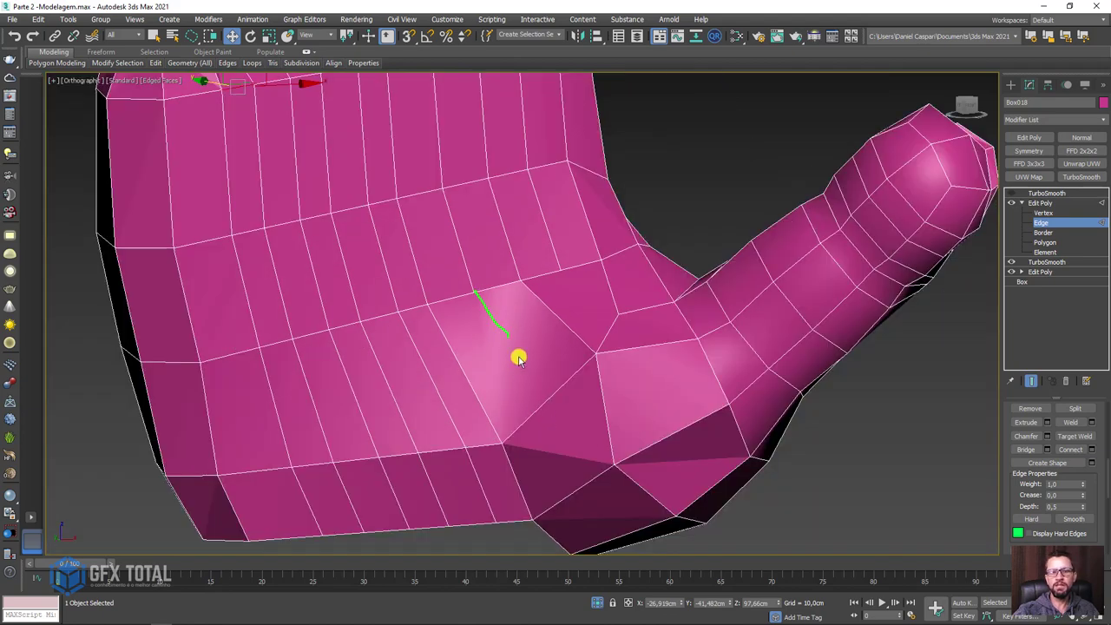
Cut a Y-shaped line of edges down the palm with a branch toward the thumb.
left_click(510, 336)
left_click(504, 438)
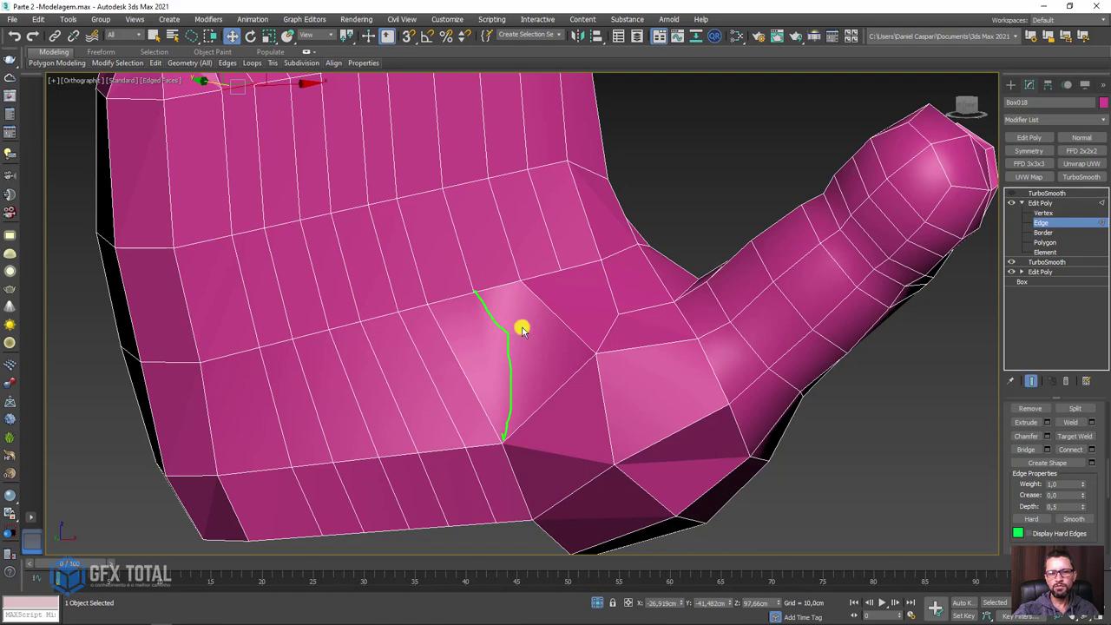
left_click(516, 330)
left_click(573, 298)
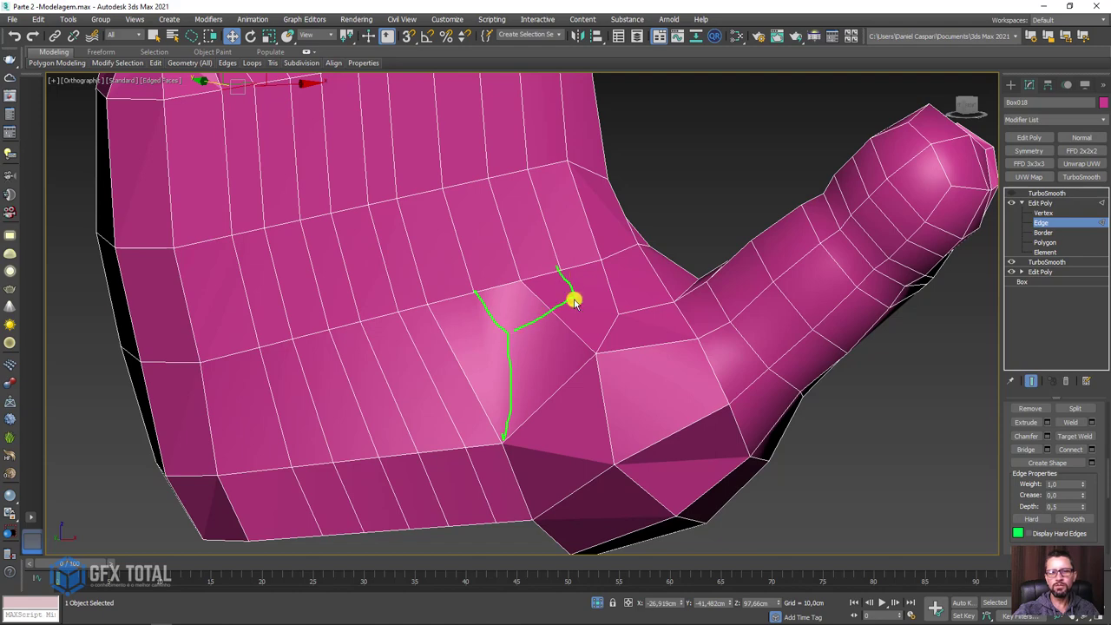
right_click(666, 503)
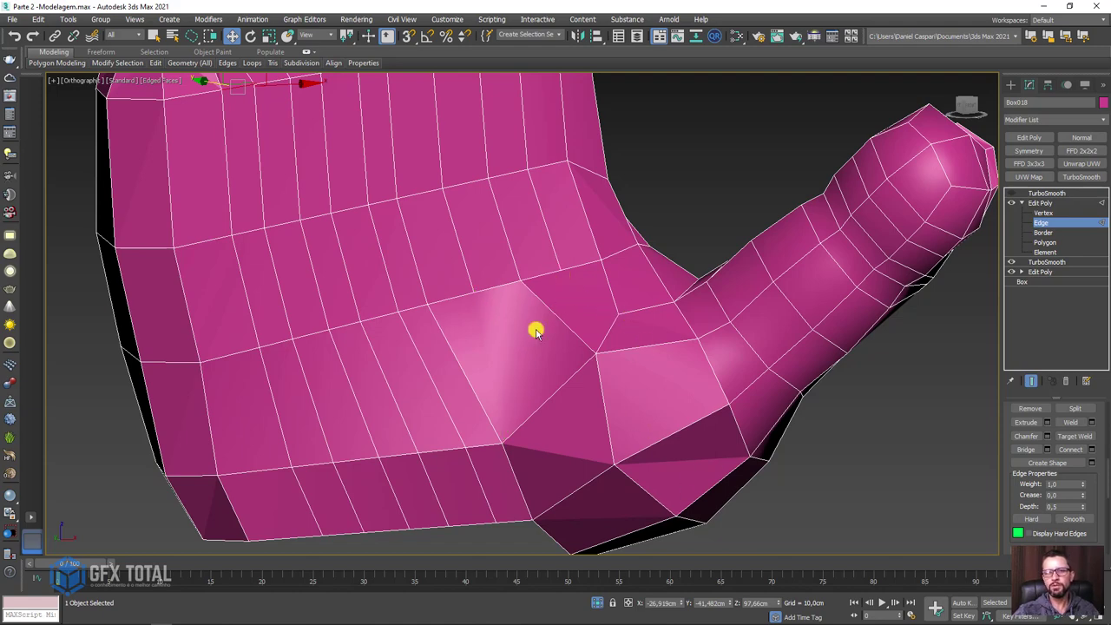
middle_click_drag(533, 325, 672, 276, "alt")
left_click(1043, 213)
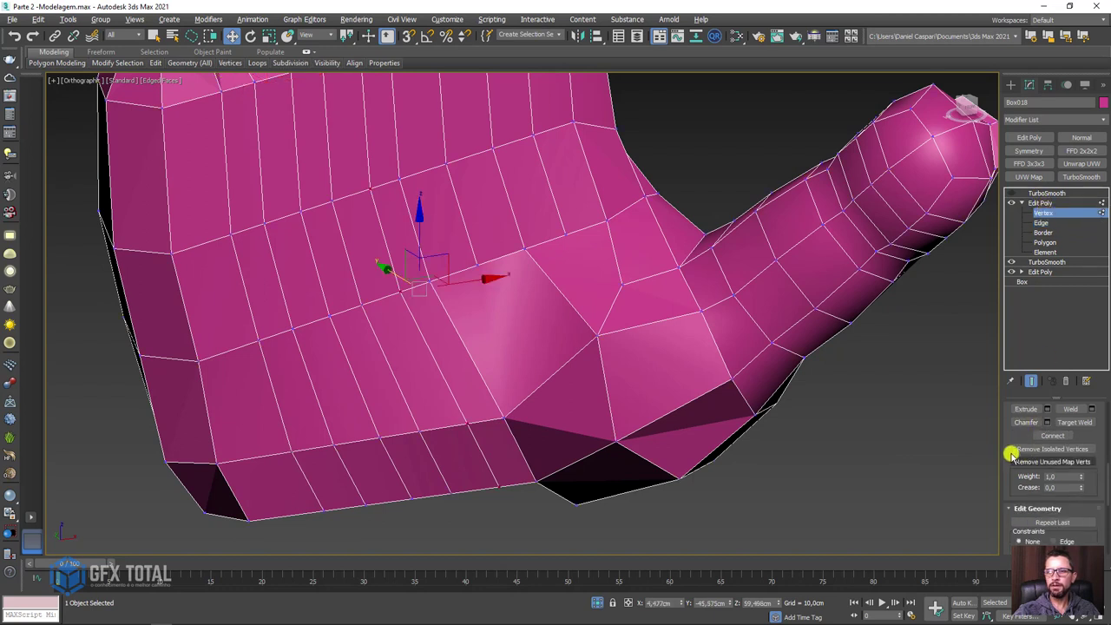
Cut new edges across the palm toward the thumb junction, then zoom out to the whole hand.
left_click_drag(1012, 451, 1015, 273)
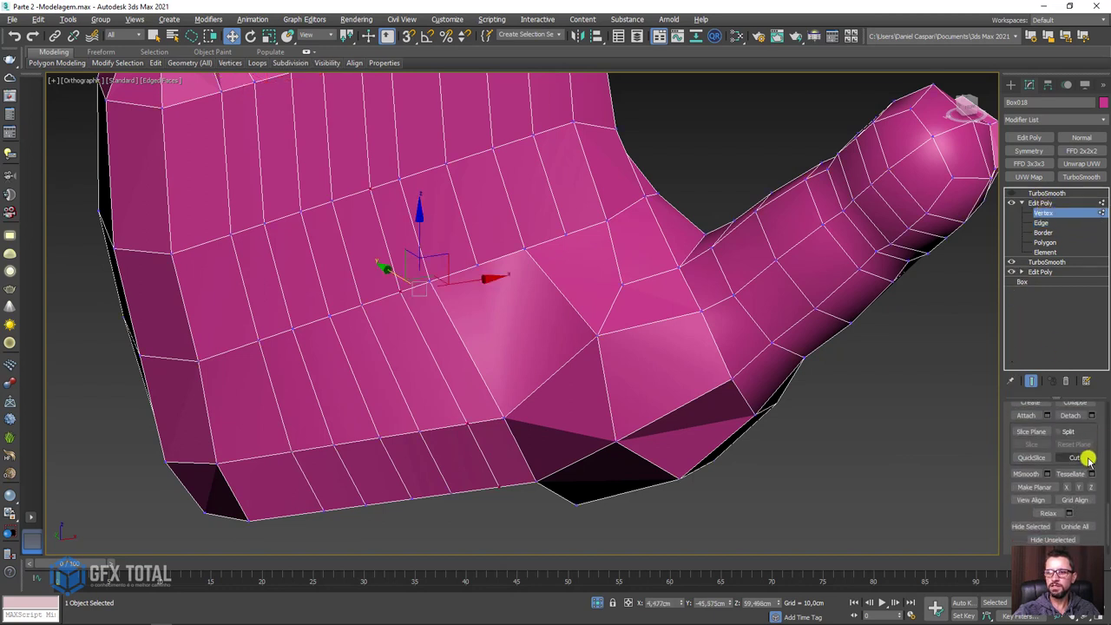
left_click(1076, 458)
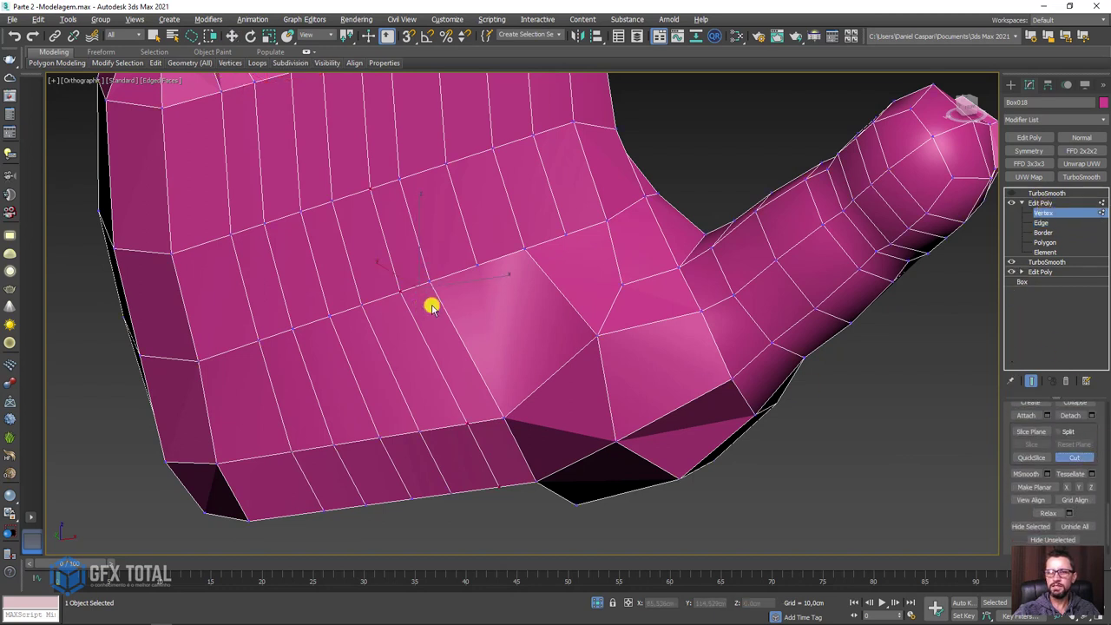
left_click(478, 267)
left_click(515, 320)
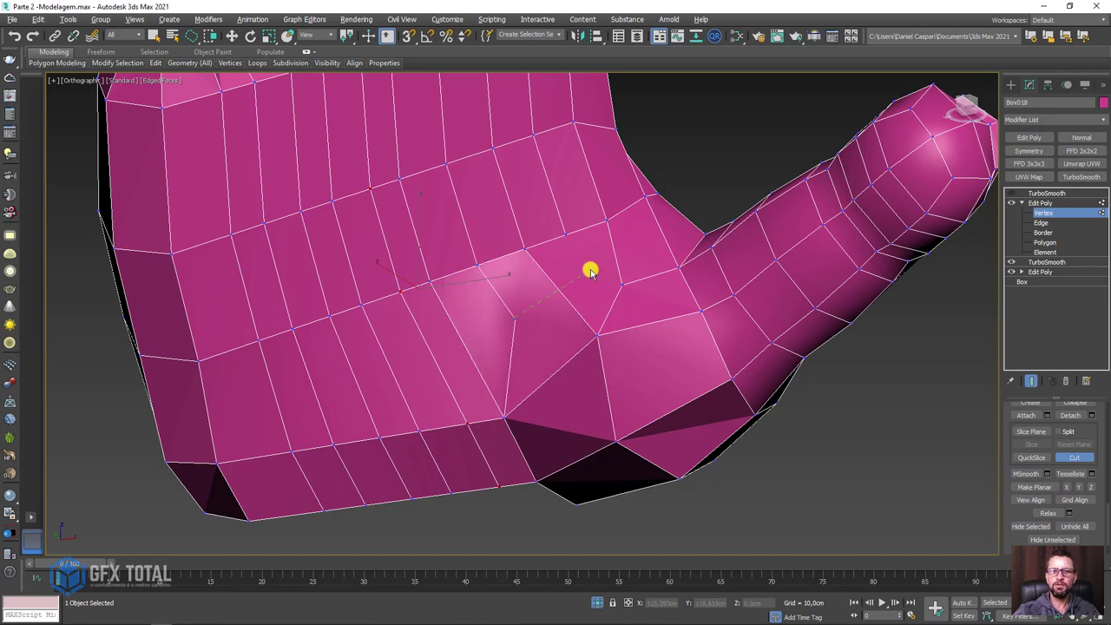
left_click(590, 266)
left_click(566, 236)
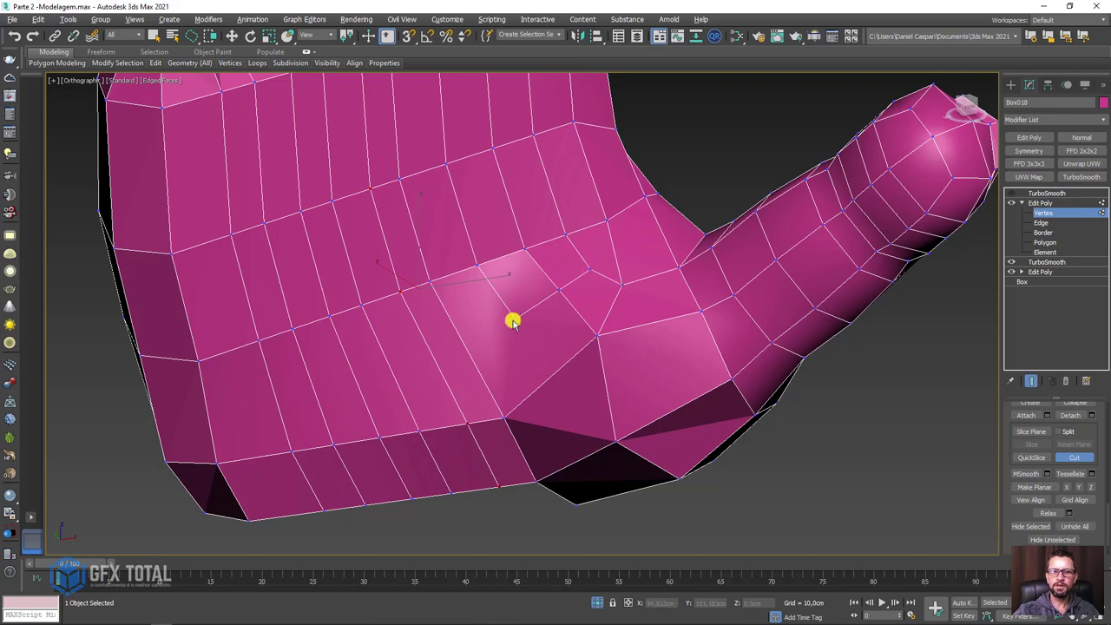
right_click(504, 421)
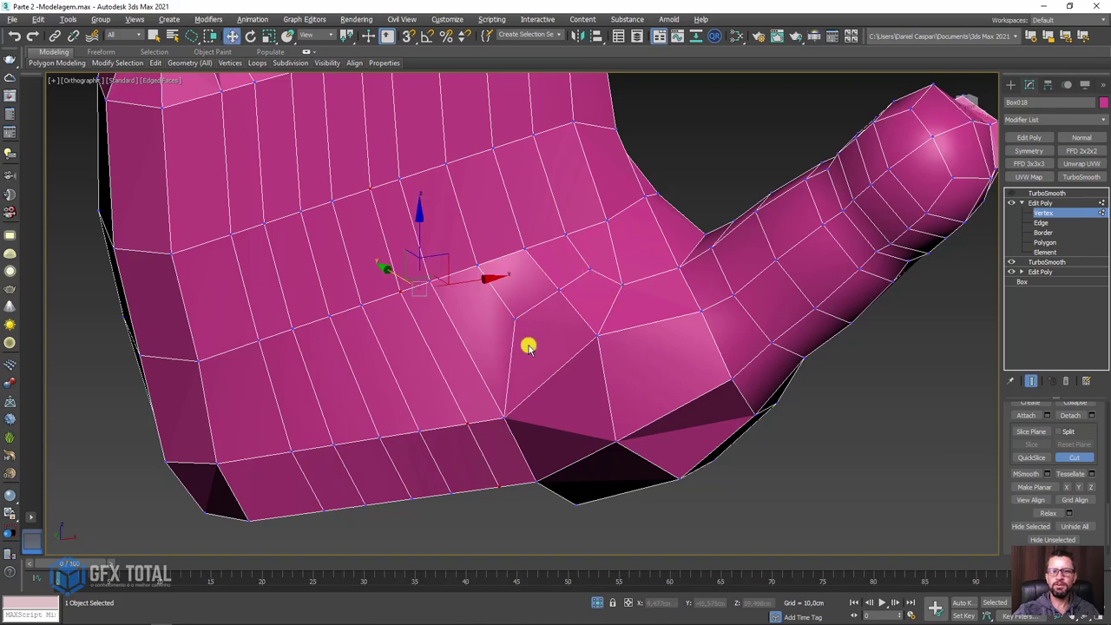
scroll(527, 345, "down", 5)
scroll(568, 319, "down", 1)
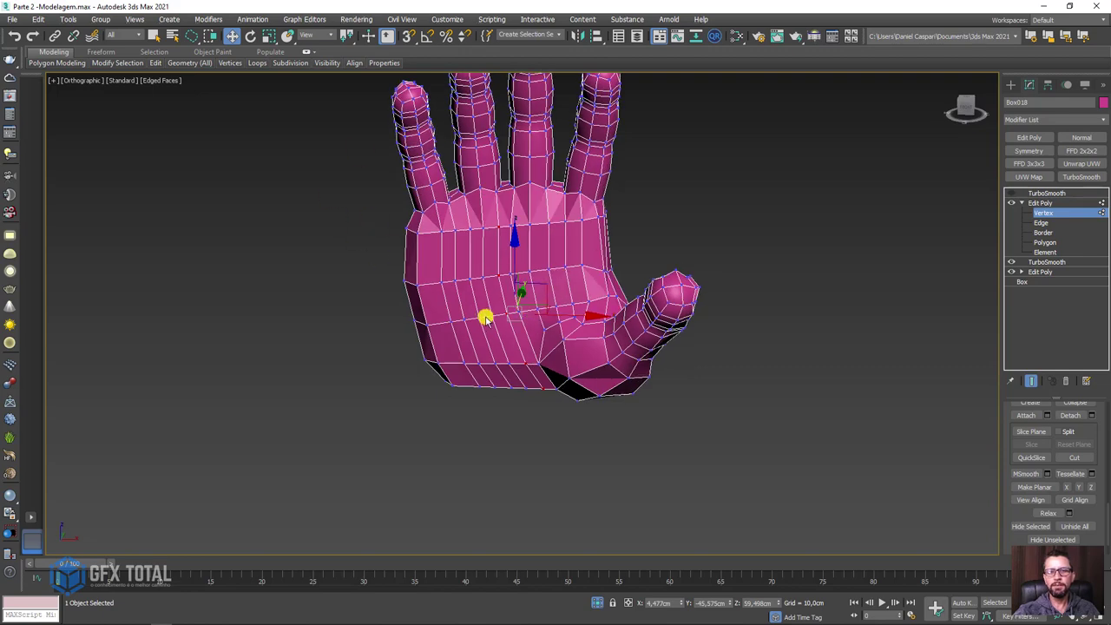
Insert four vertical edge loops across the palm at Edge level.
mouse_move(484, 318)
middle_mouse_down("alt")
mouse_move(434, 318)
mouse_move(471, 243)
mouse_move(504, 263)
mouse_move(530, 245)
middle_mouse_up("alt")
scroll(498, 273, "up", 3)
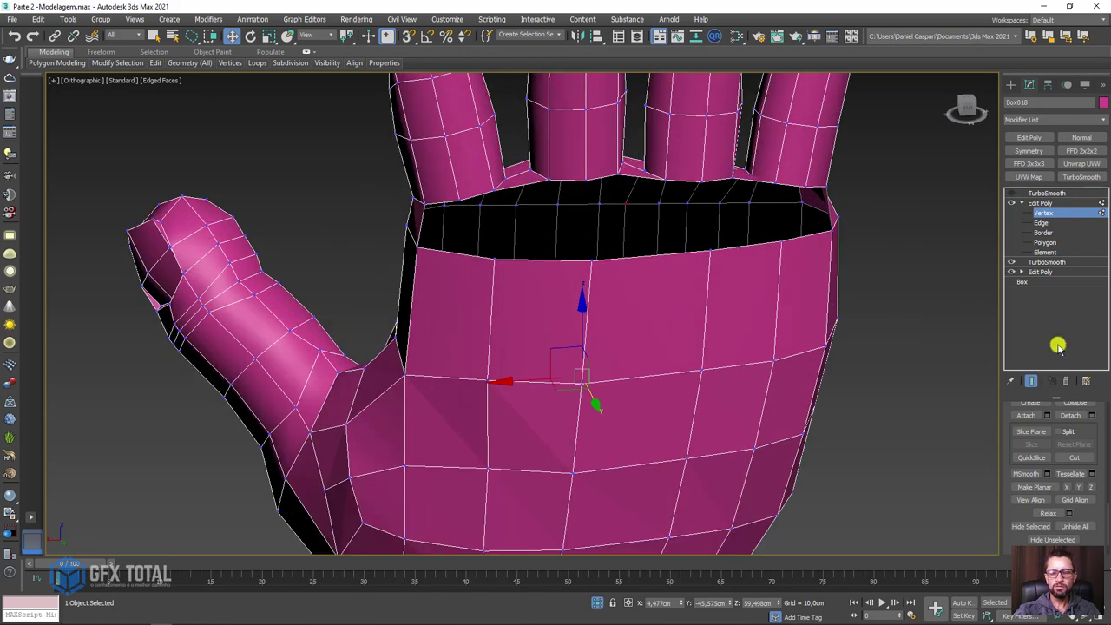
left_click(1041, 223)
middle_click_drag(801, 268, 617, 339, "alt")
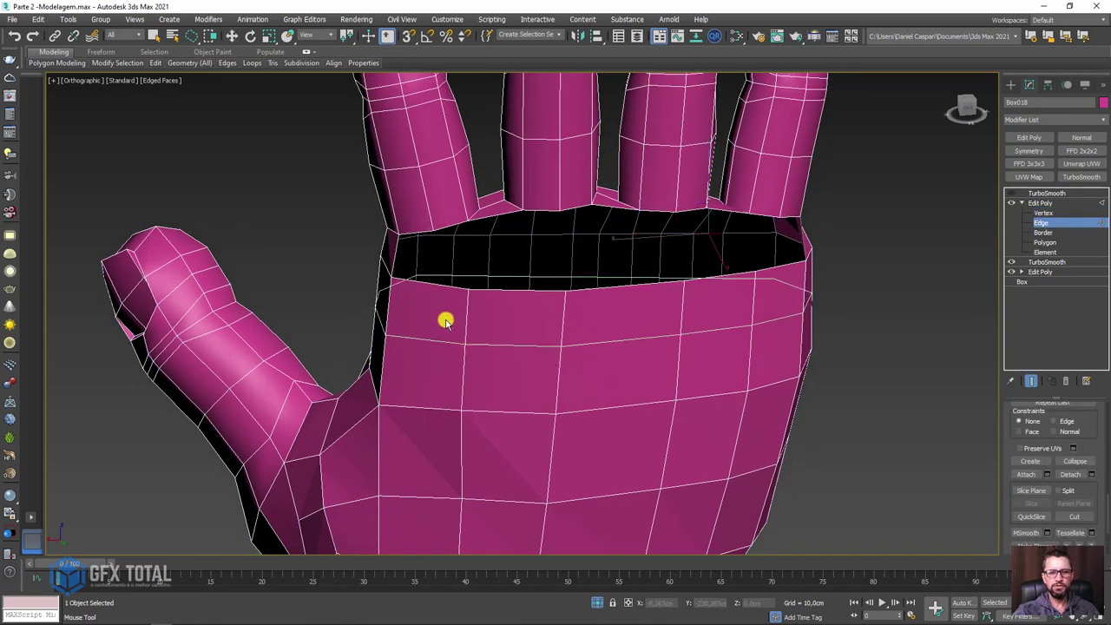
left_click(433, 292)
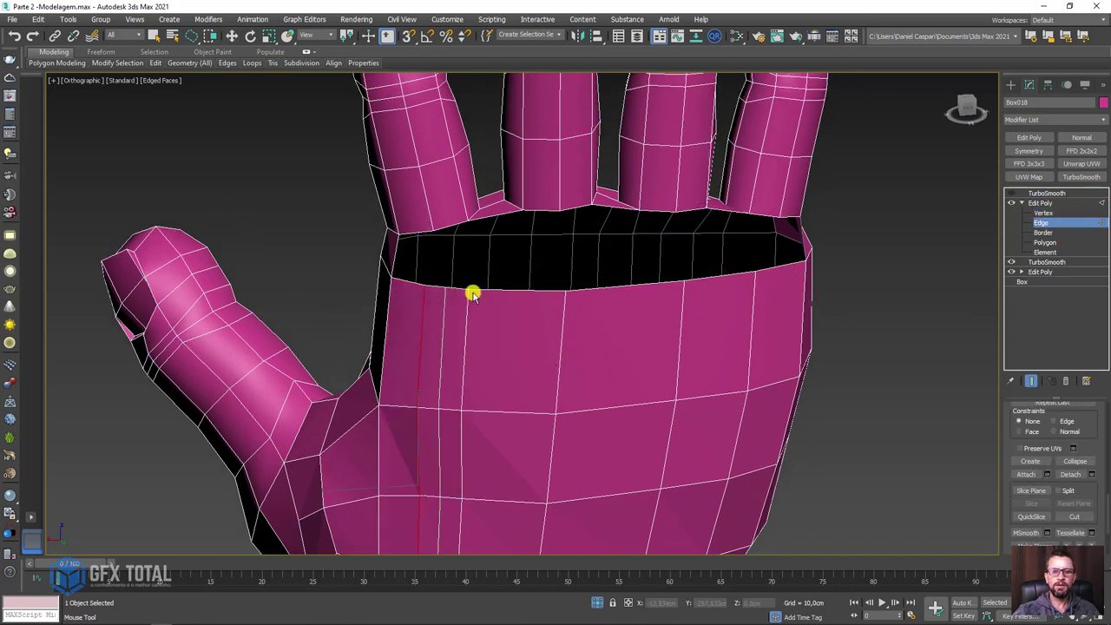
left_click(521, 293)
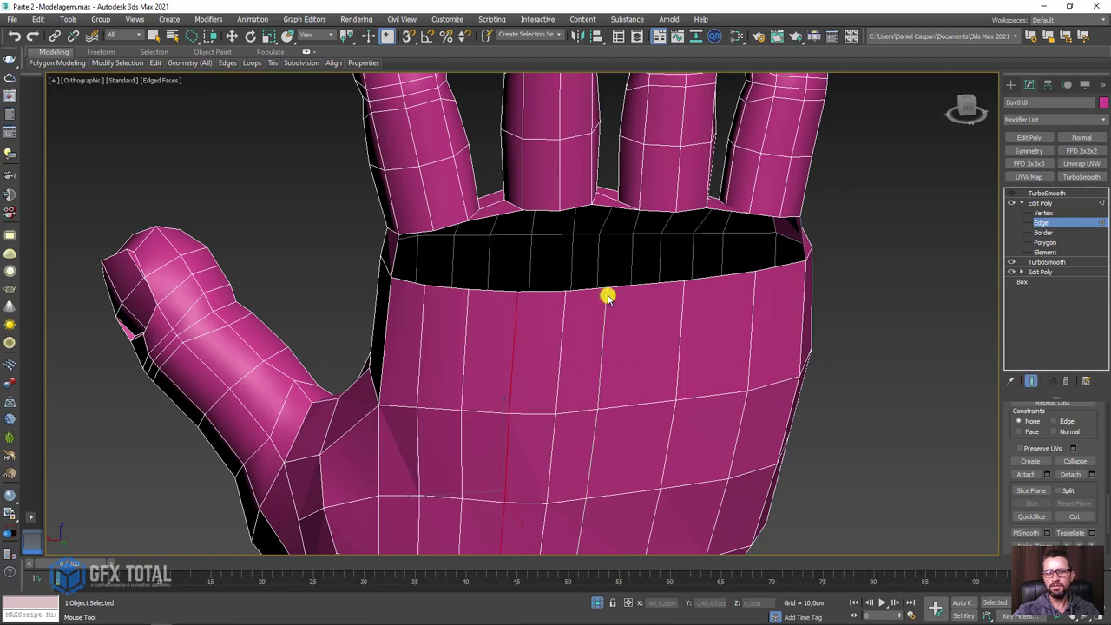
left_click(607, 295)
left_click(647, 293)
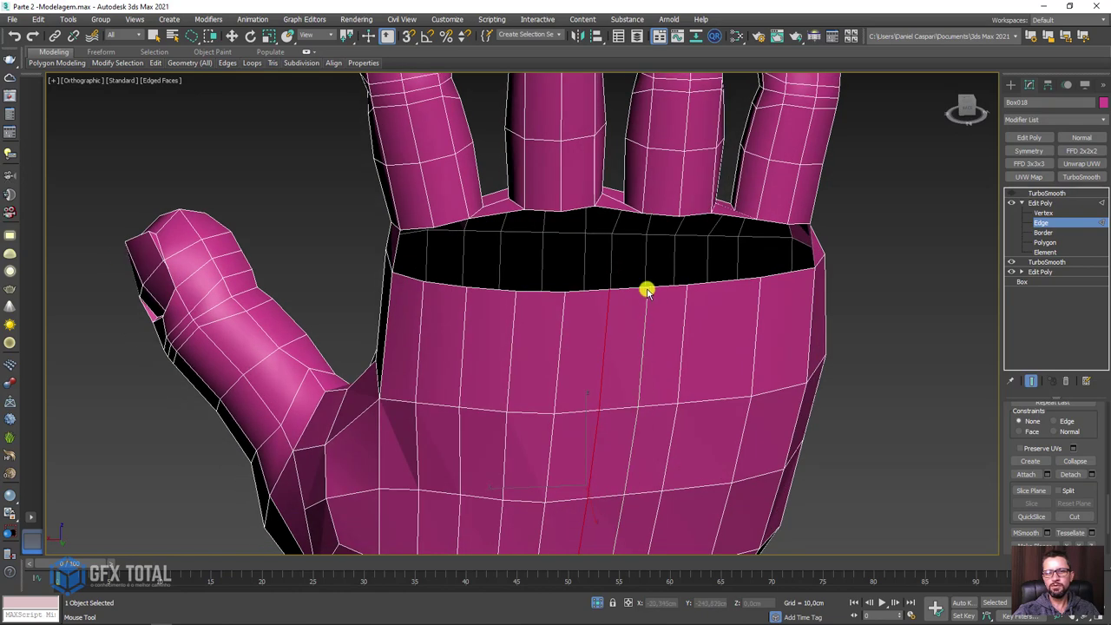
Add edge loops near the palm's right edge and across the palm below the finger gap.
middle_click_drag(752, 285, 798, 298, "alt")
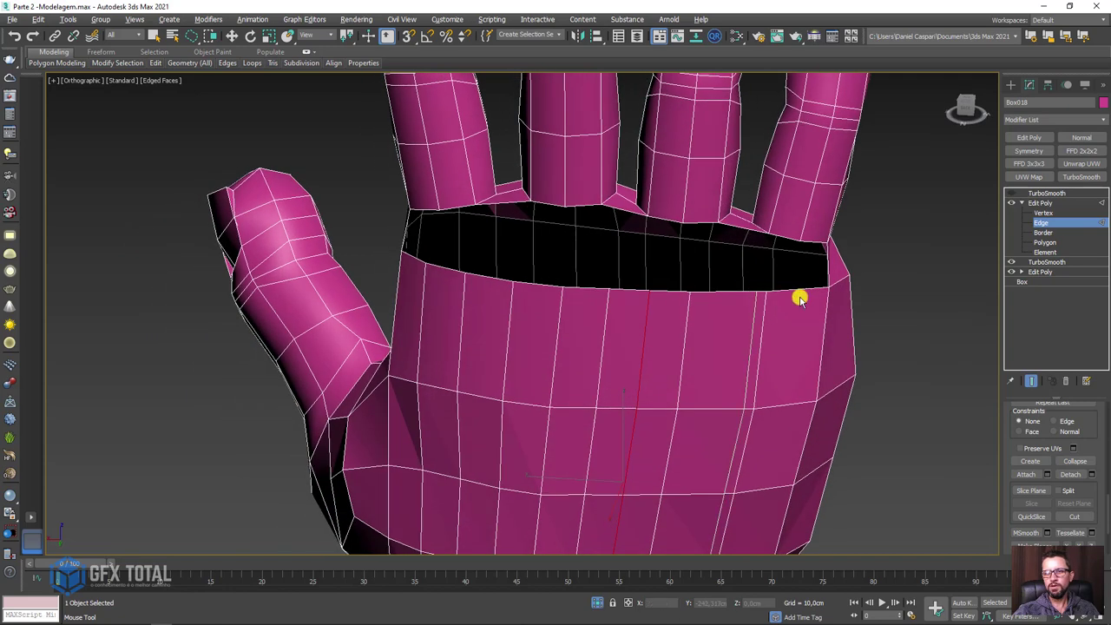
left_click(798, 297)
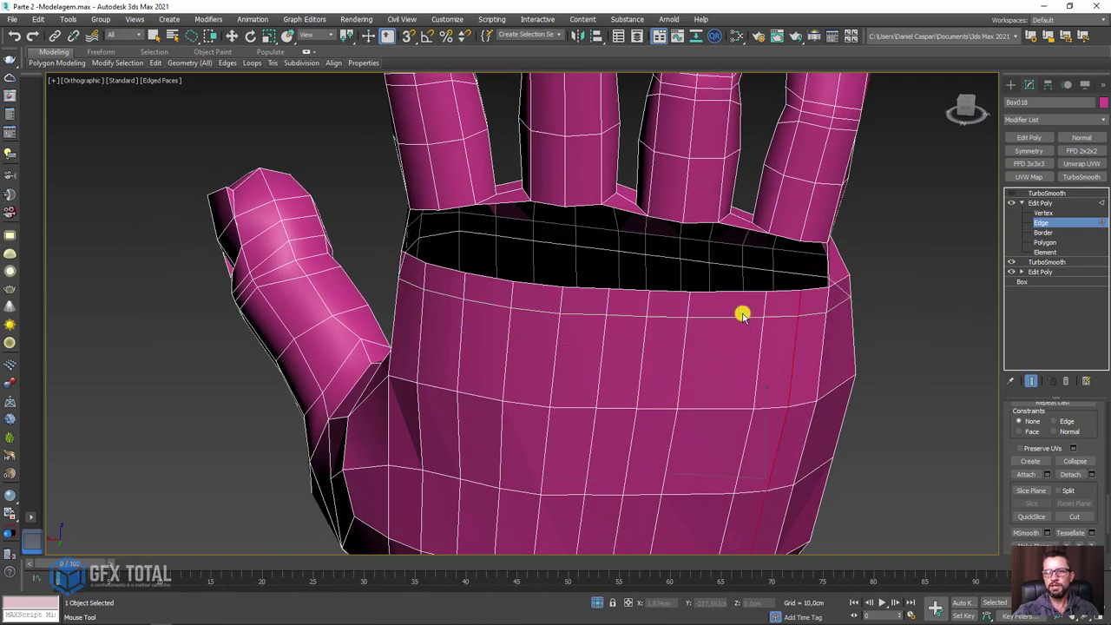
key("w")
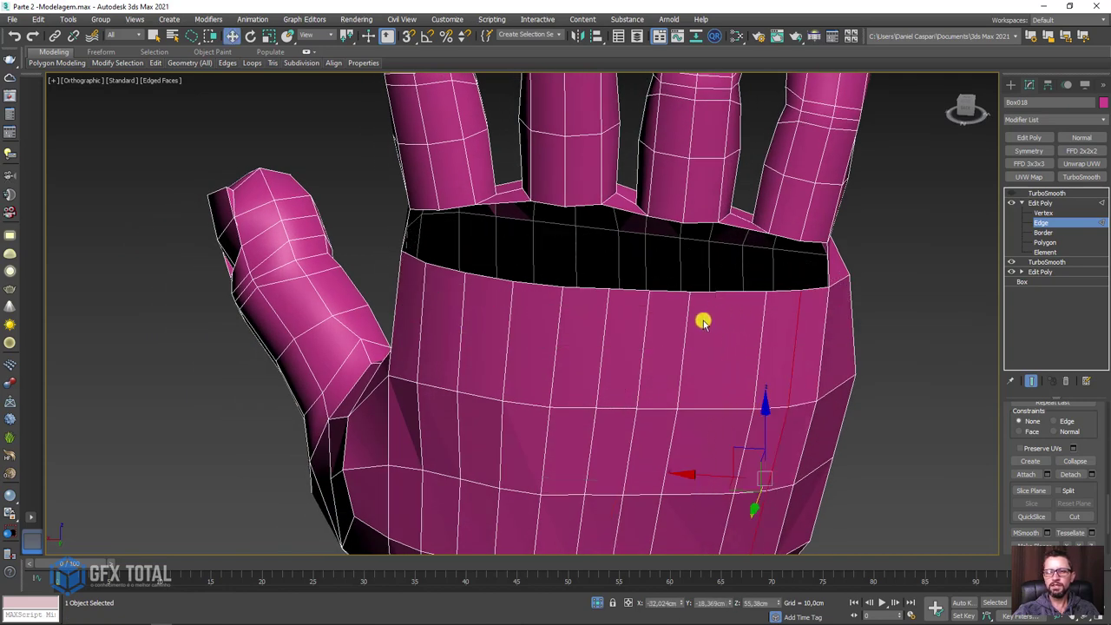
key("shift+alt+w")
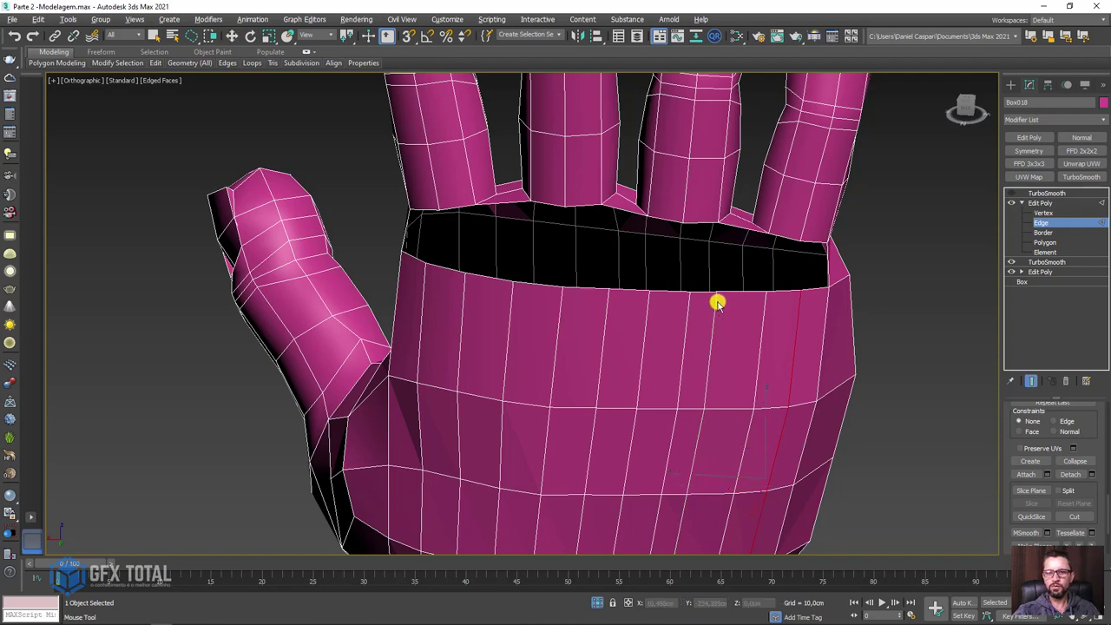
left_click(715, 304)
right_click(761, 345)
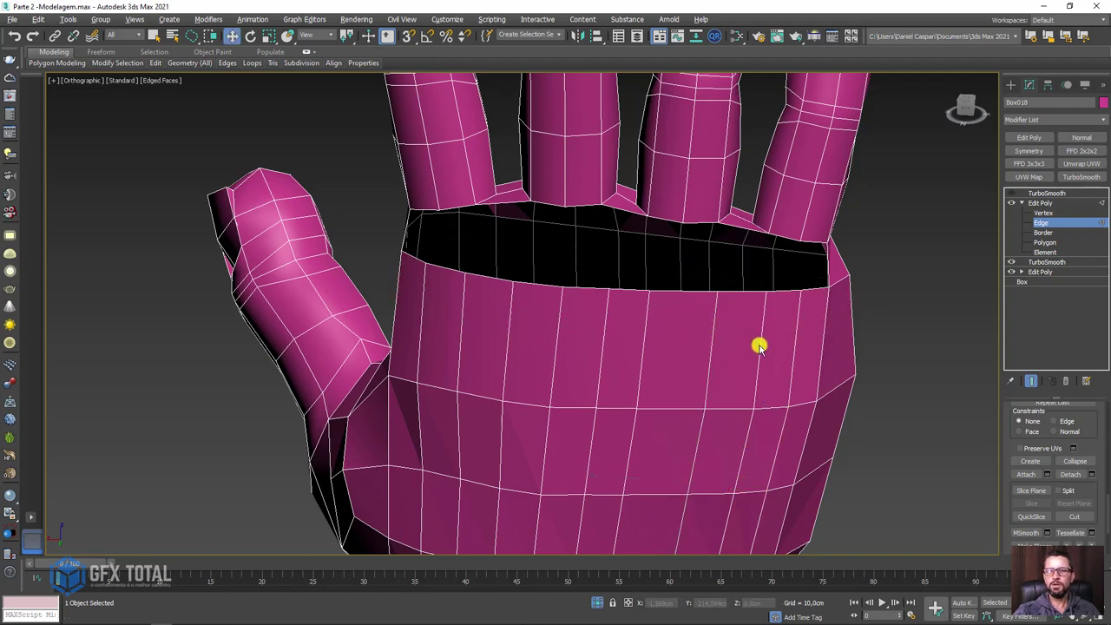
mouse_move(761, 345)
middle_mouse_down()
mouse_move(617, 334)
mouse_move(752, 347)
middle_mouse_up()
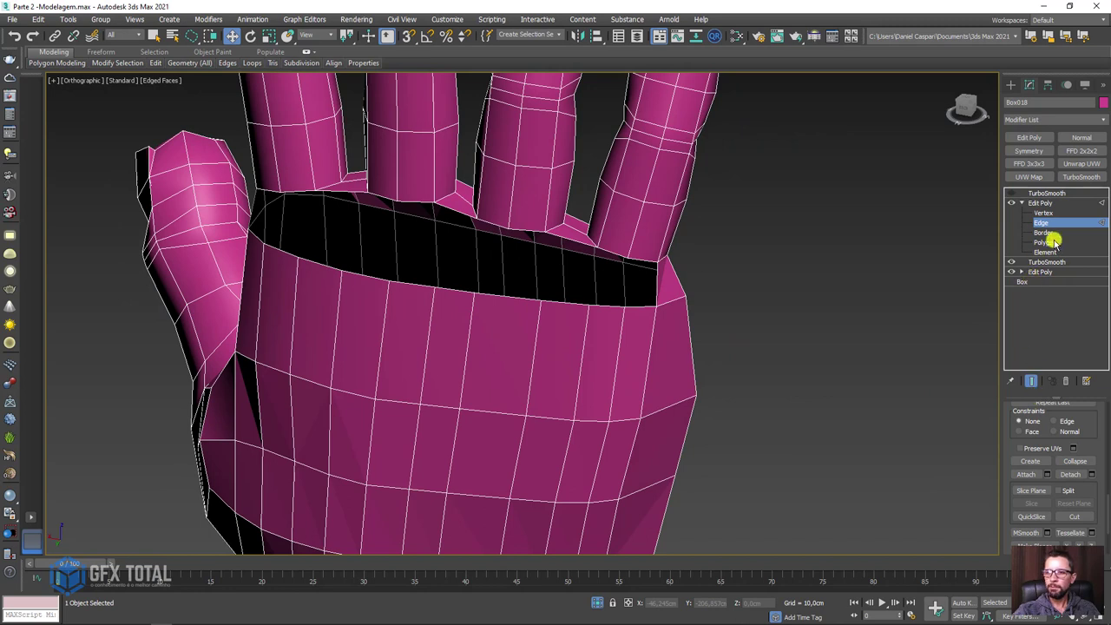
scroll(1087, 446, "up", 3)
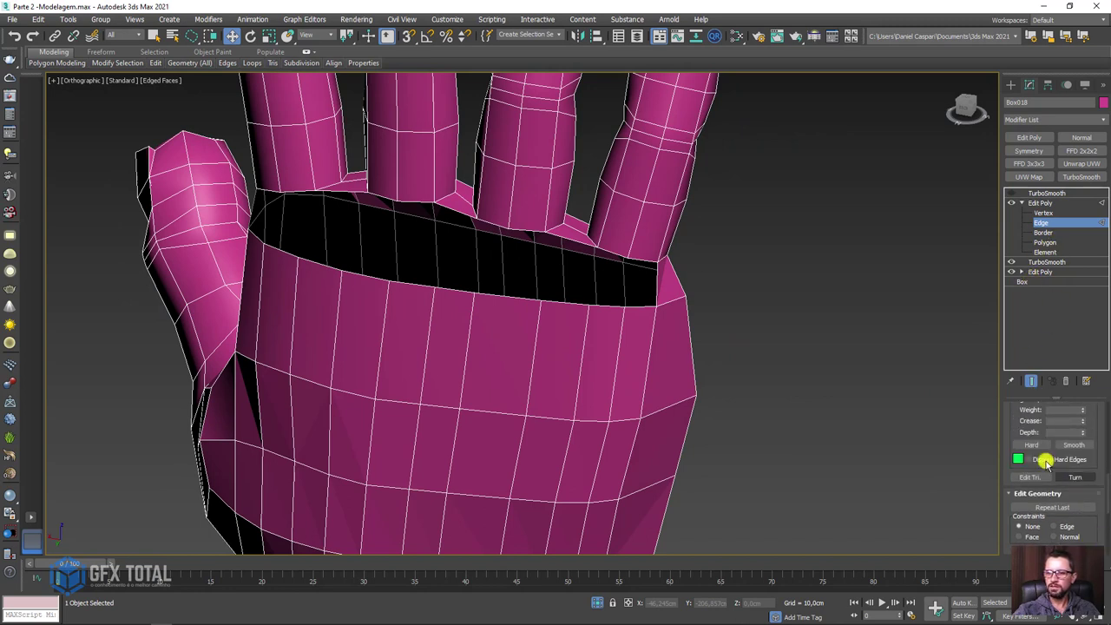
Bridge the border edges at the right end of the finger-gap hole.
scroll(1017, 468, "up", 2)
left_click(1026, 460)
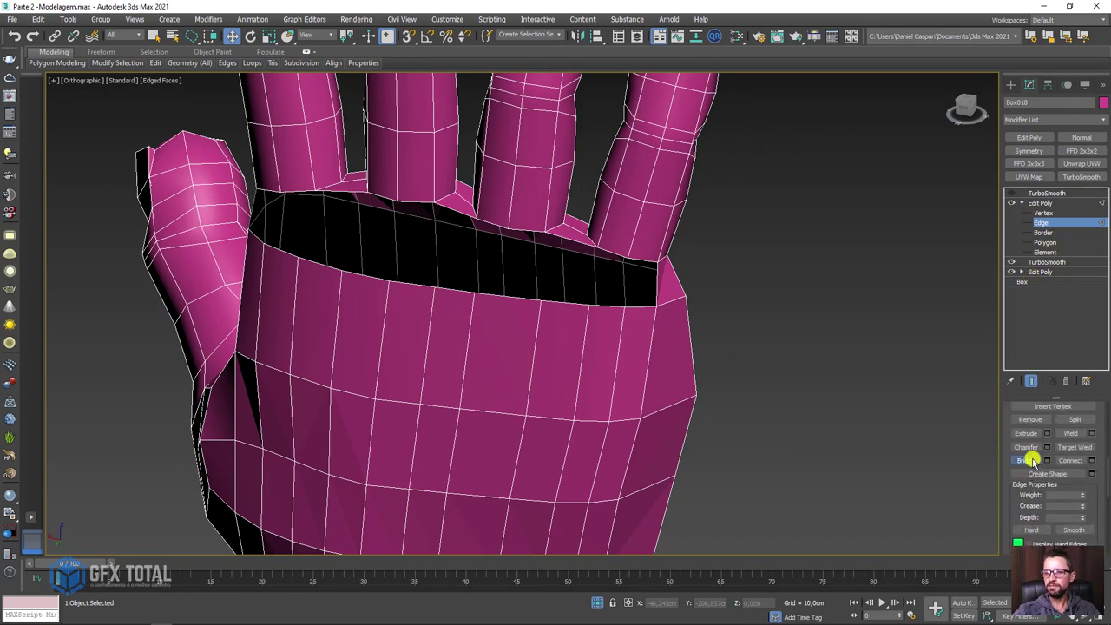
left_click(636, 261)
left_click(635, 303)
right_click(627, 296)
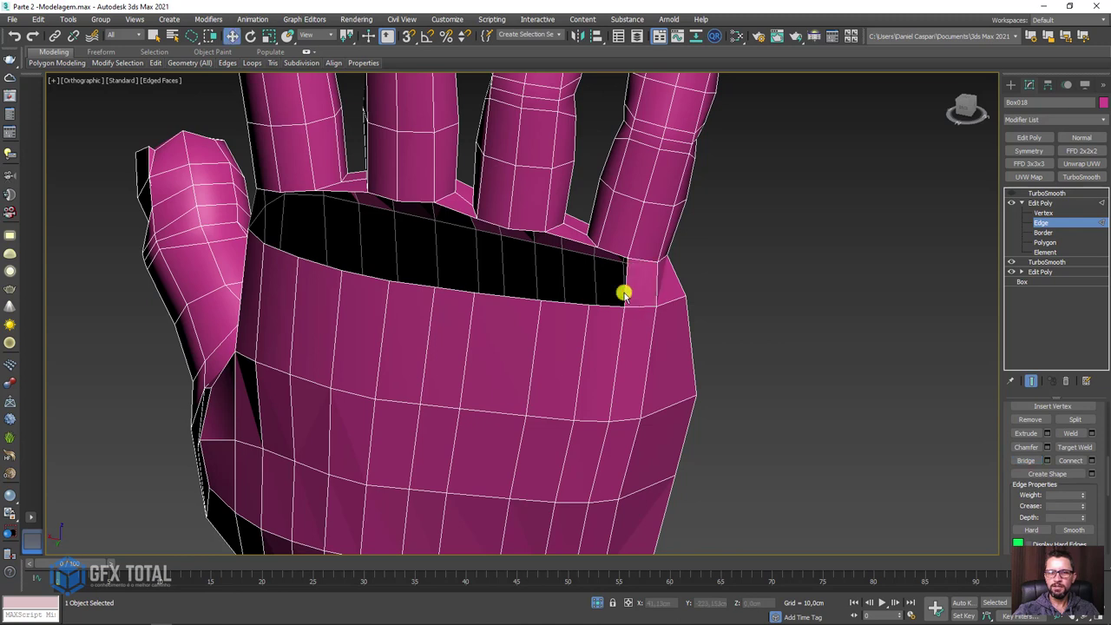
Bridge the next gap sections beside the right finger with pairs of opposite edges.
left_click(1028, 460)
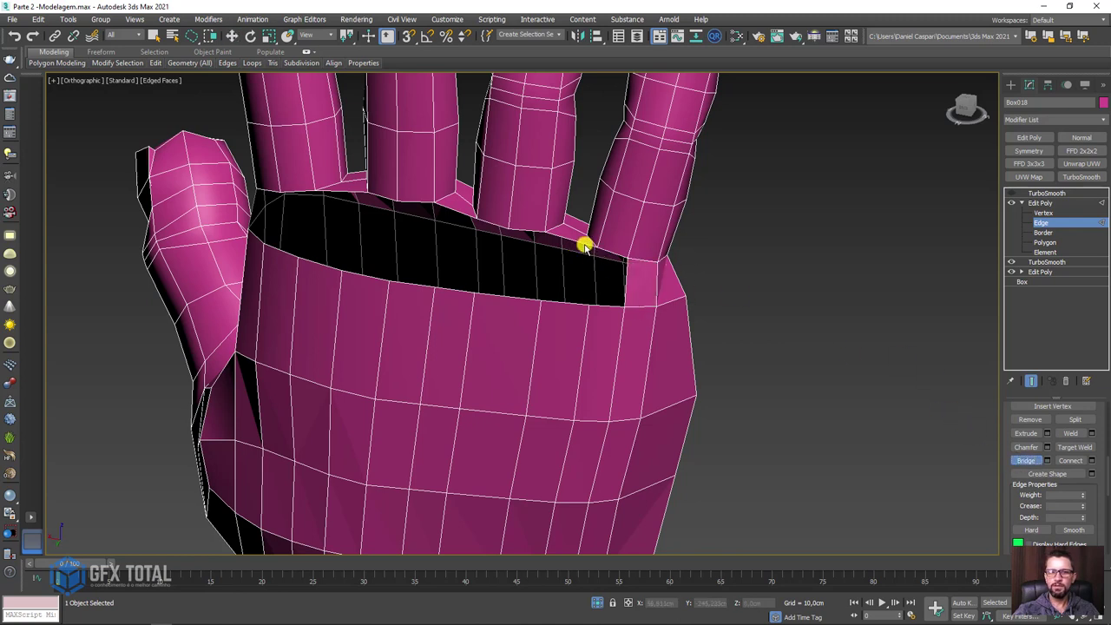
left_click(586, 245)
left_click(566, 300)
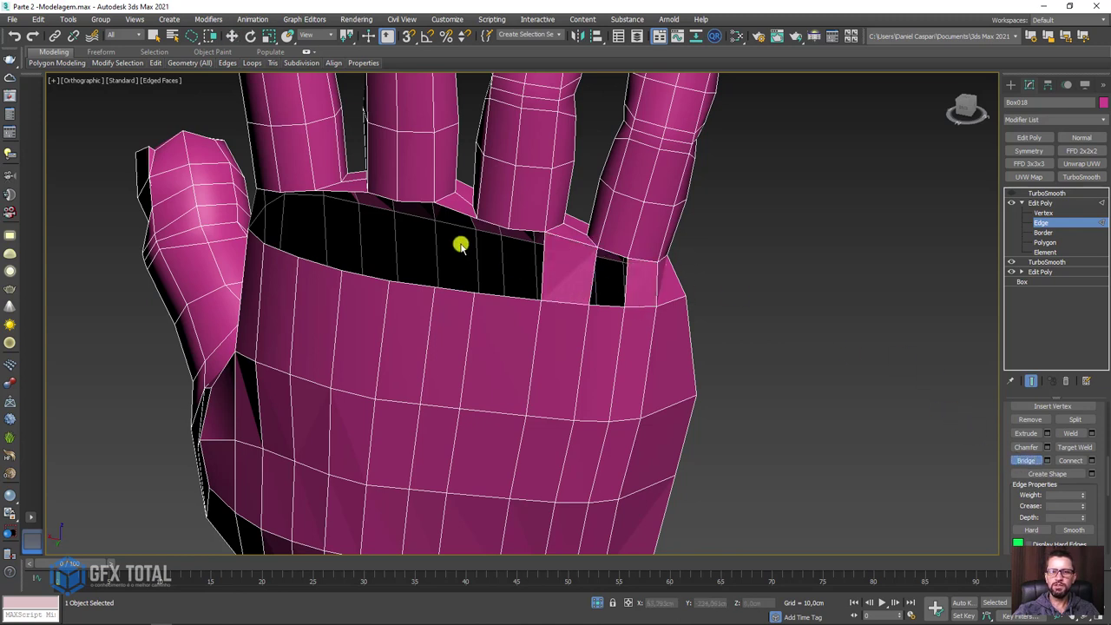
left_click(455, 291)
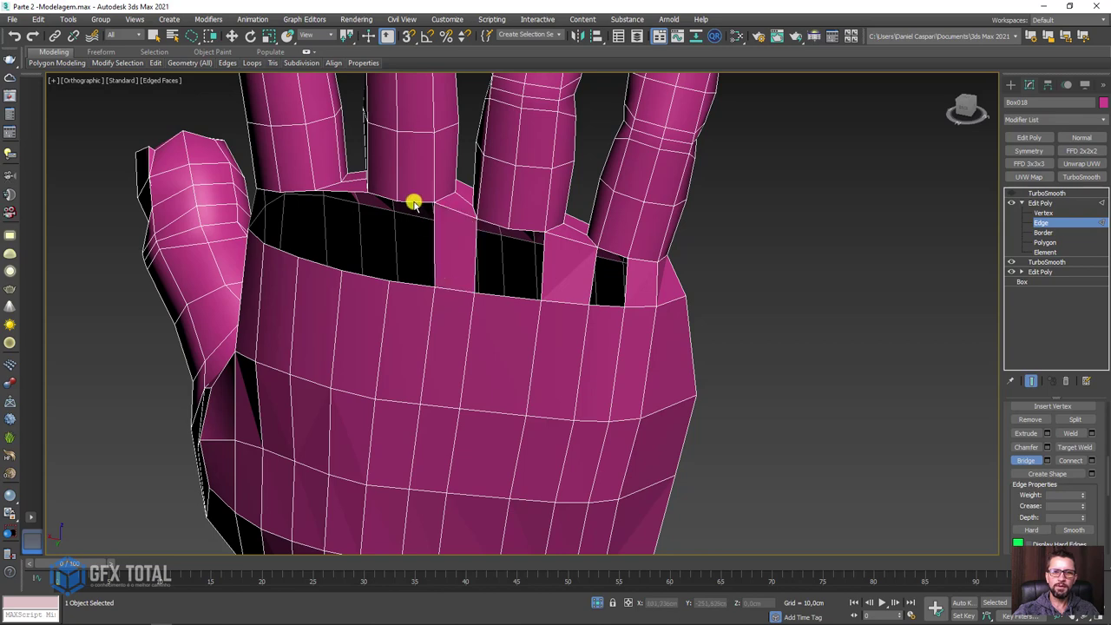
left_click(414, 203)
left_click(382, 202)
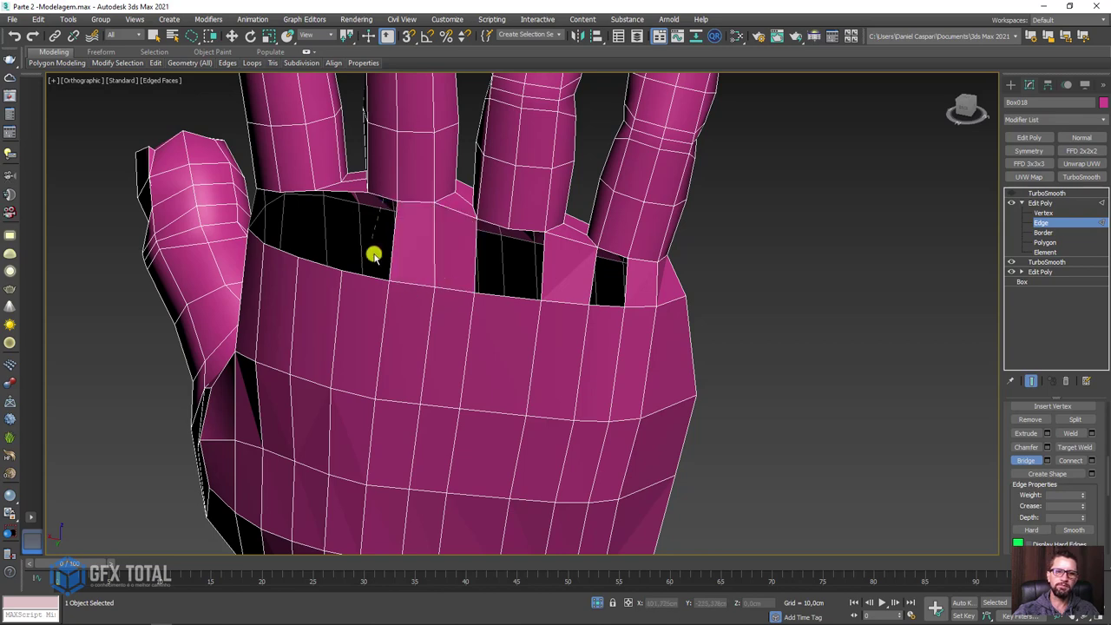
Bridge the left gap section, the leftmost opening, the next opening and the rightmost opening.
middle_click_drag(354, 263, 368, 233, "alt")
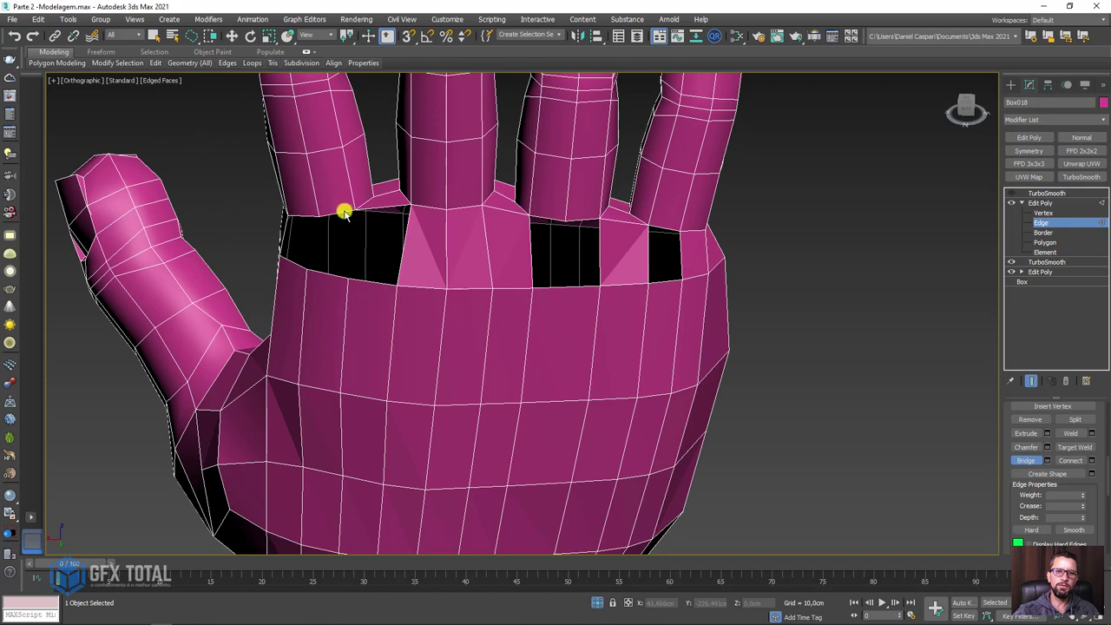
left_click(344, 213)
left_click(328, 260)
left_click(308, 215)
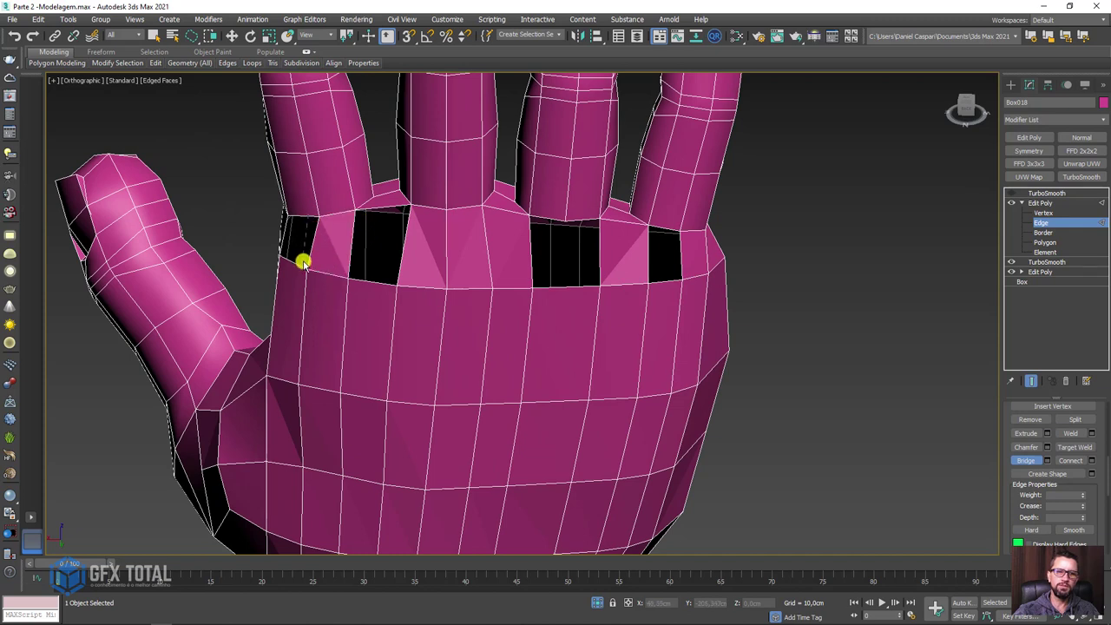
left_click(302, 258)
left_click(386, 207)
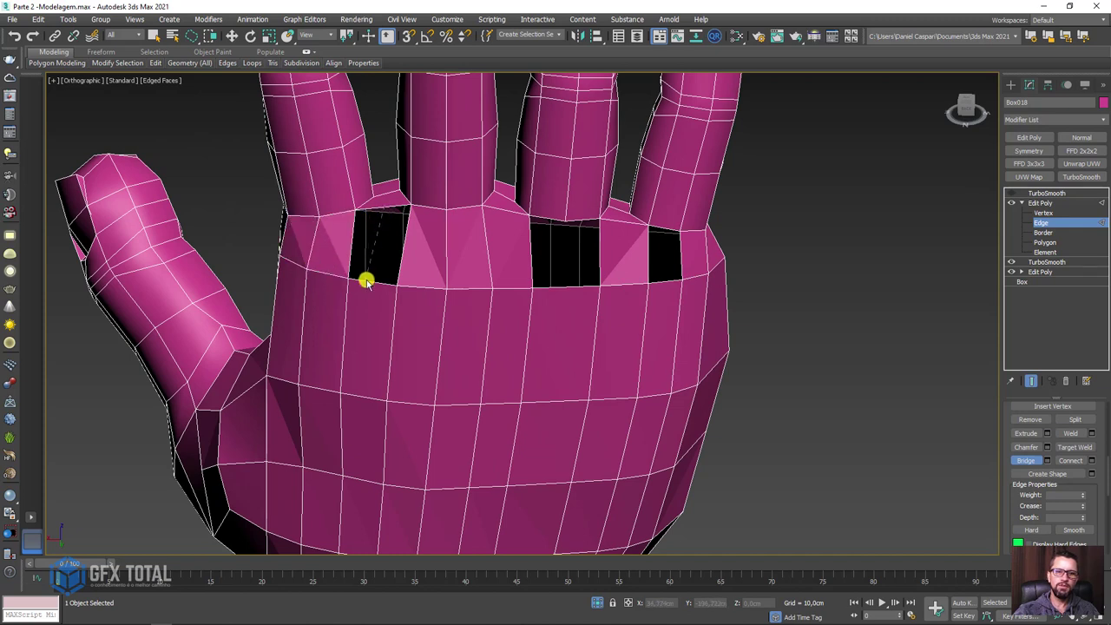
left_click(366, 281)
left_click(666, 229)
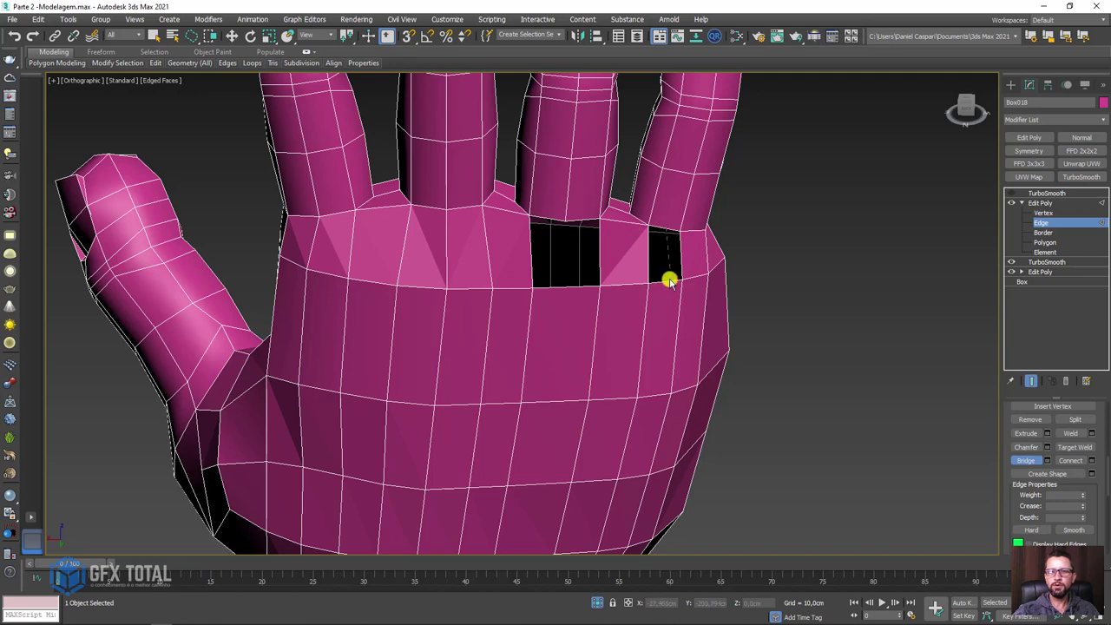
left_click(669, 281)
Select the edge loop under the last hole and bridge its two remaining strips shut.
middle_click_drag(659, 293, 577, 297, "alt")
key("w")
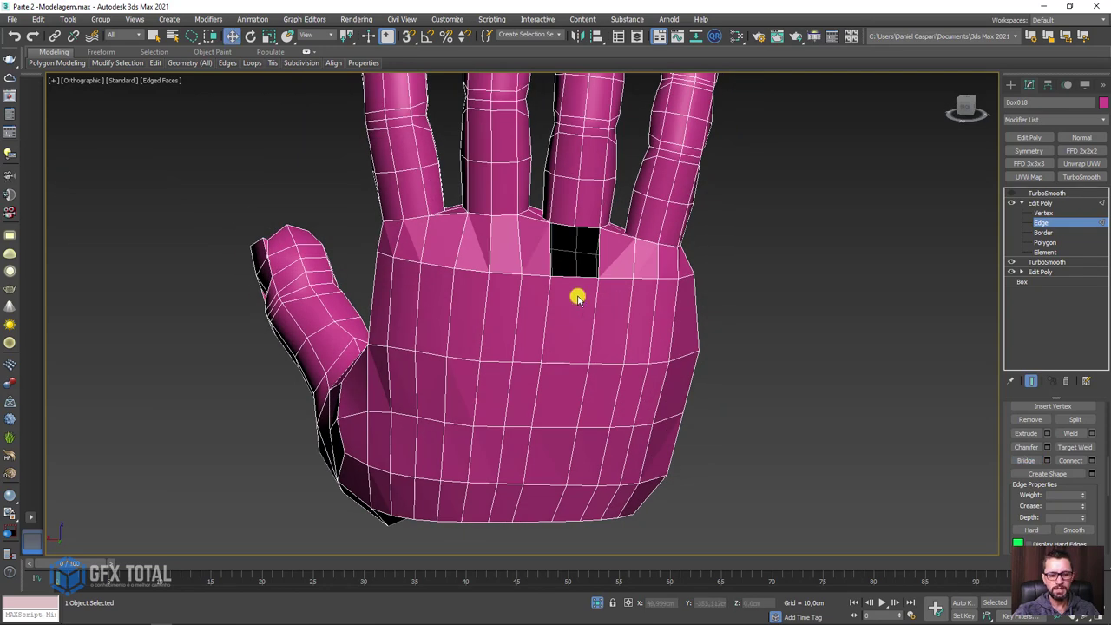
double_click(575, 283)
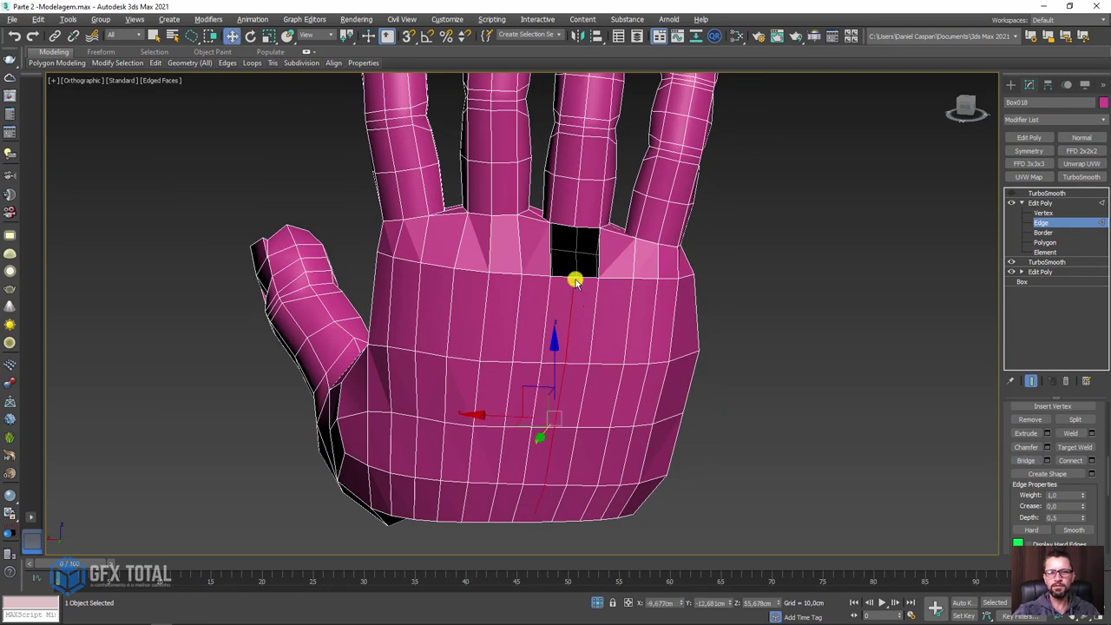
scroll(576, 283, "up", 2)
left_click(1025, 460)
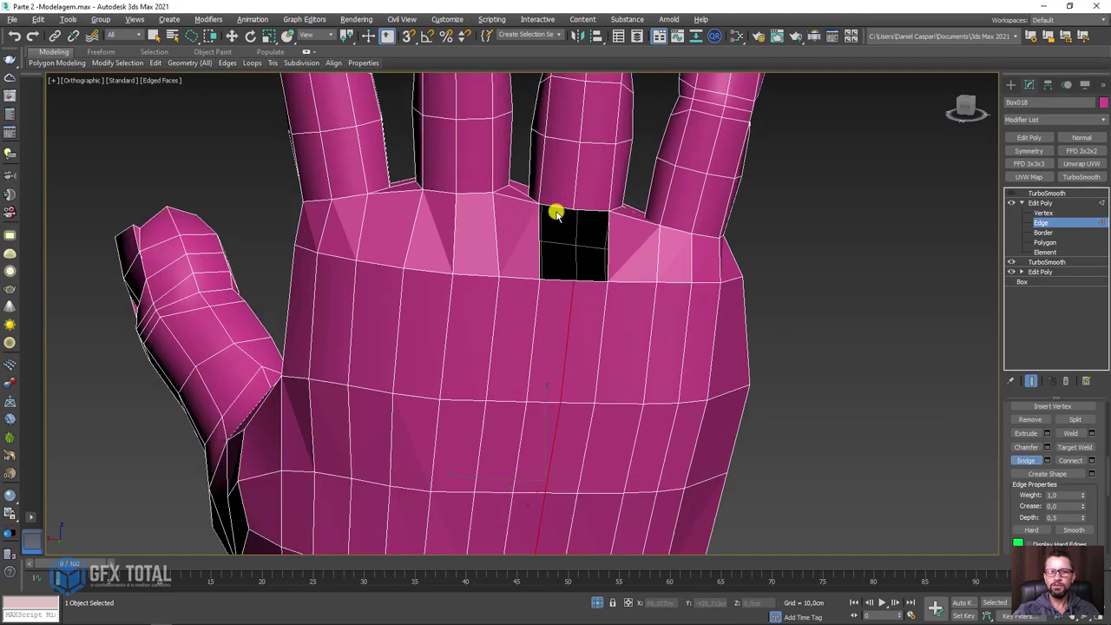
left_click(555, 280)
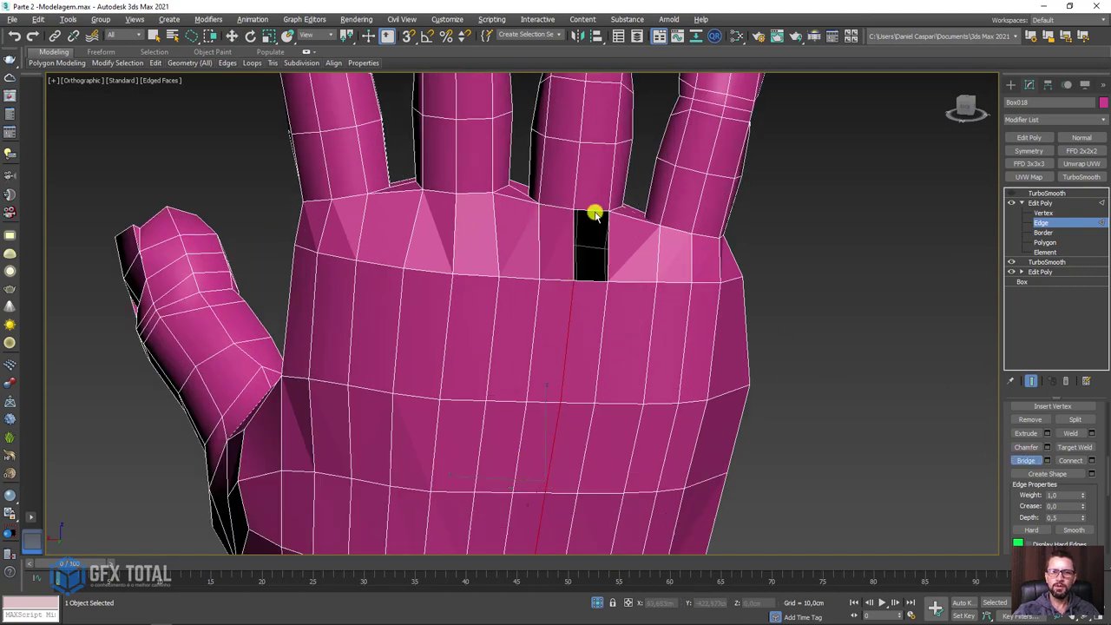
left_click(588, 282)
scroll(582, 272, "down", 3)
scroll(651, 317, "down", 3)
mouse_move(652, 317)
middle_mouse_down("alt")
mouse_move(595, 327)
mouse_move(655, 324)
middle_mouse_up("alt")
left_click(1052, 193)
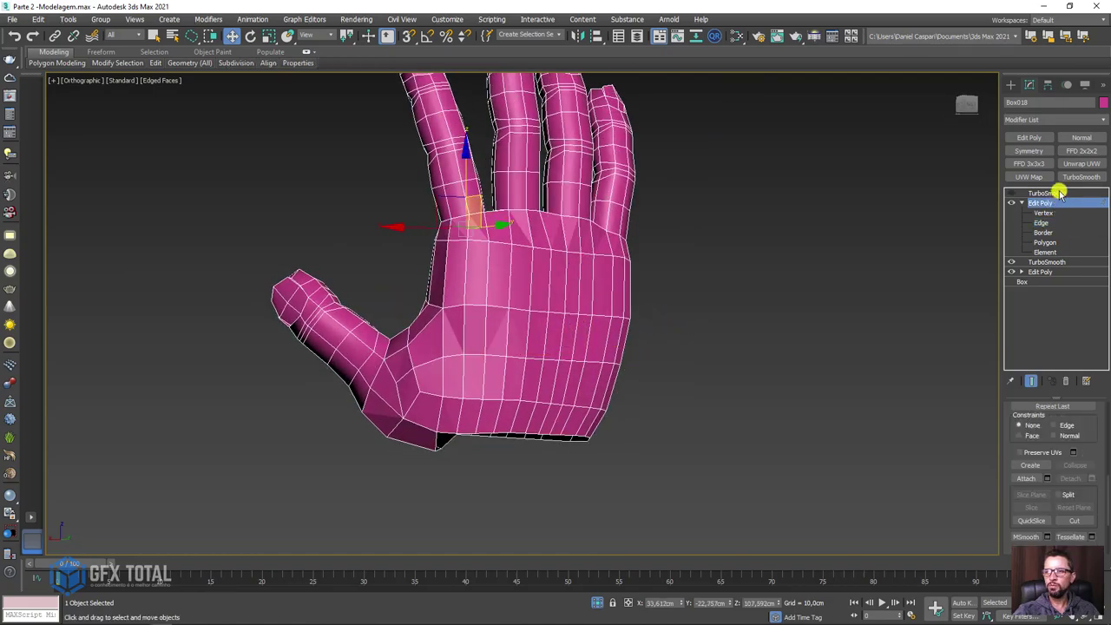
Enable the top TurboSmooth at 3 iterations with Isoline Display and view the hand front-on.
left_click(1011, 193)
mouse_move(696, 298)
middle_mouse_down("alt")
mouse_move(429, 315)
mouse_move(662, 310)
mouse_move(719, 347)
middle_mouse_up("alt")
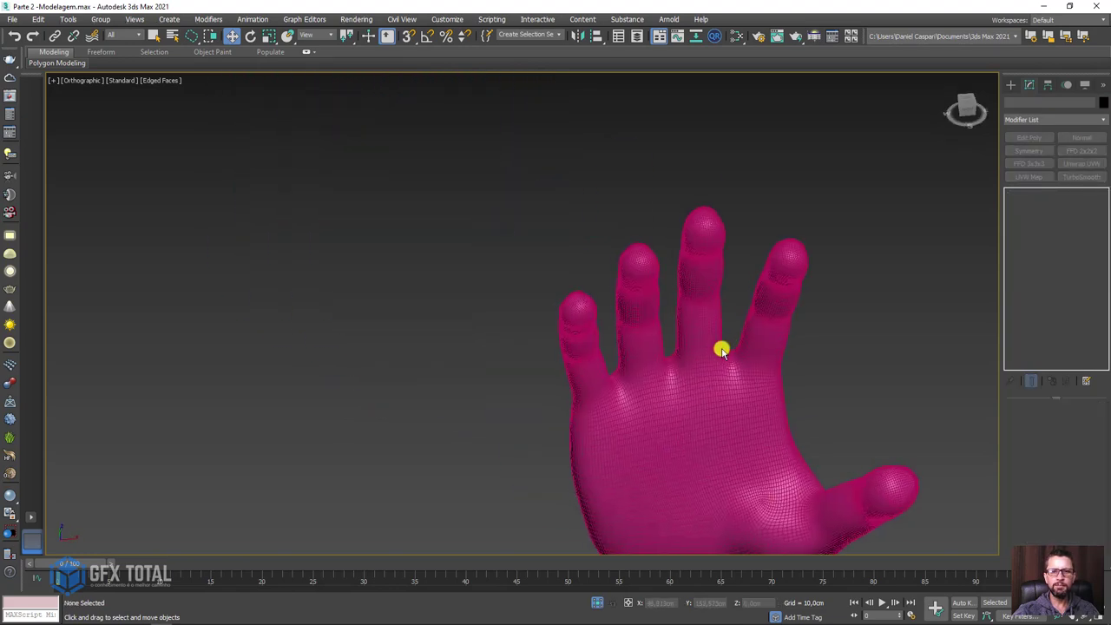
left_click(1048, 458)
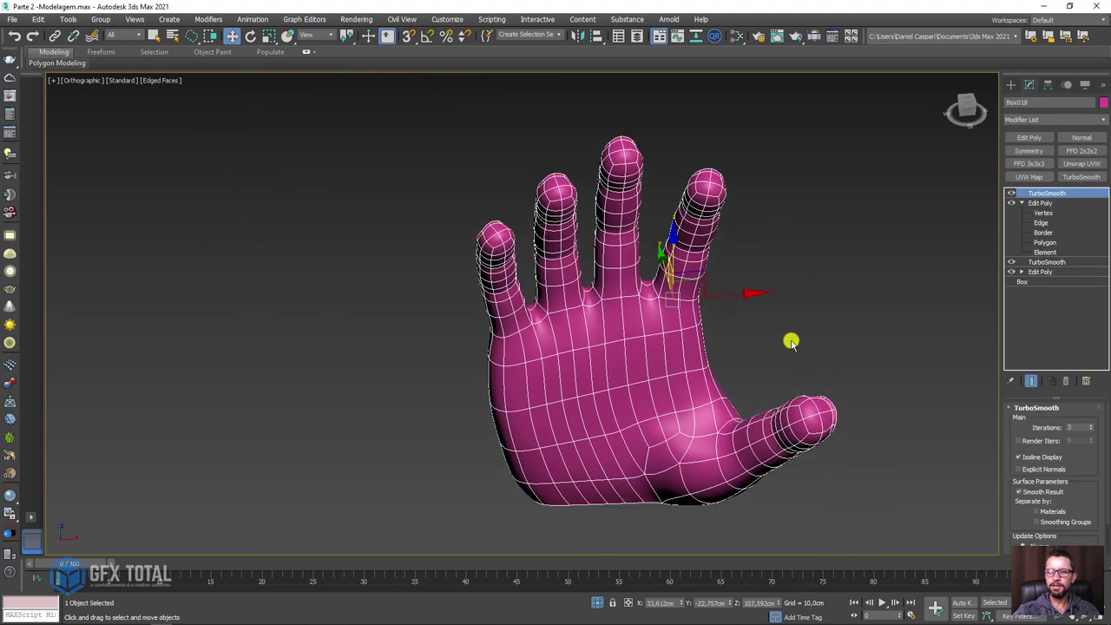
mouse_move(789, 340)
middle_mouse_down("alt")
mouse_move(599, 303)
mouse_move(456, 332)
mouse_move(479, 258)
middle_mouse_up("alt")
scroll(453, 367, "up", 2)
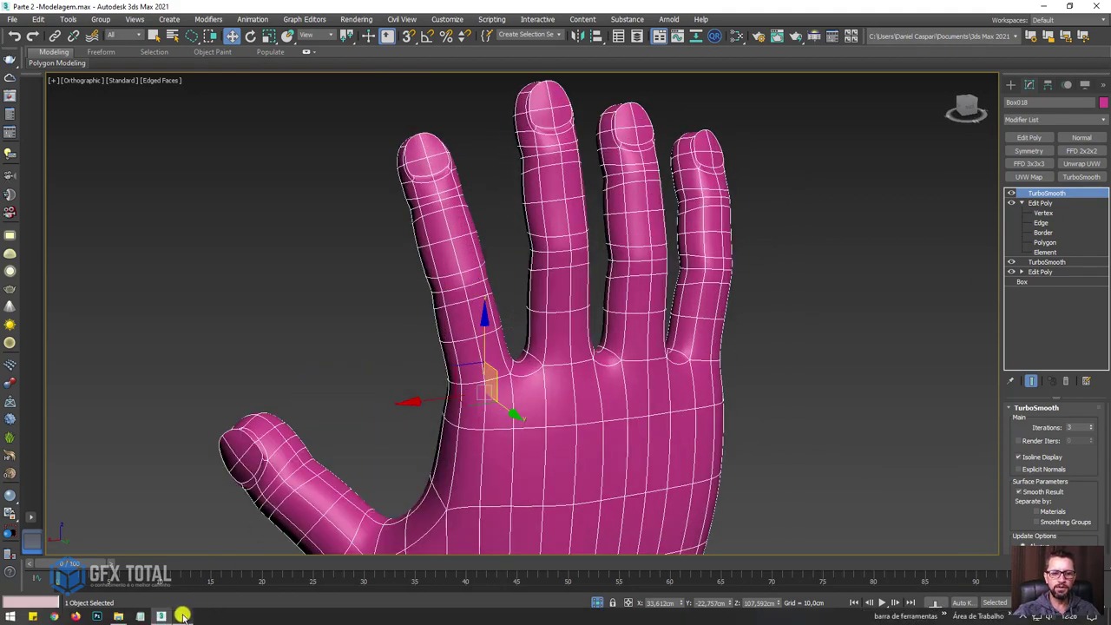
Bring up the PureRef board and zoom into the dark back-of-hand photo.
left_click(183, 616)
scroll(339, 178, "up", 3)
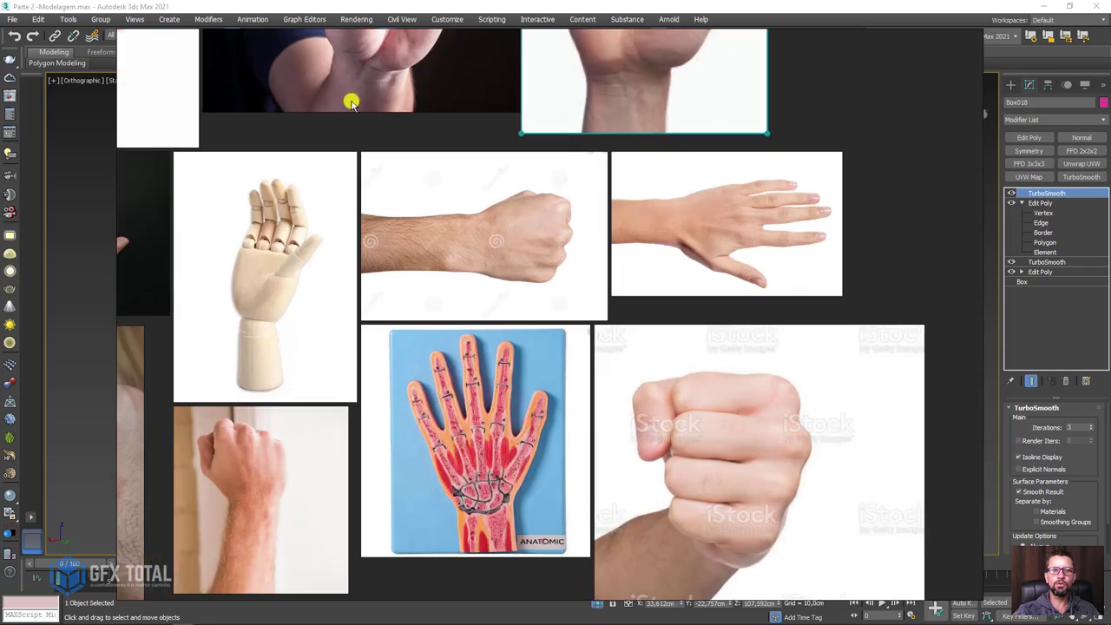
mouse_move(350, 99)
left_mouse_down()
mouse_move(442, 263)
mouse_move(314, 94)
left_mouse_up()
scroll(379, 176, "down", 3)
scroll(650, 409, "up", 2)
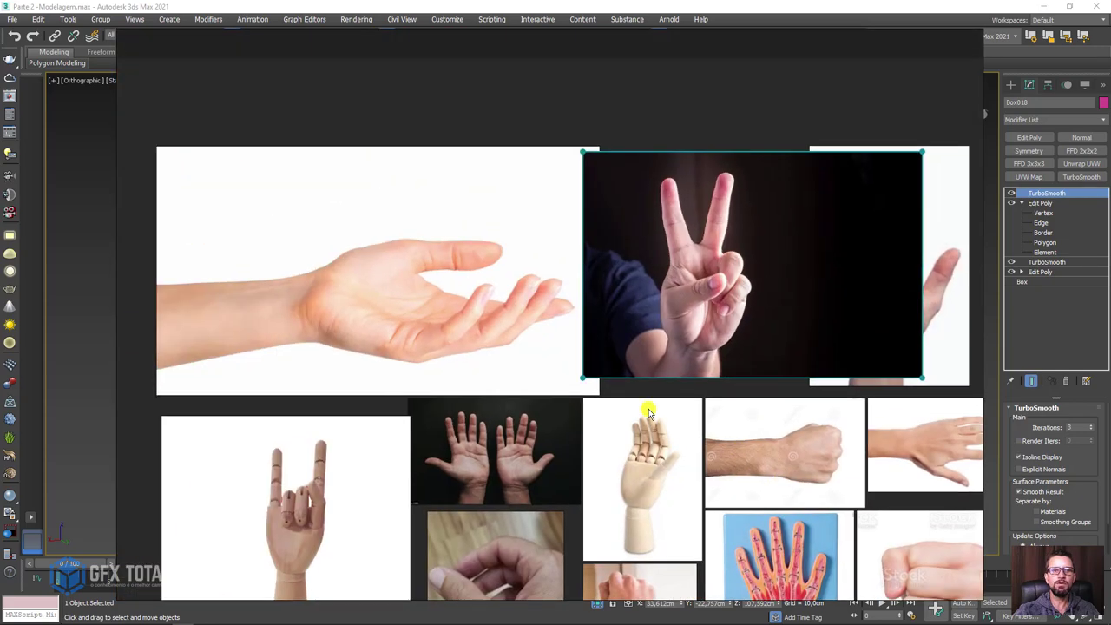
scroll(384, 330, "up", 2)
scroll(392, 275, "up", 3)
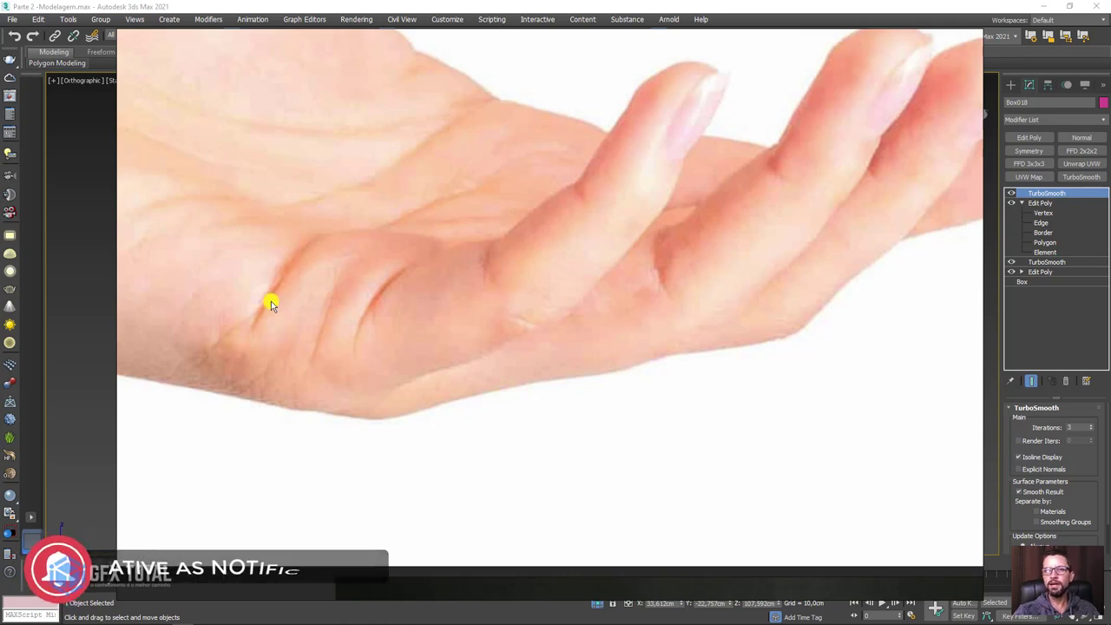
scroll(270, 299, "down", 1)
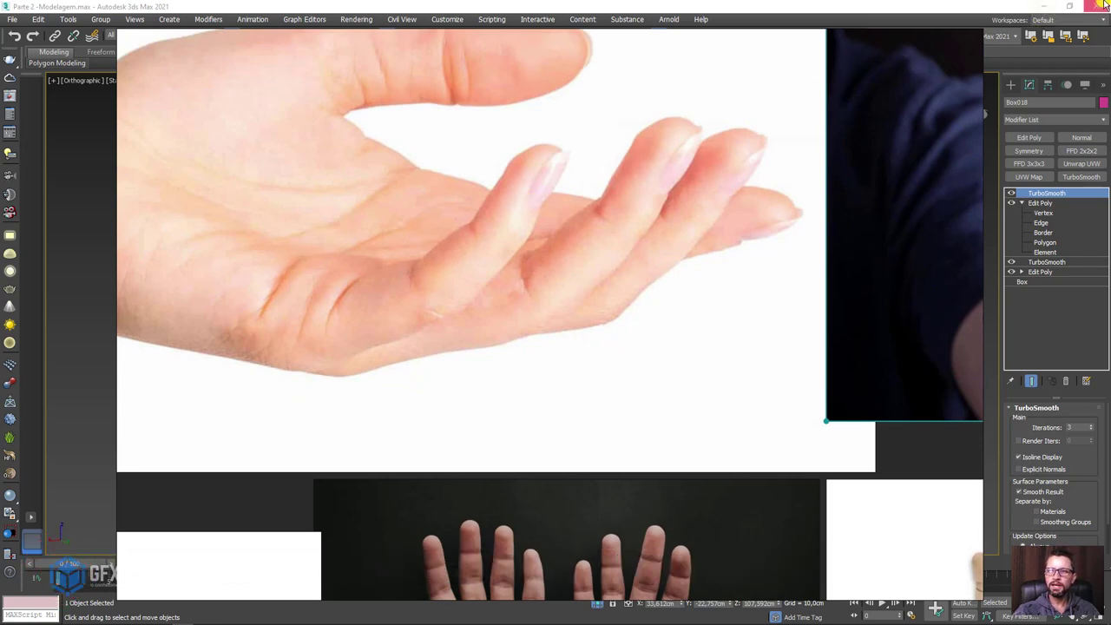
Switch back to the 3ds Max hand model and pan its view.
left_click(889, 6)
scroll(707, 281, "down", 3)
scroll(672, 300, "up", 3)
scroll(694, 312, "up", 1)
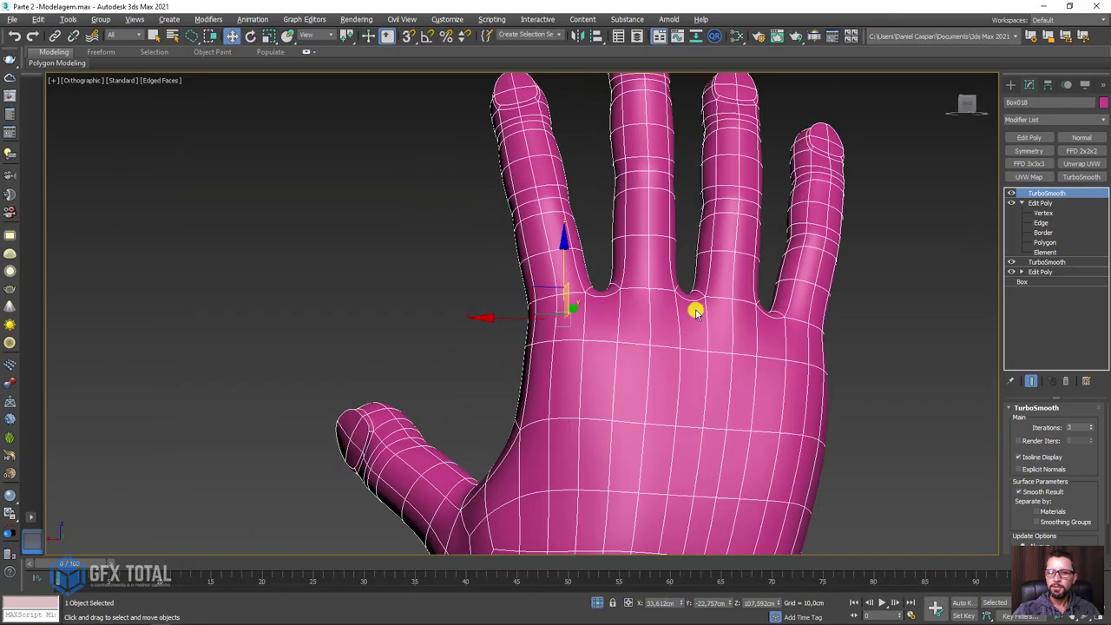
scroll(694, 313, "down", 1)
middle_click_drag(695, 312, 644, 238)
scroll(921, 258, "down", 1)
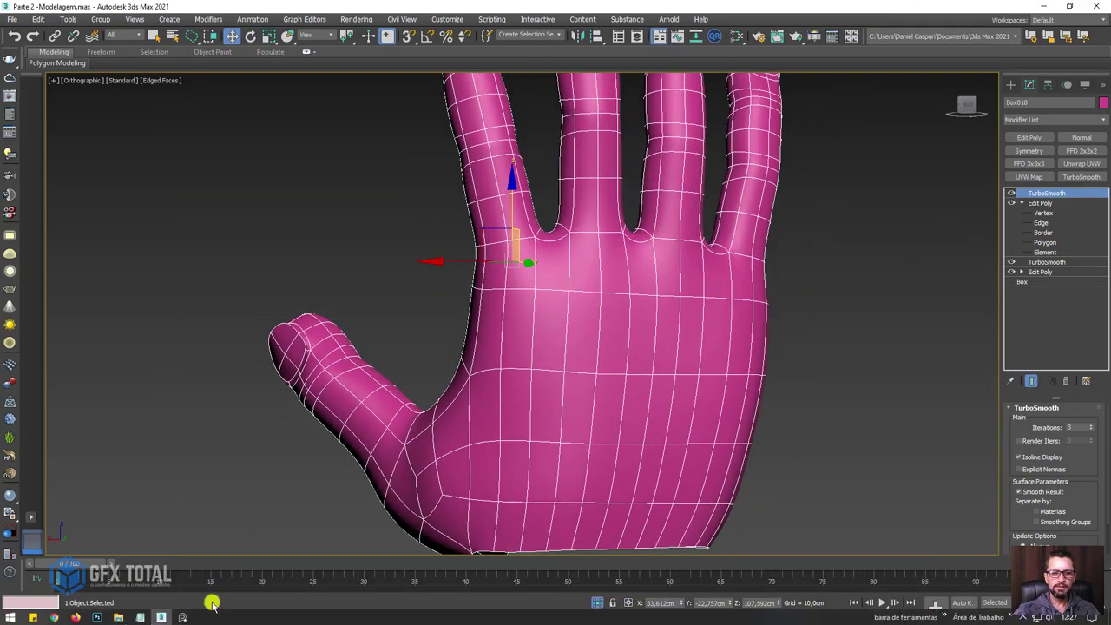
Zoom into the reference photo again, circle a knuckle, then clear the sketch marks.
left_click(182, 615)
scroll(564, 343, "down", 4)
middle_click_drag(627, 414, 434, 322)
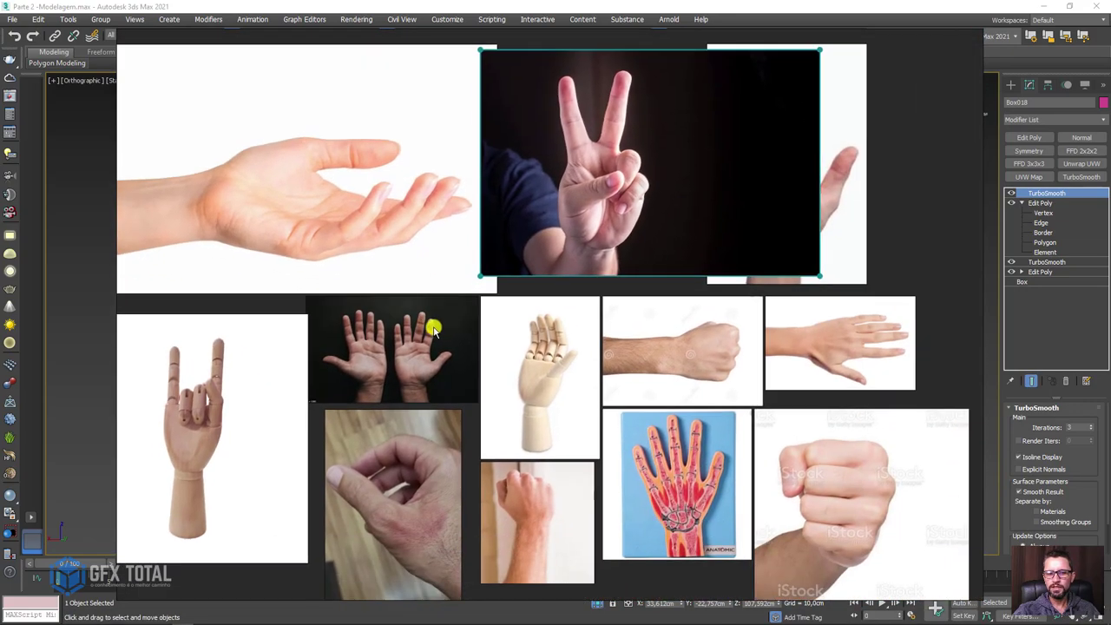
scroll(768, 342, "up", 3)
scroll(584, 367, "up", 1)
scroll(689, 353, "down", 1)
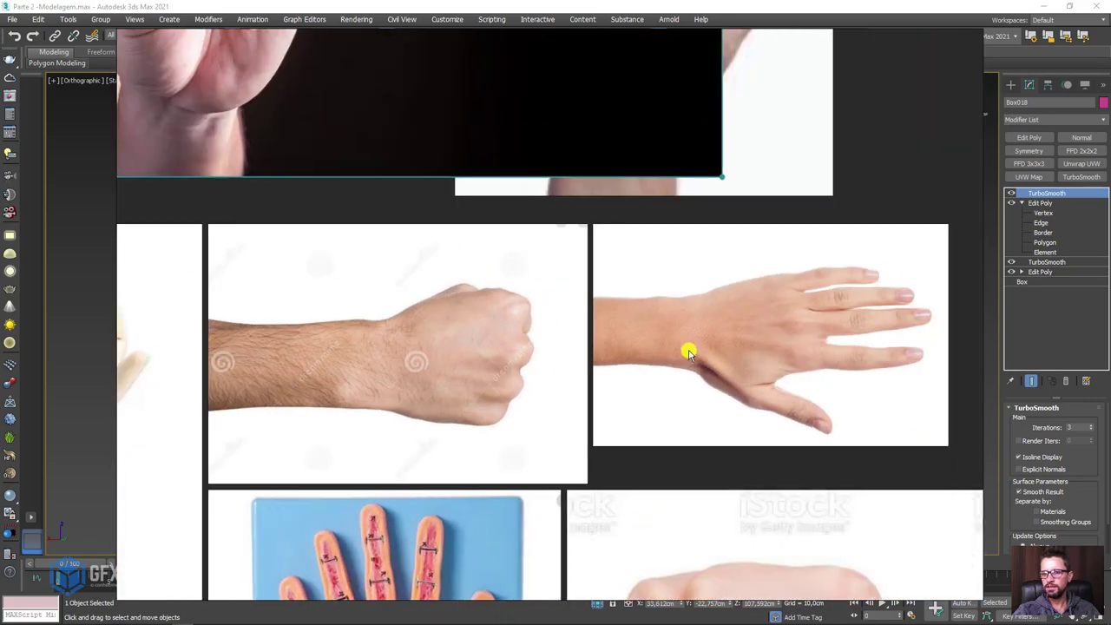
scroll(744, 325, "up", 2)
scroll(713, 316, "up", 3)
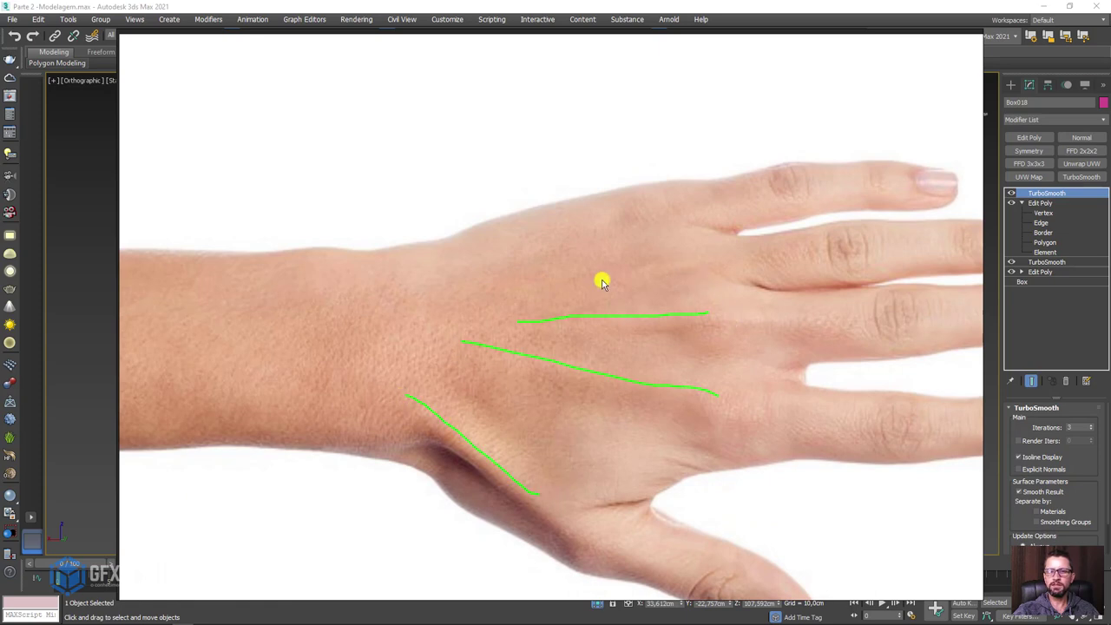
mouse_move(697, 205)
left_mouse_down()
mouse_move(664, 218)
mouse_move(685, 239)
left_mouse_up()
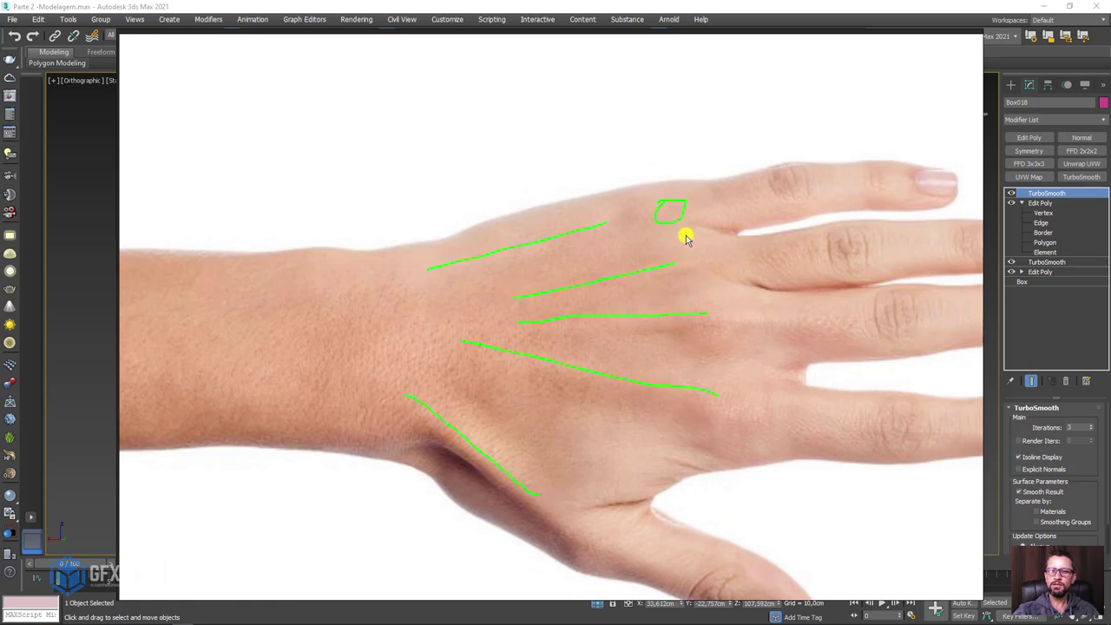
key("Escape")
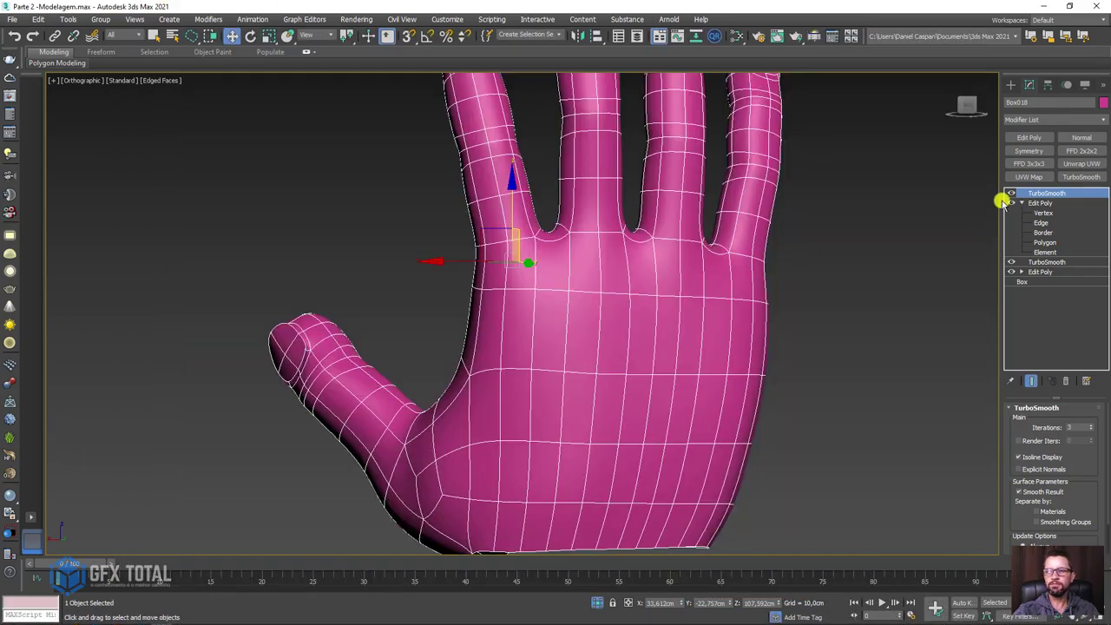
Hide the TurboSmooth and enter Edit Poly Vertex level on the hand.
left_click(1011, 193)
left_click(1042, 212)
middle_click_drag(918, 228, 590, 268, "alt")
scroll(508, 236, "up", 3)
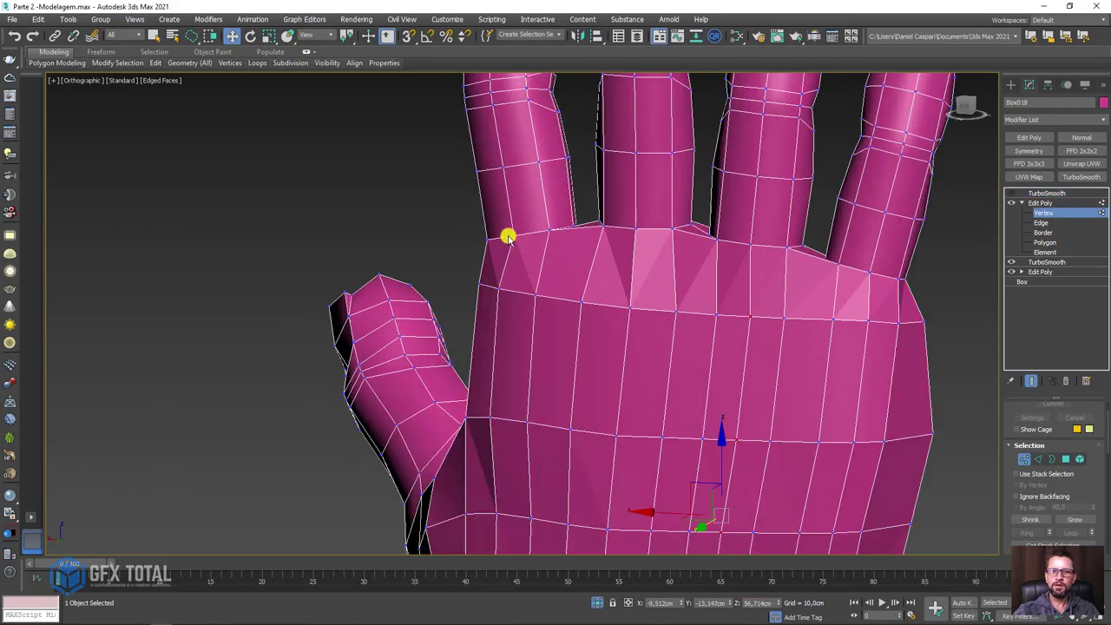
Select three finger-base vertices and slide them along the surface with the Normal constraint.
left_click(514, 235)
mouse_move(513, 234)
middle_mouse_down("alt")
mouse_move(584, 255)
mouse_move(631, 213)
middle_mouse_up("alt")
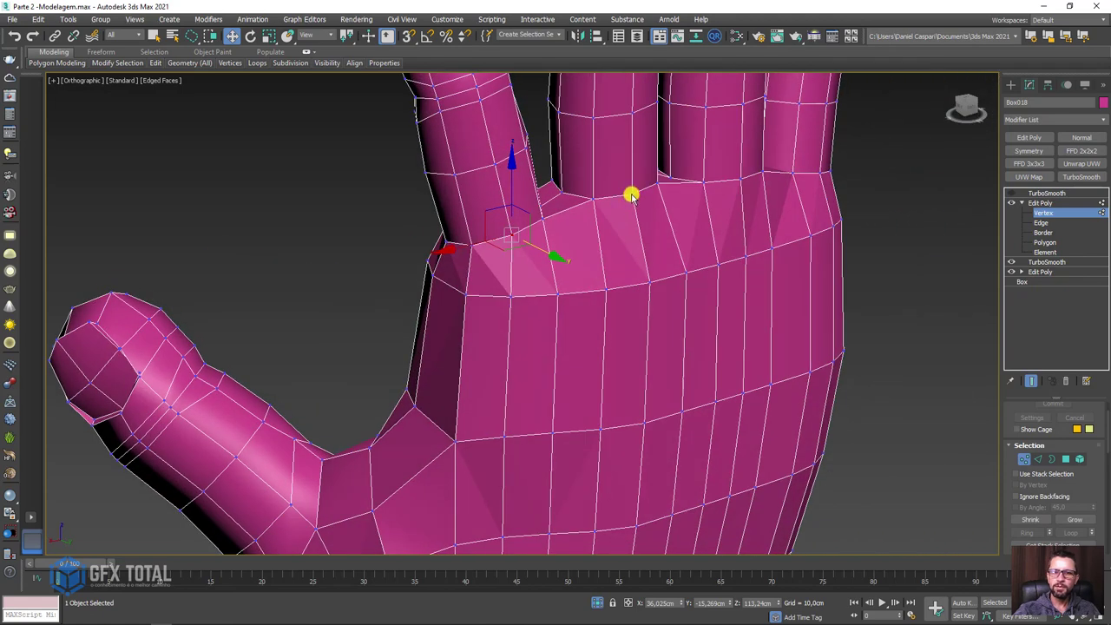
left_click(631, 195, "ctrl")
left_click(796, 182, "ctrl")
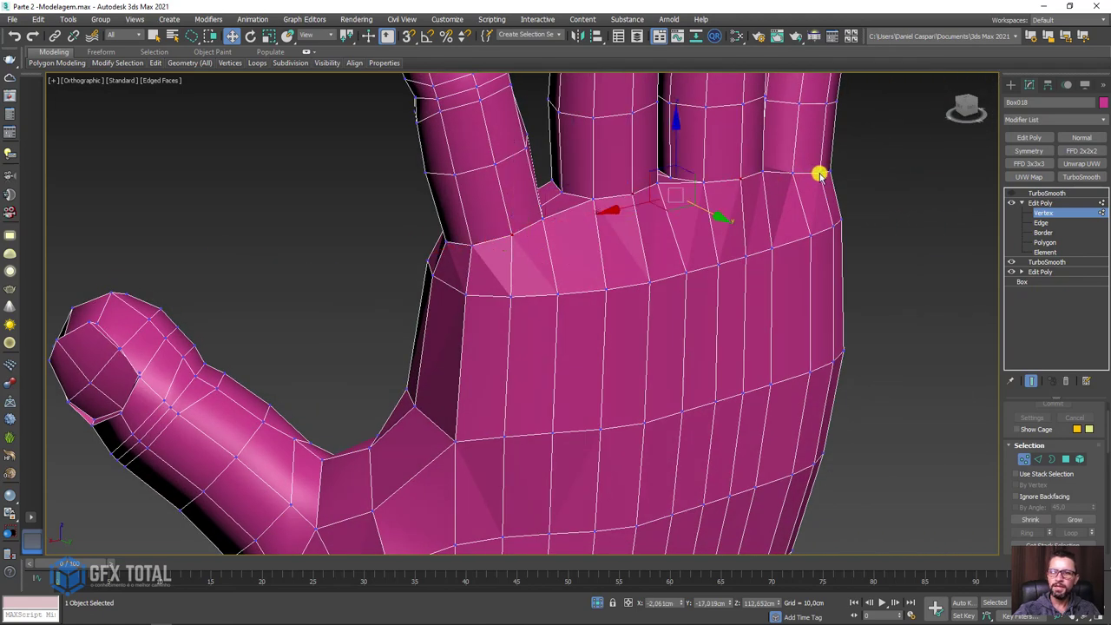
middle_click_drag(890, 237, 851, 260, "alt")
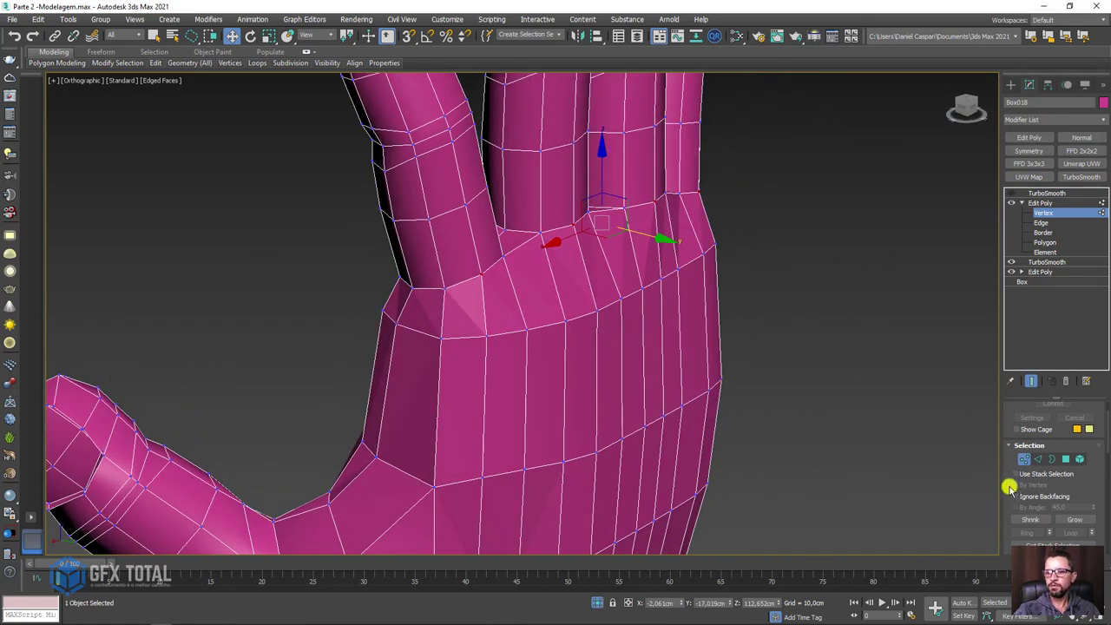
left_click_drag(1009, 488, 1006, 191)
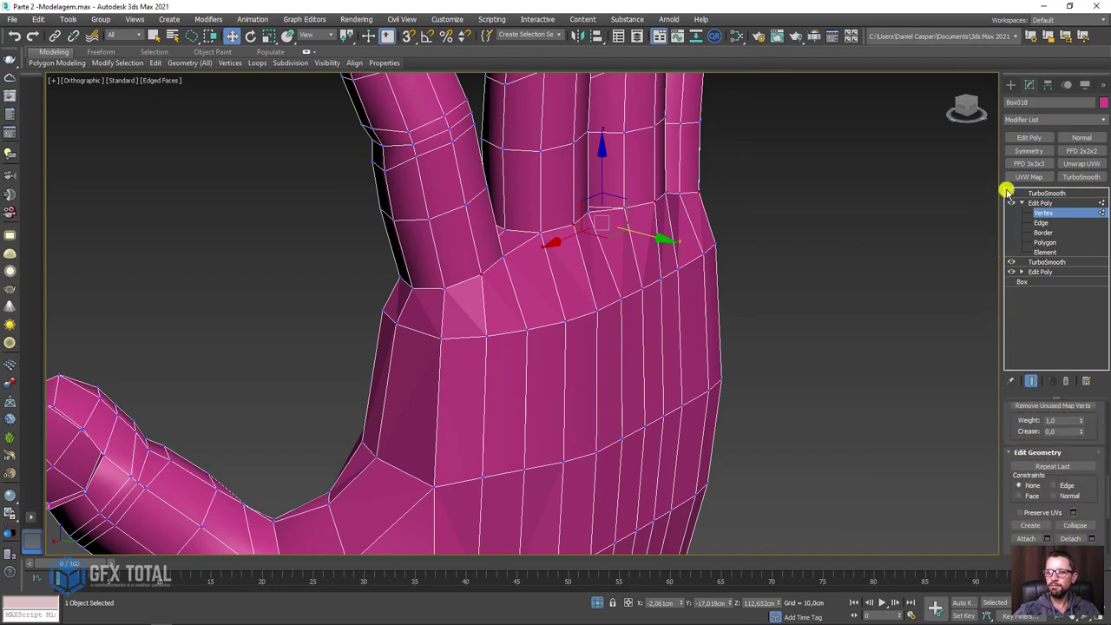
scroll(1069, 494, "down", 1)
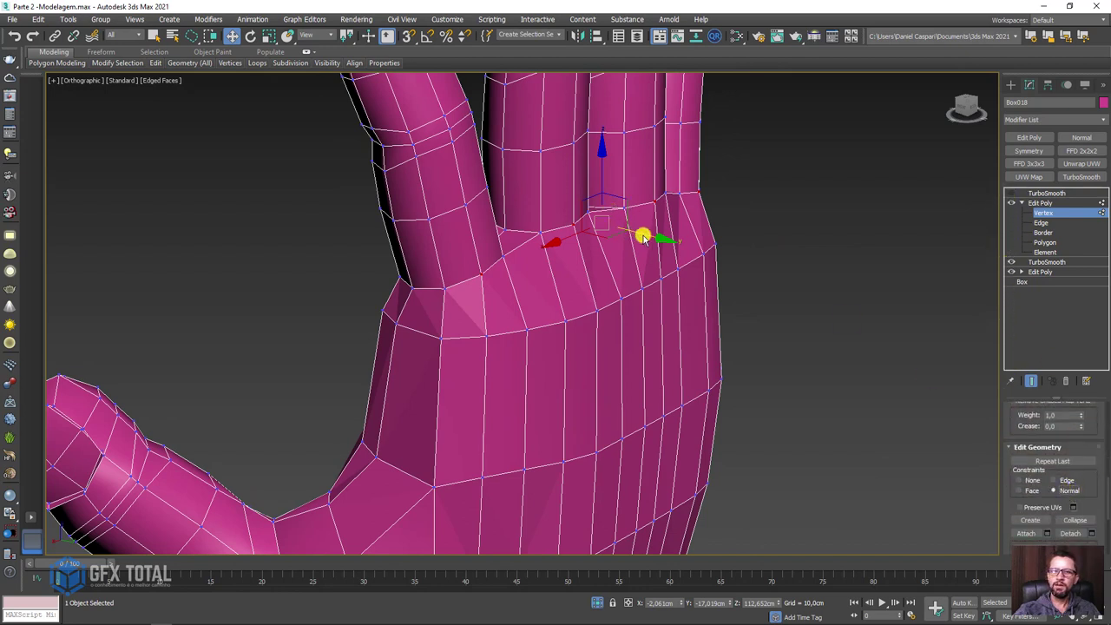
mouse_move(644, 235)
left_mouse_down()
mouse_move(664, 235)
mouse_move(677, 260)
left_mouse_up()
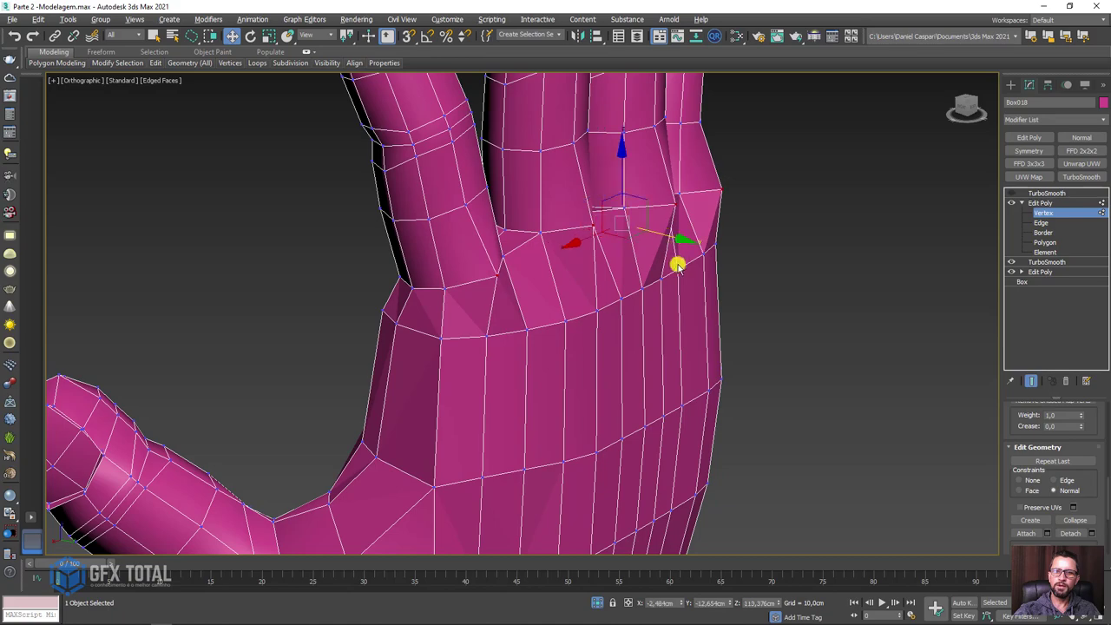
mouse_move(677, 260)
middle_mouse_down("alt")
mouse_move(607, 249)
mouse_move(501, 254)
middle_mouse_up("alt")
middle_click_drag(373, 234, 373, 301)
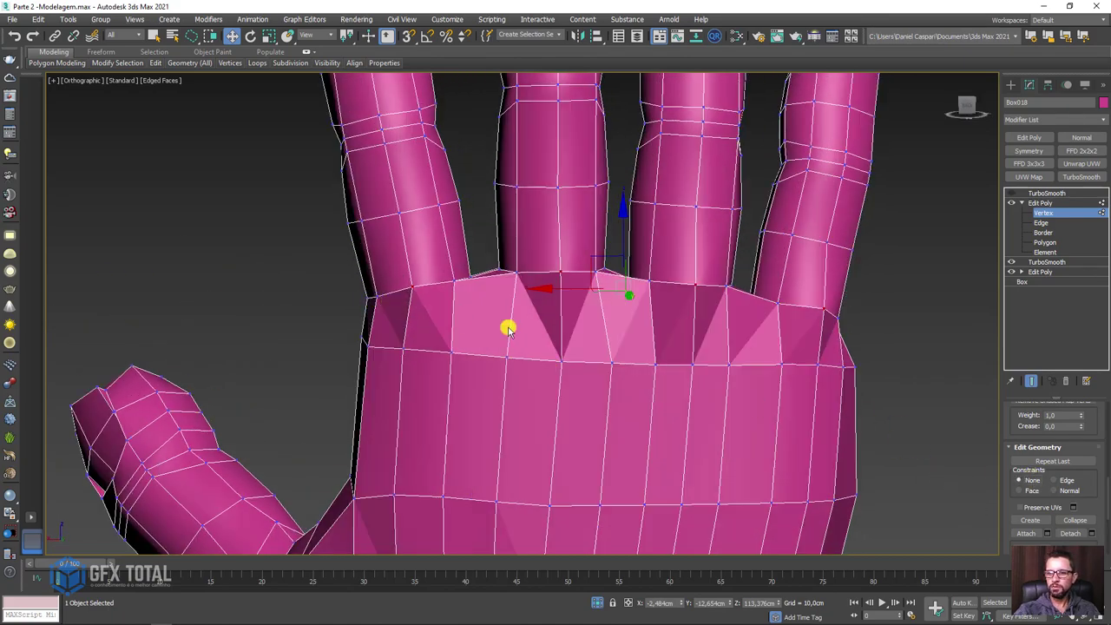
Select side and finger-base vertices and move the middle-finger base vertex down and right.
left_click_drag(360, 296, 360, 278)
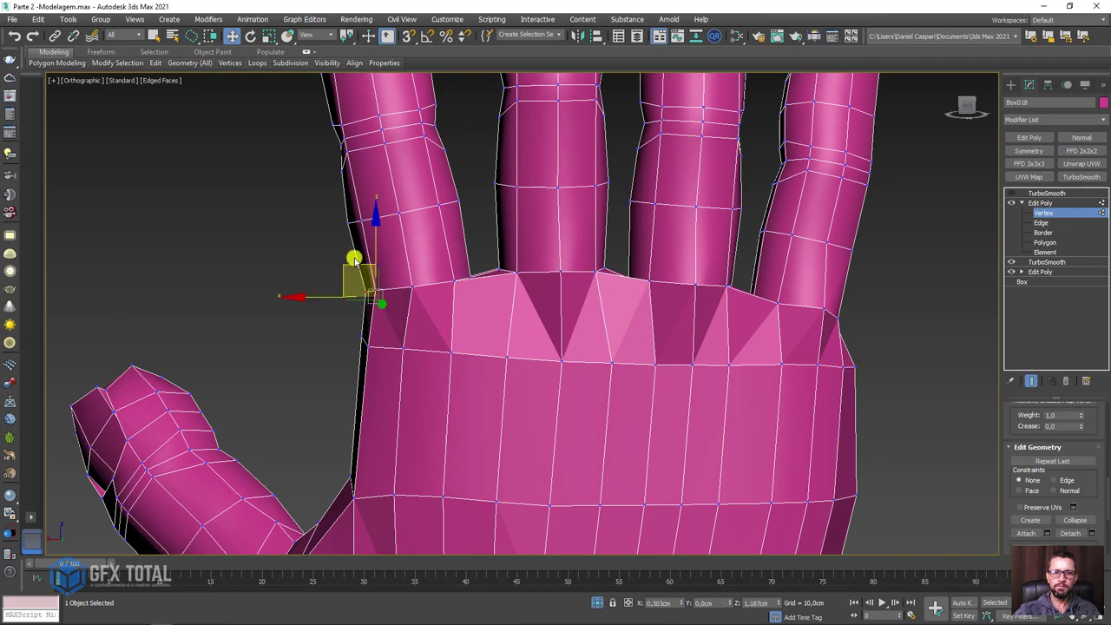
middle_click_drag(353, 258, 475, 286, "alt")
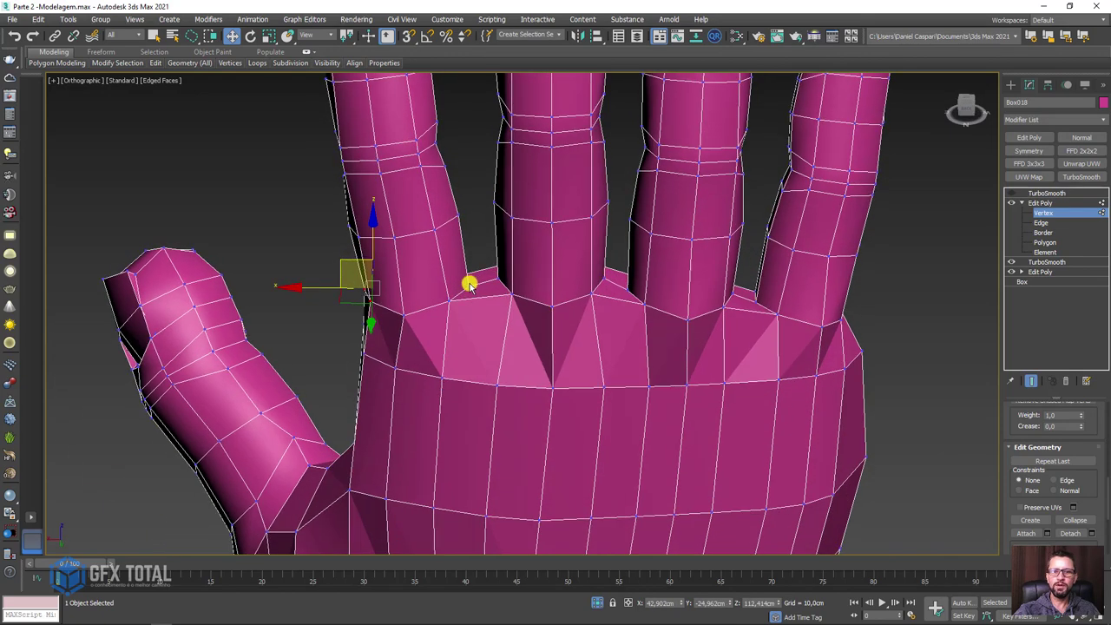
left_click(469, 284)
left_click(489, 280)
scroll(488, 280, "up", 4)
left_click(531, 305)
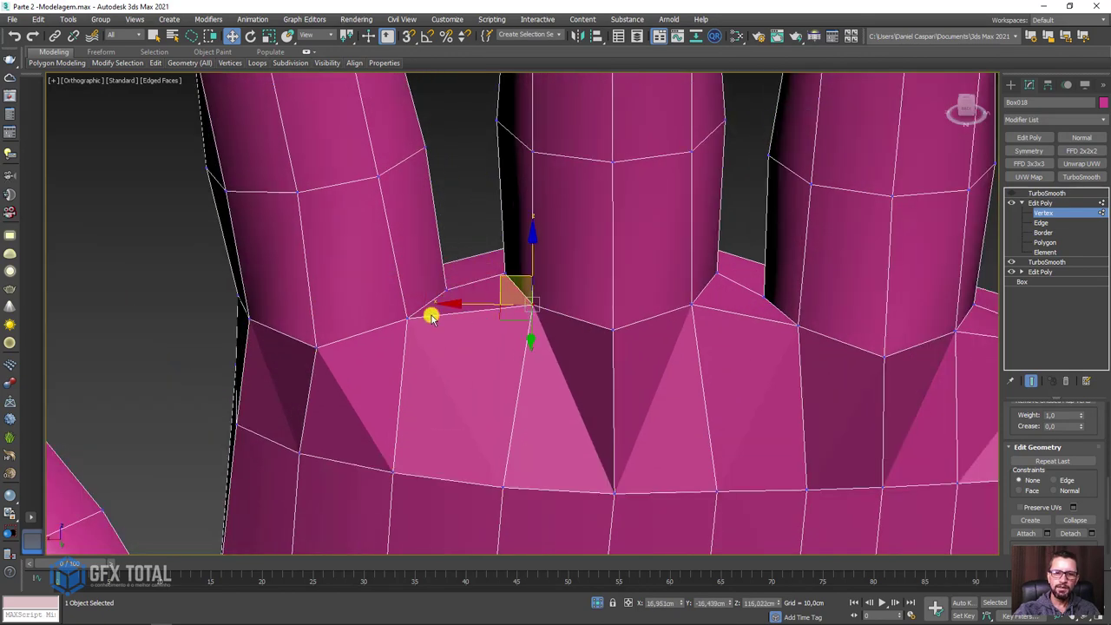
mouse_move(408, 317)
middle_mouse_down("alt")
mouse_move(448, 315)
mouse_move(454, 287)
middle_mouse_up("alt")
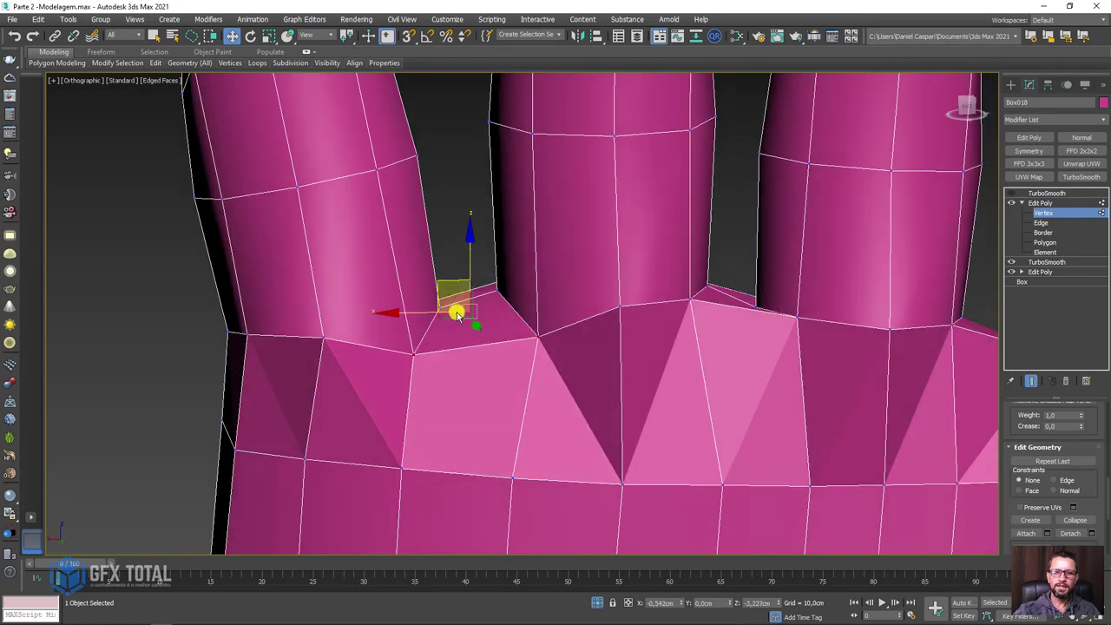
left_click(687, 303)
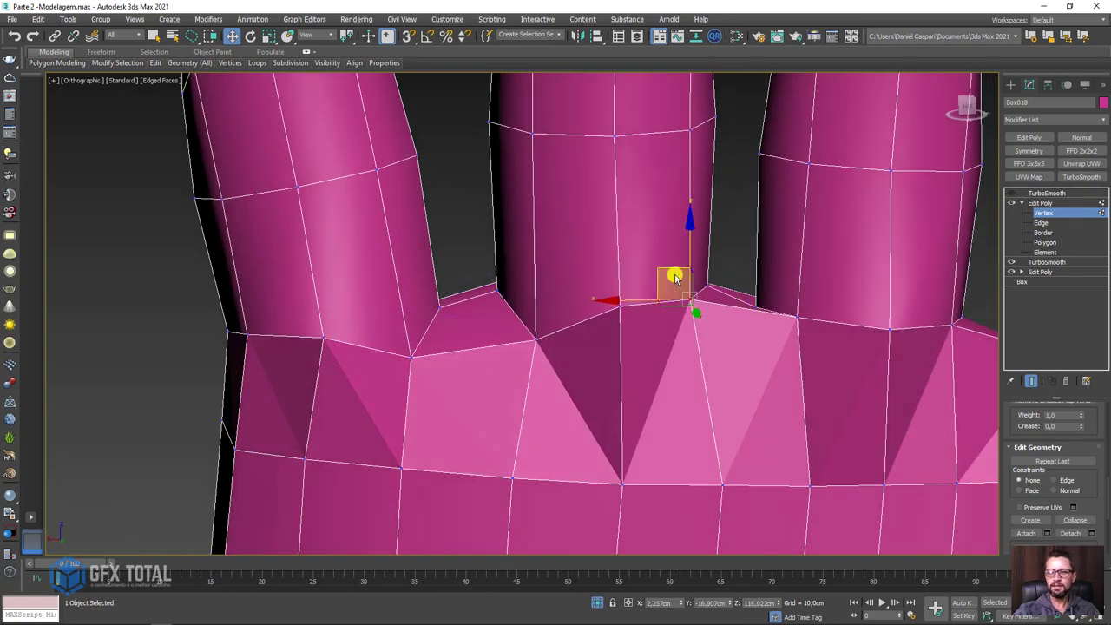
left_click_drag(694, 298, 715, 327)
Move the ring-finger base vertex down and right, then select the next two finger-base vertices.
left_click(791, 319)
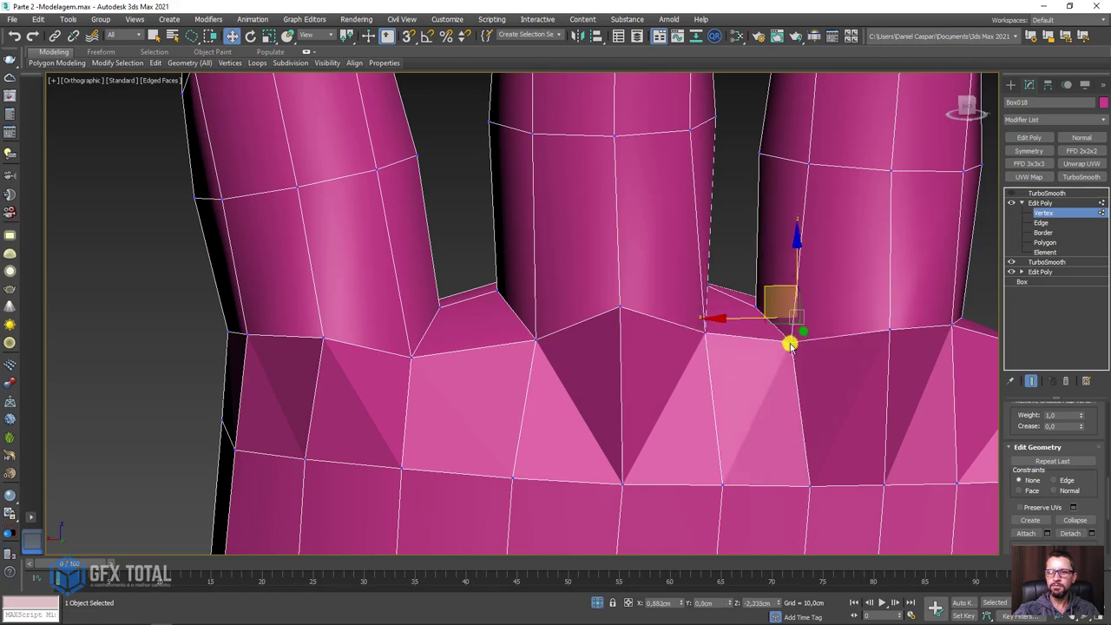
middle_click_drag(887, 352, 616, 319)
left_click_drag(656, 301, 727, 333)
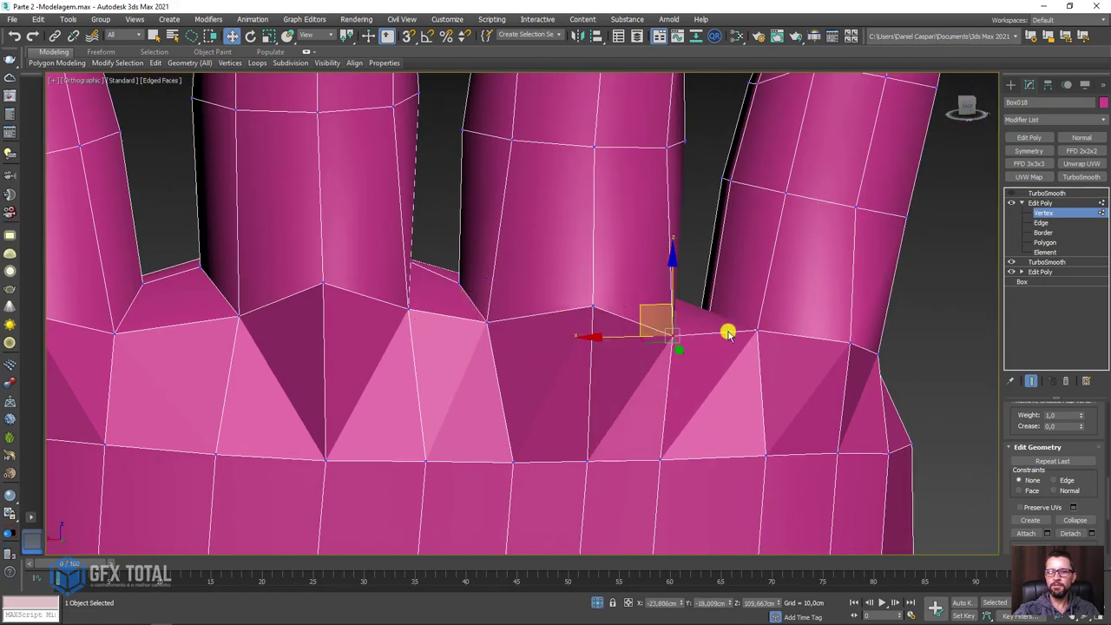
left_click(756, 331)
mouse_move(721, 350)
middle_mouse_down("alt")
mouse_move(682, 367)
mouse_move(850, 347)
mouse_move(647, 327)
middle_mouse_up("alt")
scroll(703, 347, "up", 2)
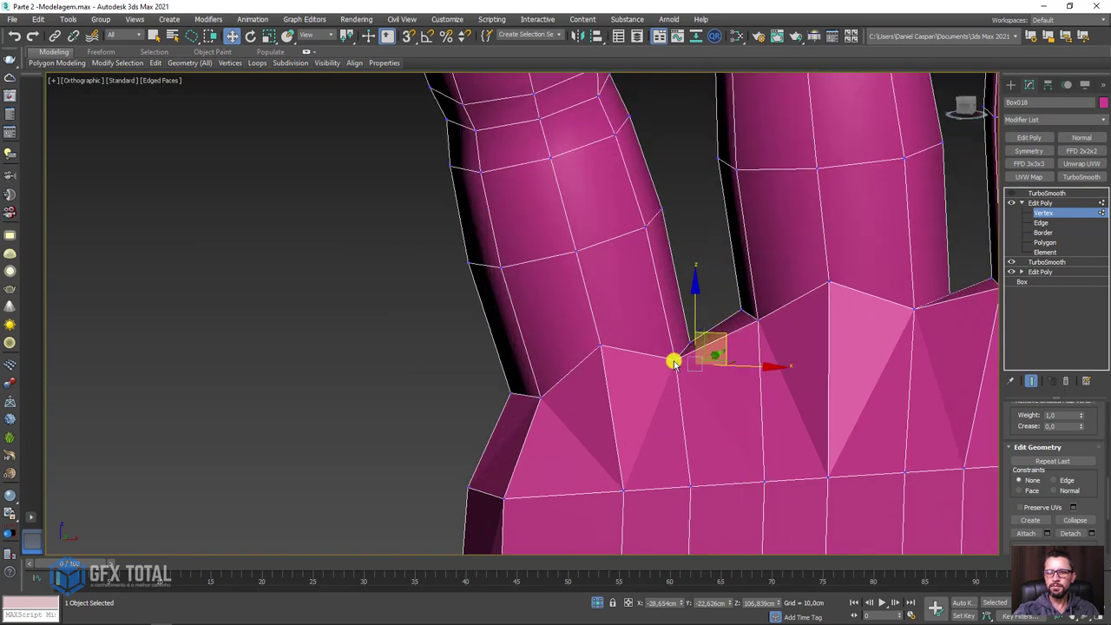
left_click(753, 319, "ctrl")
Rotate and scale the selected vertices, then select the finger-gap vertices between middle and ring fingers.
key("e")
key("r")
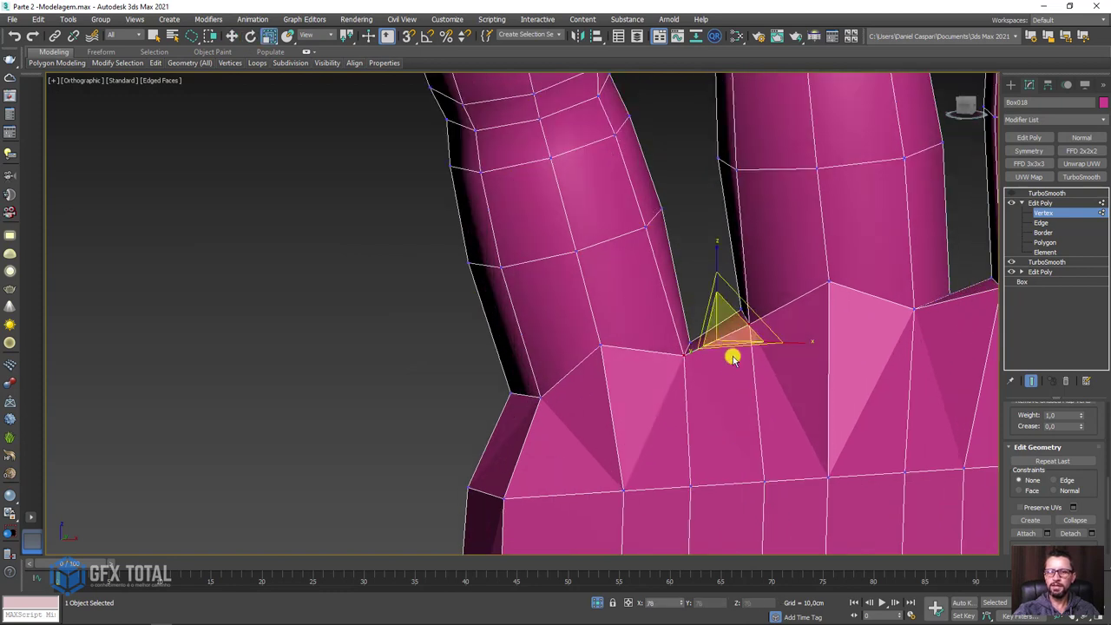
mouse_move(734, 347)
middle_mouse_down("alt")
mouse_move(642, 293)
mouse_move(706, 312)
middle_mouse_up("alt")
left_click(769, 304)
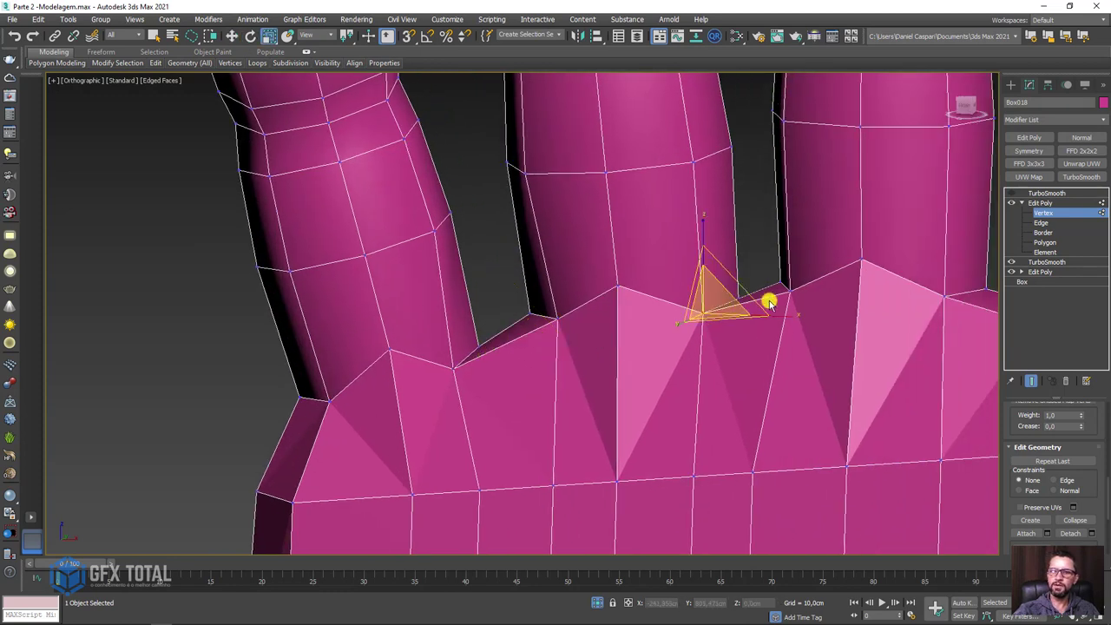
middle_click_drag(856, 322, 784, 286)
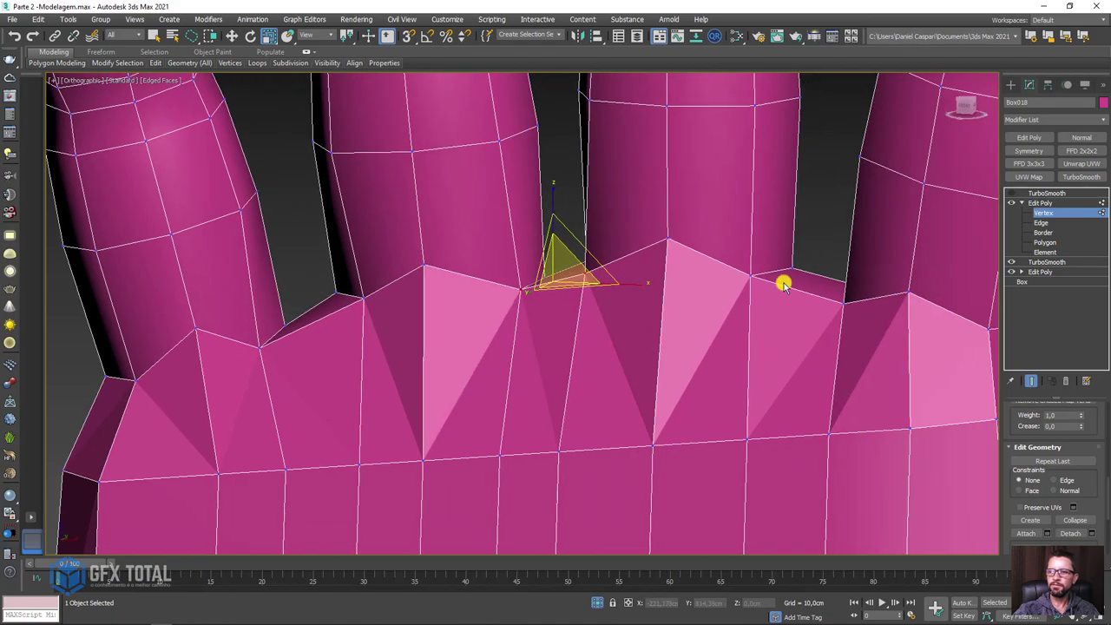
left_click(756, 276)
left_click(843, 298, "ctrl")
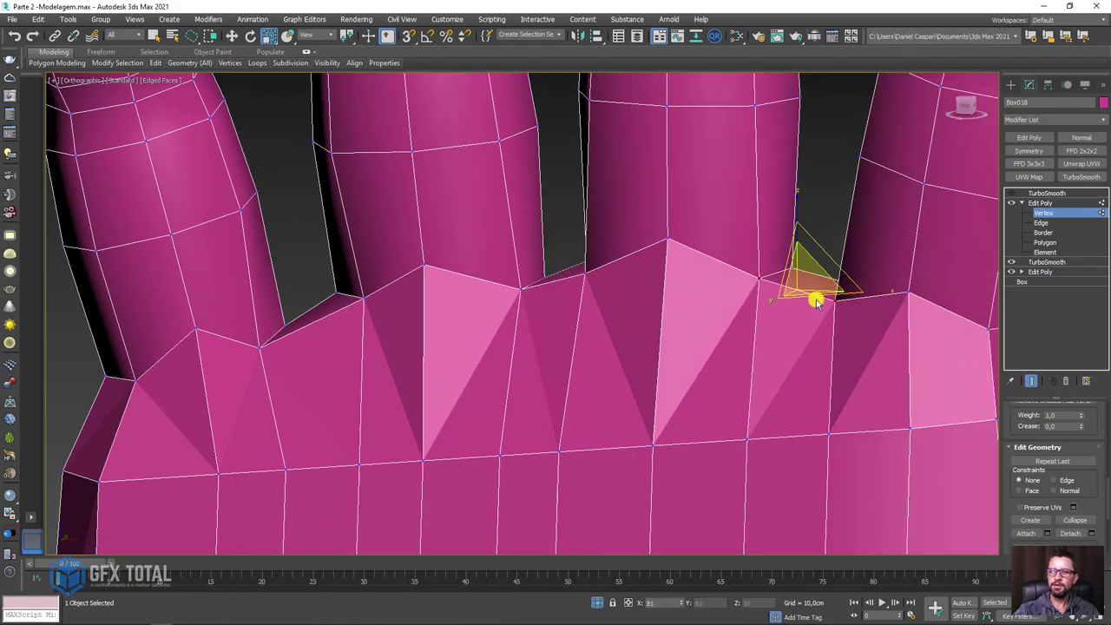
scroll(833, 312, "down", 5)
mouse_move(878, 356)
middle_mouse_down("alt")
mouse_move(863, 379)
mouse_move(605, 280)
middle_mouse_up("alt")
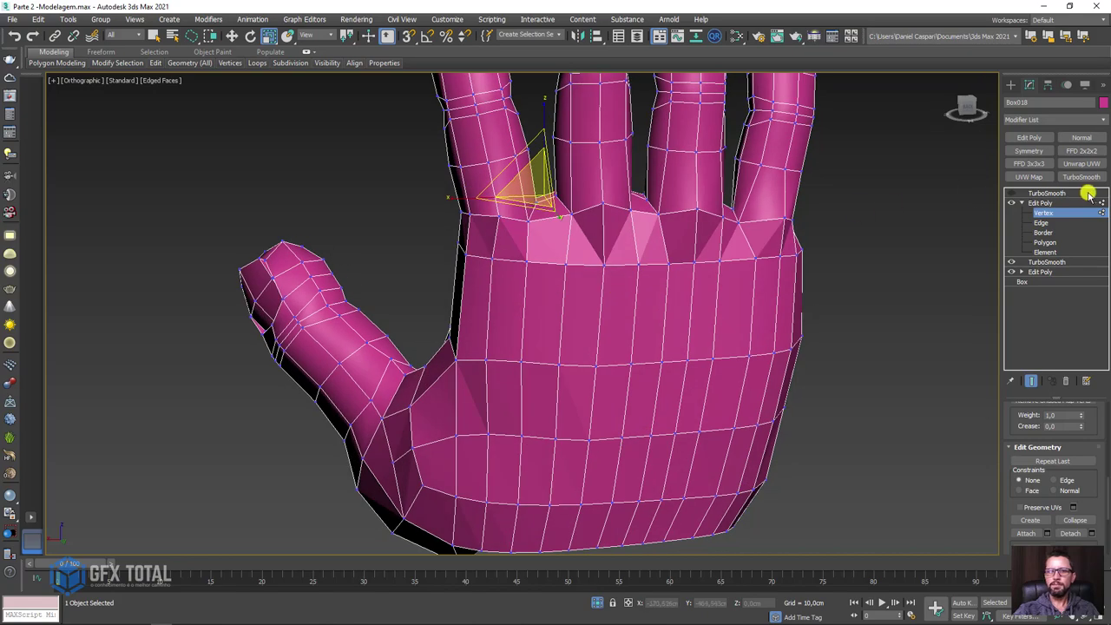
Preview the hand with the top TurboSmooth on, then switch it off and re-enter Edit Poly sub-object editing.
left_click(1054, 204)
left_click(1046, 193)
left_click(1011, 193)
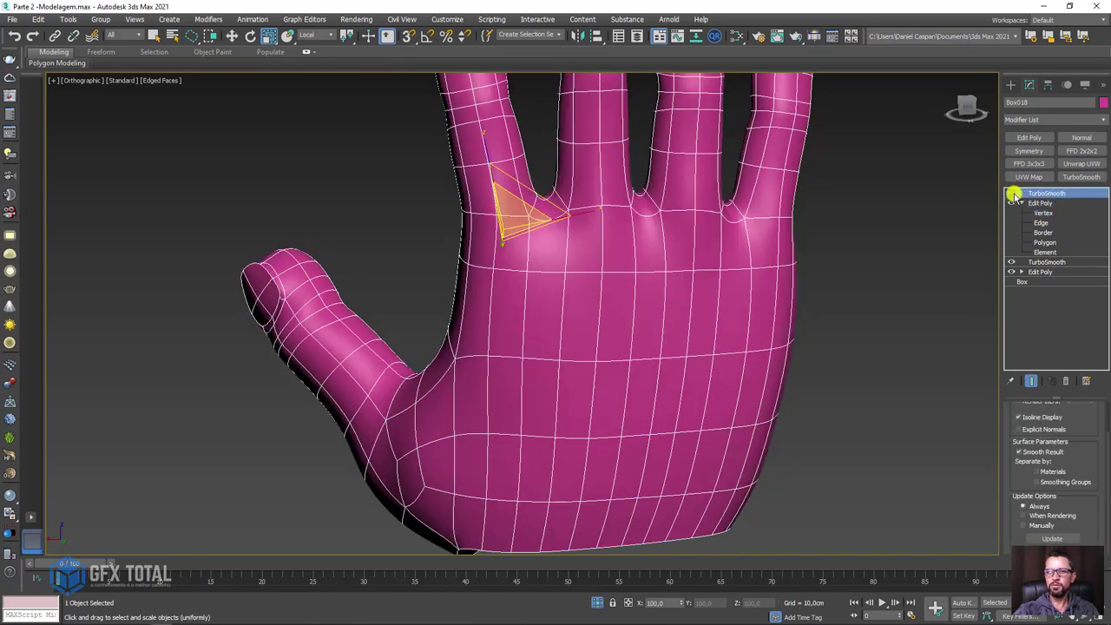
scroll(753, 328, "down", 3)
scroll(617, 170, "up", 3)
mouse_move(617, 174)
middle_mouse_down()
mouse_move(619, 303)
mouse_move(855, 234)
middle_mouse_up()
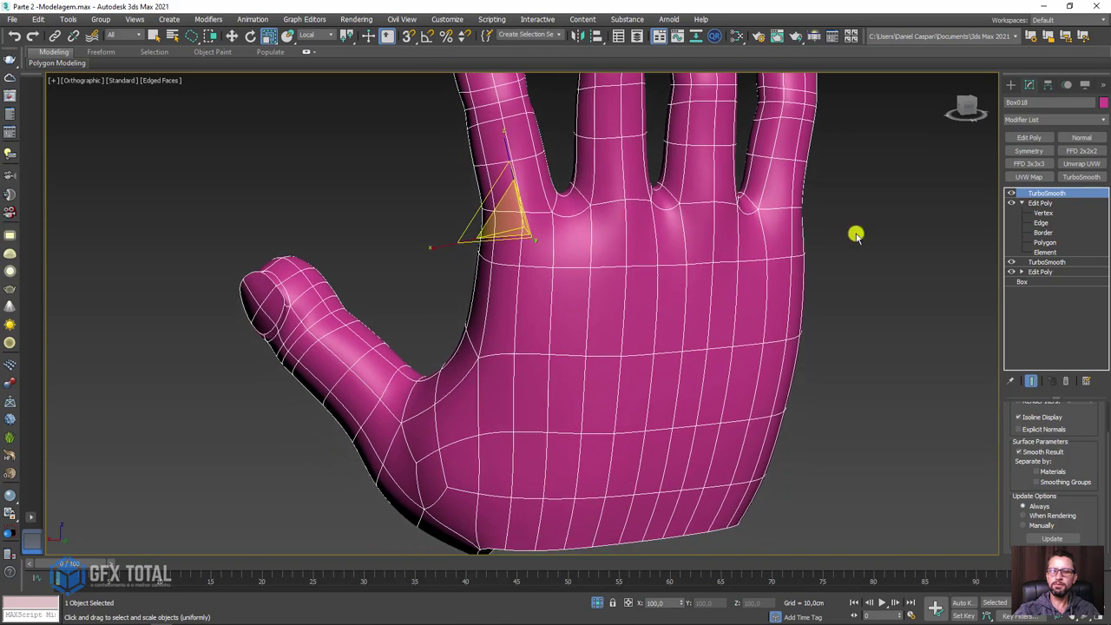
left_click(1012, 194)
left_click(1042, 214)
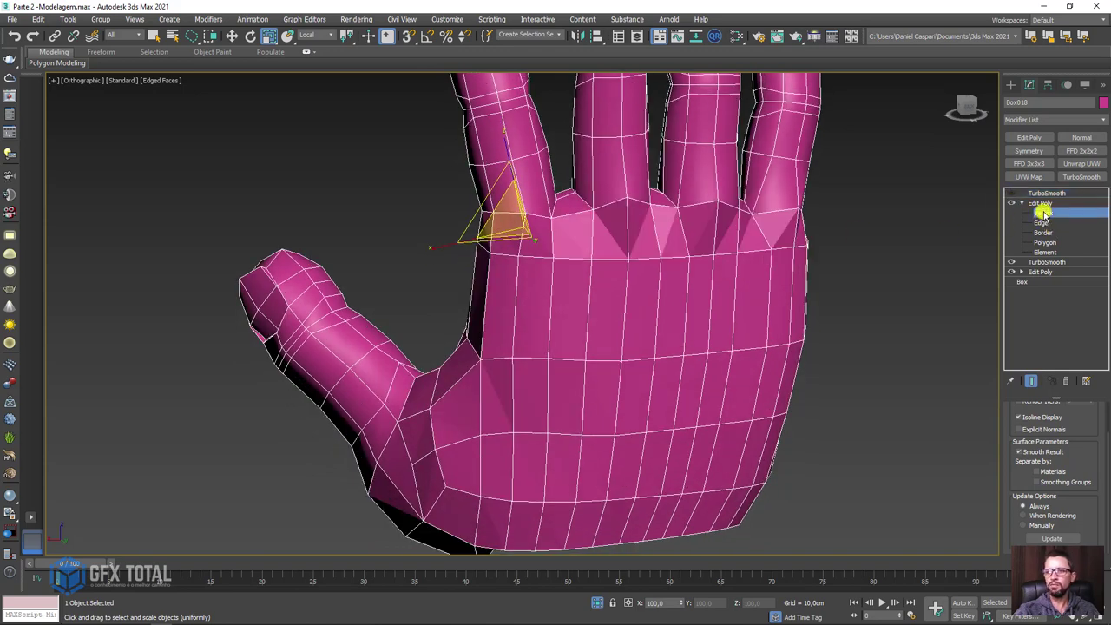
Select two vertical hand edges plus the lower palm edge, then switch Edit Poly to Polygon level.
left_click(1041, 223)
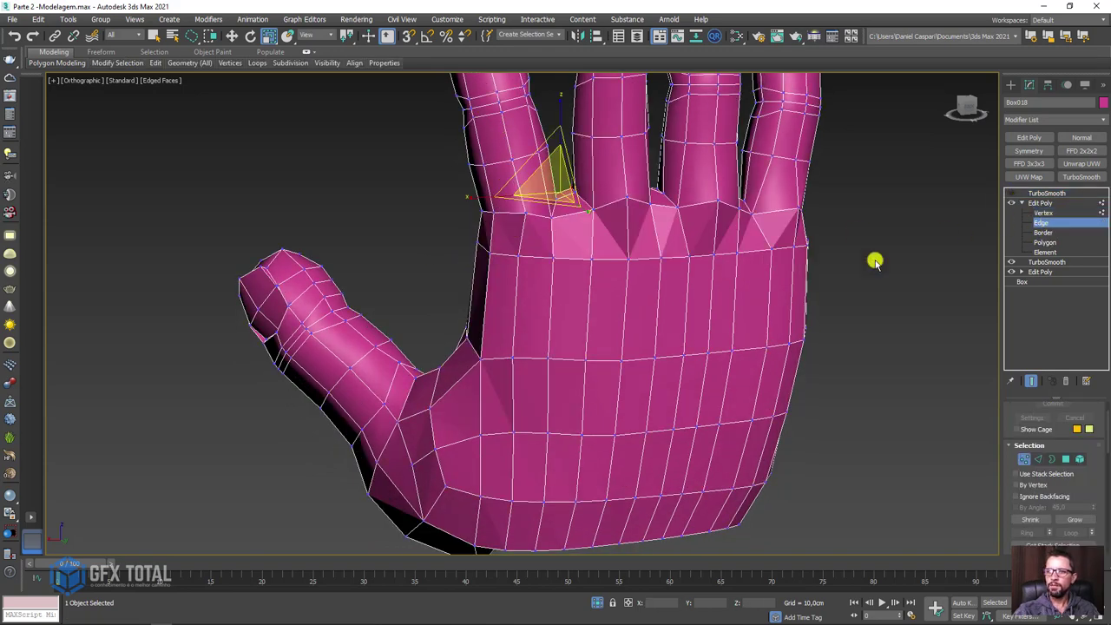
left_click(514, 310)
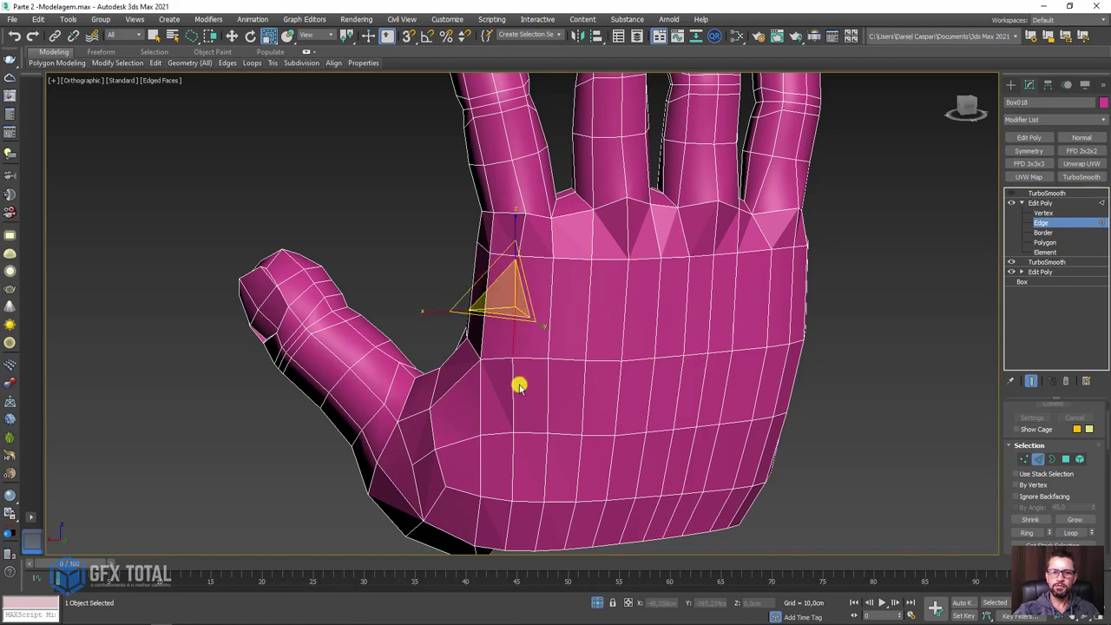
mouse_move(513, 392)
middle_mouse_down("alt")
mouse_move(568, 373)
mouse_move(632, 310)
middle_mouse_up("alt")
left_click(633, 300, "ctrl")
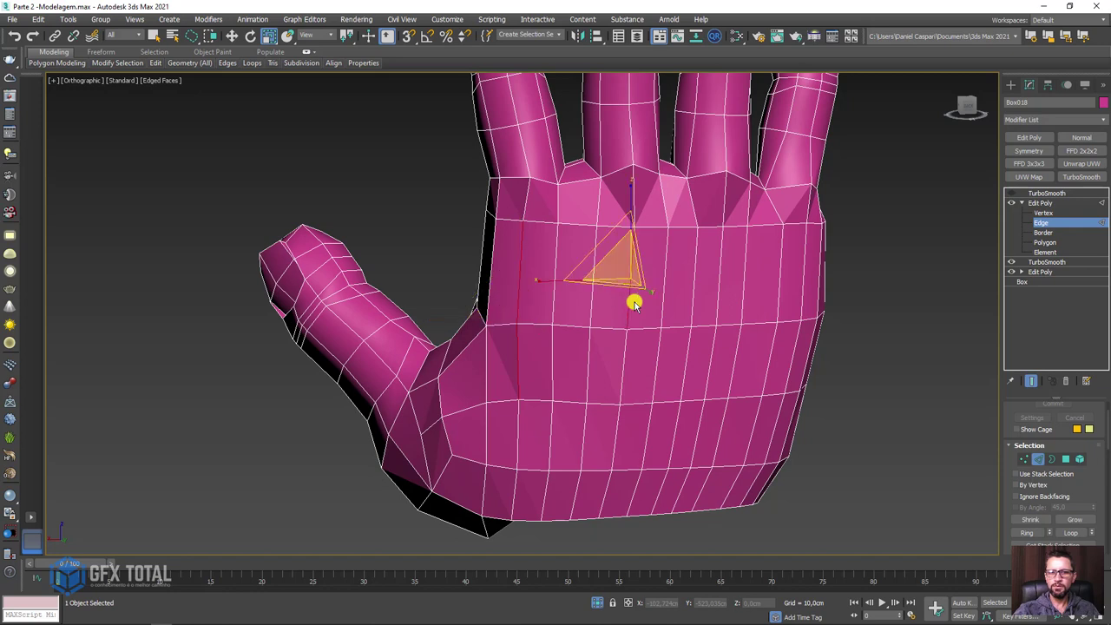
left_click(625, 360, "ctrl")
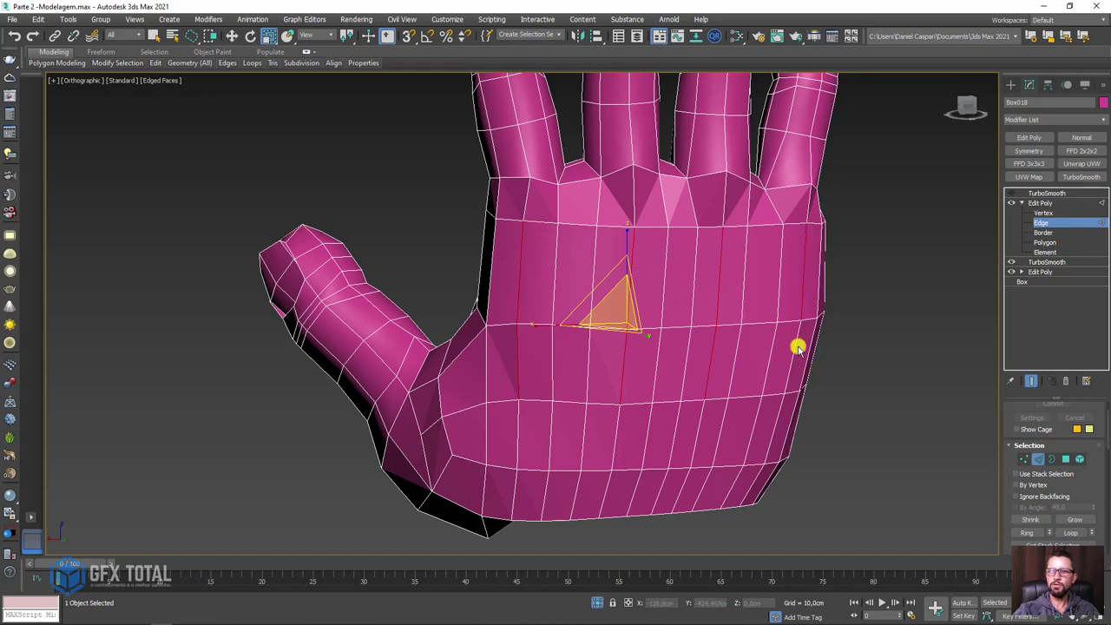
middle_click_drag(816, 366, 811, 379, "alt")
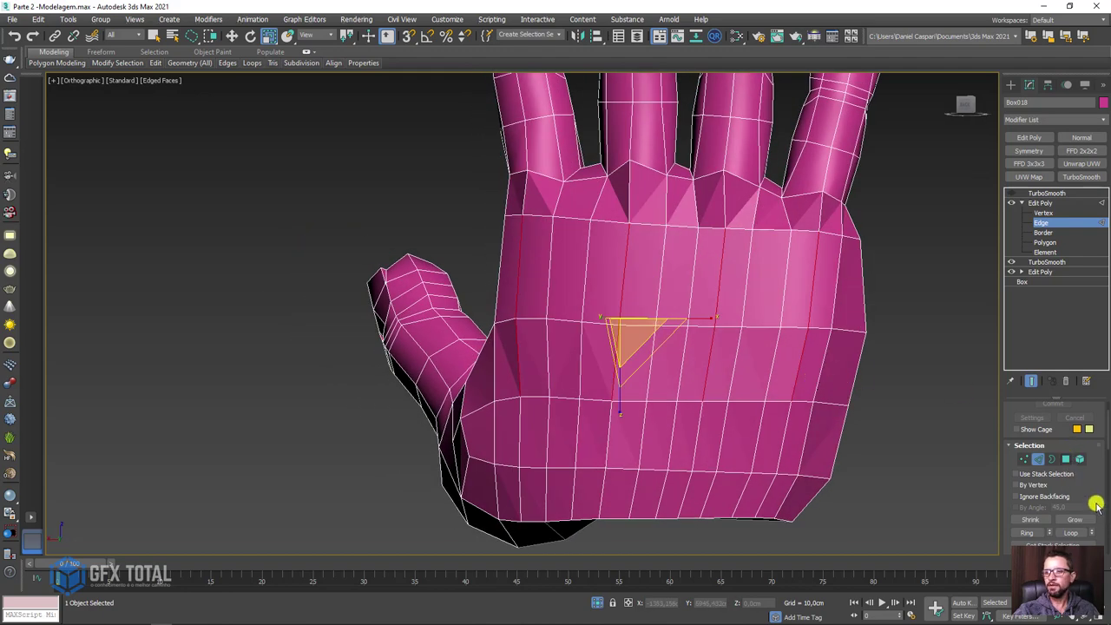
scroll(1096, 505, "down", 2)
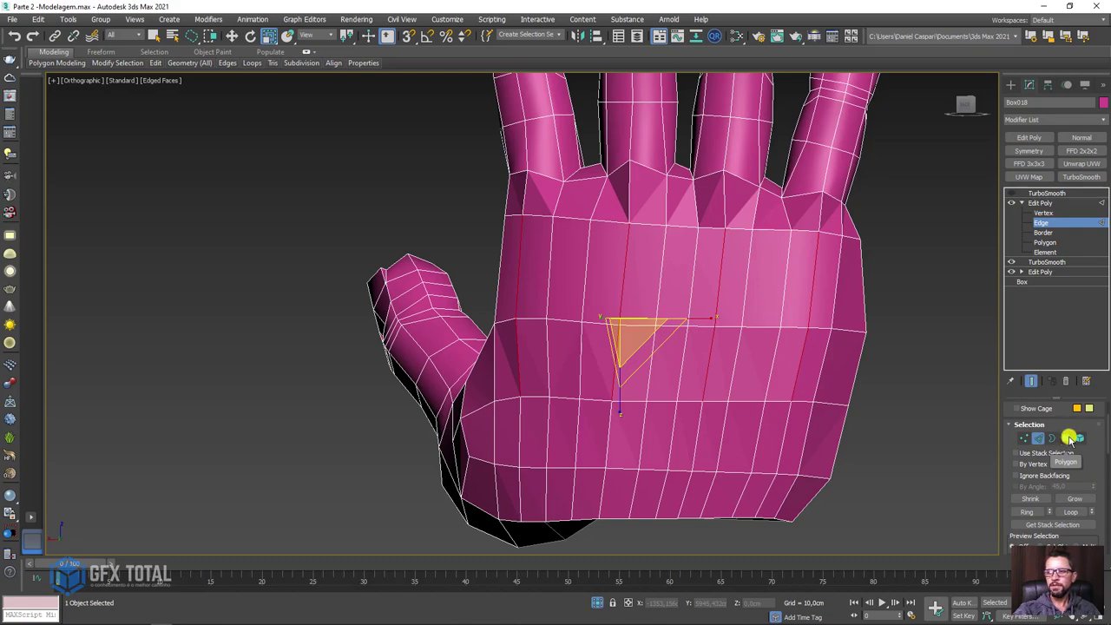
left_click(1066, 439)
mouse_move(689, 330)
middle_mouse_down("alt")
mouse_move(751, 354)
mouse_move(703, 344)
mouse_move(727, 338)
middle_mouse_up("alt")
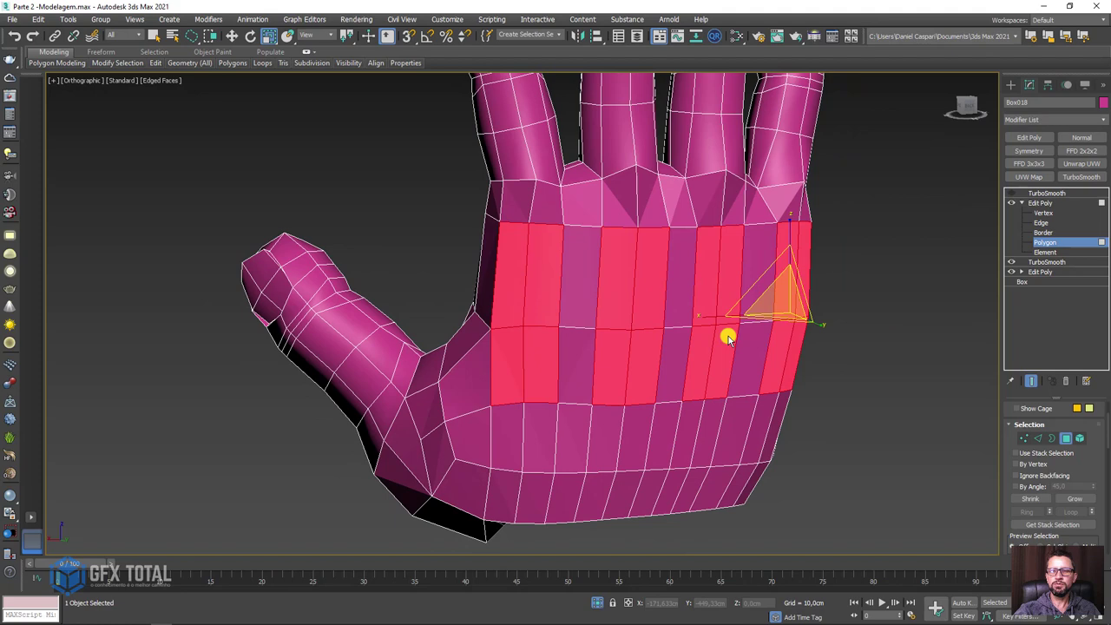
Select the upper-row palm polygons just below the fingers.
left_click(525, 202, "ctrl")
left_click(546, 201, "ctrl")
left_click(619, 208, "ctrl")
left_click(646, 213, "ctrl")
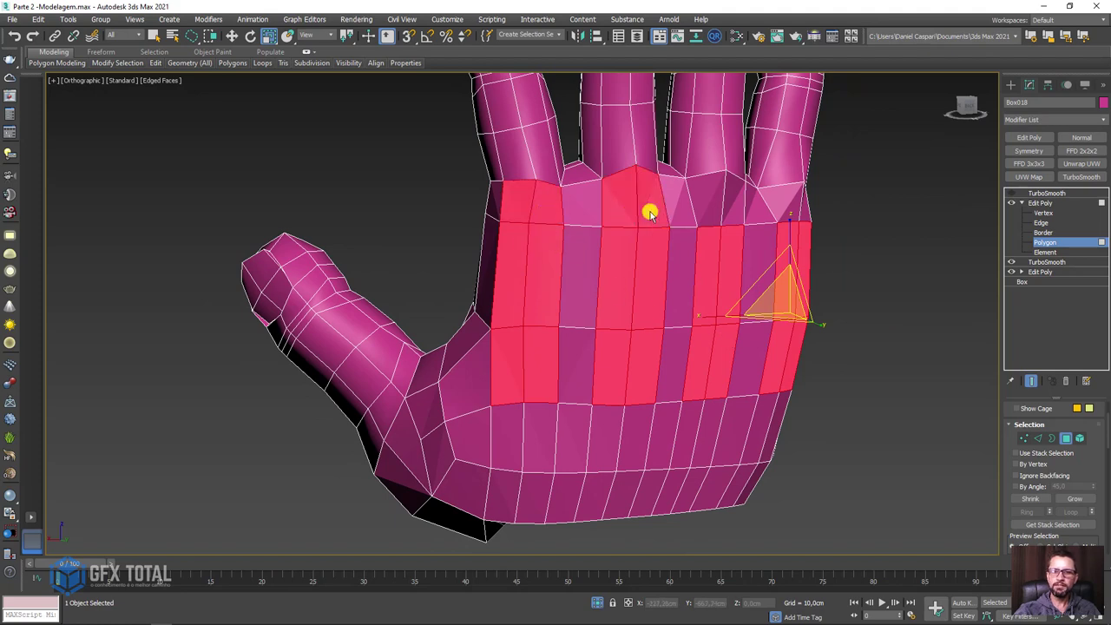
left_click(711, 221, "ctrl")
left_click(798, 218, "ctrl")
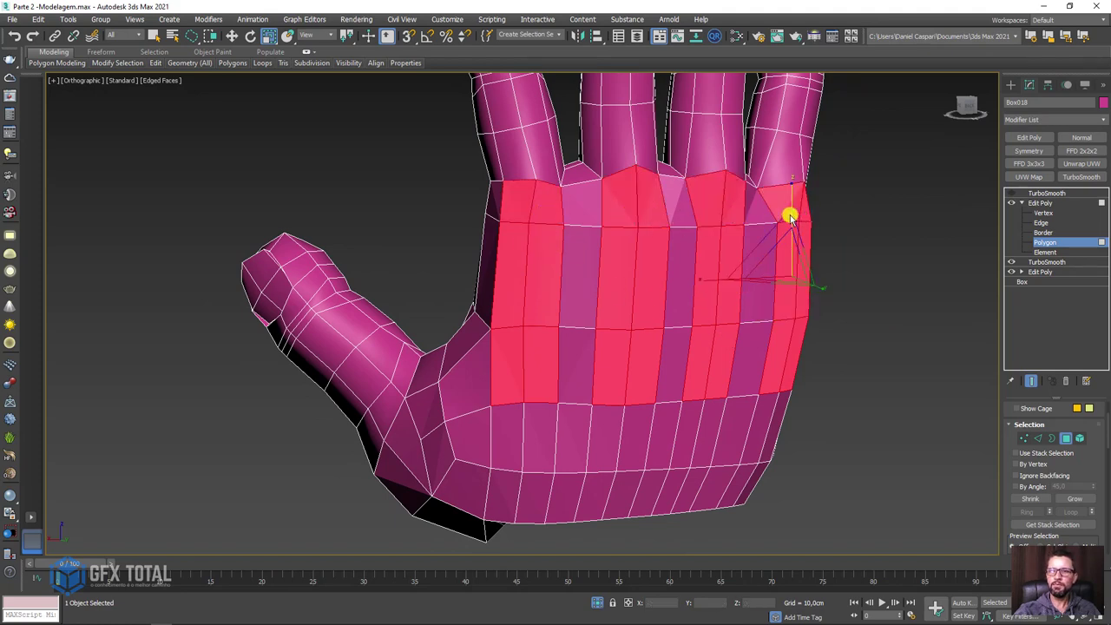
mouse_move(788, 213)
middle_mouse_down("alt")
mouse_move(770, 243)
mouse_move(714, 255)
mouse_move(980, 403)
middle_mouse_up("alt")
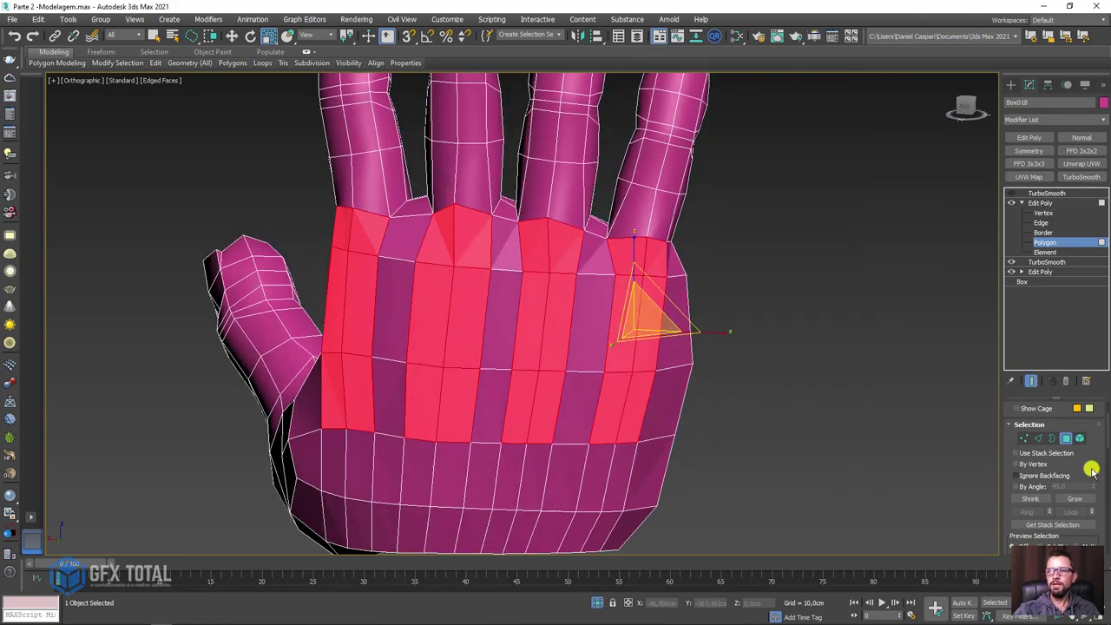
scroll(1090, 469, "down", 2)
scroll(1067, 470, "down", 2)
scroll(1045, 473, "down", 1)
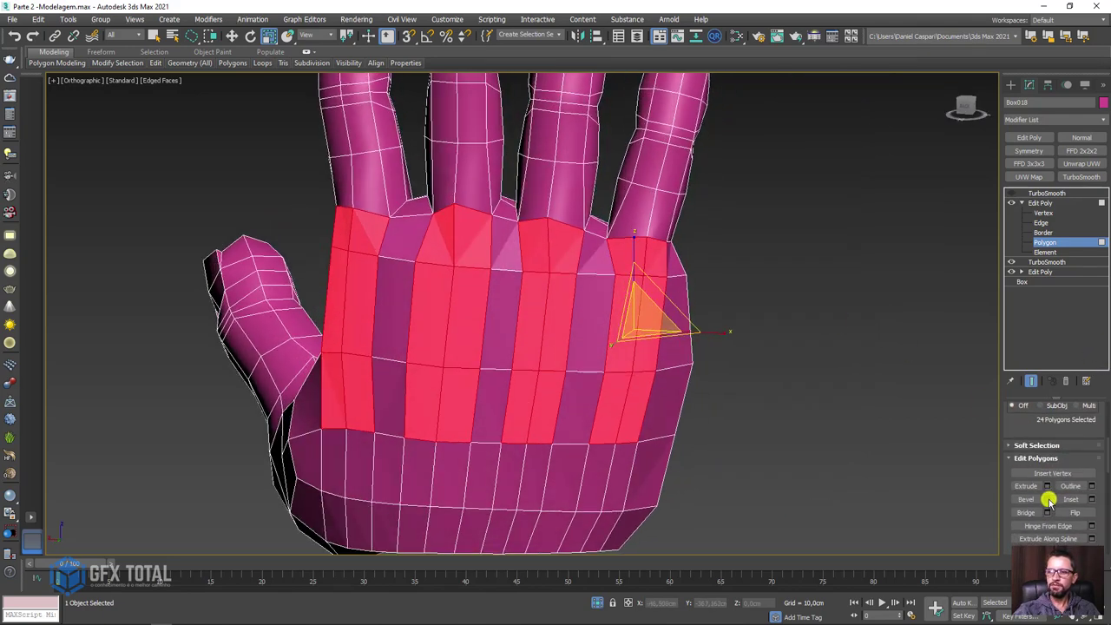
Bevel the selected palm strips with 2.727 cm height and -3.03 cm outline.
left_click(1046, 499)
middle_click_drag(788, 419, 791, 414, "alt")
mouse_move(854, 248)
left_mouse_down()
mouse_move(858, 228)
mouse_move(850, 276)
left_mouse_up()
left_click(849, 282)
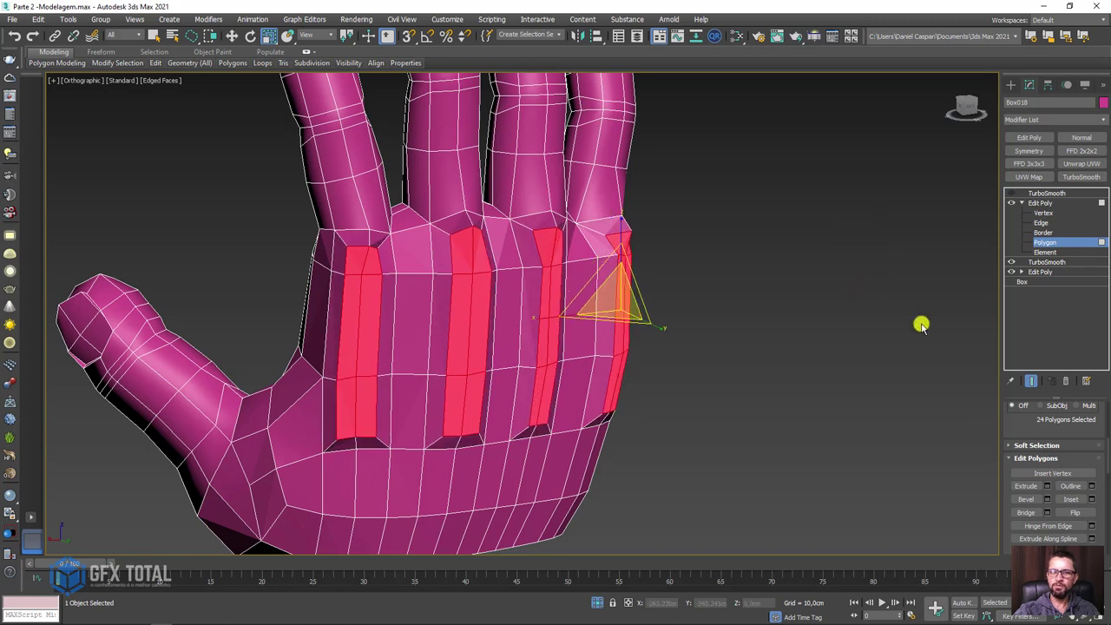
left_click_drag(1014, 448, 1012, 285)
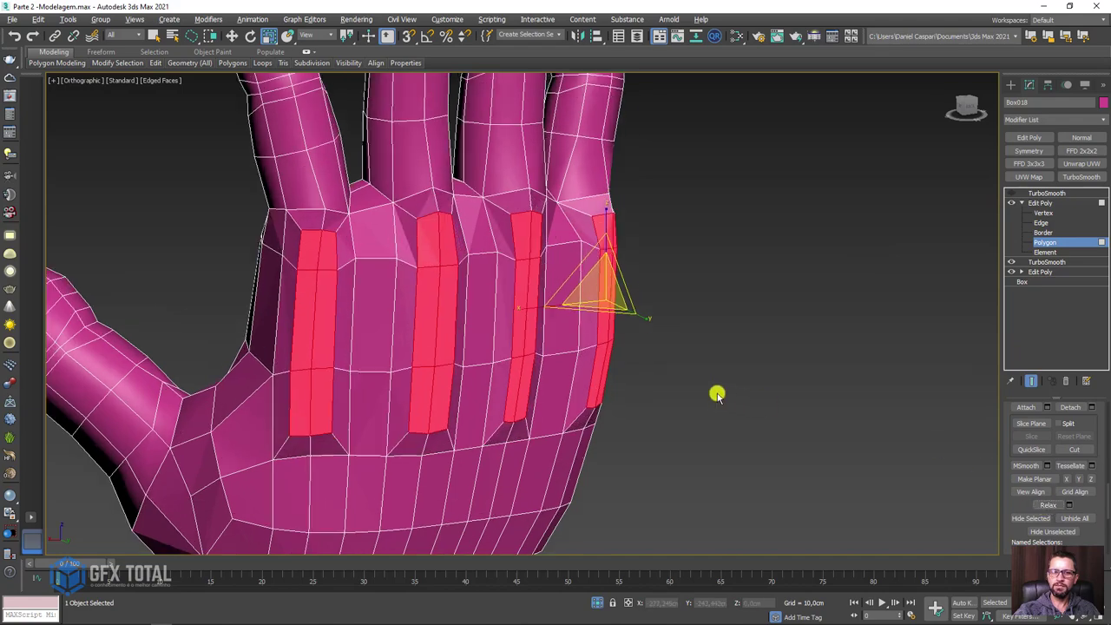
middle_click_drag(717, 391, 752, 274, "alt")
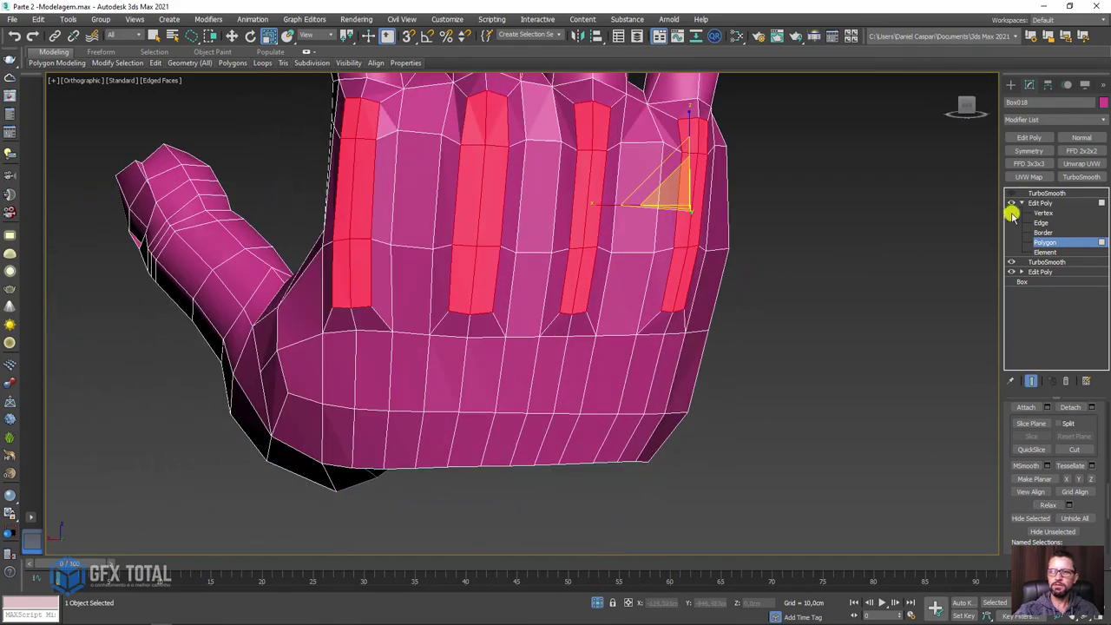
left_click(1046, 213)
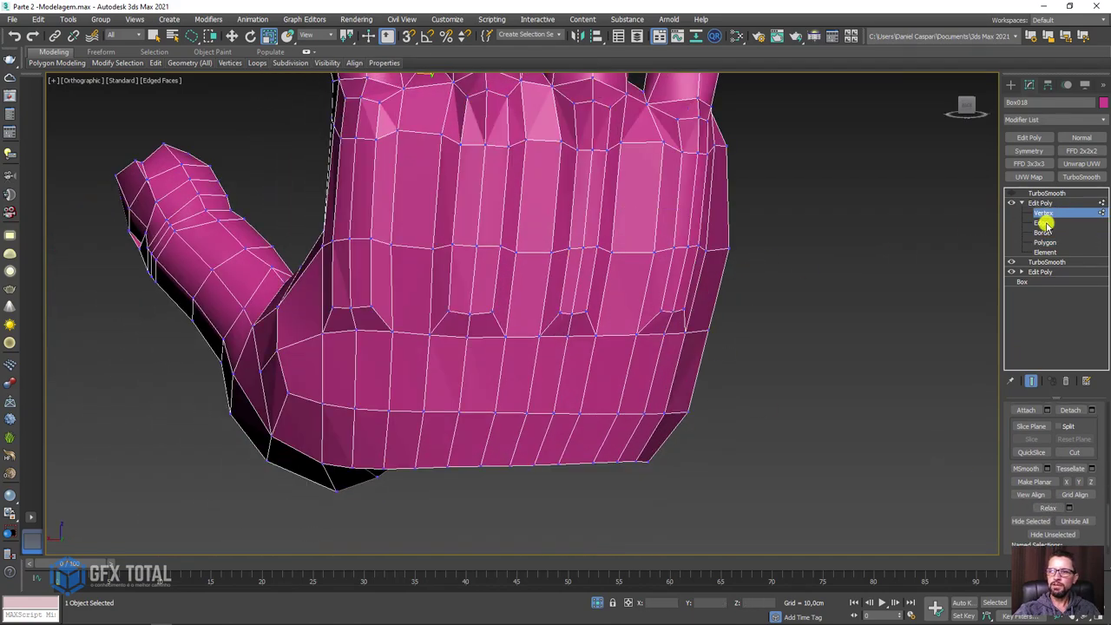
In Edge mode, select two groove-end edges and drag them down into pointed dents.
left_click(1041, 222)
left_click(670, 328)
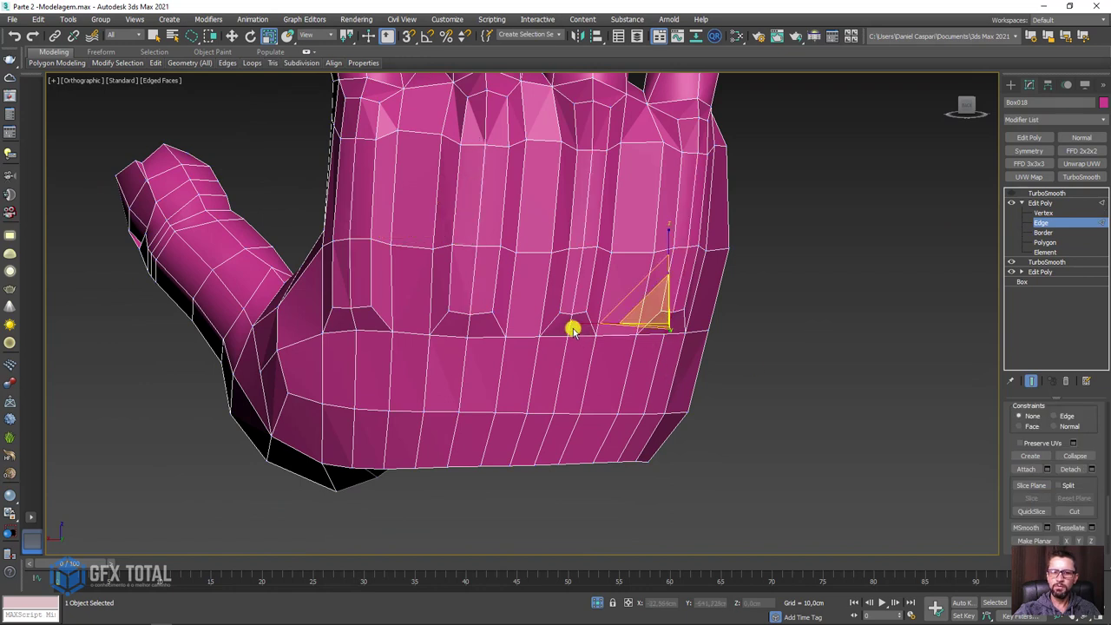
left_click(468, 327)
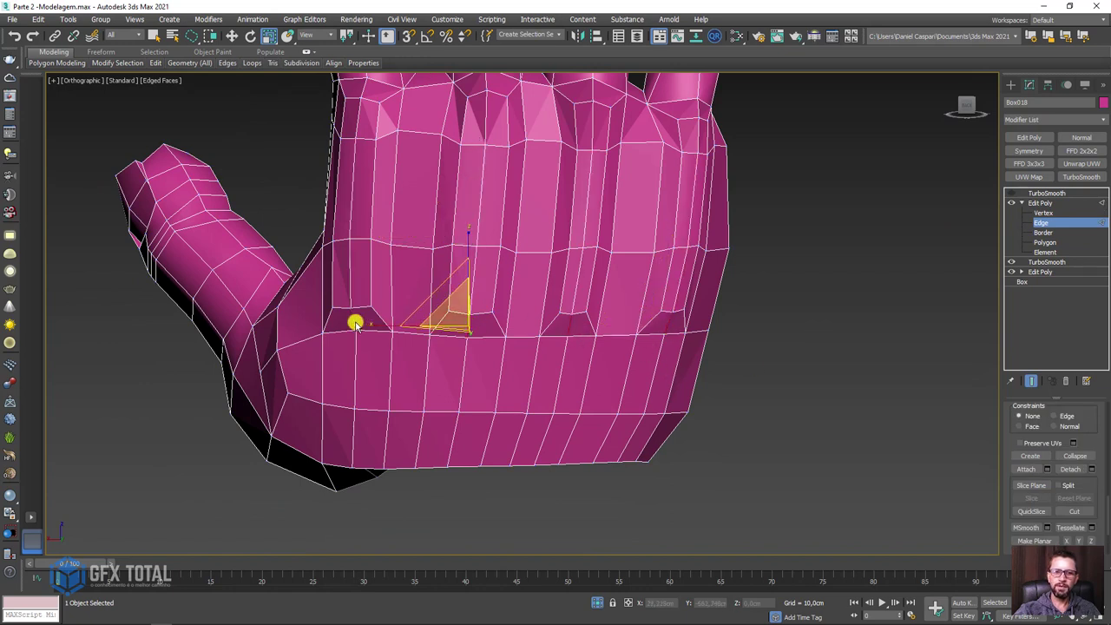
key("w")
left_click_drag(465, 271, 466, 285)
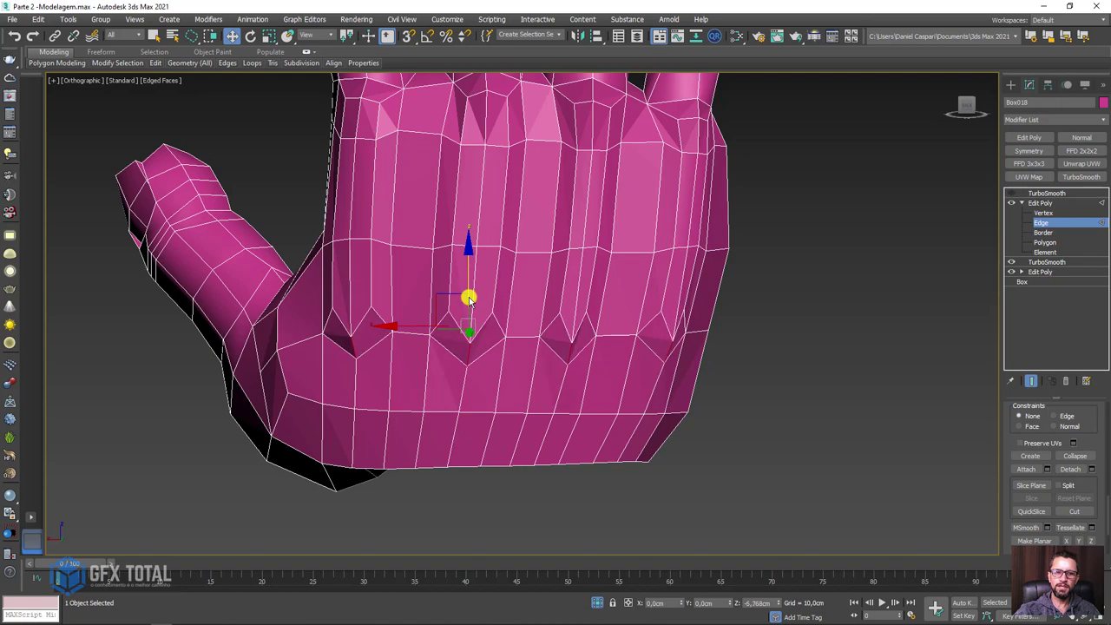
middle_click_drag(479, 293, 501, 326, "alt")
Select the remaining groove-end edges along the row and lower them into matching dents.
left_click(554, 351)
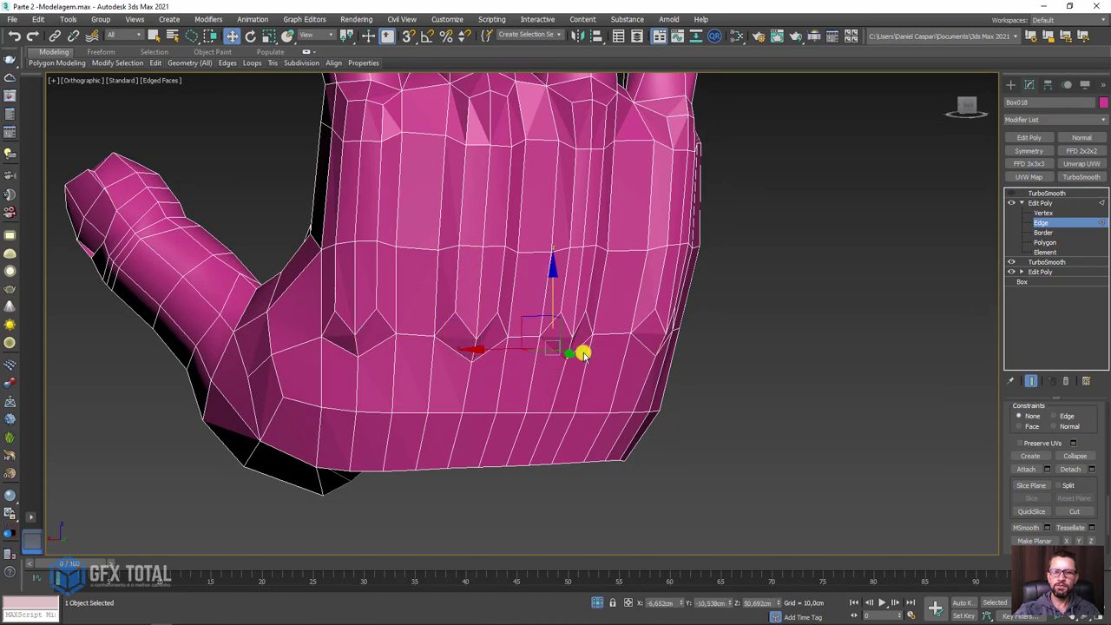
left_click(575, 350, "ctrl")
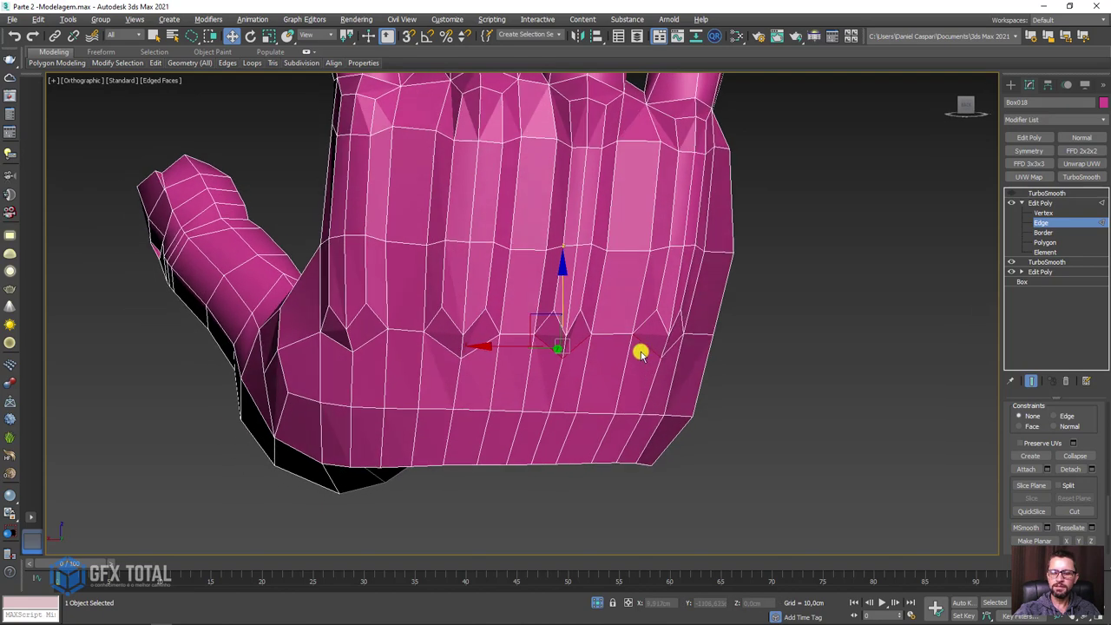
middle_click_drag(651, 351, 639, 350, "alt")
left_click(669, 344, "ctrl")
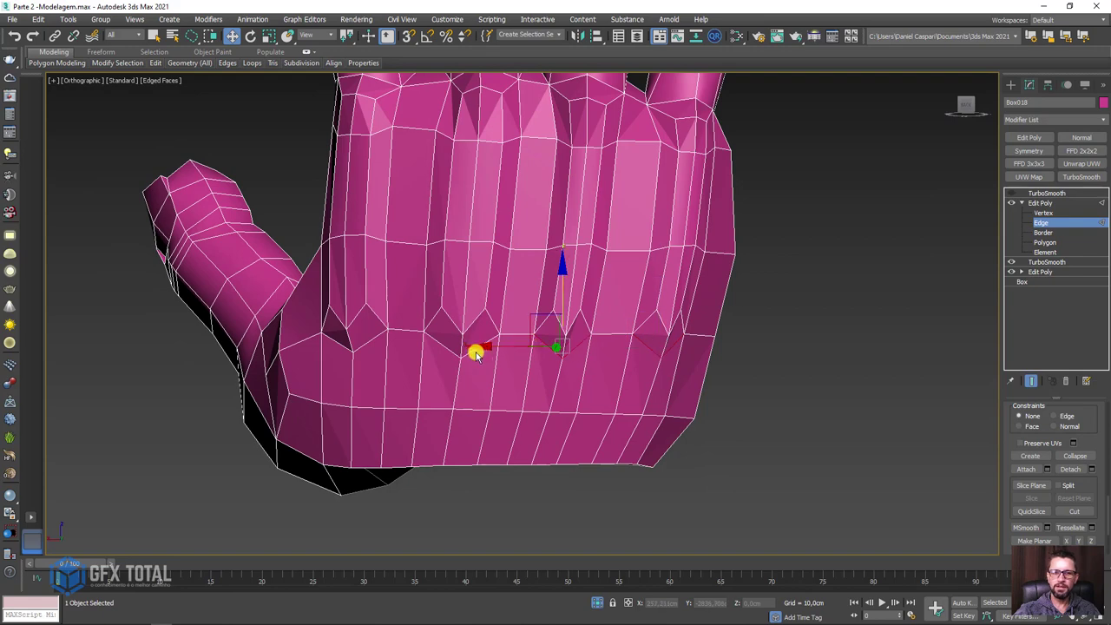
left_click(464, 351, "ctrl")
left_click(375, 350, "ctrl")
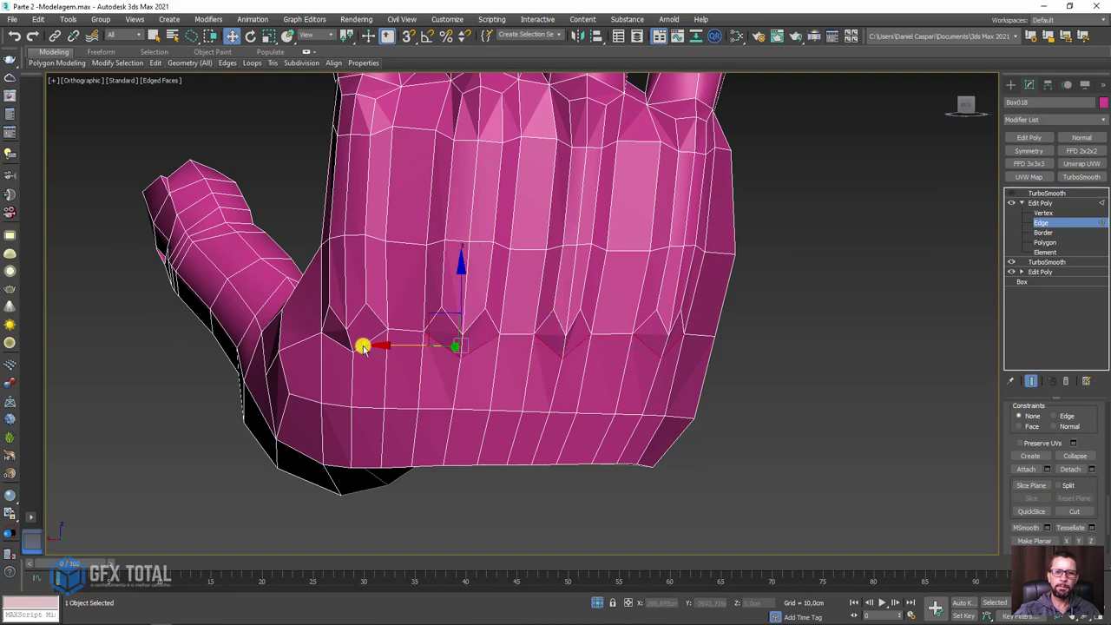
middle_click_drag(345, 345, 459, 330, "alt")
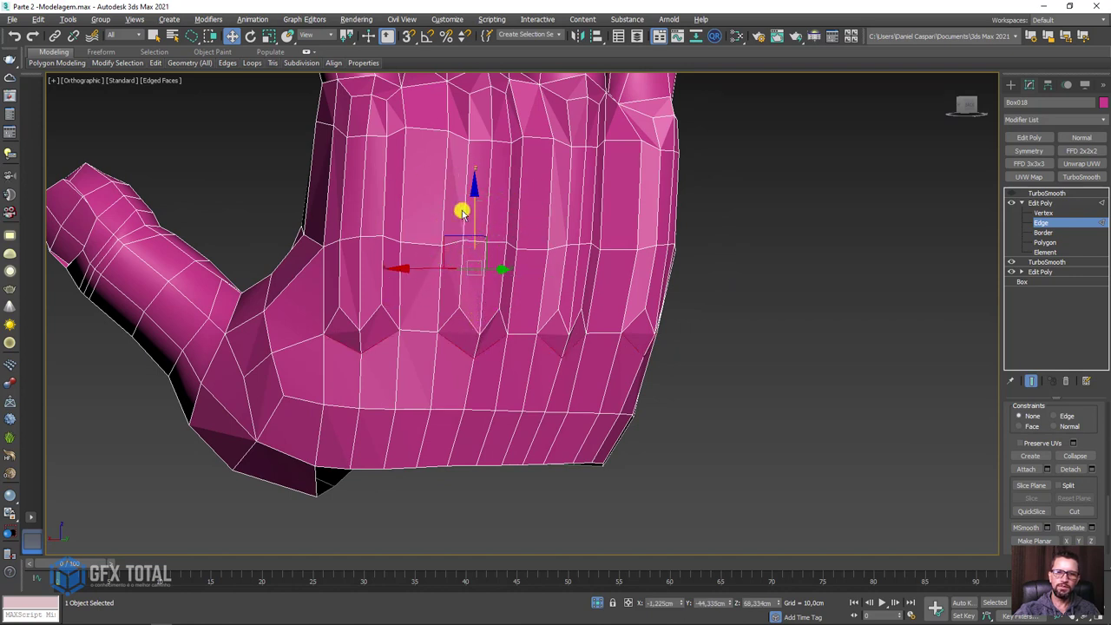
left_click_drag(477, 214, 505, 363)
scroll(506, 362, "down", 2)
scroll(494, 367, "down", 3)
scroll(561, 312, "up", 6)
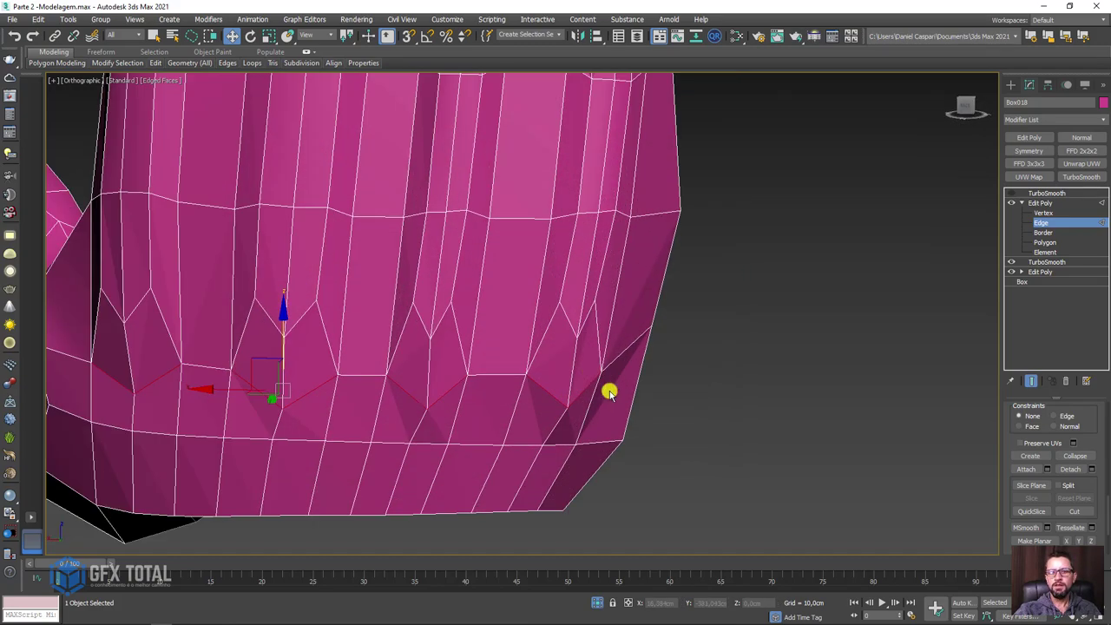
scroll(548, 385, "down", 3)
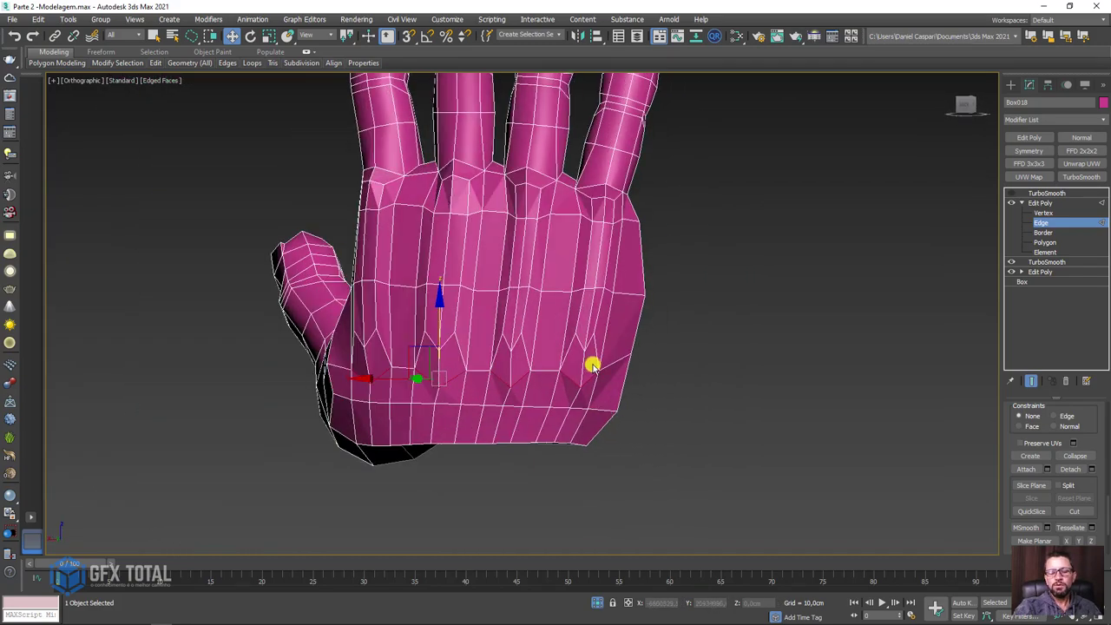
mouse_move(531, 265)
middle_mouse_down("alt")
mouse_move(590, 359)
mouse_move(580, 364)
middle_mouse_up("alt")
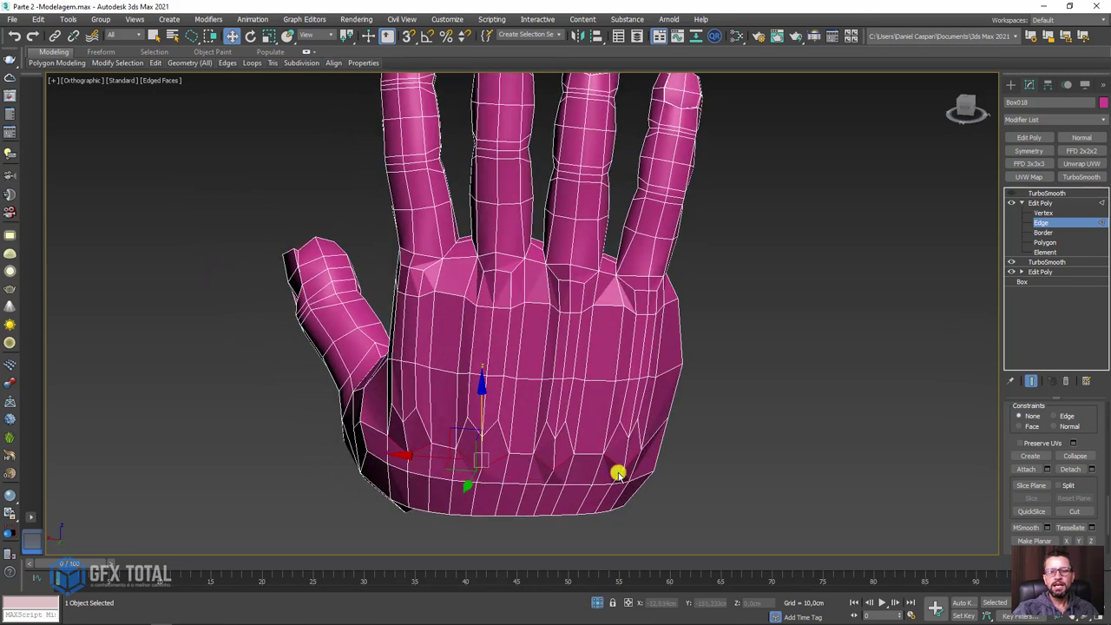
mouse_move(692, 373)
middle_mouse_down("alt")
mouse_move(709, 362)
mouse_move(373, 115)
middle_mouse_up("alt")
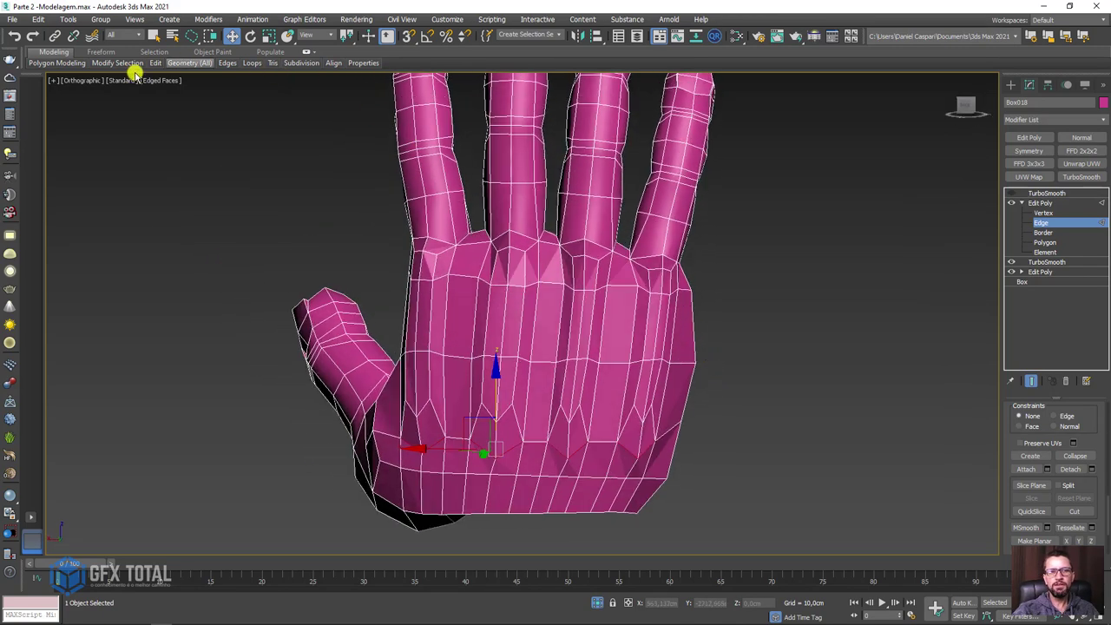
Activate the Freeform Paint Deform Push/Pull brush and enlarge it to size 26.1.
left_click(98, 52)
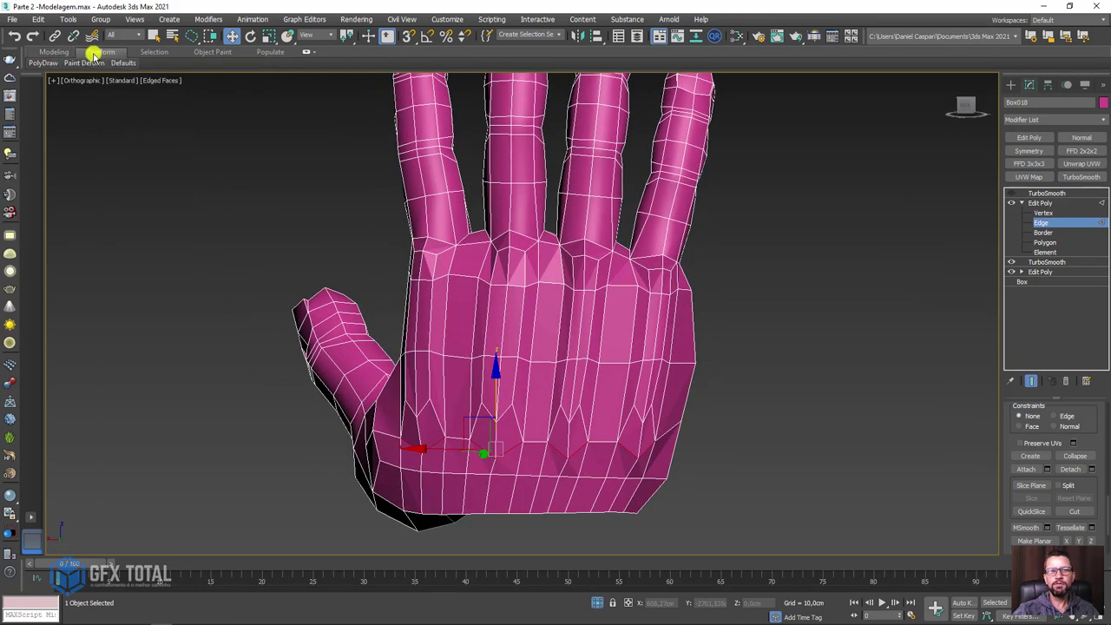
mouse_move(84, 63)
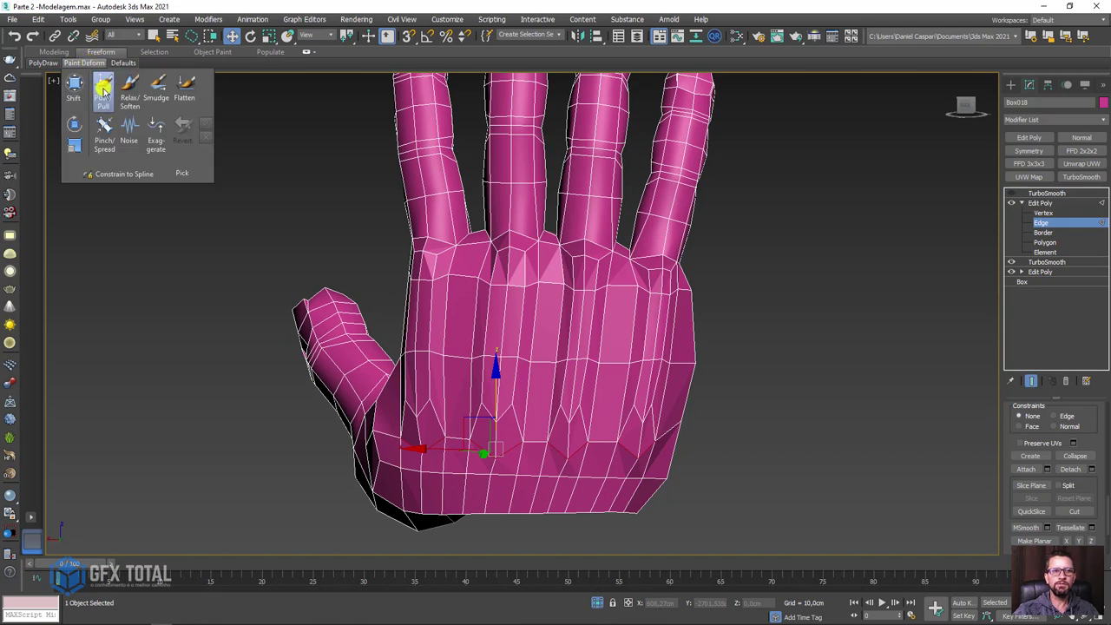
left_click(128, 89)
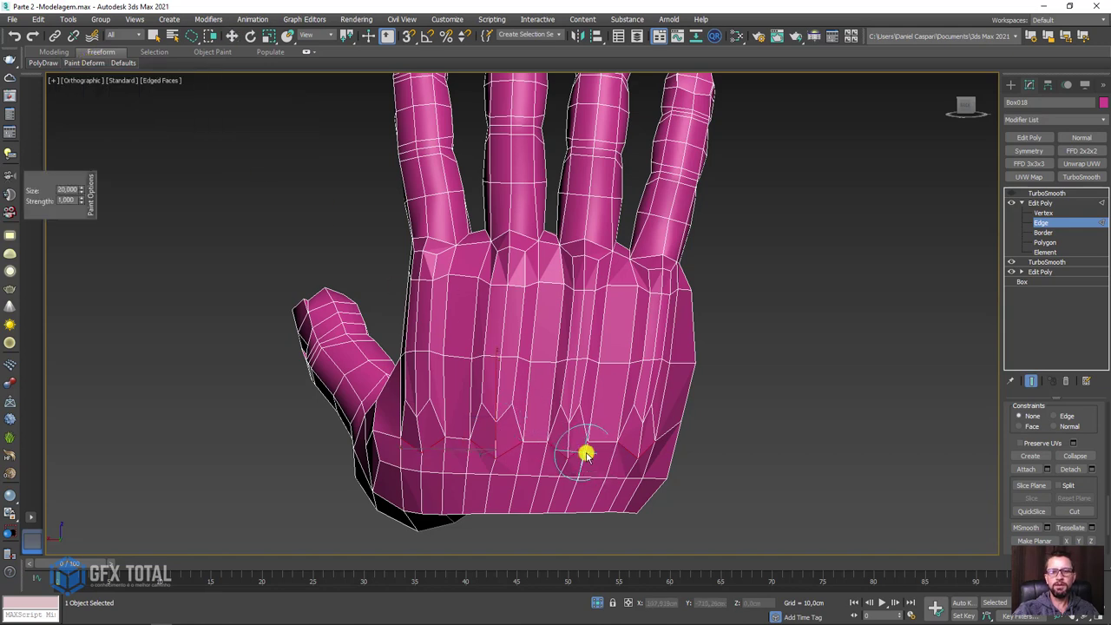
left_click_drag(600, 436, 622, 432, "ctrl+shift")
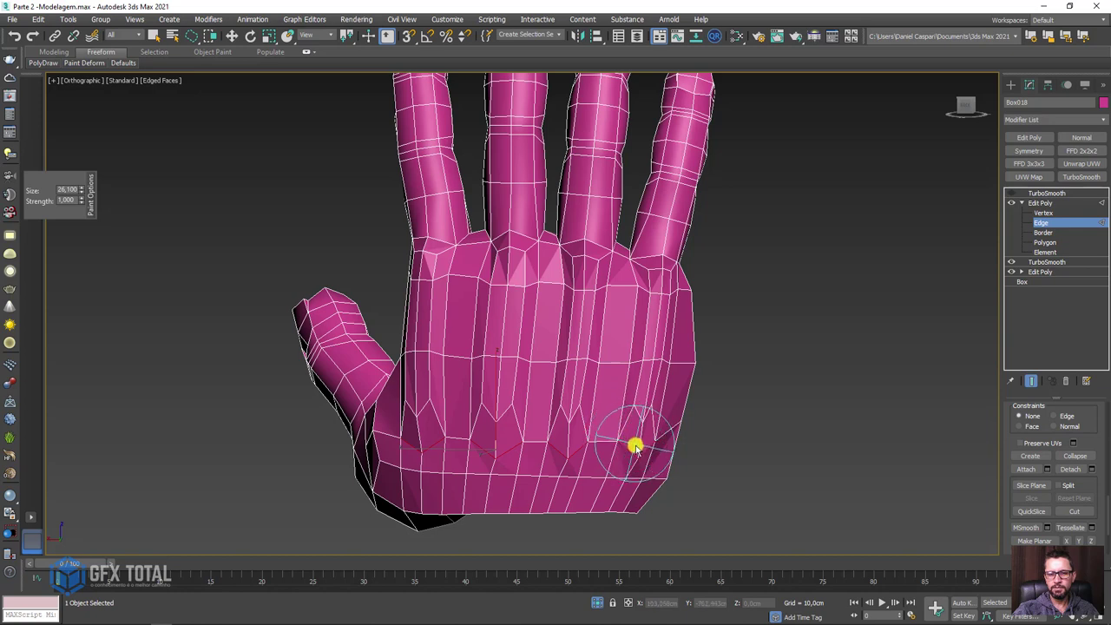
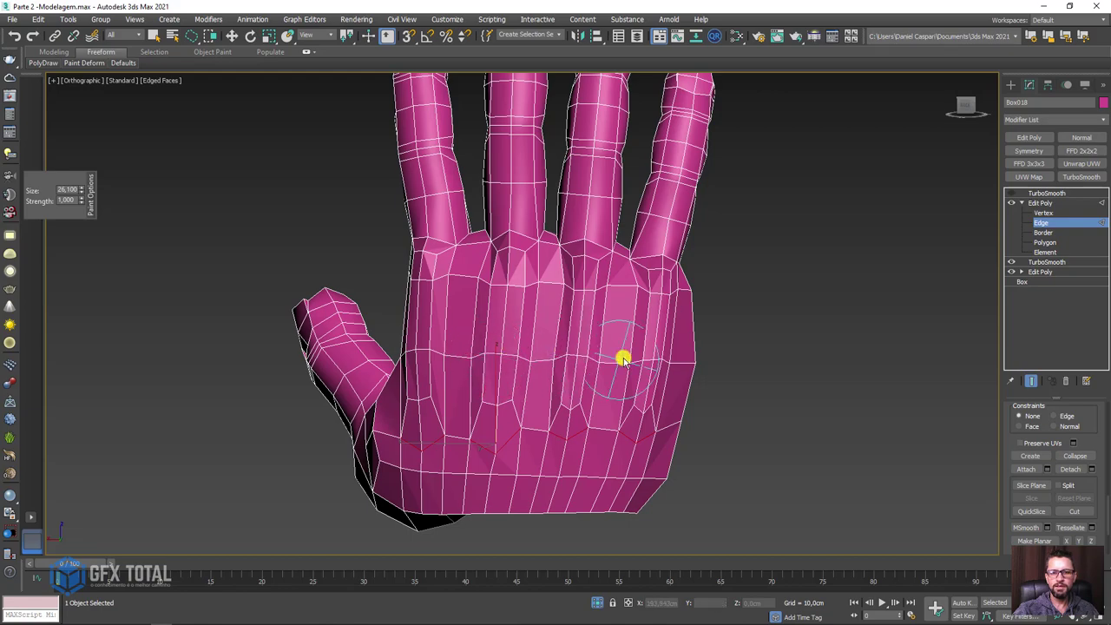
Reposition an edge at the thumb base, then inspect the still-open wrist end.
key("w")
mouse_move(434, 391)
middle_mouse_down("alt")
mouse_move(521, 399)
mouse_move(506, 337)
middle_mouse_up("alt")
scroll(436, 392, "up", 2)
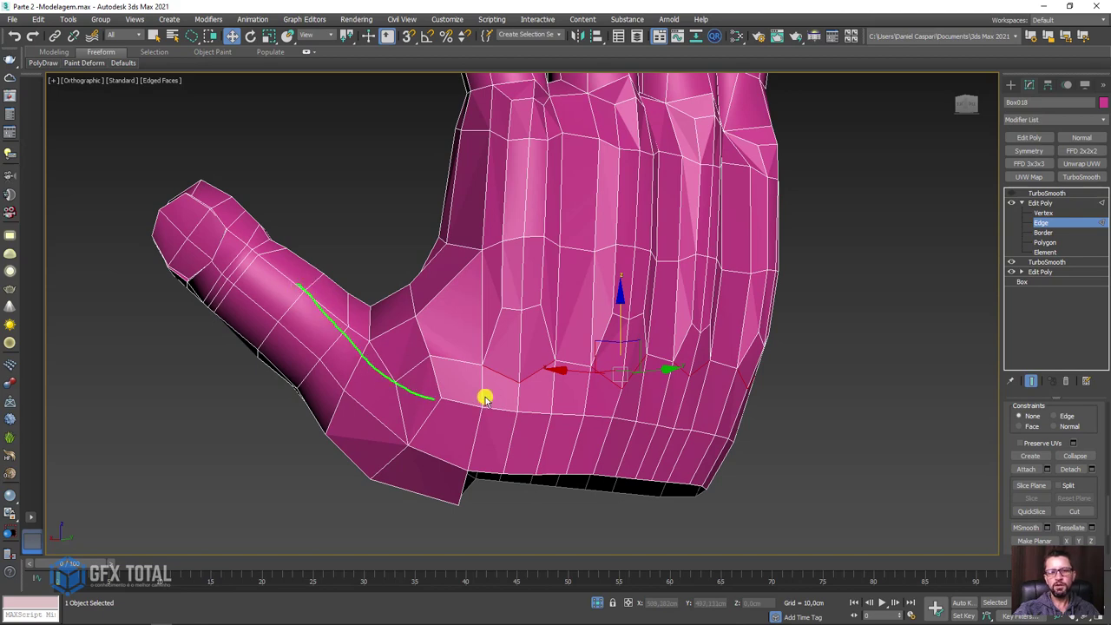
scroll(520, 401, "down", 4)
middle_click_drag(532, 402, 460, 392, "alt")
scroll(428, 359, "up", 4)
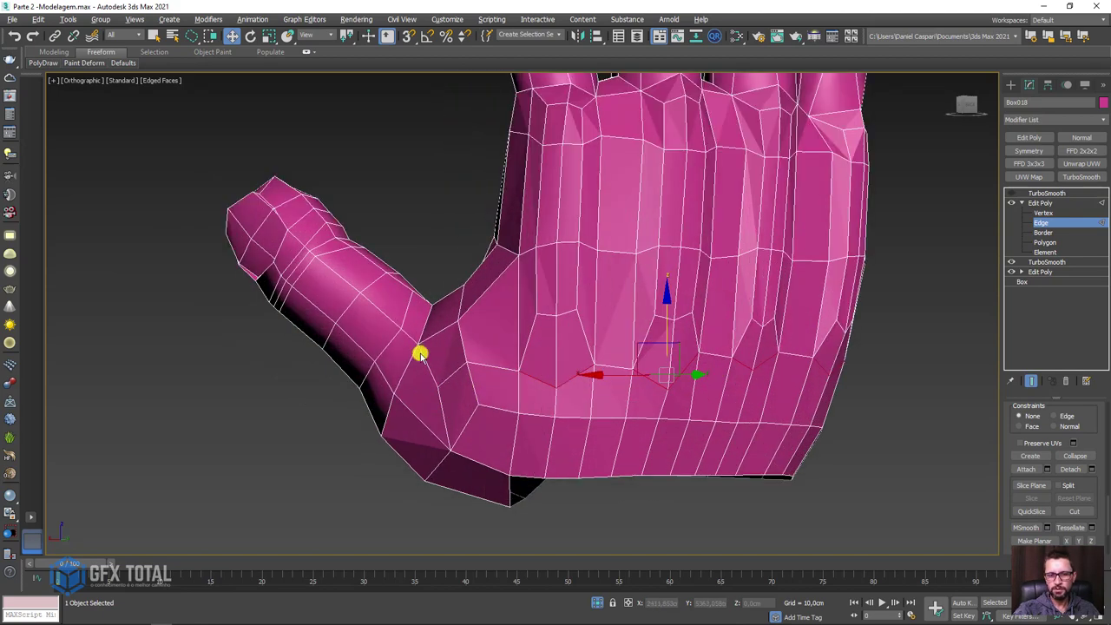
left_click(420, 354)
mouse_move(405, 330)
middle_mouse_down("alt")
mouse_move(451, 341)
mouse_move(422, 347)
mouse_move(508, 322)
mouse_move(619, 260)
mouse_move(677, 339)
mouse_move(565, 325)
mouse_move(766, 338)
mouse_move(989, 246)
middle_mouse_up("alt")
scroll(560, 339, "up", 3)
Select the 22-edge border of the wrist opening.
left_click(1044, 232)
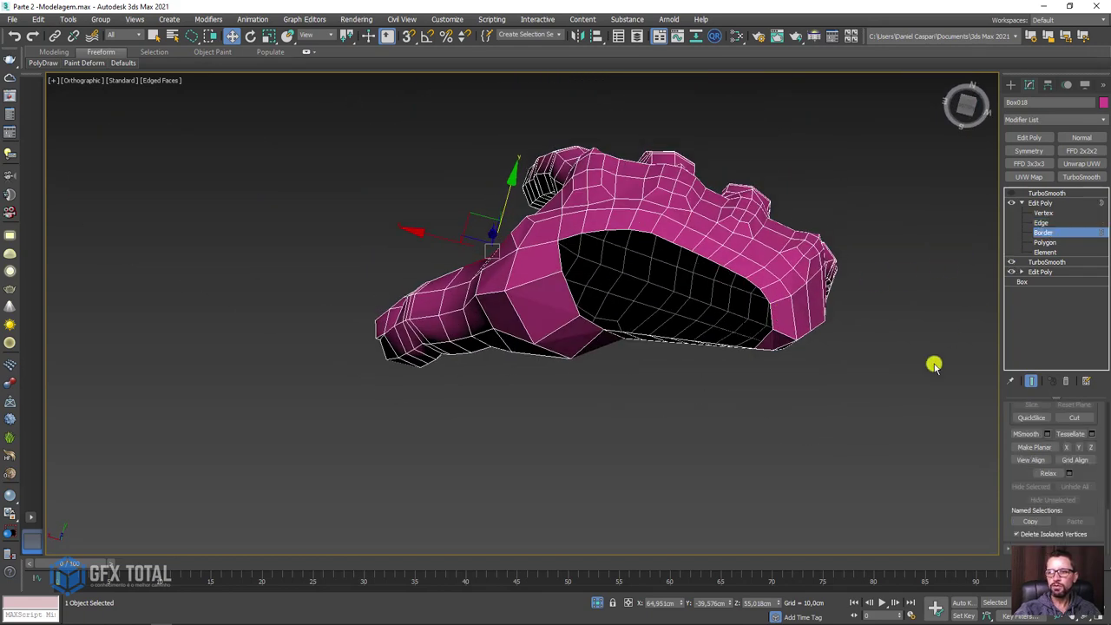
left_click(714, 277)
middle_click_drag(813, 426, 1000, 474, "alt")
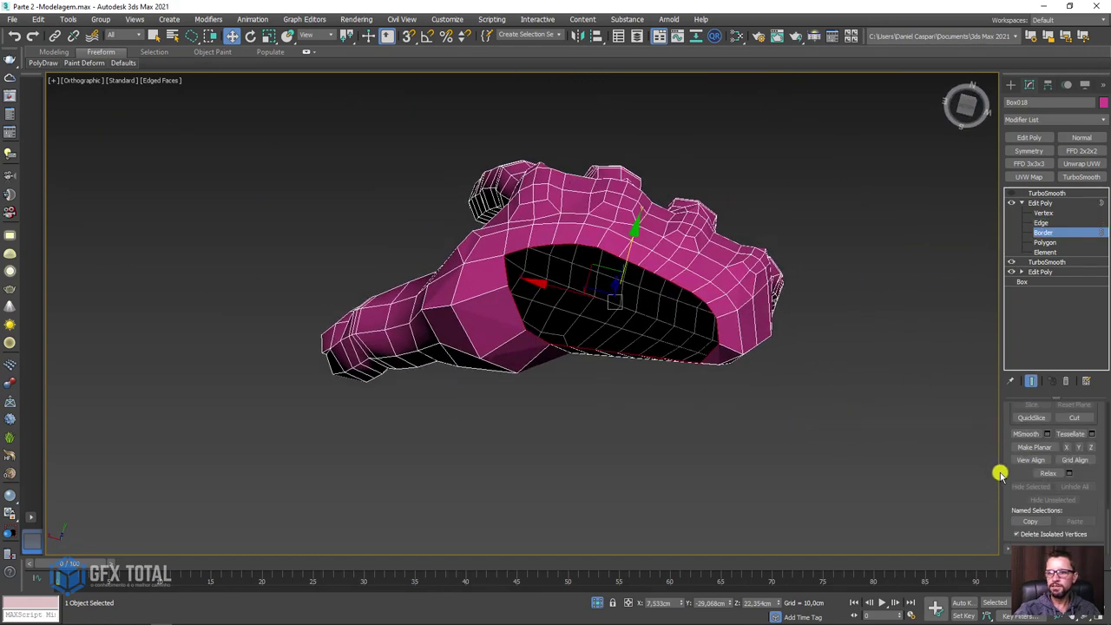
scroll(1015, 478, "up", 3)
scroll(1076, 512, "up", 3)
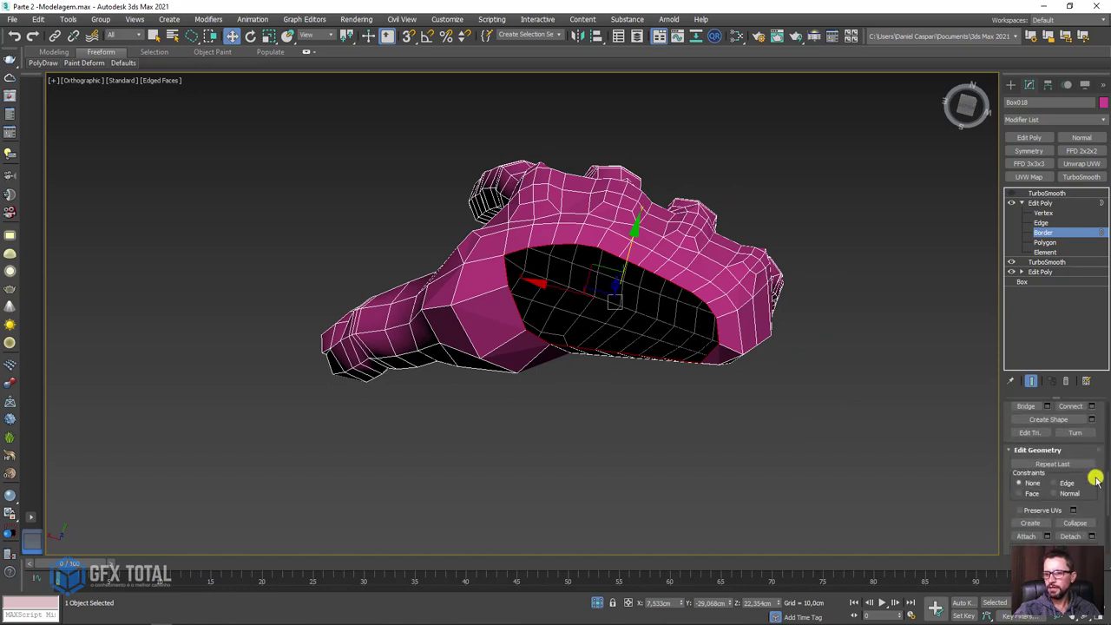
scroll(1091, 469, "up", 2)
scroll(1084, 449, "up", 2)
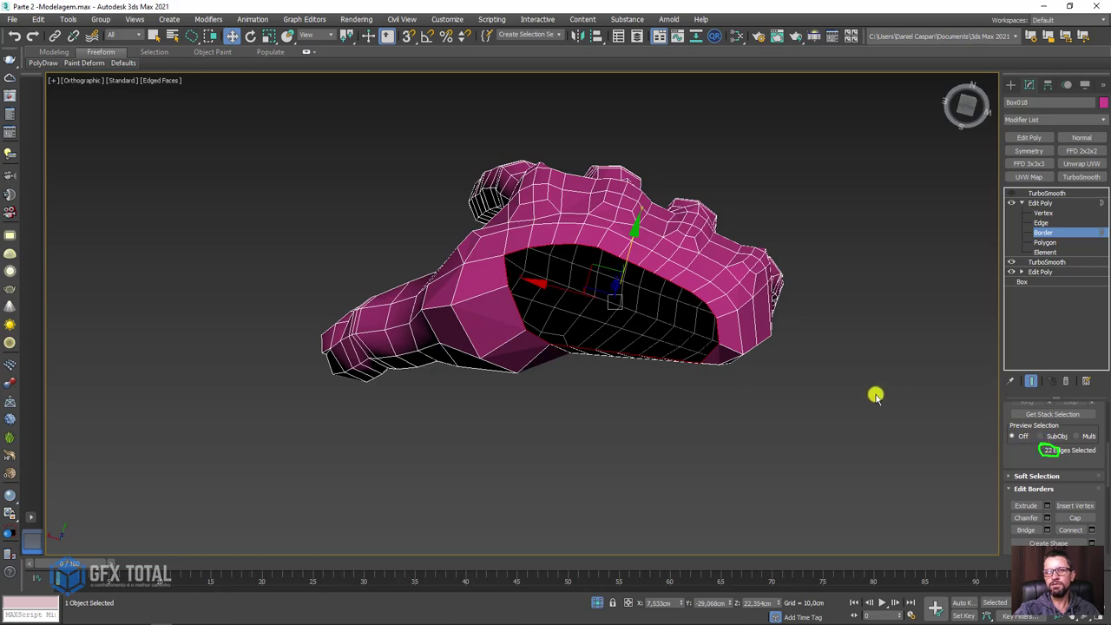
middle_click_drag(875, 396, 746, 322, "alt")
Draw Cylinder001 below the hand with 18 sides and 5 height segments.
left_click(1039, 202)
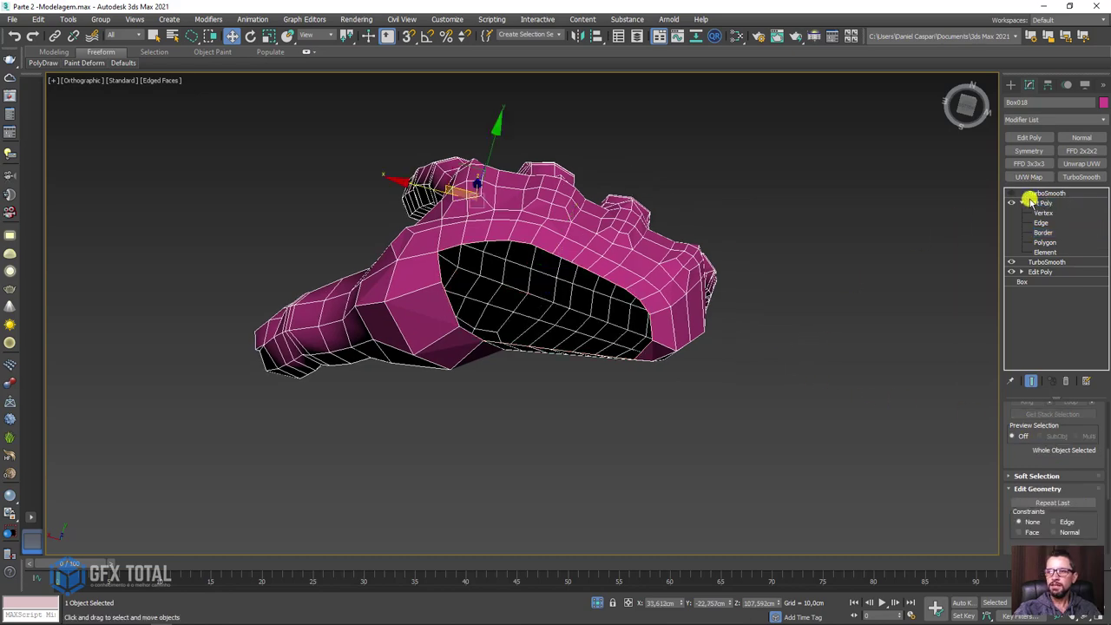
left_click(1011, 85)
left_click(1035, 179)
mouse_move(619, 322)
middle_mouse_down("alt")
mouse_move(669, 402)
mouse_move(567, 417)
middle_mouse_up("alt")
left_click_drag(565, 486, 607, 489)
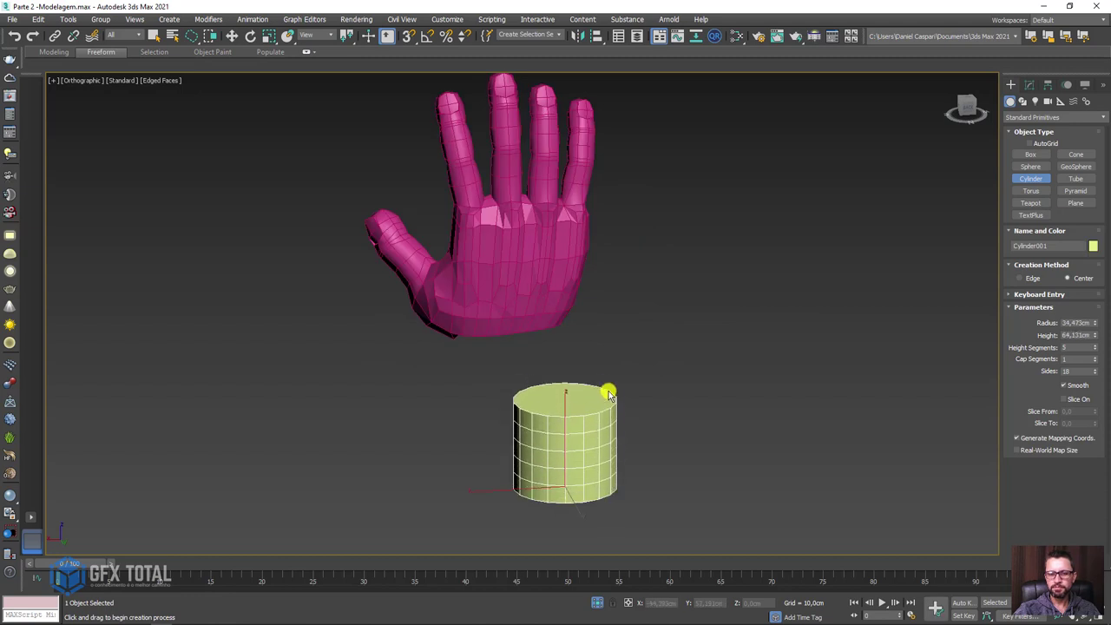
Set the cylinder to 22 sides and 1 height segment.
left_click(608, 378)
key("w")
mouse_move(607, 381)
middle_mouse_down("alt")
mouse_move(649, 432)
mouse_move(783, 261)
middle_mouse_up("alt")
scroll(649, 432, "up", 3)
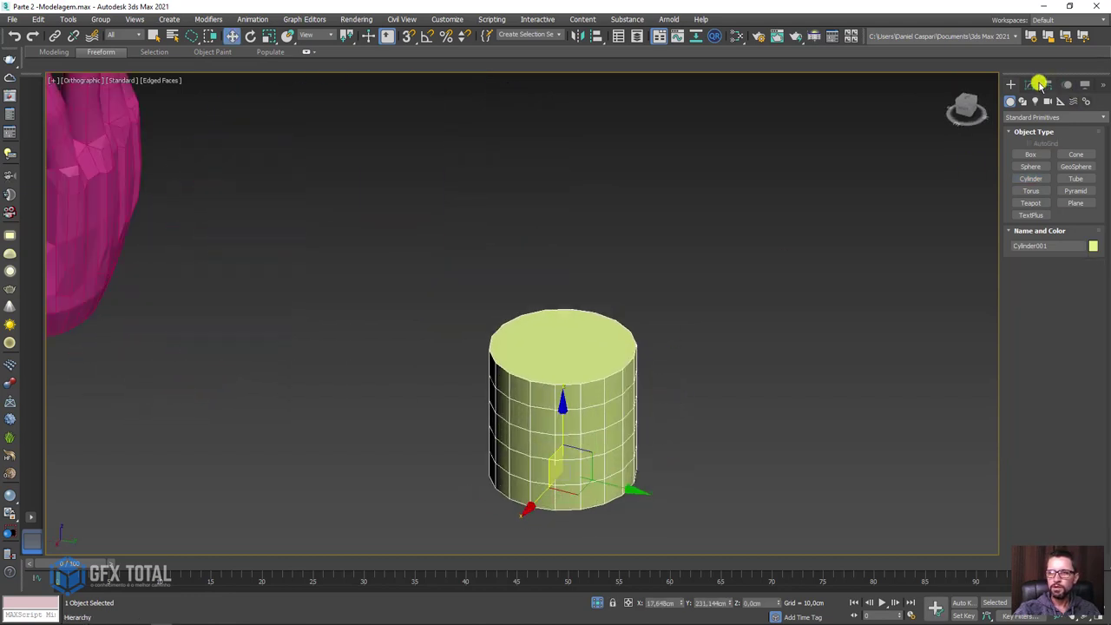
left_click(1038, 84)
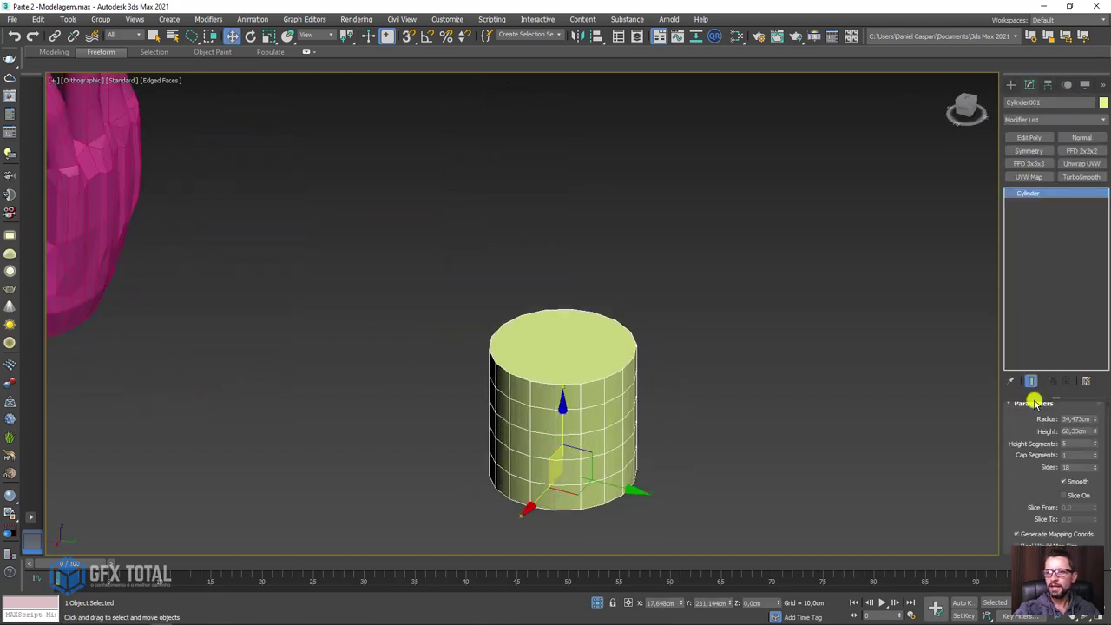
right_click(1095, 444)
Position the cylinder below the hand and convert it to an Editable Poly.
mouse_move(766, 441)
middle_mouse_down("alt")
mouse_move(556, 442)
mouse_move(643, 440)
mouse_move(664, 409)
middle_mouse_up("alt")
left_click_drag(664, 409, 299, 475)
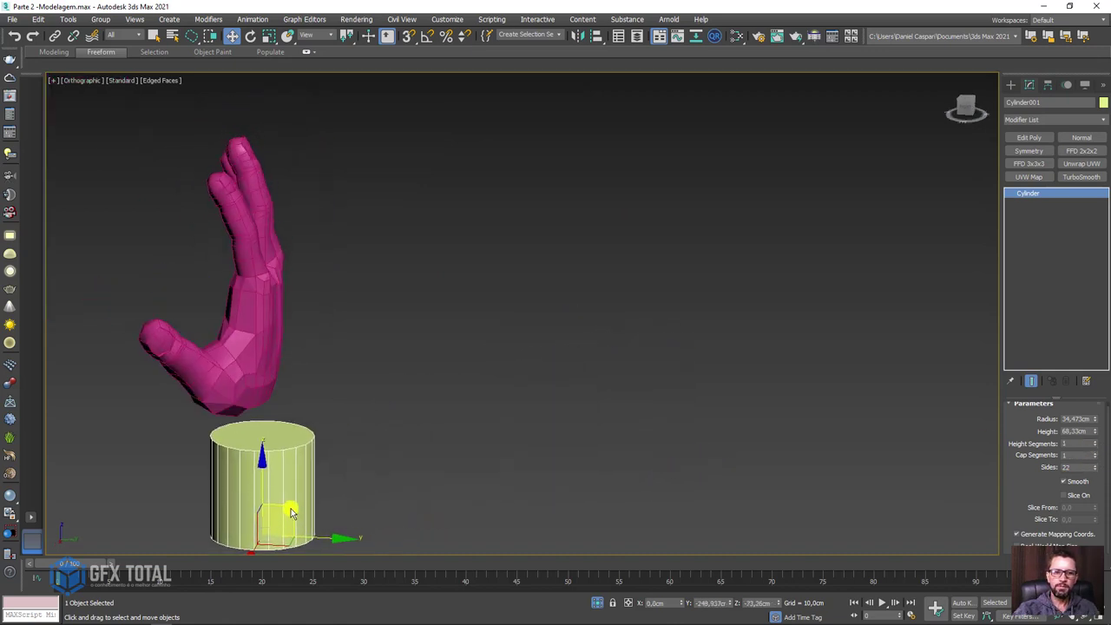
mouse_move(299, 476)
middle_mouse_down("alt")
mouse_move(387, 384)
mouse_move(416, 405)
mouse_move(396, 384)
middle_mouse_up("alt")
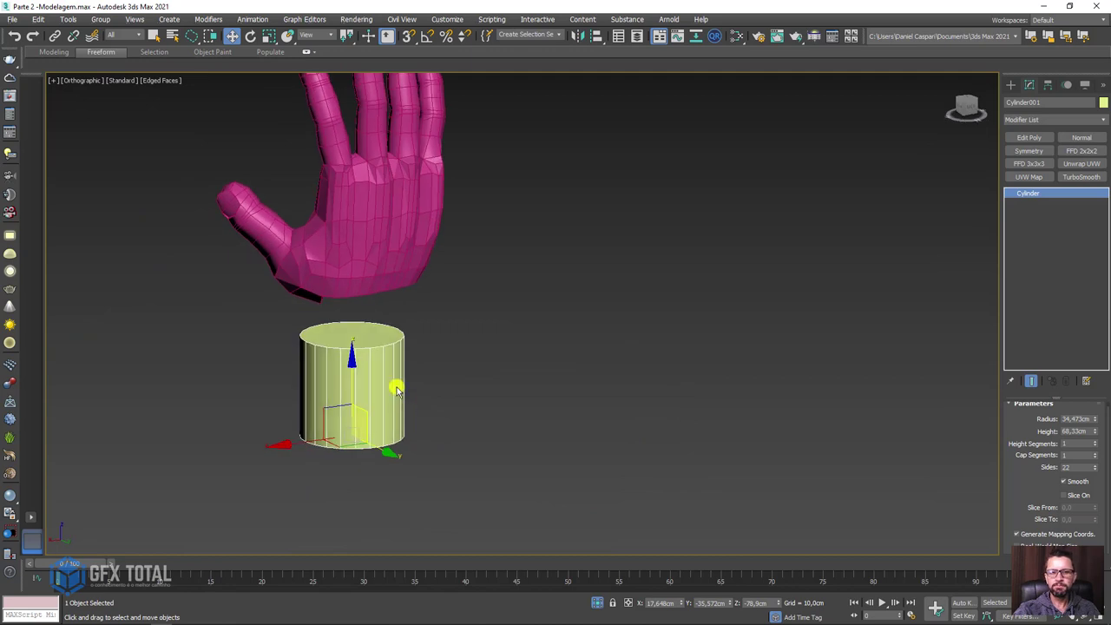
scroll(408, 365, "up", 2)
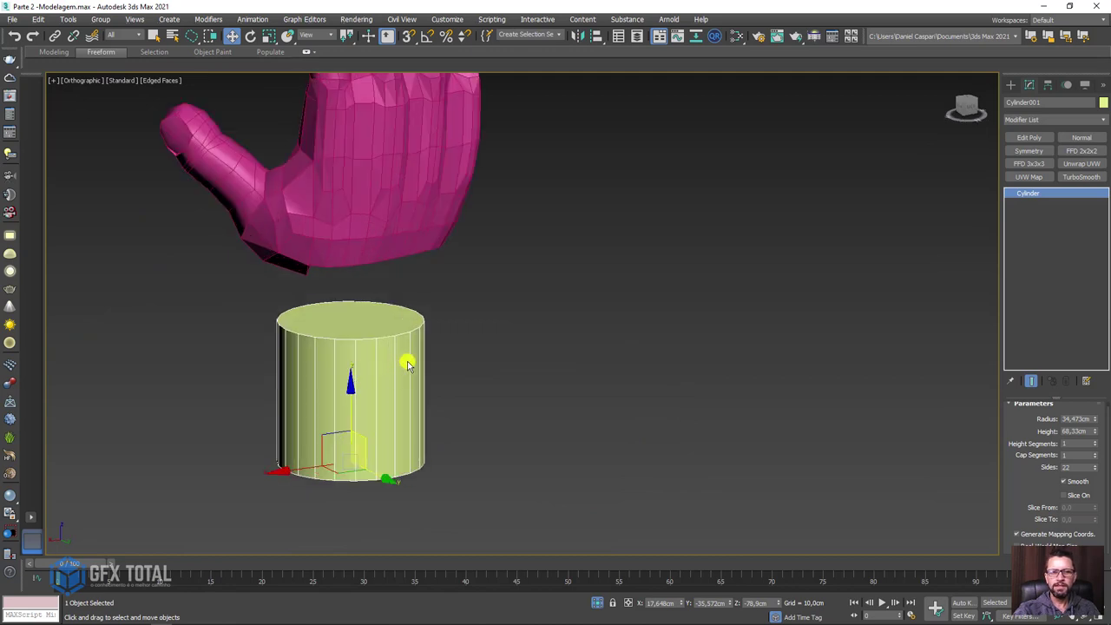
right_click(343, 323)
left_click(490, 455)
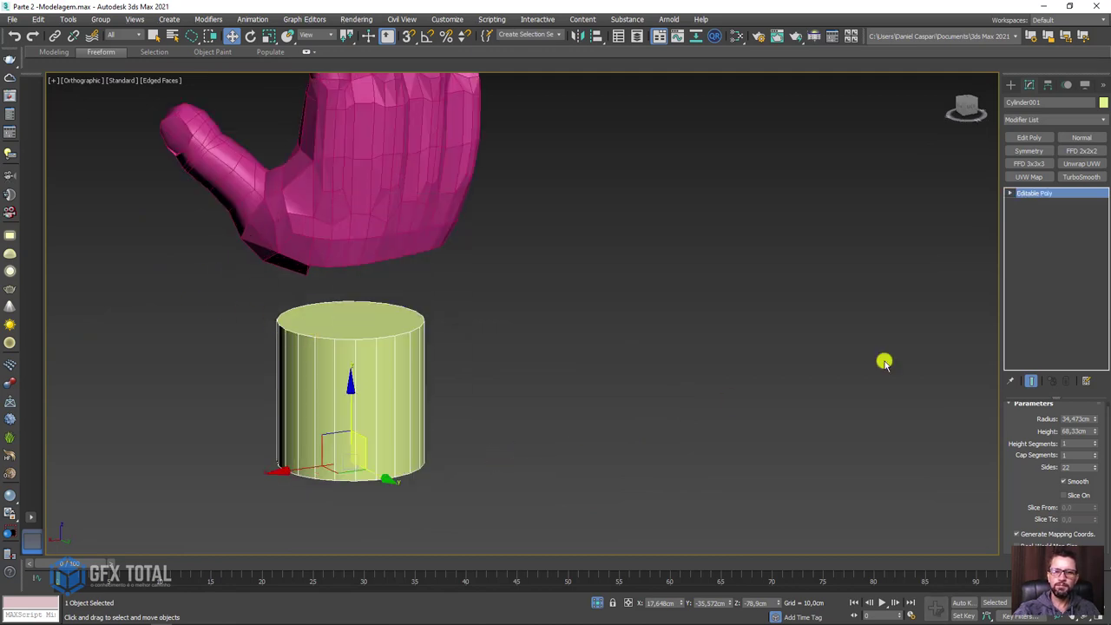
Select all 24 cylinder polygons and scale them to 72% along Y.
left_click(1066, 417)
left_click_drag(719, 330, 458, 454)
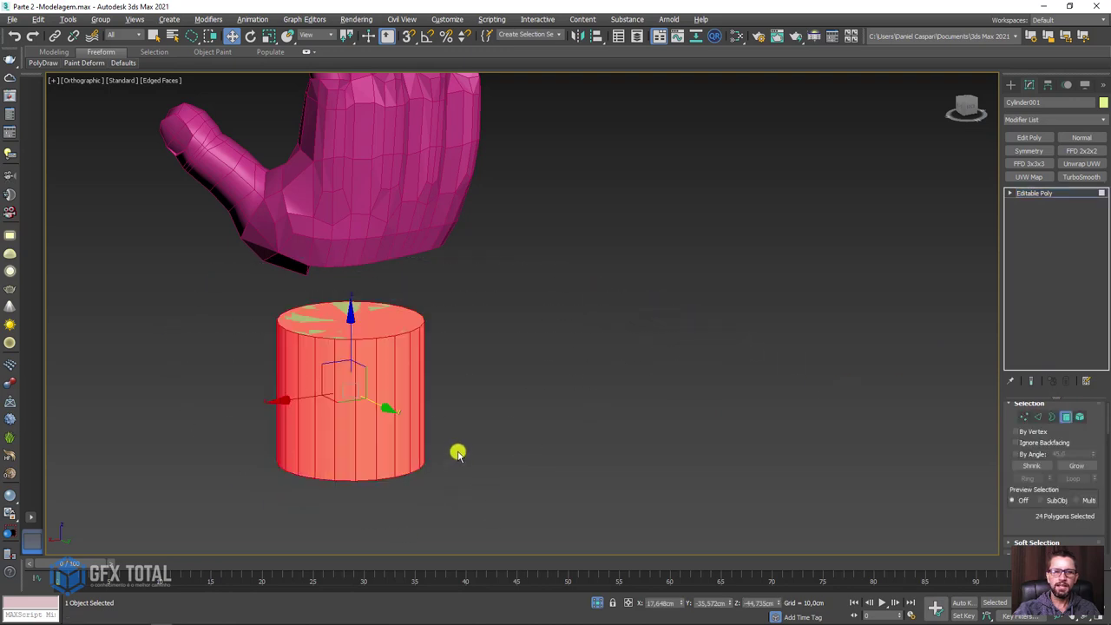
middle_click_drag(458, 454, 439, 409, "alt")
key("e")
key("r")
left_click_drag(422, 408, 413, 410)
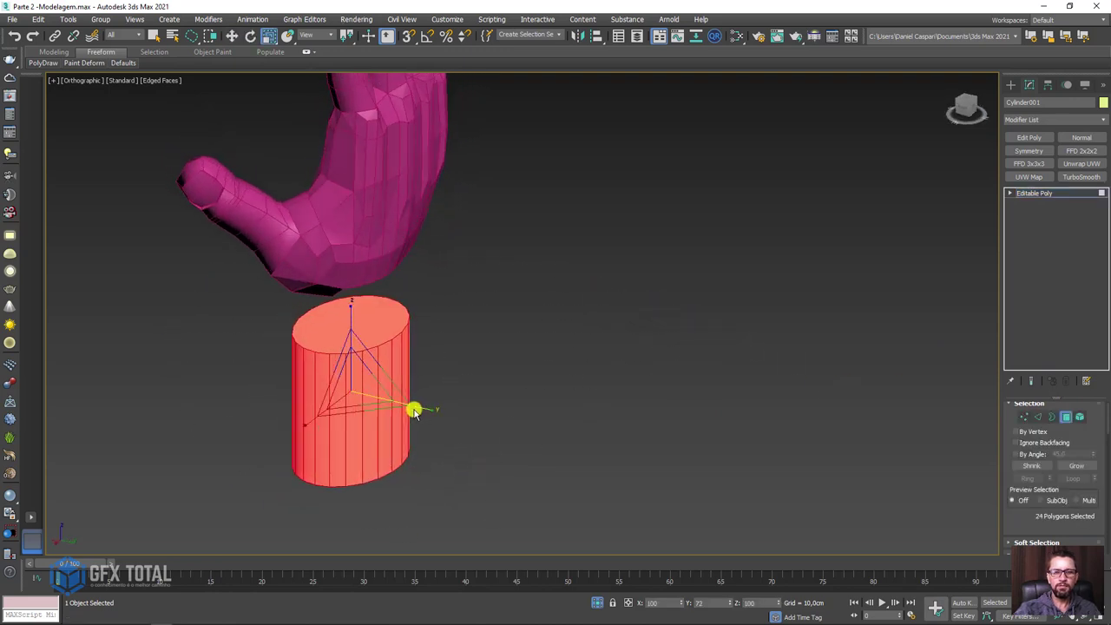
mouse_move(413, 410)
middle_mouse_down("alt")
mouse_move(617, 353)
mouse_move(577, 362)
mouse_move(426, 342)
mouse_move(324, 360)
mouse_move(329, 367)
middle_mouse_up("alt")
scroll(533, 295, "up", 2)
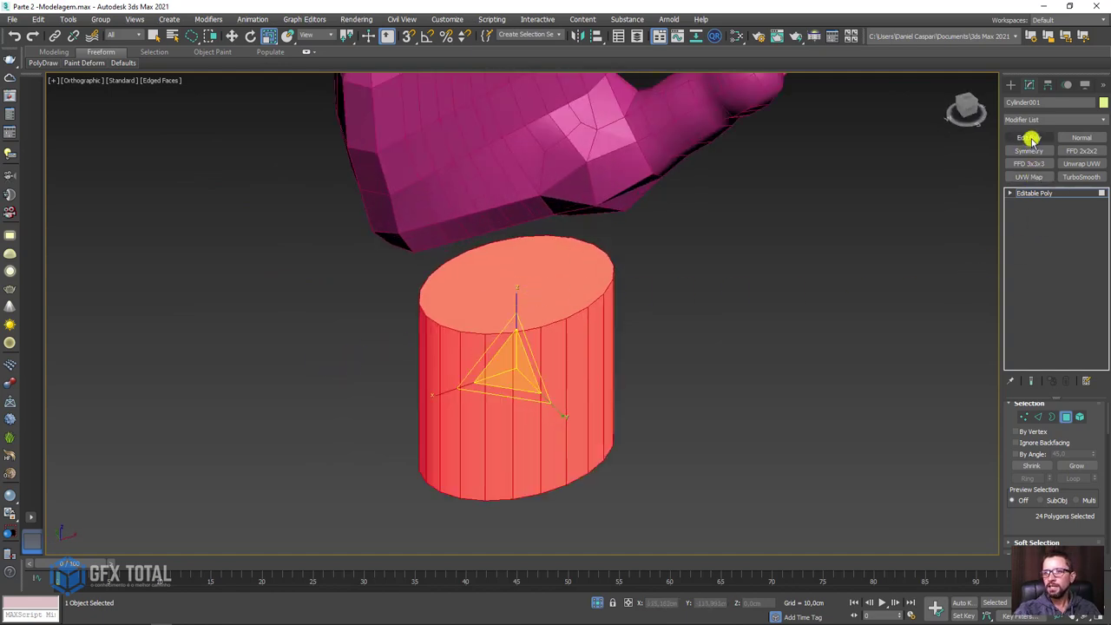
Add an FFD 3x3x3 modifier and move its control points to bend the cylinder.
left_click(1031, 166)
left_click(1021, 193)
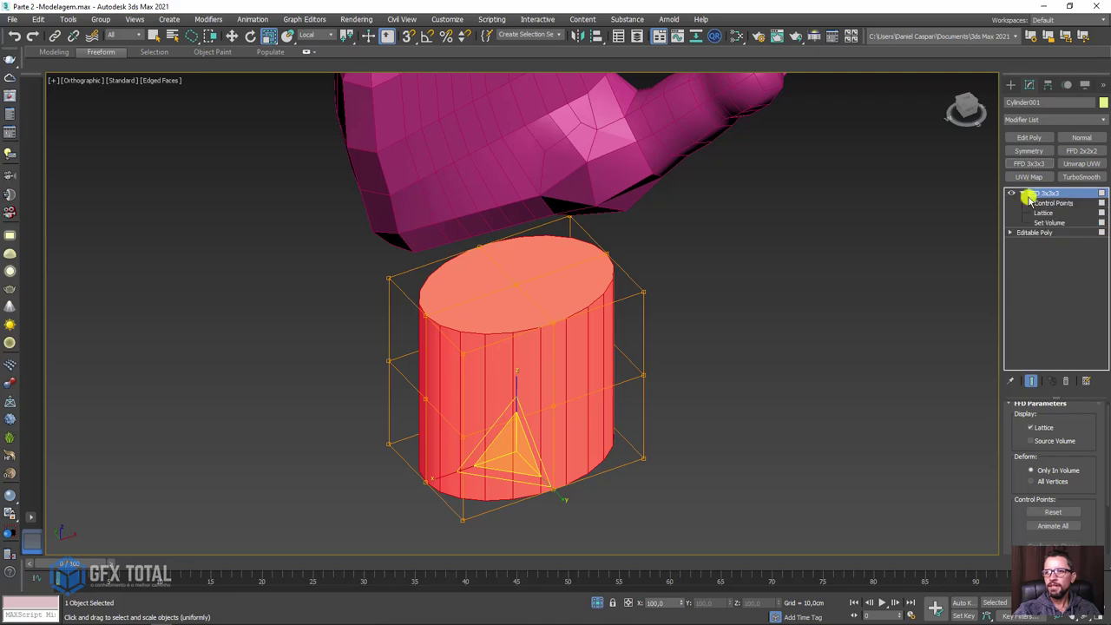
left_click(1051, 203)
middle_click_drag(711, 322, 412, 506, "alt")
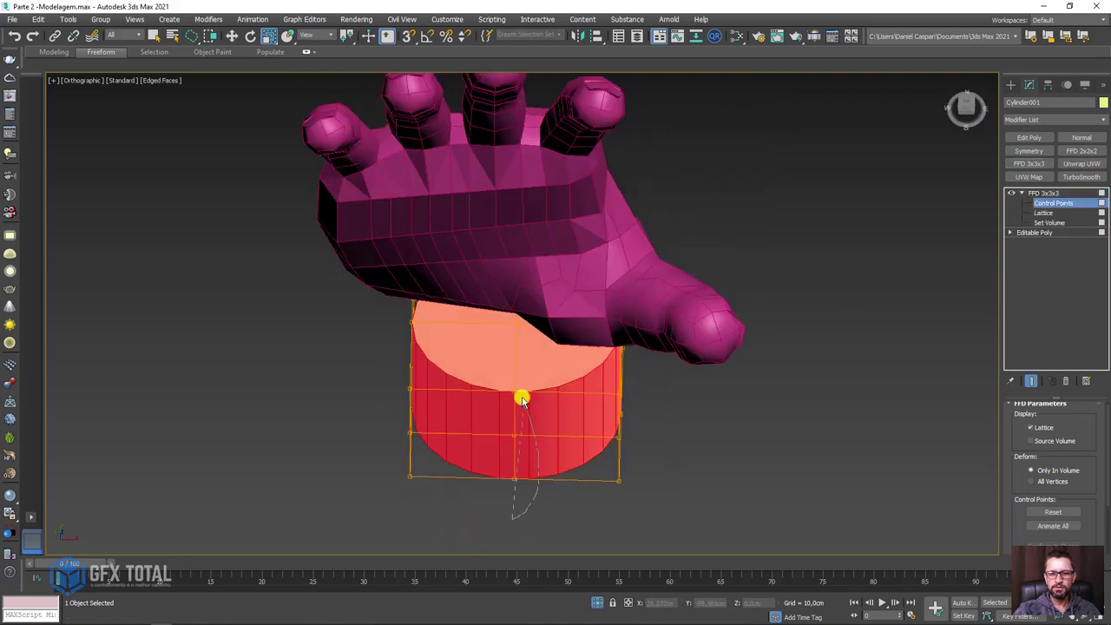
mouse_move(514, 517)
middle_mouse_down("alt")
mouse_move(578, 501)
mouse_move(582, 442)
middle_mouse_up("alt")
key("w")
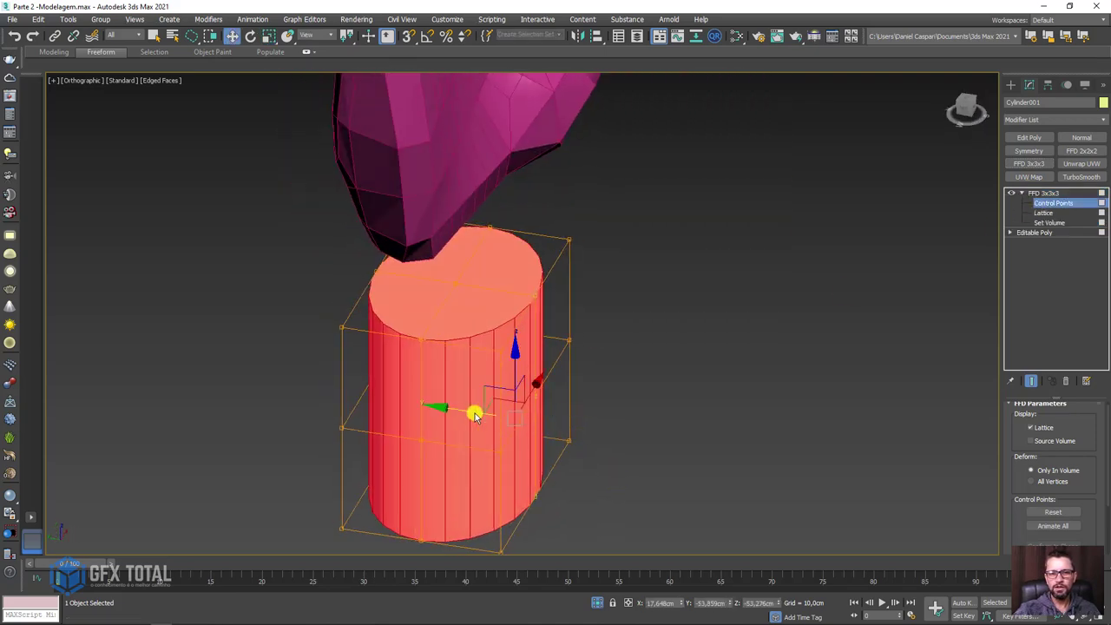
mouse_move(448, 414)
left_mouse_down()
mouse_move(416, 407)
mouse_move(431, 407)
left_mouse_up()
mouse_move(431, 407)
middle_mouse_down("alt")
mouse_move(443, 449)
mouse_move(514, 344)
middle_mouse_up("alt")
left_click(1039, 193)
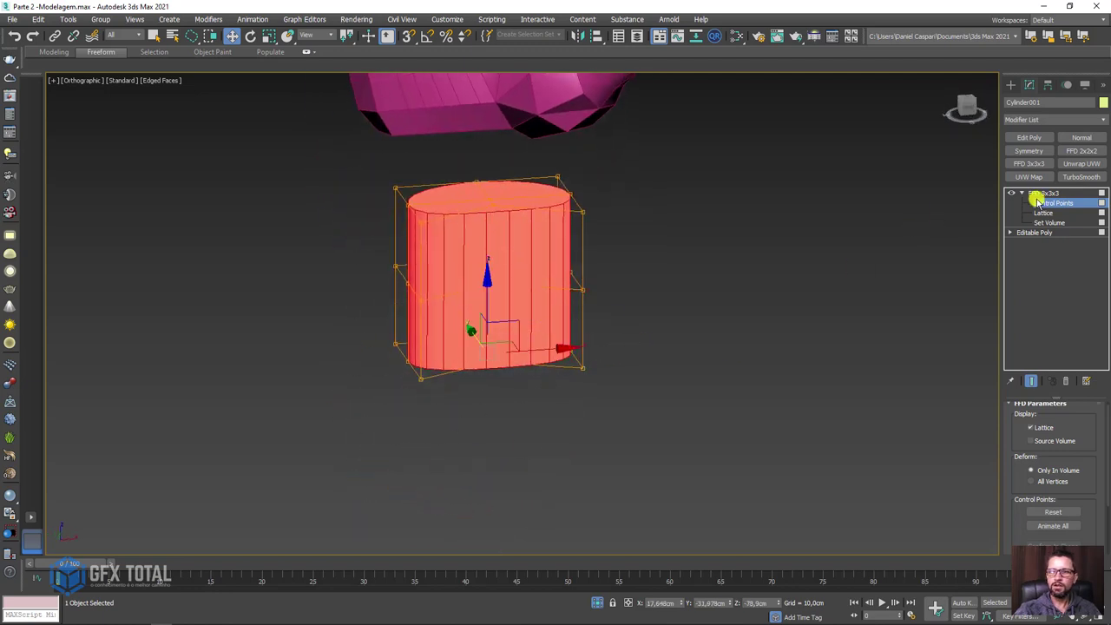
Add an FFD 2x2x2 modifier, scaling its control points to taper and moving them to lengthen.
left_click(1076, 151)
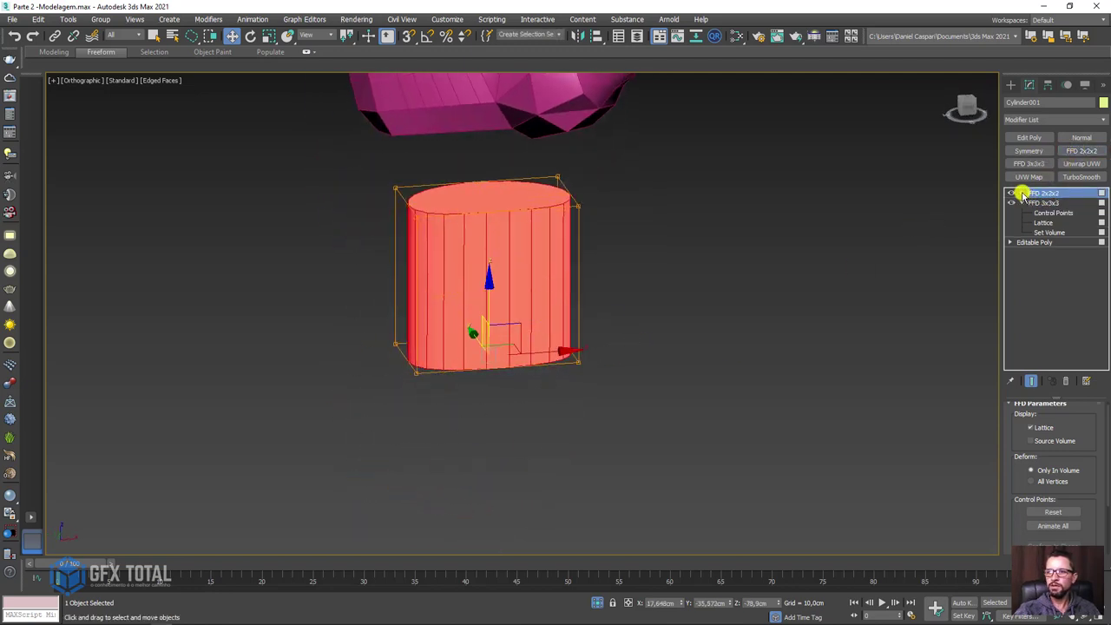
left_click(1022, 193)
left_click(1053, 202)
middle_click_drag(925, 270, 755, 326, "alt")
middle_click_drag(501, 473, 719, 396, "alt")
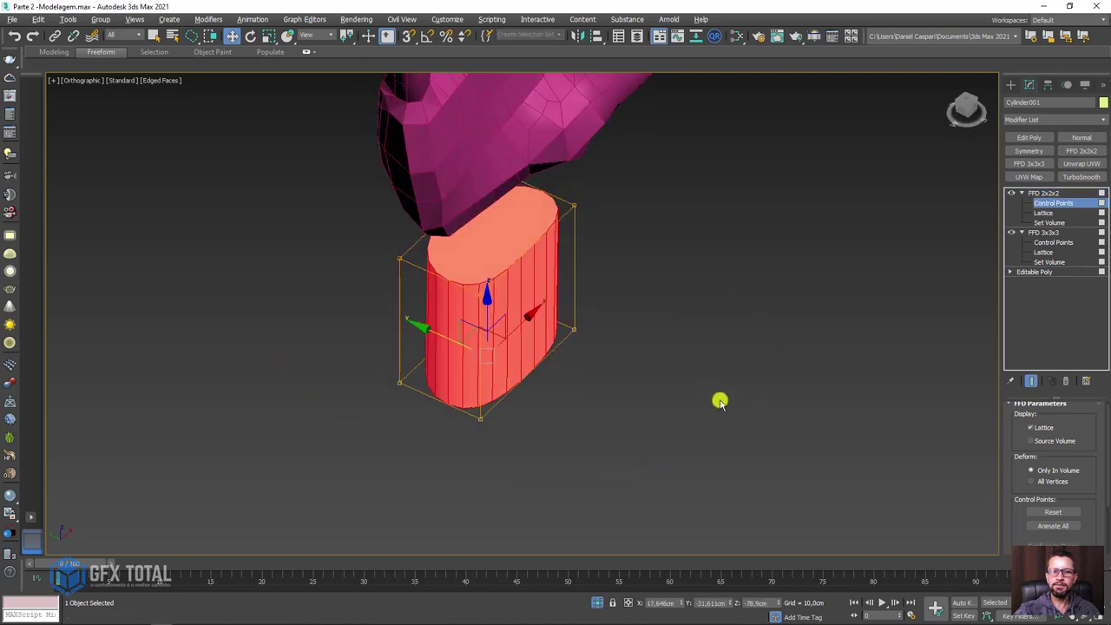
key("e")
key("r")
mouse_move(509, 347)
left_mouse_down()
mouse_move(496, 327)
mouse_move(491, 394)
left_mouse_up()
key("w")
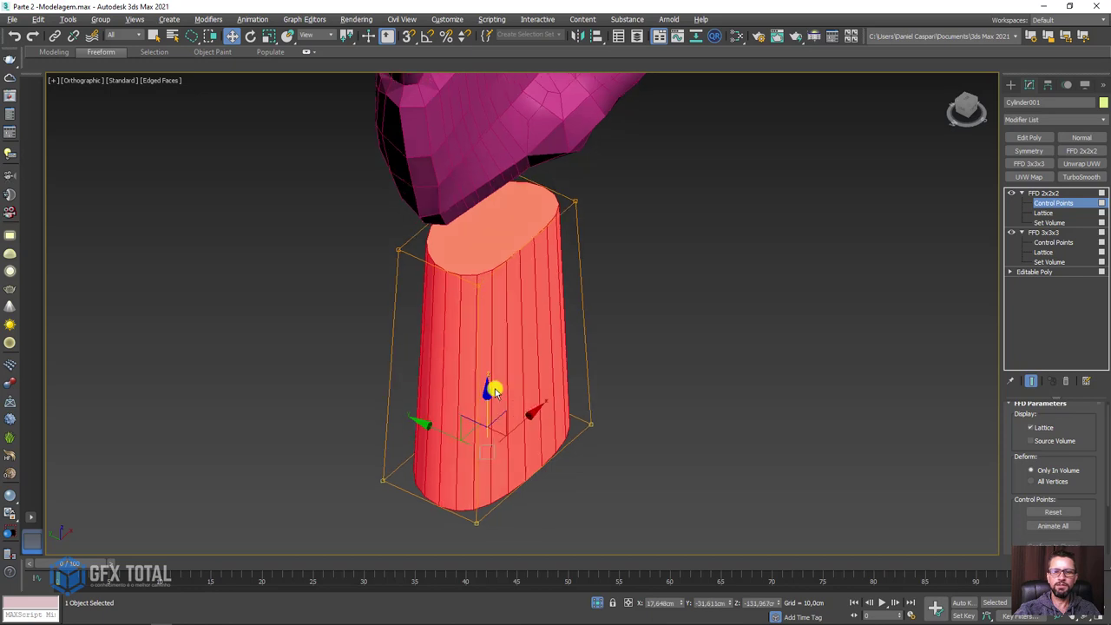
middle_click_drag(491, 391, 518, 385, "alt")
left_click(1043, 192)
mouse_move(564, 269)
middle_mouse_down("alt")
mouse_move(590, 288)
mouse_move(552, 298)
mouse_move(526, 238)
middle_mouse_up("alt")
Collapse the cylinder's FFD modifiers into a plain Editable Poly.
right_click(526, 236)
mouse_move(550, 367)
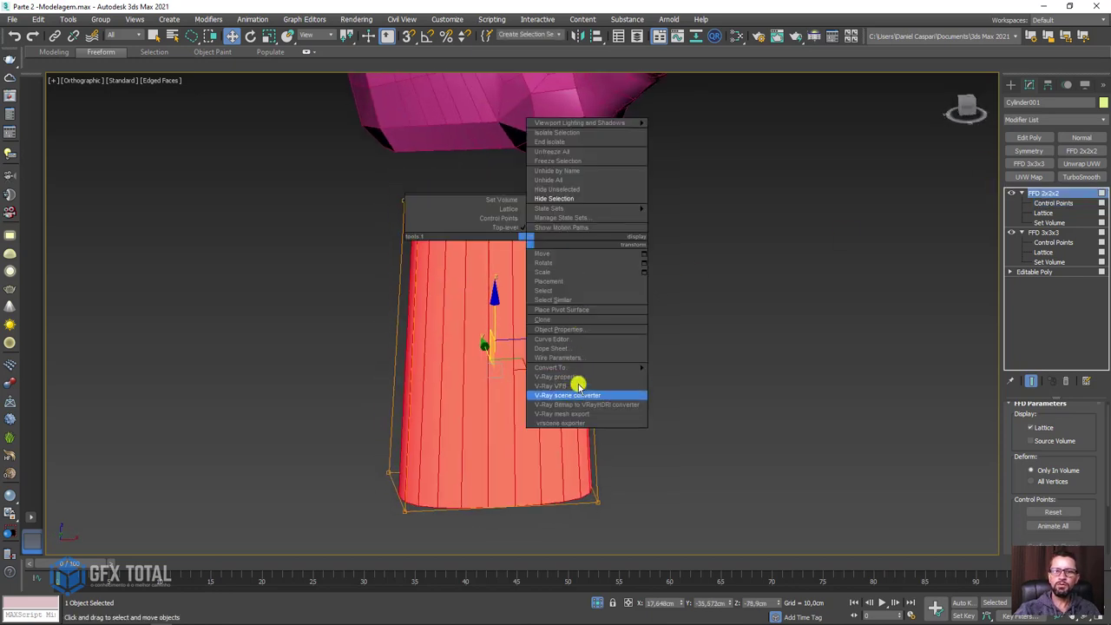
left_click(669, 378)
mouse_move(607, 285)
middle_mouse_down("alt")
mouse_move(567, 209)
mouse_move(587, 198)
mouse_move(599, 213)
middle_mouse_up("alt")
Select the pink hand and go to its Edit Poly Edit Geometry settings.
left_click(570, 199)
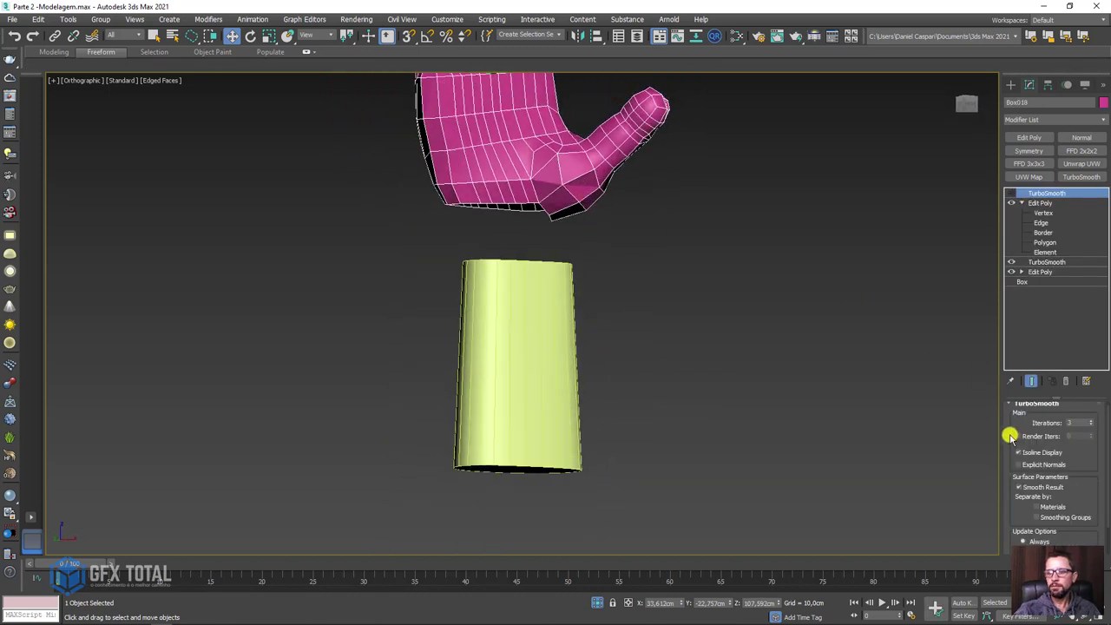
scroll(1010, 435, "up", 1)
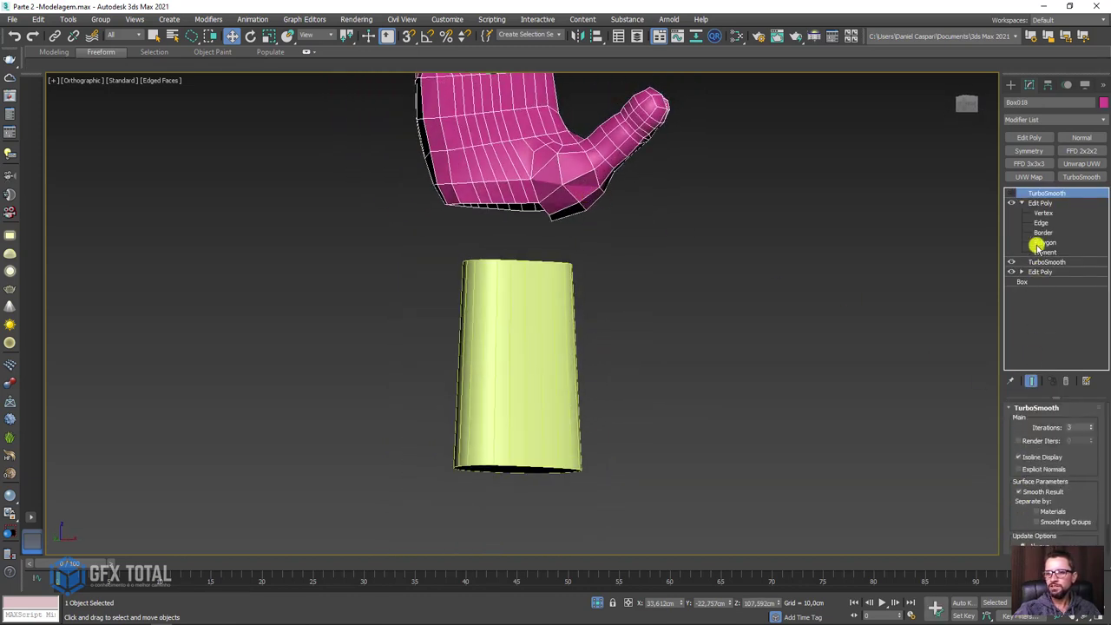
left_click(1040, 205)
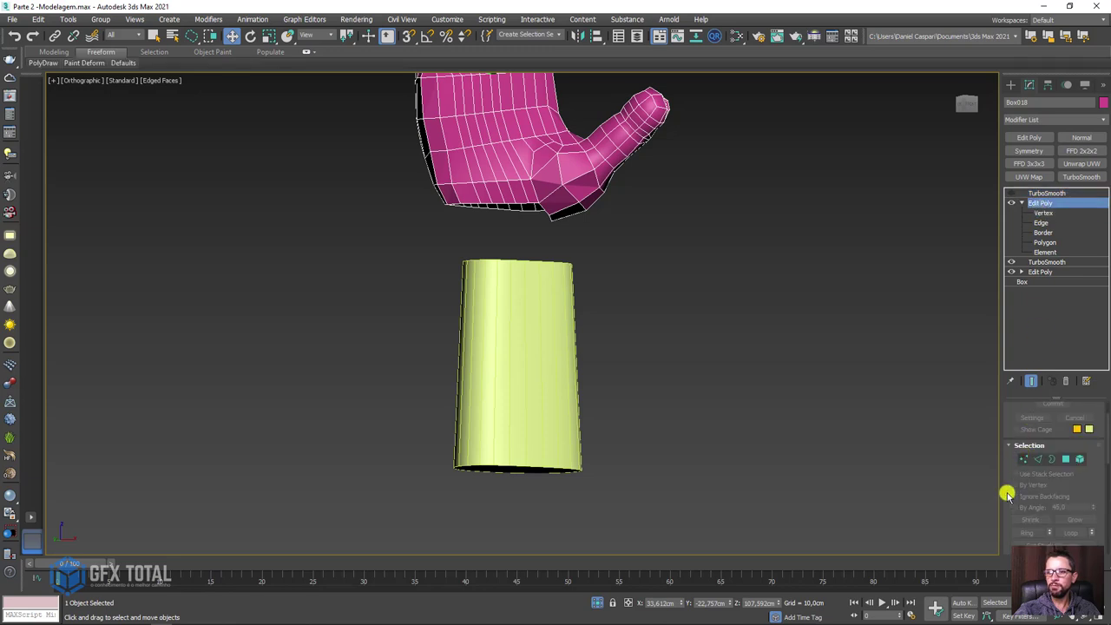
scroll(1006, 434, "down", 5)
Attach the yellow cylinder to the hand mesh.
left_click(1026, 515)
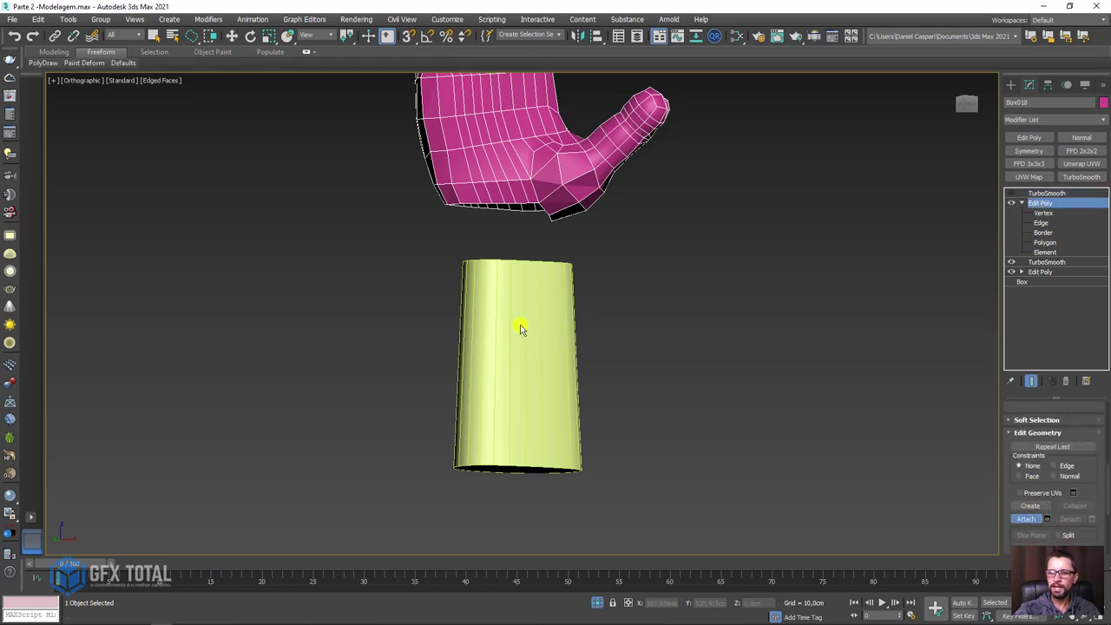
left_click(520, 323)
left_click(1044, 233)
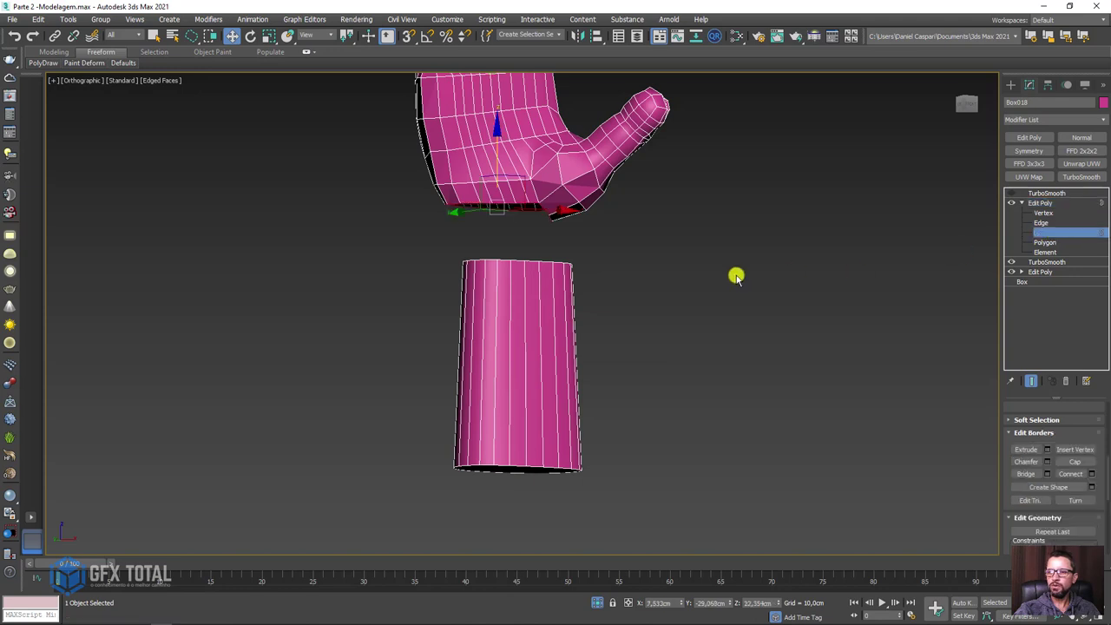
mouse_move(580, 259)
middle_mouse_down("alt")
mouse_move(587, 304)
mouse_move(536, 290)
middle_mouse_up("alt")
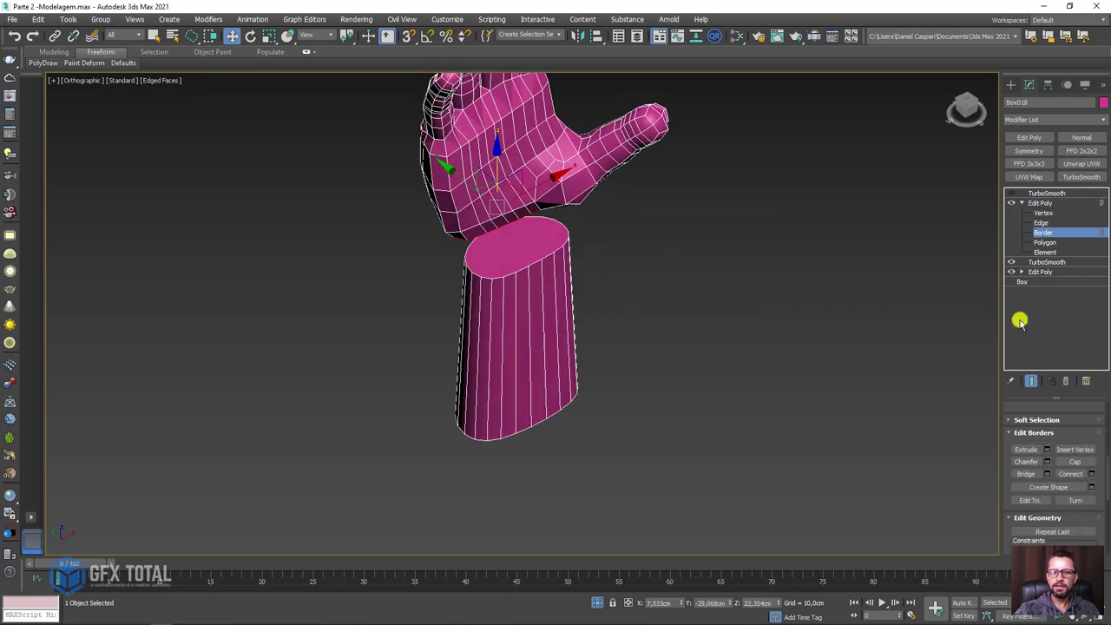
Delete the cylinder's top and bottom cap polygons.
left_click(1045, 242)
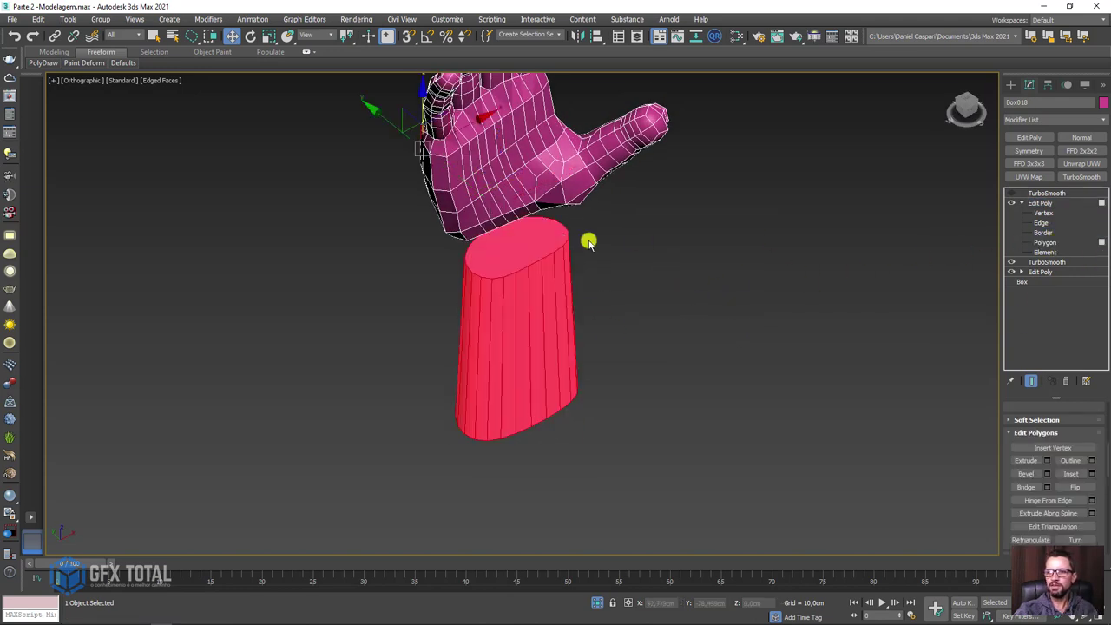
left_click(521, 246)
key("Delete")
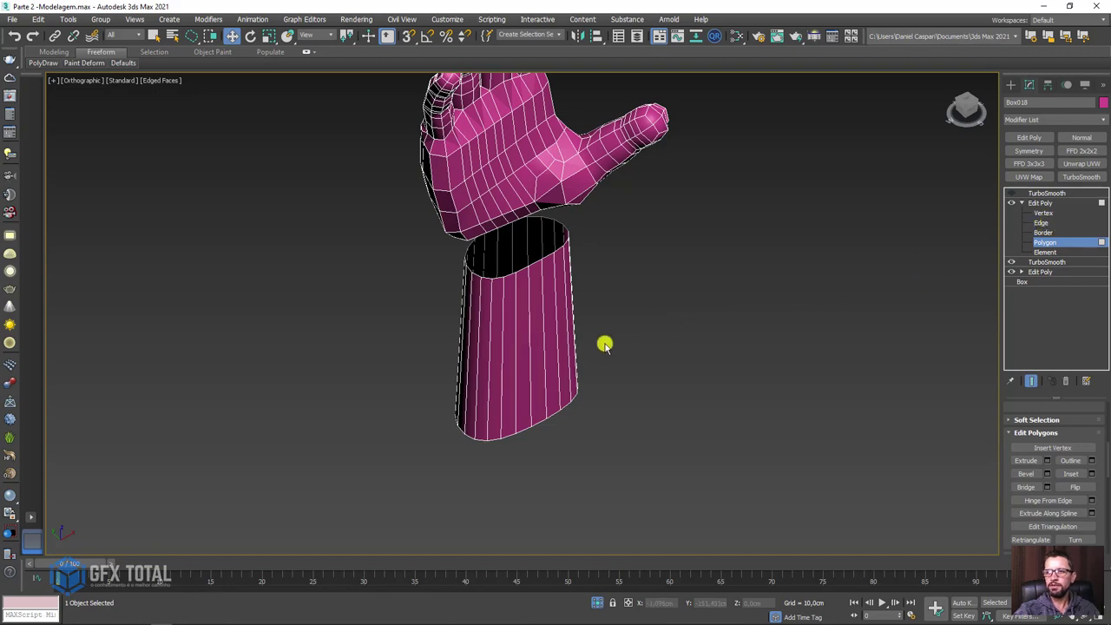
middle_click_drag(605, 345, 533, 421, "alt")
left_click(522, 450)
key("Delete")
middle_click_drag(680, 273, 958, 295, "alt")
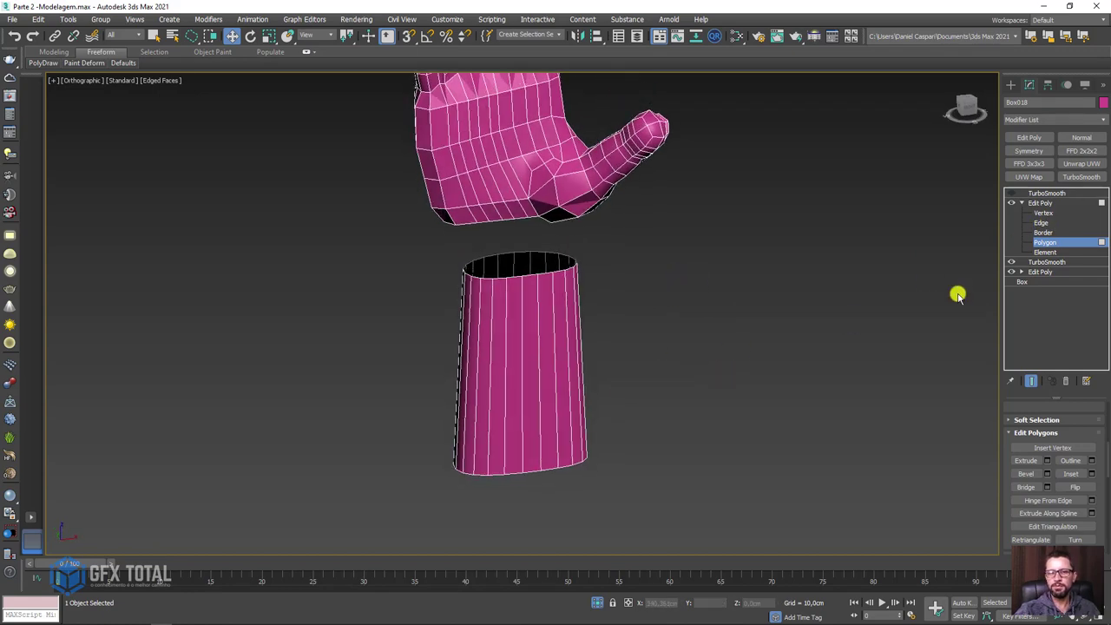
Select the cylinder's open top with the wrist border and bridge them.
left_click(1045, 232)
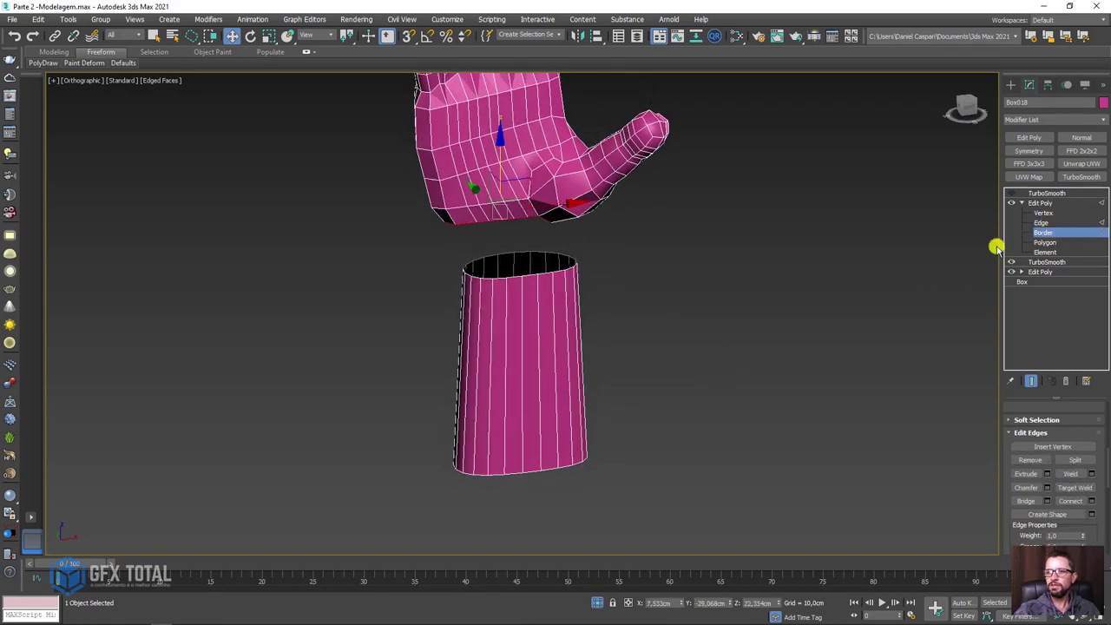
left_click_drag(799, 335, 597, 310)
mouse_move(597, 310)
middle_mouse_down("alt")
mouse_move(564, 258)
mouse_move(762, 352)
middle_mouse_up("alt")
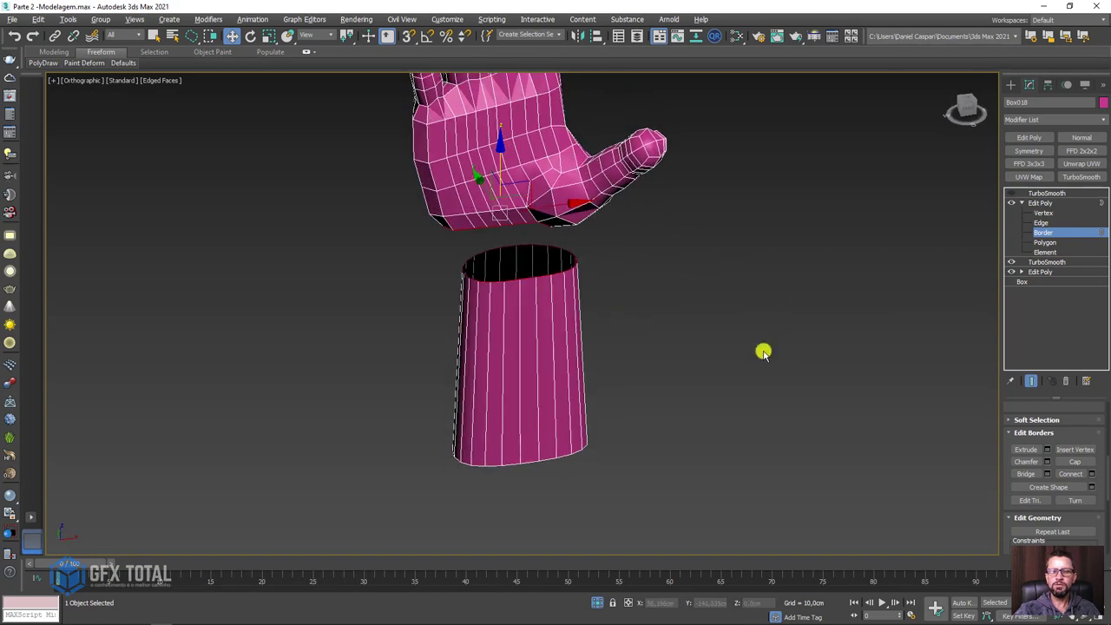
left_click(1027, 474)
mouse_move(634, 364)
middle_mouse_down("alt")
mouse_move(578, 350)
mouse_move(607, 341)
middle_mouse_up("alt")
scroll(475, 215, "up", 3)
scroll(506, 292, "down", 3)
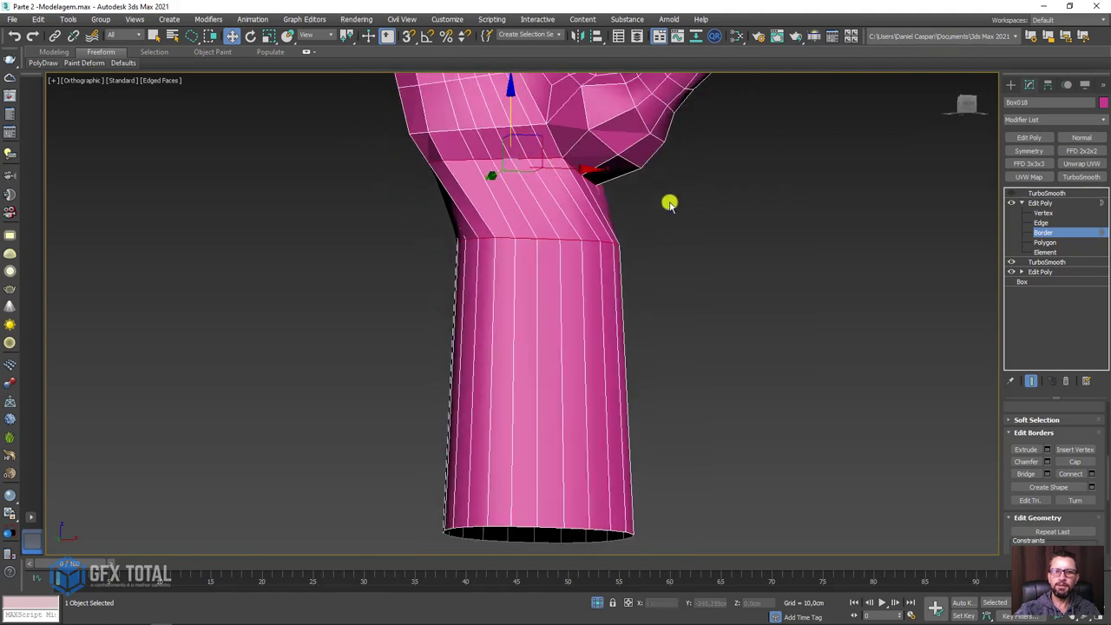
middle_click_drag(505, 292, 659, 230, "alt")
left_click(1033, 213)
Slide the forearm vertices left so the forearm sits under the hand.
left_click_drag(897, 294, 689, 205)
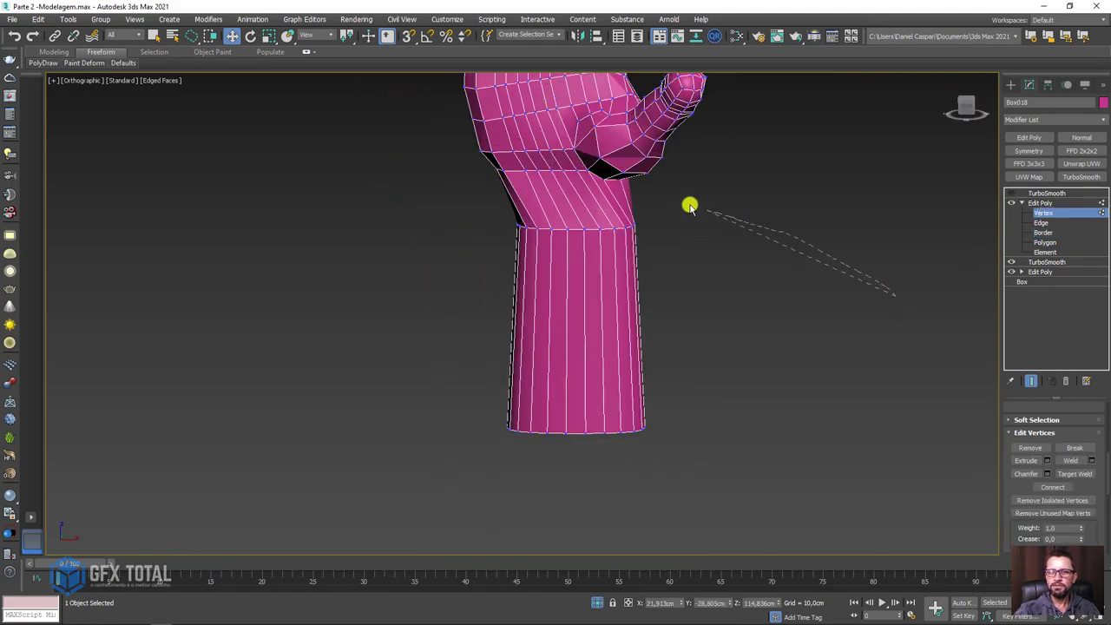
left_click_drag(626, 327, 612, 330)
mouse_move(611, 330)
middle_mouse_down("alt")
mouse_move(682, 362)
mouse_move(634, 315)
mouse_move(662, 211)
middle_mouse_up("alt")
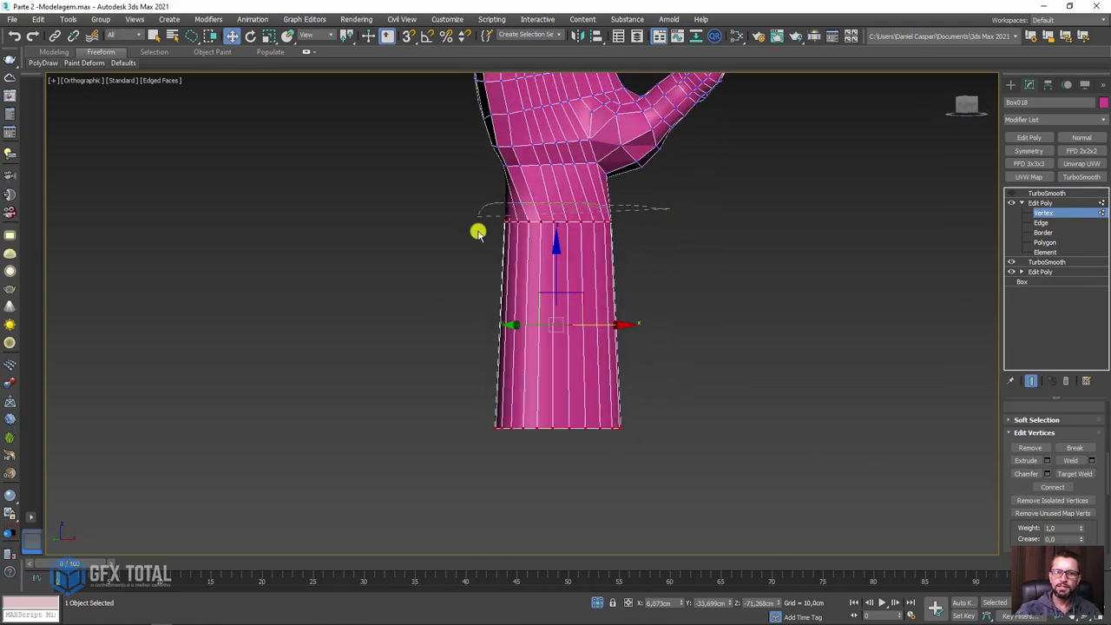
scroll(588, 228, "up", 4)
Flatten the wrist vertex ring with View Align and raise it just below the palm.
key("e")
mouse_move(539, 207)
middle_mouse_down("alt")
mouse_move(524, 211)
mouse_move(596, 240)
mouse_move(829, 385)
middle_mouse_up("alt")
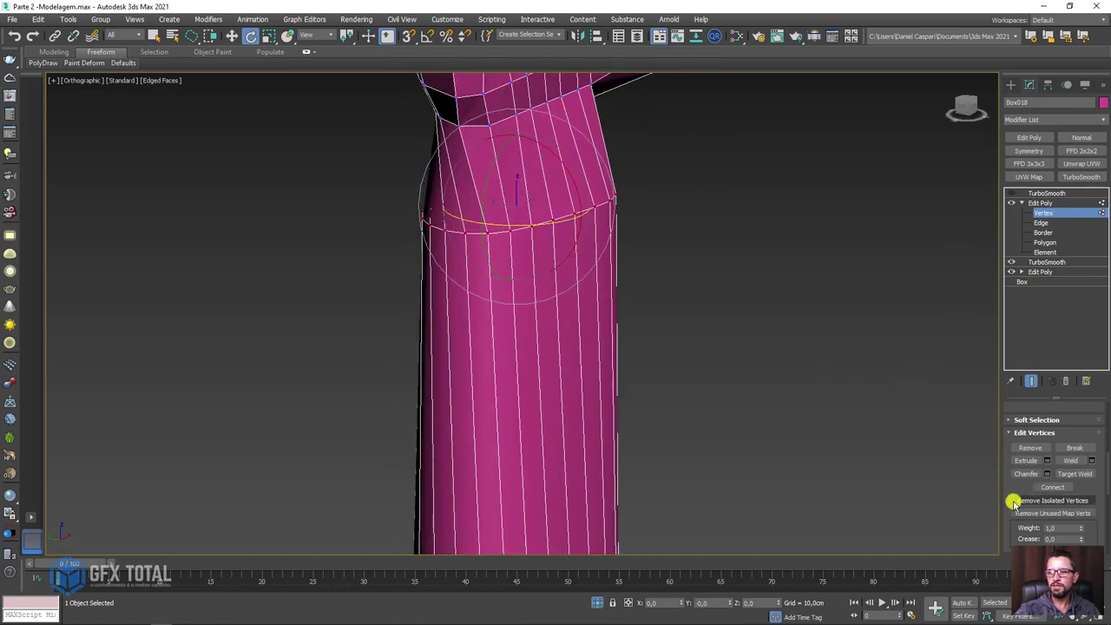
left_click_drag(1012, 496, 1016, 290)
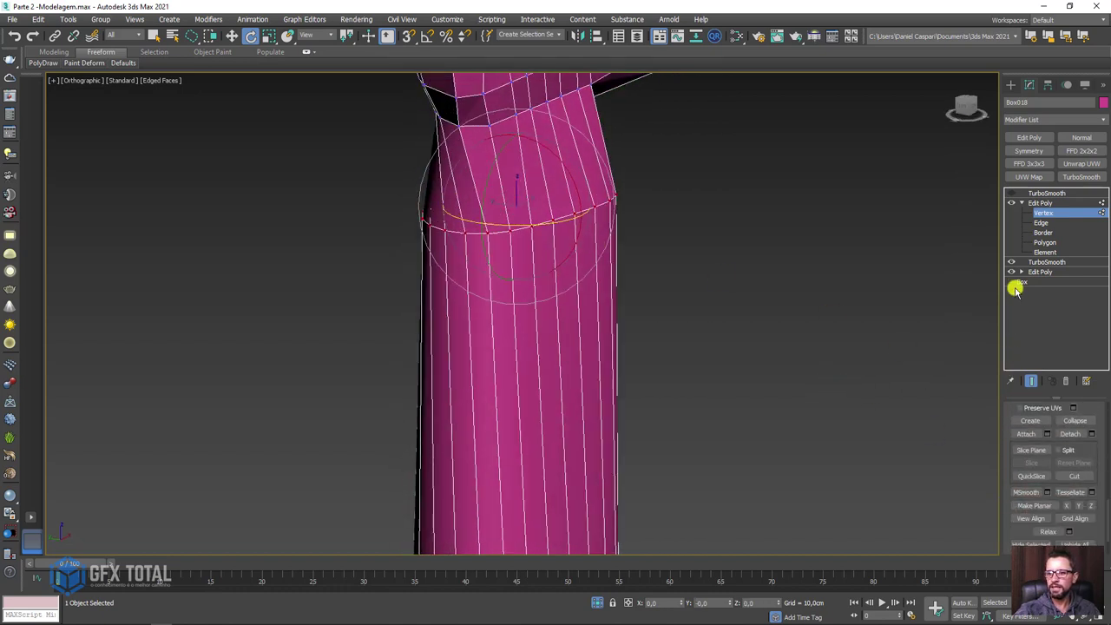
left_click(1044, 522)
key("w")
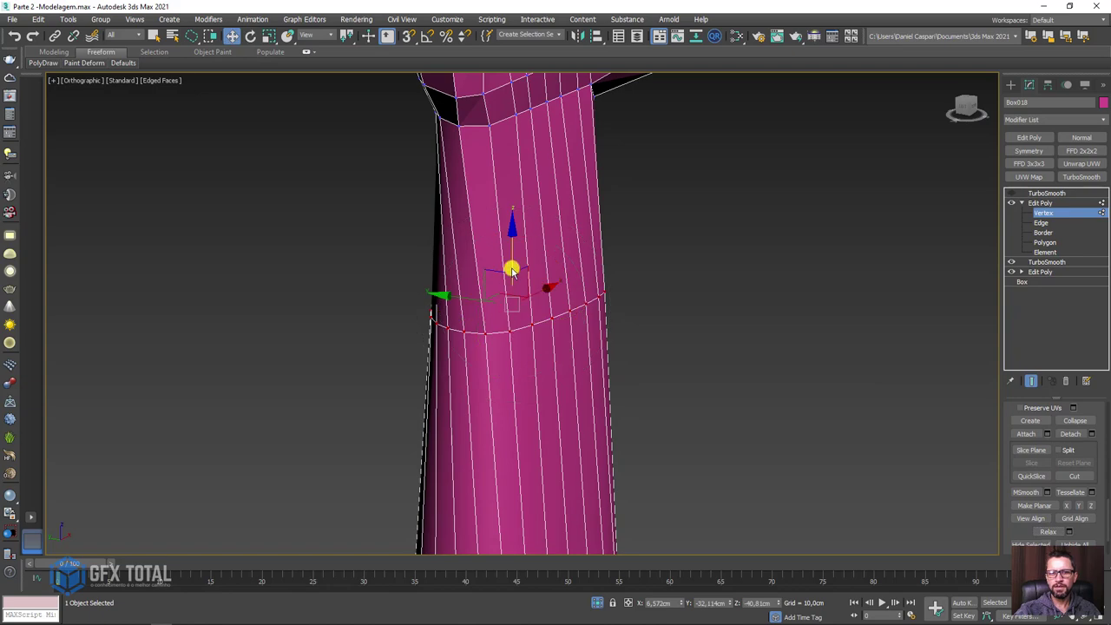
left_click_drag(512, 272, 509, 136)
mouse_move(509, 136)
middle_mouse_down("alt")
mouse_move(587, 233)
mouse_move(603, 230)
mouse_move(573, 217)
middle_mouse_up("alt")
scroll(464, 174, "down", 3)
mouse_move(464, 173)
middle_mouse_down("alt")
mouse_move(550, 272)
mouse_move(706, 345)
mouse_move(772, 346)
mouse_move(677, 260)
middle_mouse_up("alt")
scroll(677, 260, "up", 2)
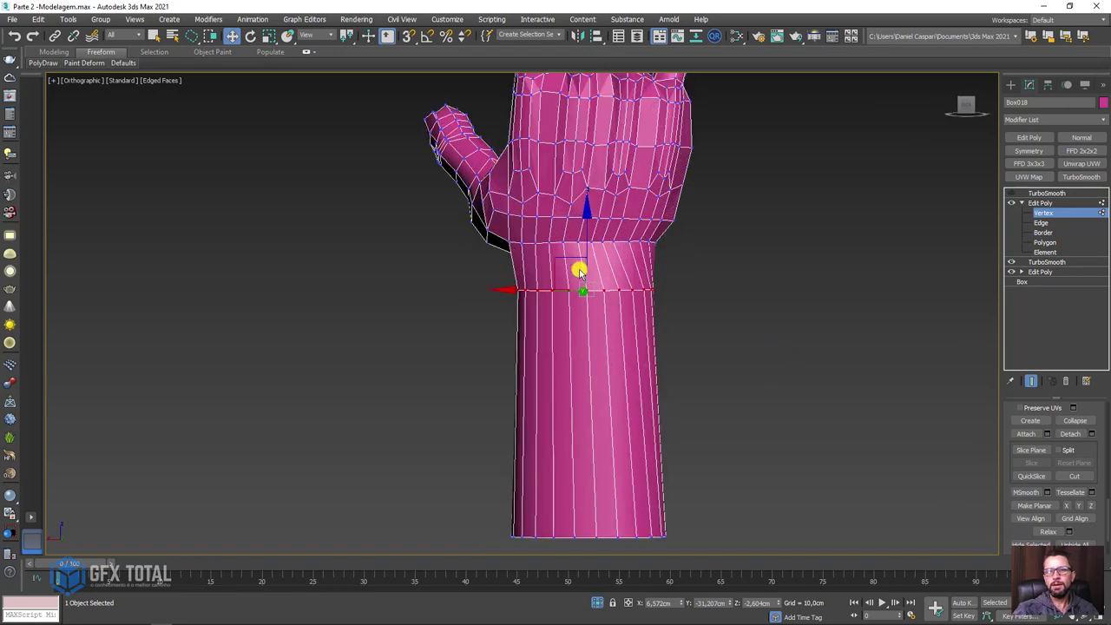
middle_click_drag(581, 268, 555, 298, "alt")
scroll(593, 317, "down", 4)
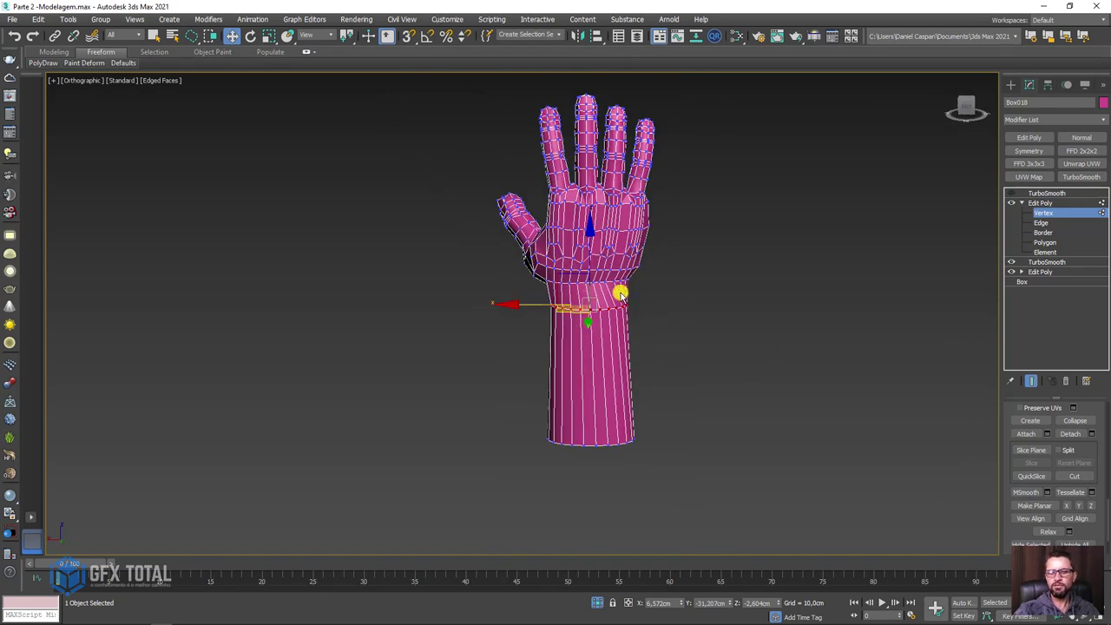
scroll(620, 295, "up", 2)
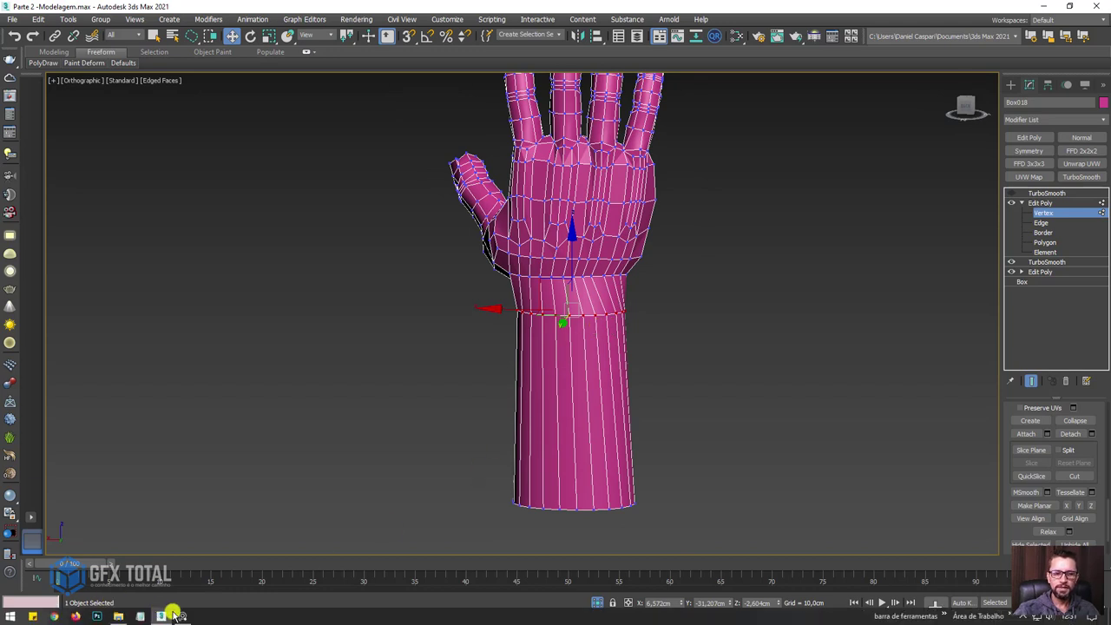
left_click(181, 618)
scroll(547, 423, "down", 2)
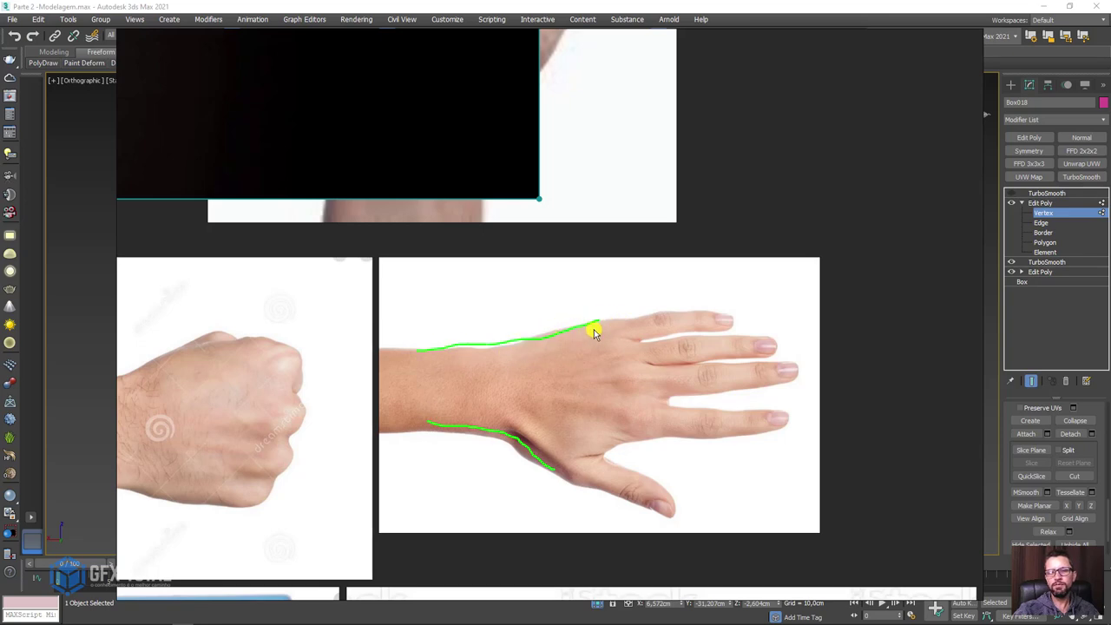
key("Escape")
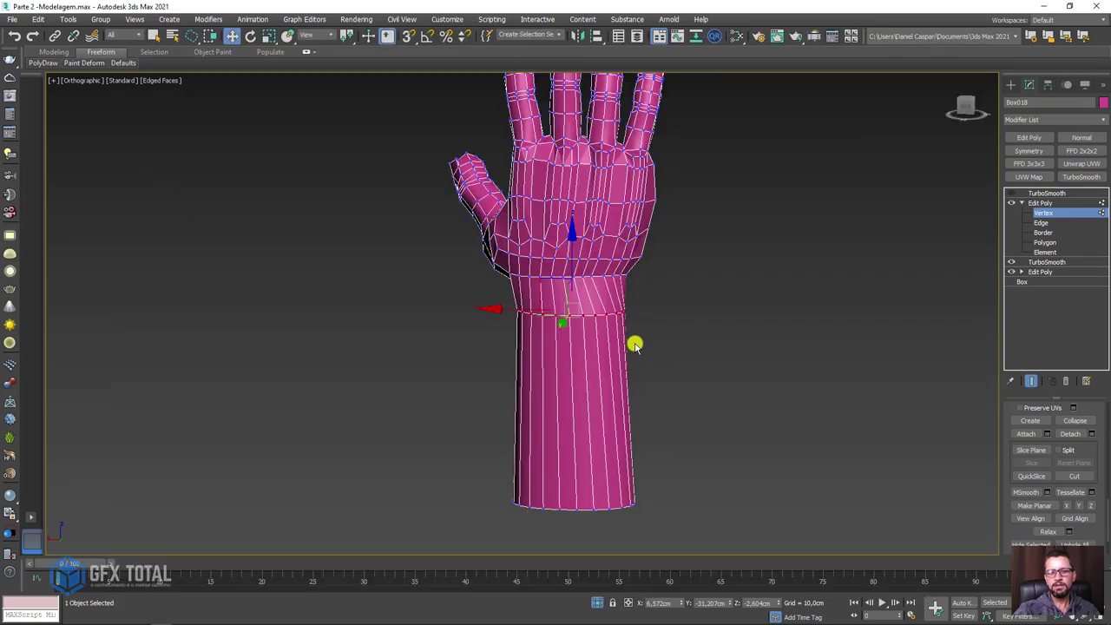
key("alt+Tab")
Set up a Paint Deform push/pull brush with strength 1 and falloff 185.
middle_click_drag(634, 341, 491, 139, "alt")
mouse_move(83, 63)
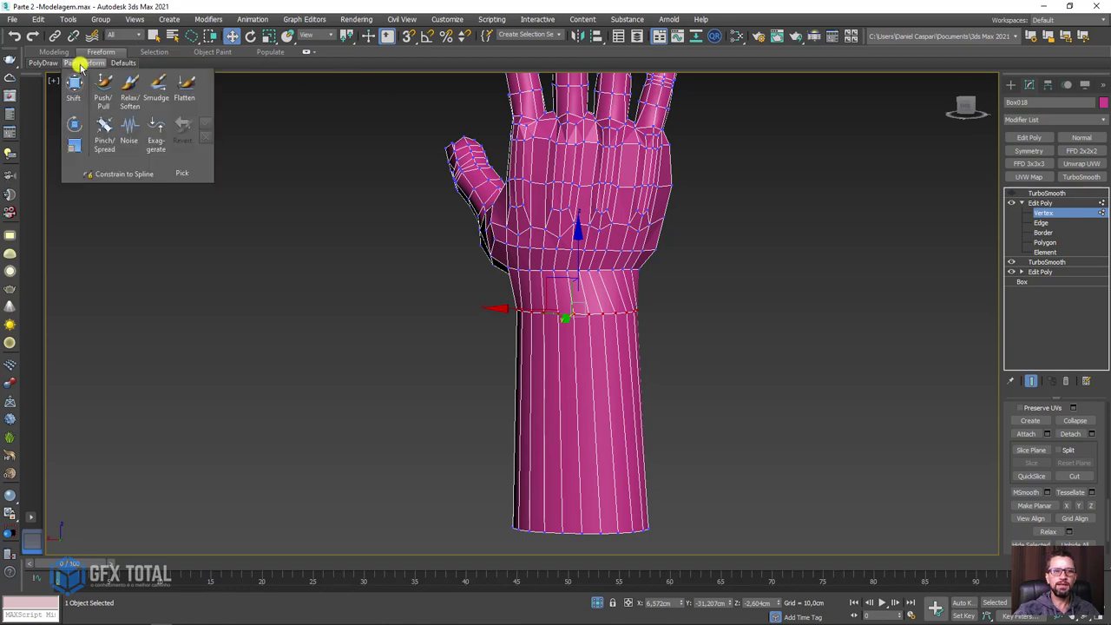
left_click(98, 95)
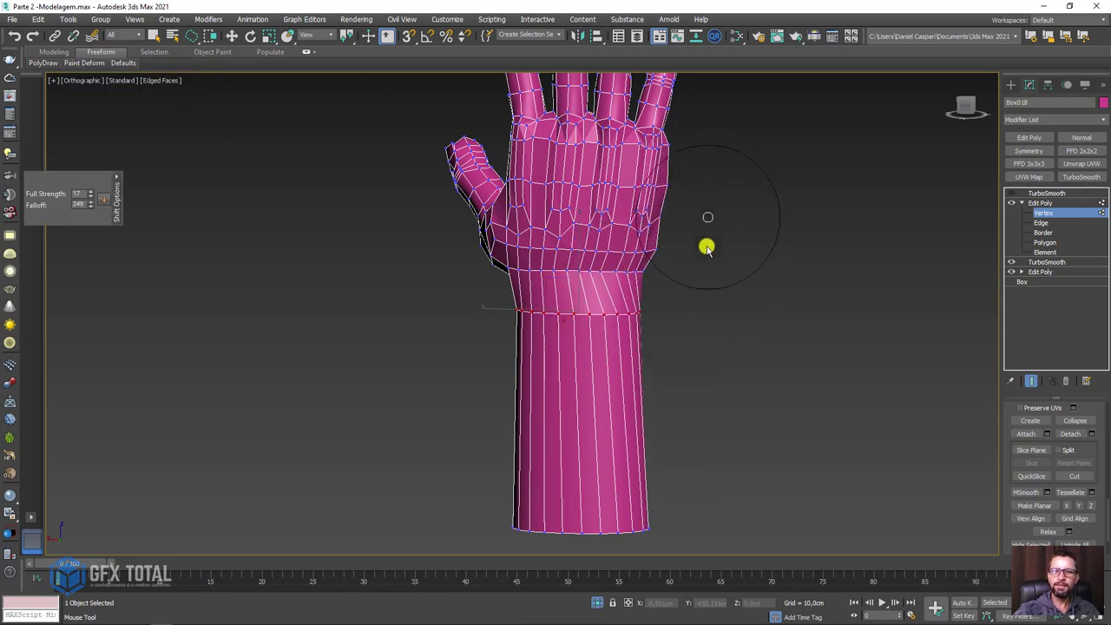
key("ctrl+z")
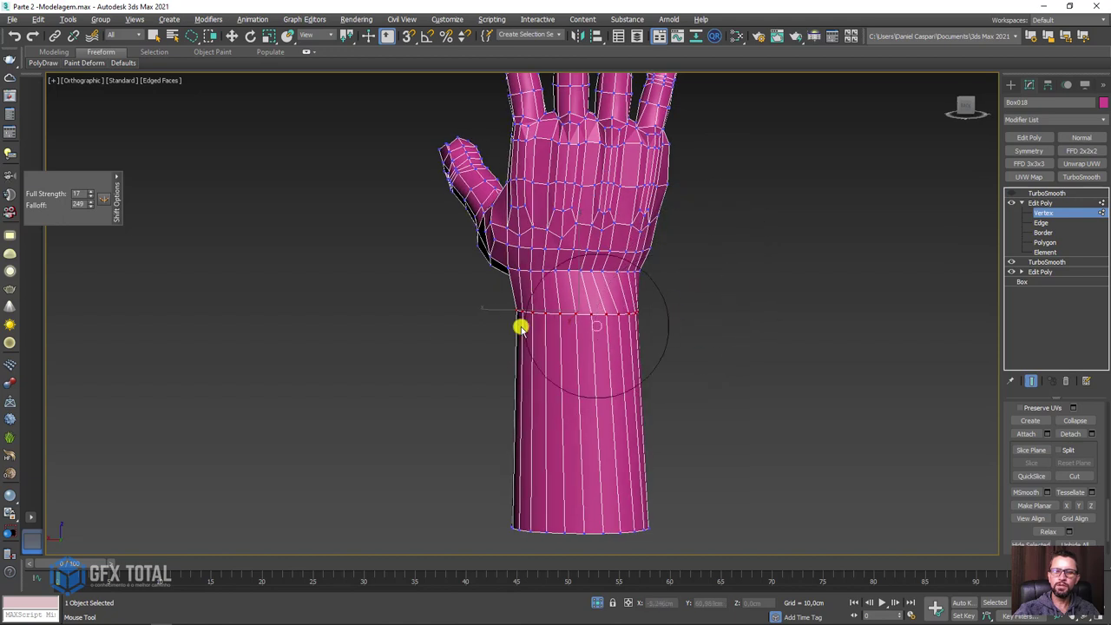
key("ctrl+z")
left_click_drag(486, 312, 483, 372, "ctrl")
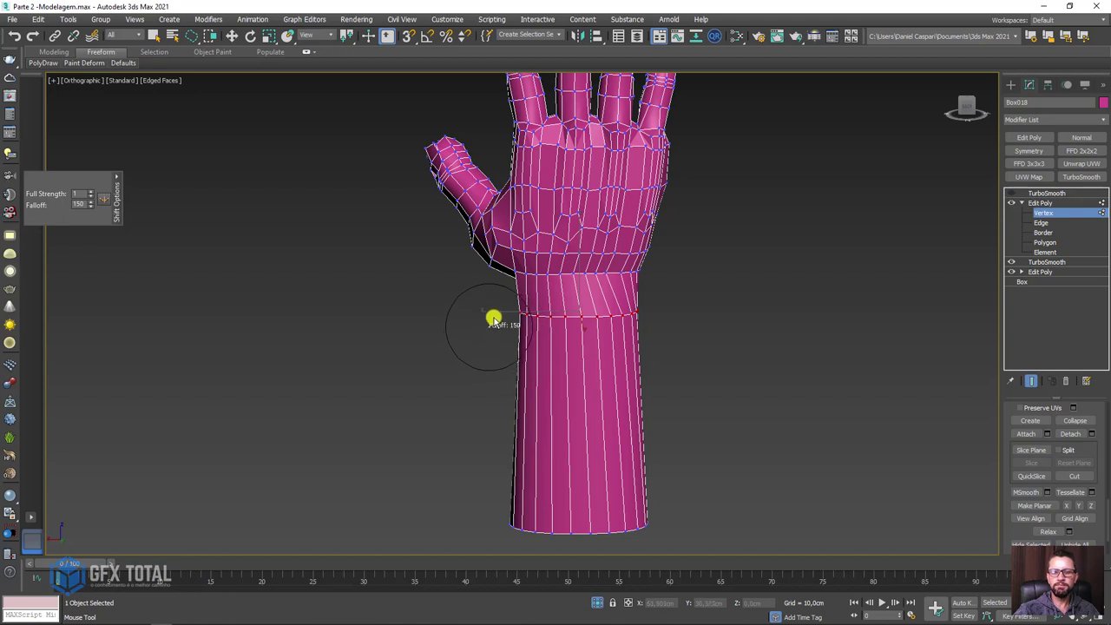
mouse_move(492, 319)
left_mouse_down("shift")
mouse_move(538, 265)
mouse_move(527, 278)
mouse_move(464, 265)
left_mouse_up("shift")
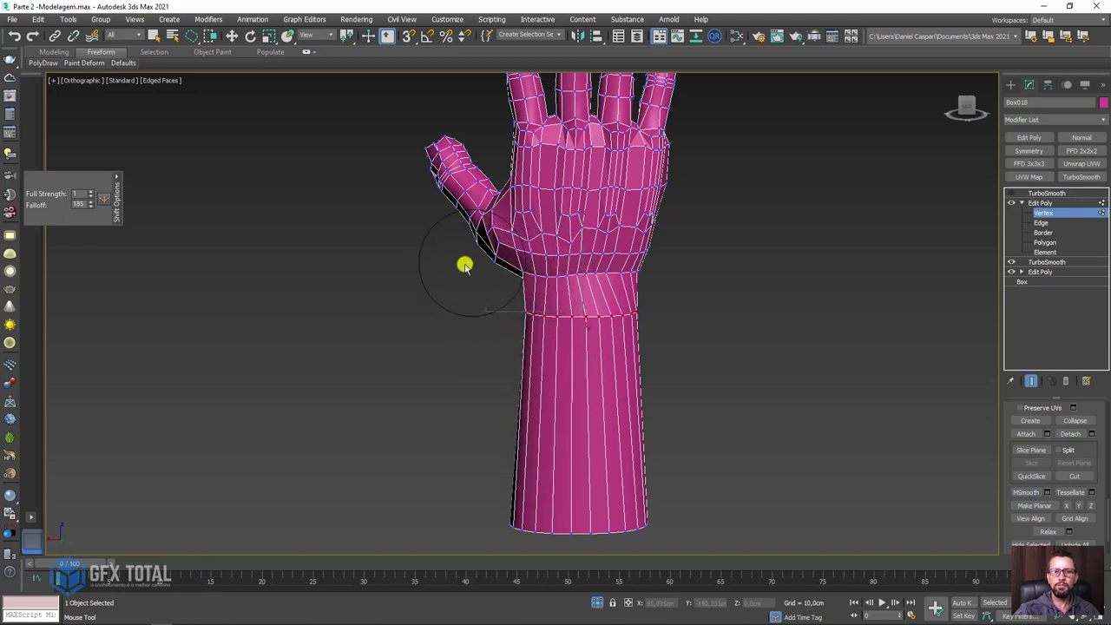
key("w")
Stroke the Shift brush over the wrist to fill the notch and smooth its outline.
middle_click_drag(527, 355, 738, 362, "alt")
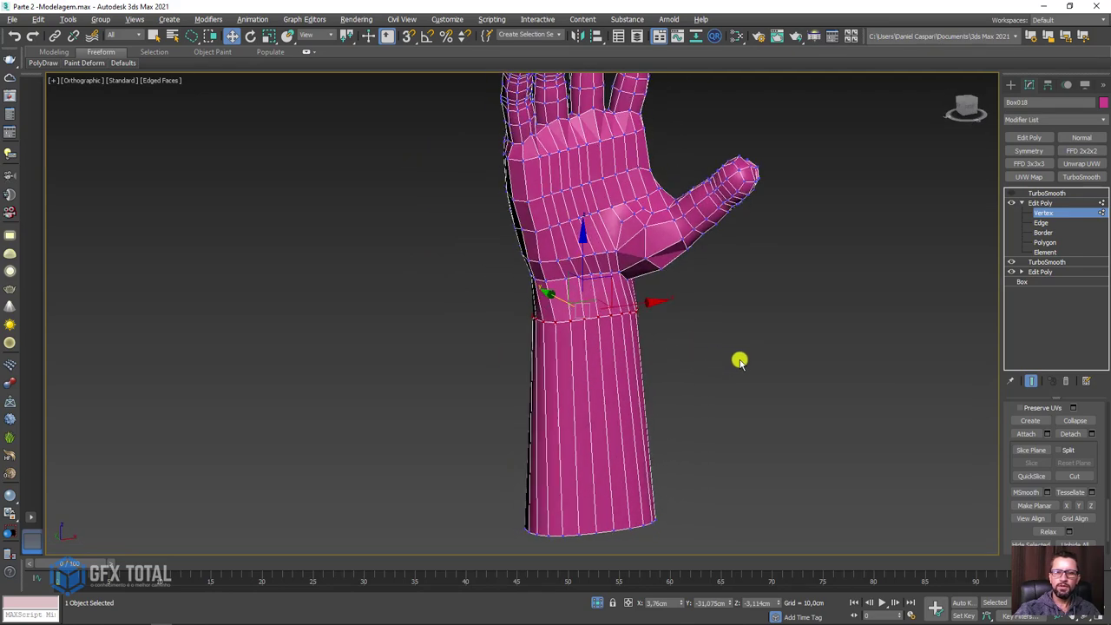
scroll(652, 287, "up", 3)
middle_click_drag(605, 279, 393, 185, "alt")
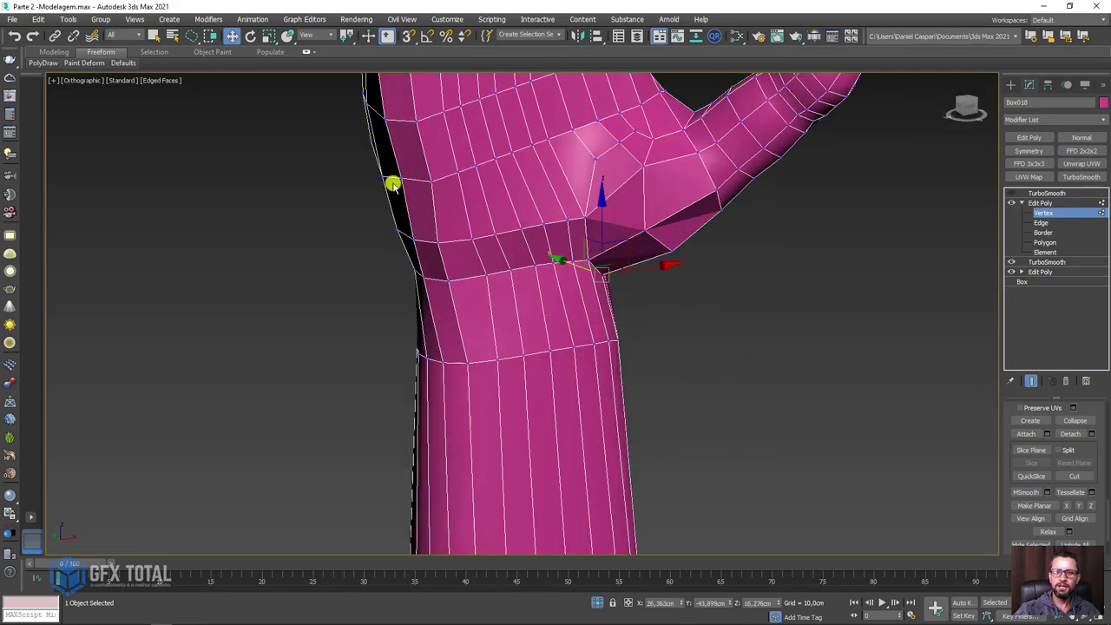
left_click(101, 62)
left_click(80, 92)
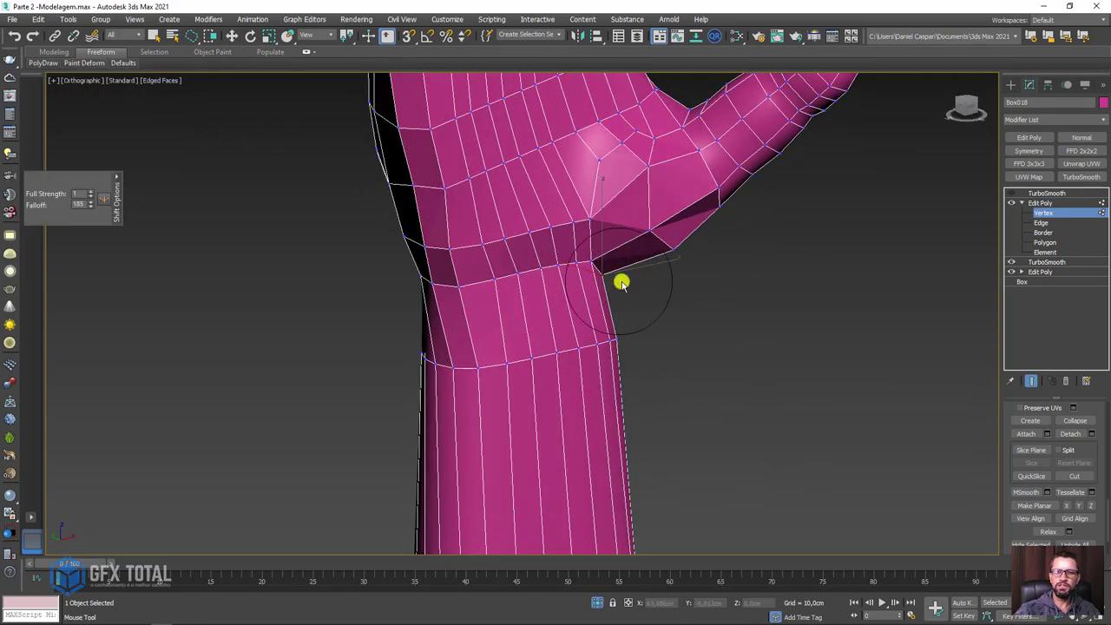
left_click_drag(610, 283, 573, 262)
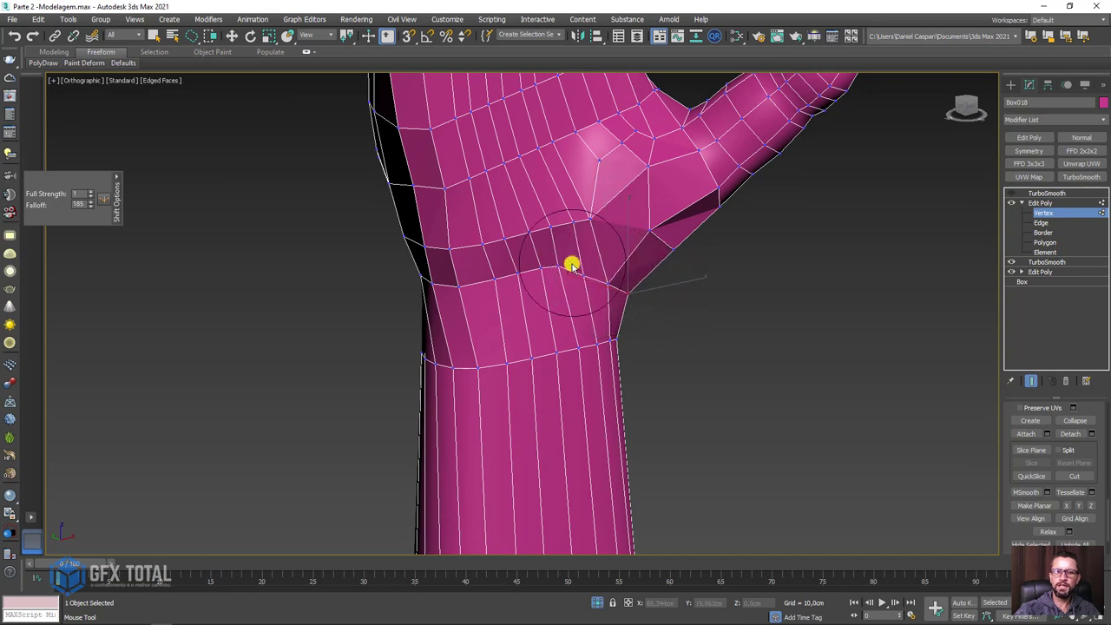
mouse_move(573, 301)
left_mouse_down()
mouse_move(625, 298)
mouse_move(668, 249)
mouse_move(637, 200)
mouse_move(579, 223)
mouse_move(516, 278)
left_mouse_up()
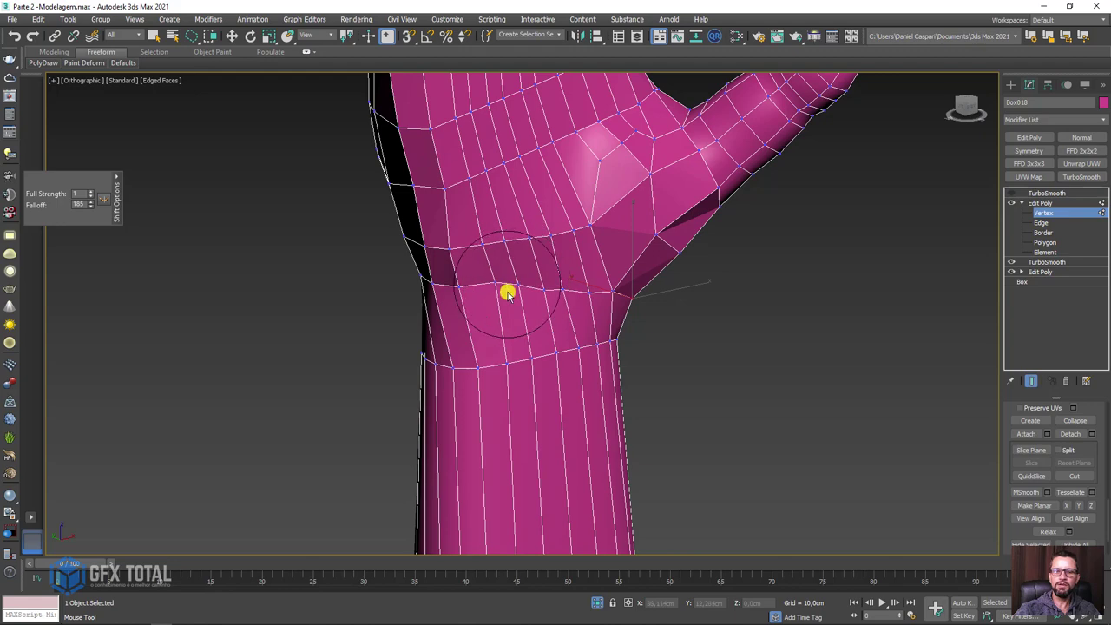
scroll(512, 298, "down", 3)
mouse_move(512, 298)
middle_mouse_down("alt")
mouse_move(551, 275)
mouse_move(525, 285)
mouse_move(503, 353)
mouse_move(481, 350)
middle_mouse_up("alt")
left_click_drag(485, 351, 541, 344)
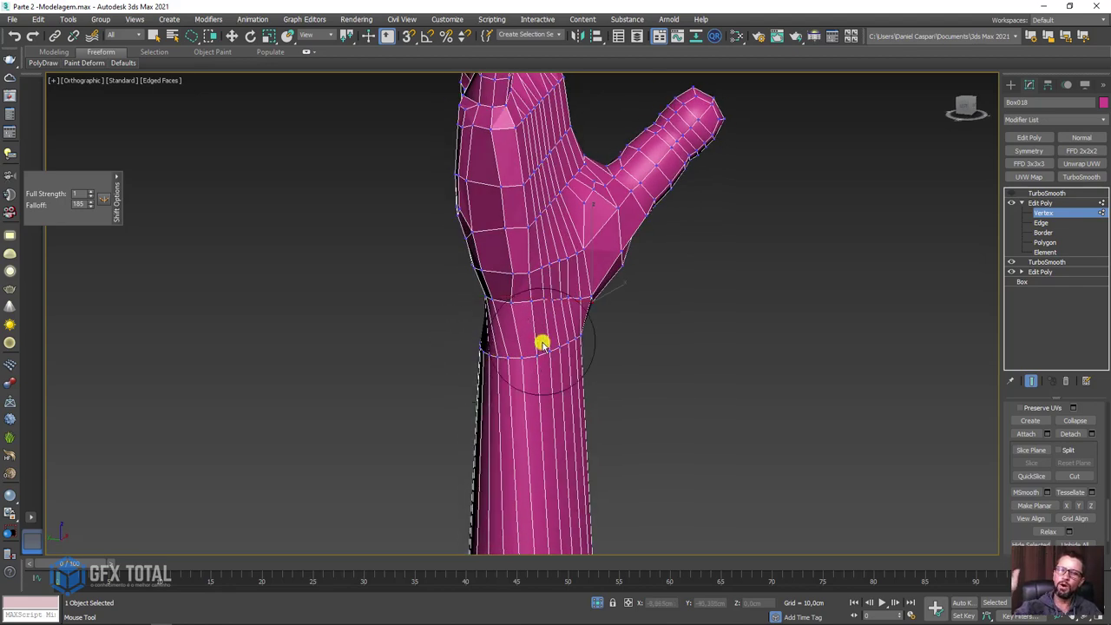
mouse_move(551, 344)
middle_mouse_down("alt")
mouse_move(602, 322)
mouse_move(585, 320)
mouse_move(602, 223)
mouse_move(673, 207)
mouse_move(642, 293)
mouse_move(656, 347)
mouse_move(771, 347)
mouse_move(521, 297)
mouse_move(595, 309)
middle_mouse_up("alt")
key("w")
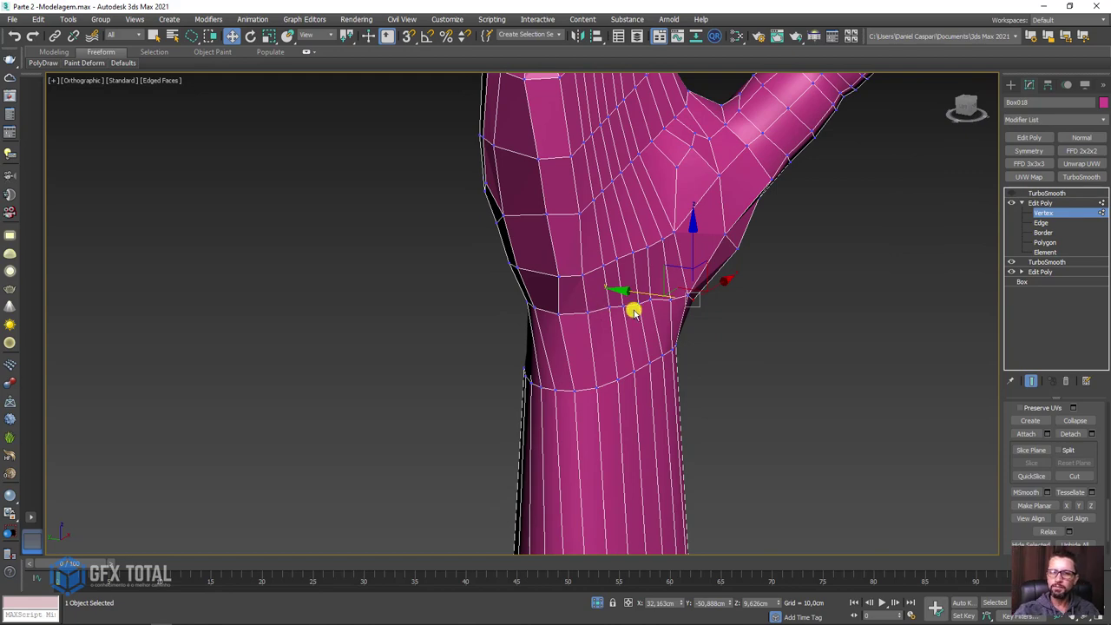
At Edge level, select the edge loop just above the wrist and Relax it.
middle_click_drag(634, 310, 566, 240, "alt")
left_click(1050, 223)
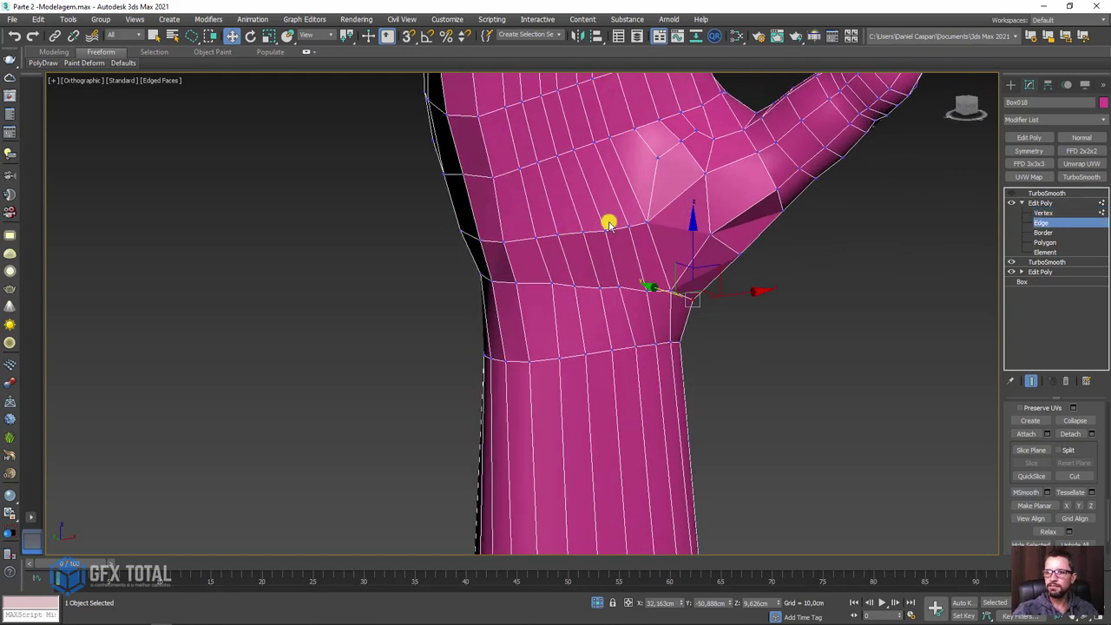
double_click(544, 242)
left_click(523, 240, "ctrl")
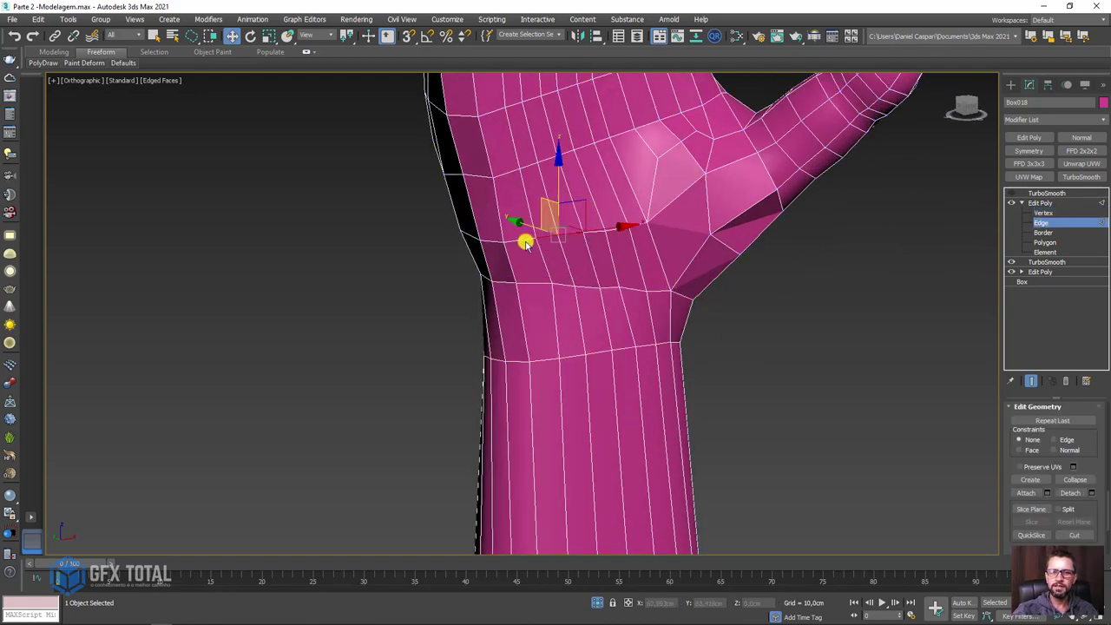
left_click(55, 53)
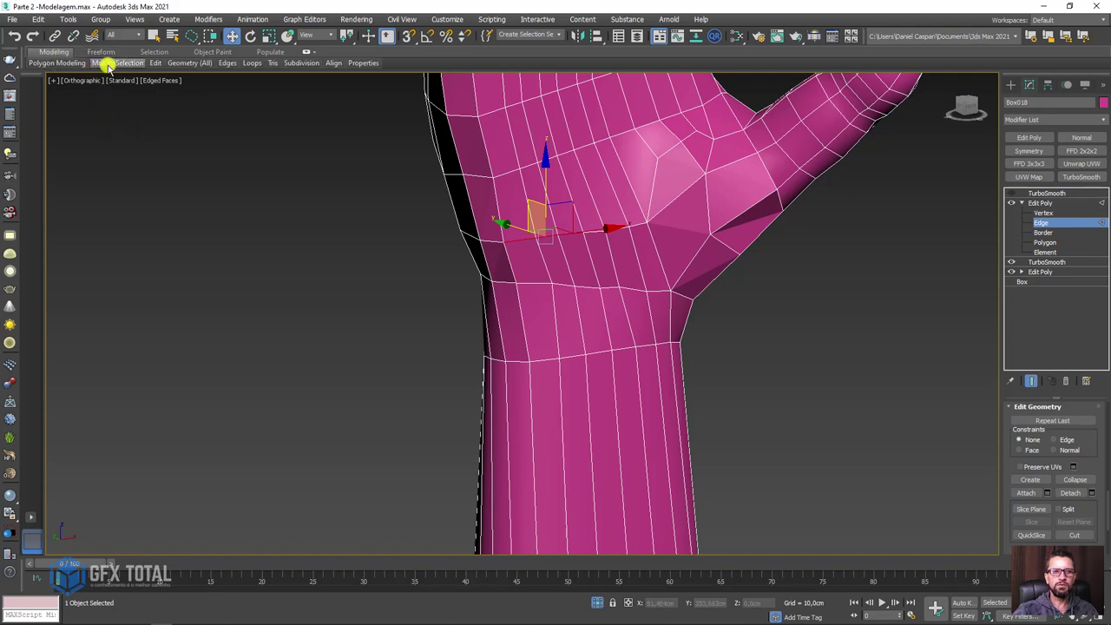
left_click(106, 64)
mouse_move(395, 220)
middle_mouse_down("alt")
mouse_move(645, 226)
mouse_move(516, 239)
middle_mouse_up("alt")
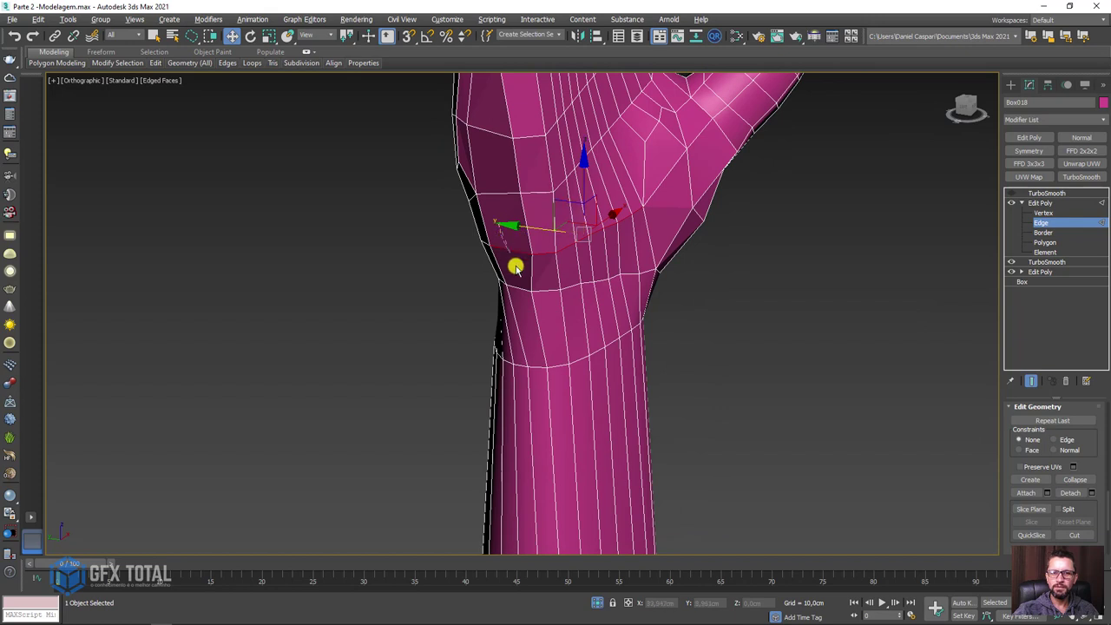
middle_click_drag(565, 199, 580, 205, "alt")
left_click_drag(569, 216, 599, 212)
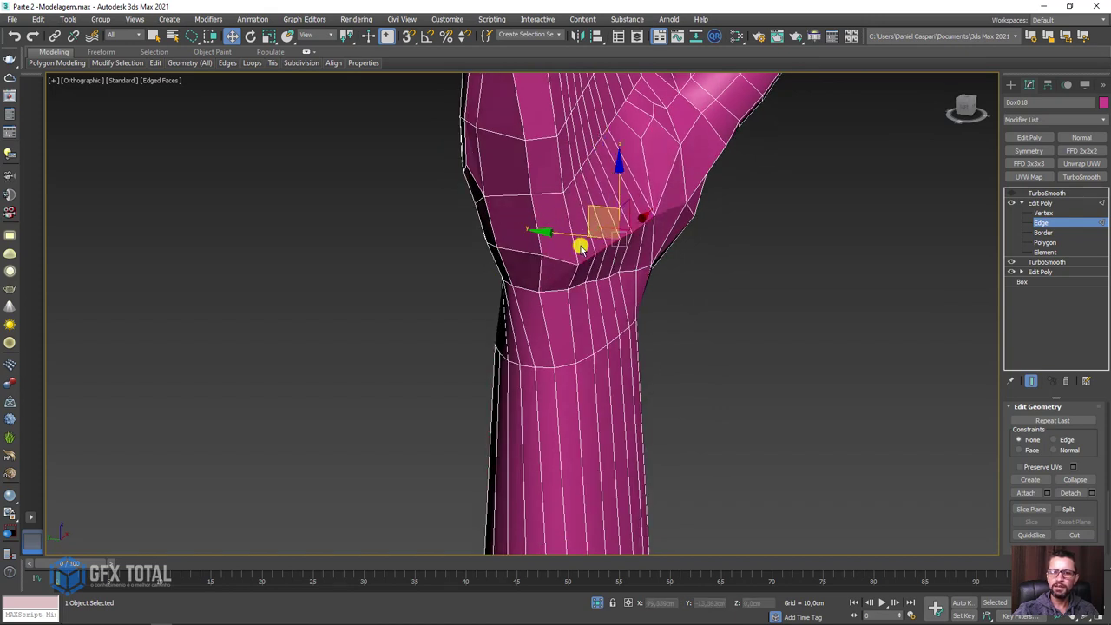
mouse_move(588, 282)
middle_mouse_down("alt")
mouse_move(650, 255)
mouse_move(884, 371)
middle_mouse_up("alt")
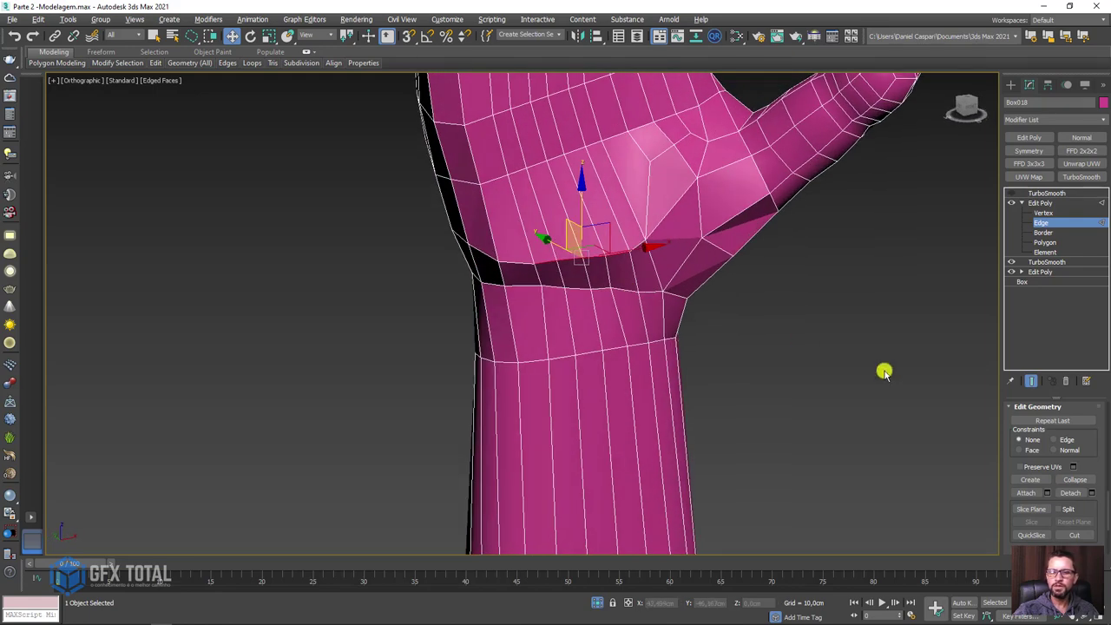
scroll(1101, 521, "down", 3)
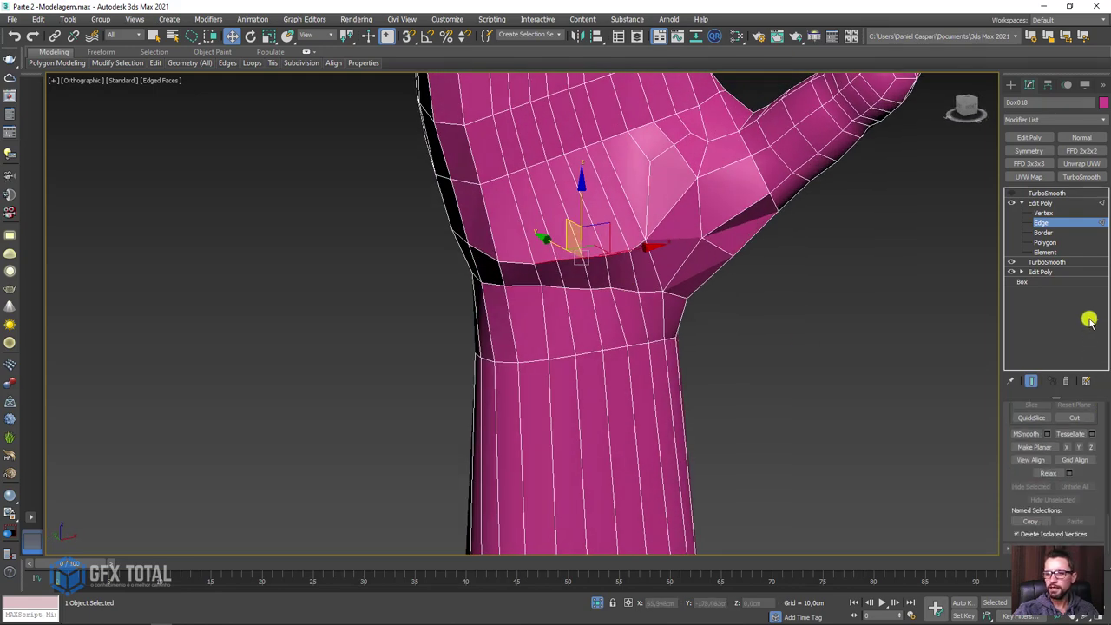
left_click(1048, 477)
Select the wrist edge loop, then pick several edges across the palm.
middle_click_drag(645, 298, 592, 232, "alt")
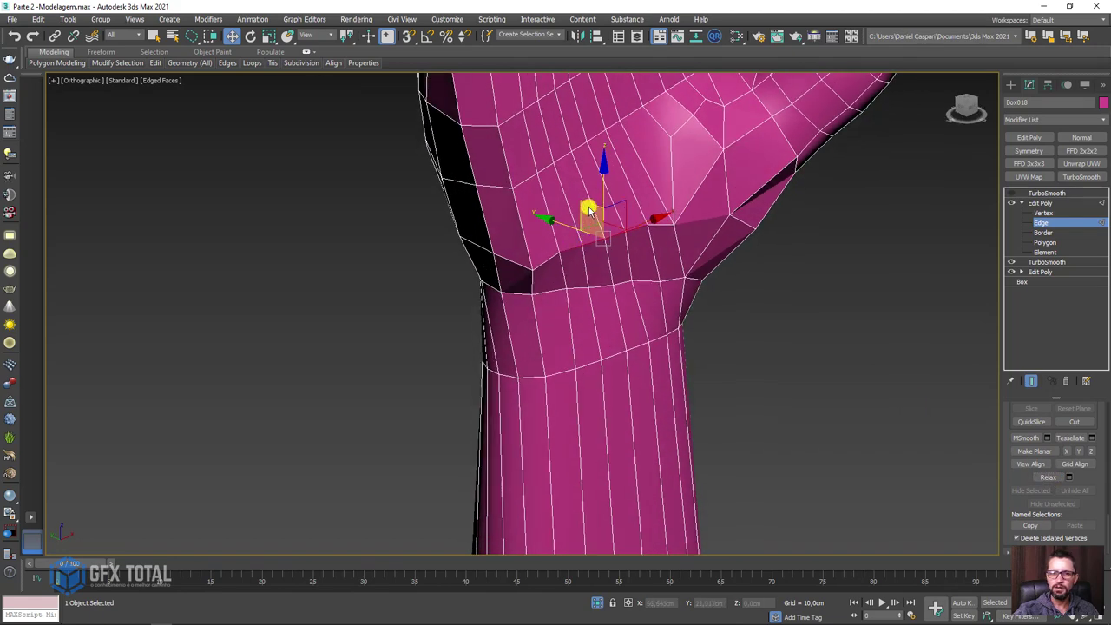
key("r")
left_click(560, 278)
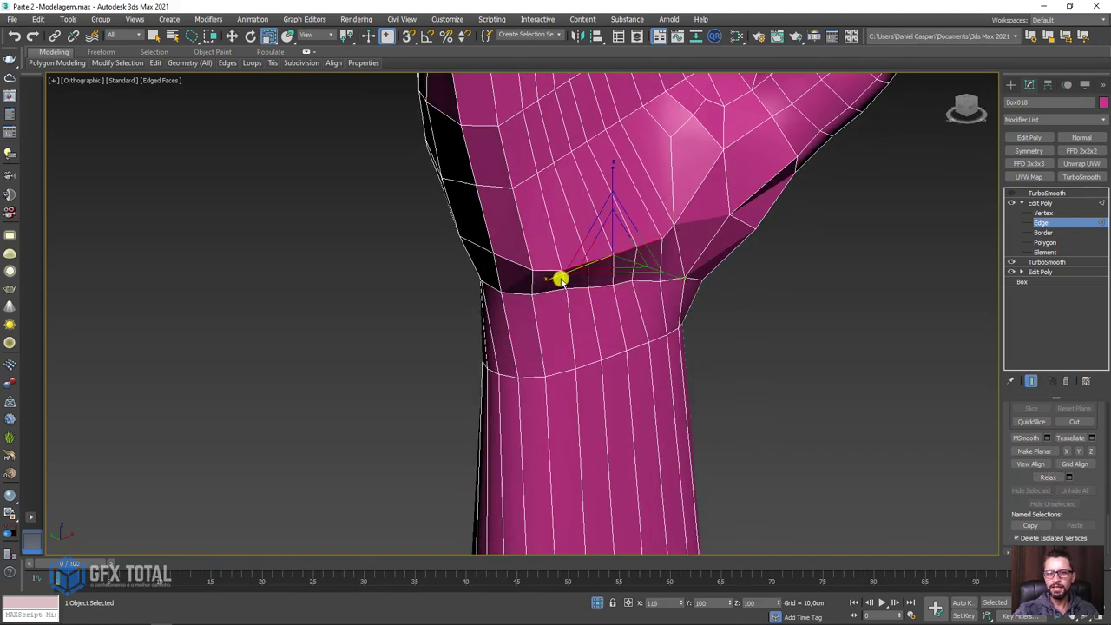
double_click(562, 280)
mouse_move(562, 281)
middle_mouse_down("alt")
mouse_move(587, 248)
mouse_move(737, 310)
mouse_move(602, 192)
mouse_move(560, 201)
mouse_move(587, 181)
middle_mouse_up("alt")
scroll(603, 193, "up", 3)
left_click(591, 189)
key("w")
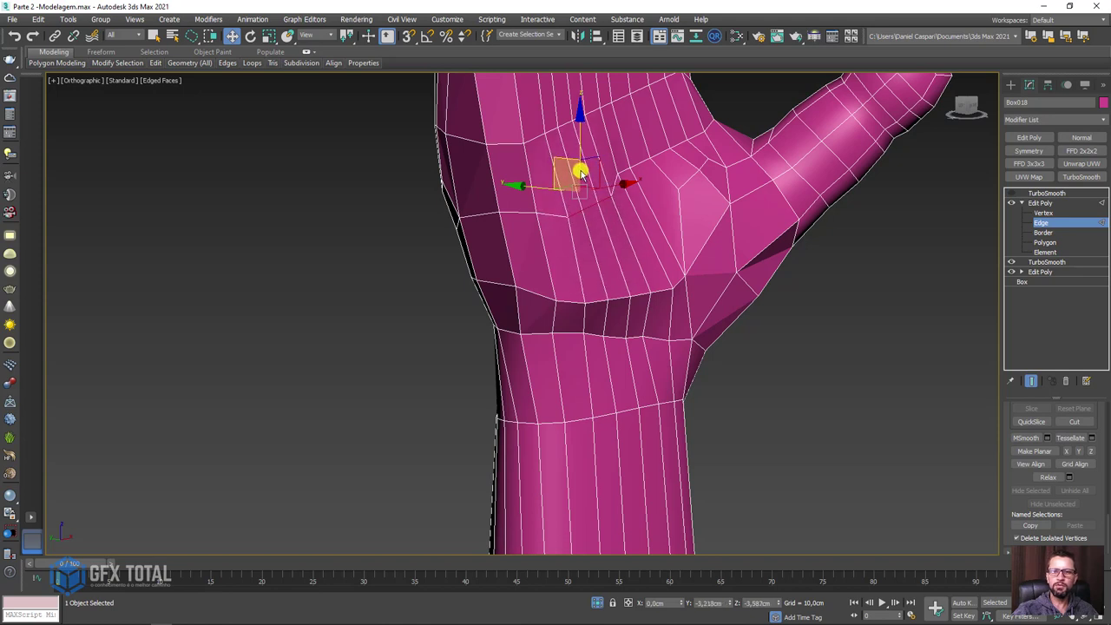
left_click(598, 181)
left_click(595, 176)
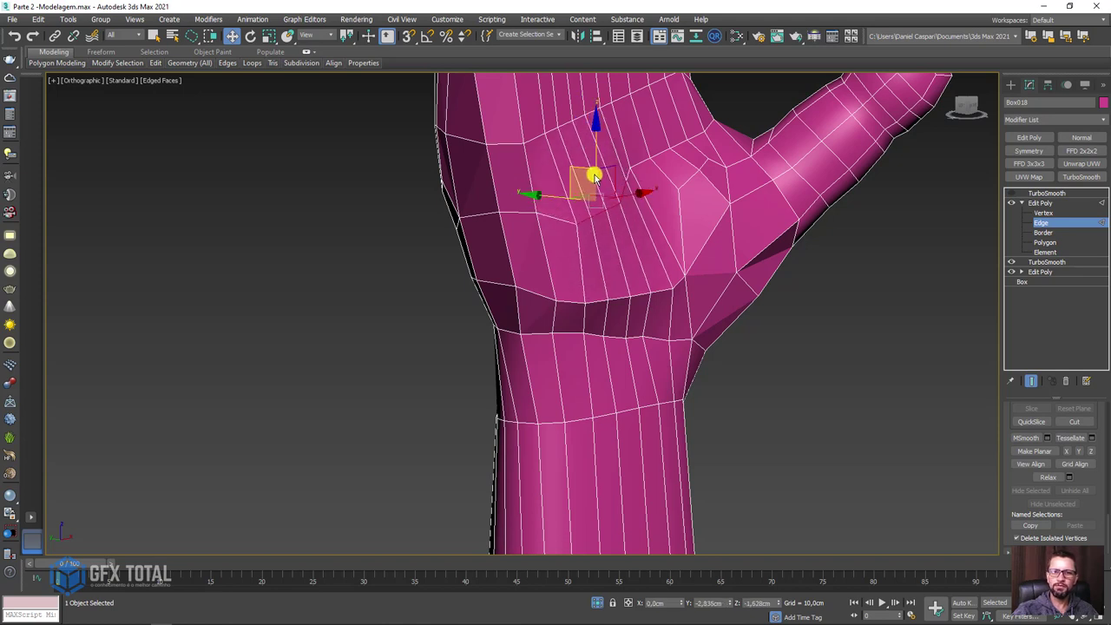
left_click(519, 210)
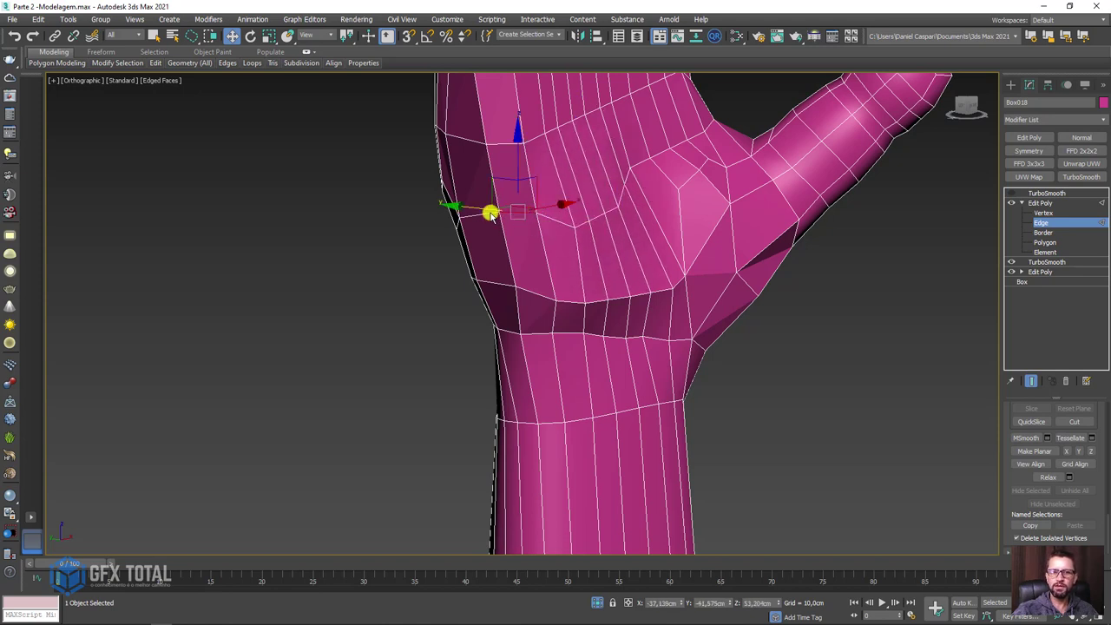
Zoom out to the whole hand, exit Edge level and select the top TurboSmooth modifier.
scroll(490, 214, "down", 1)
scroll(489, 218, "down", 1)
scroll(588, 224, "down", 1)
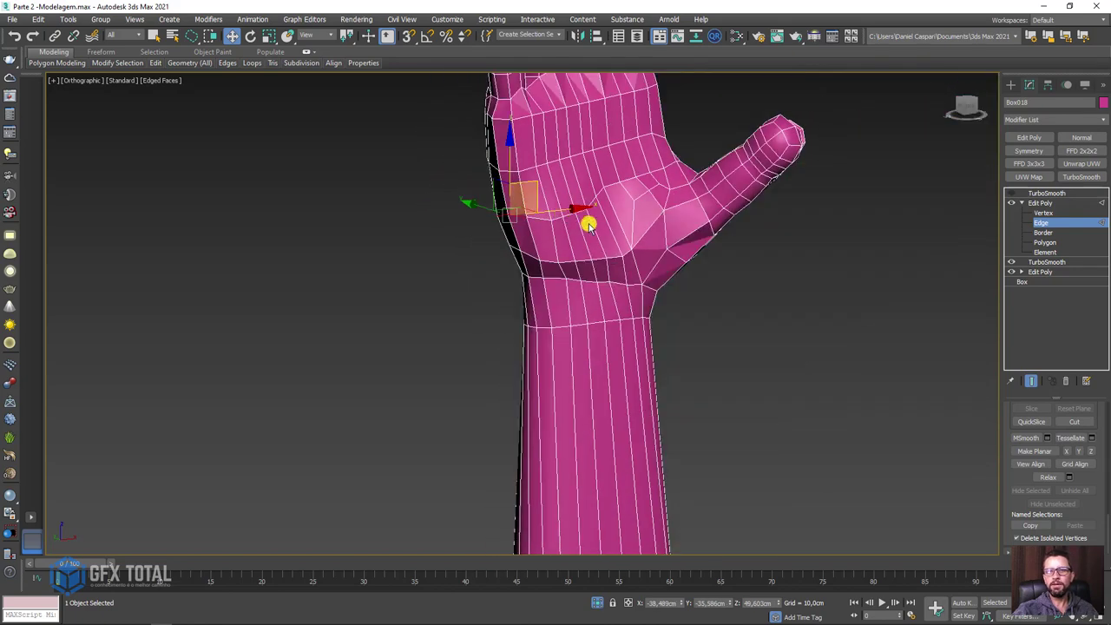
scroll(589, 224, "down", 2)
middle_click_drag(666, 285, 606, 363)
left_click(1039, 204)
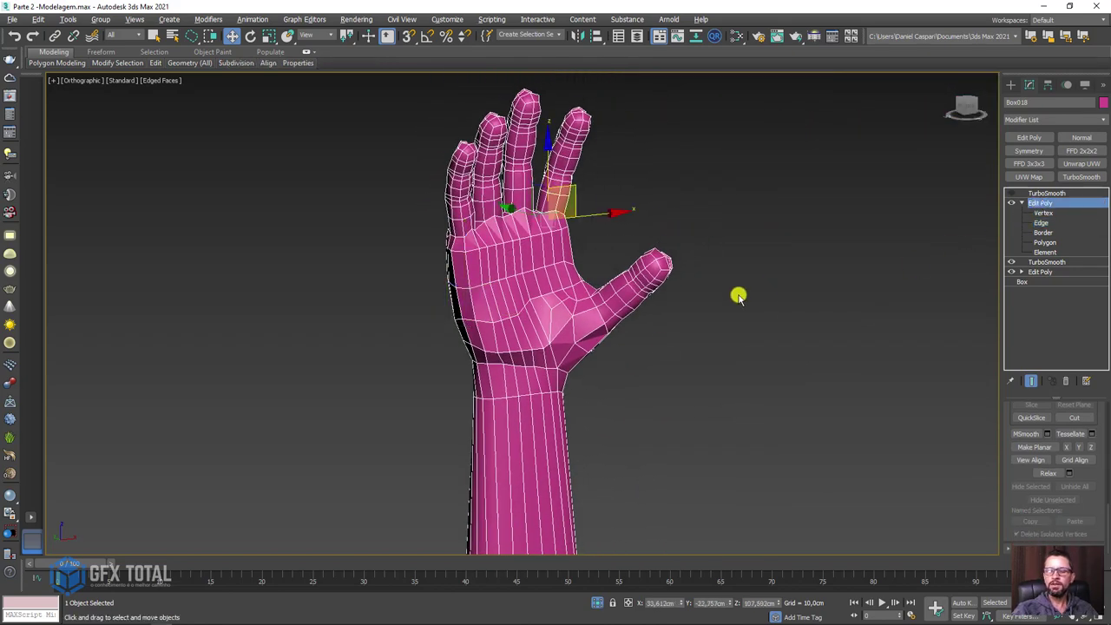
middle_click_drag(738, 295, 761, 300, "alt")
left_click(1054, 193)
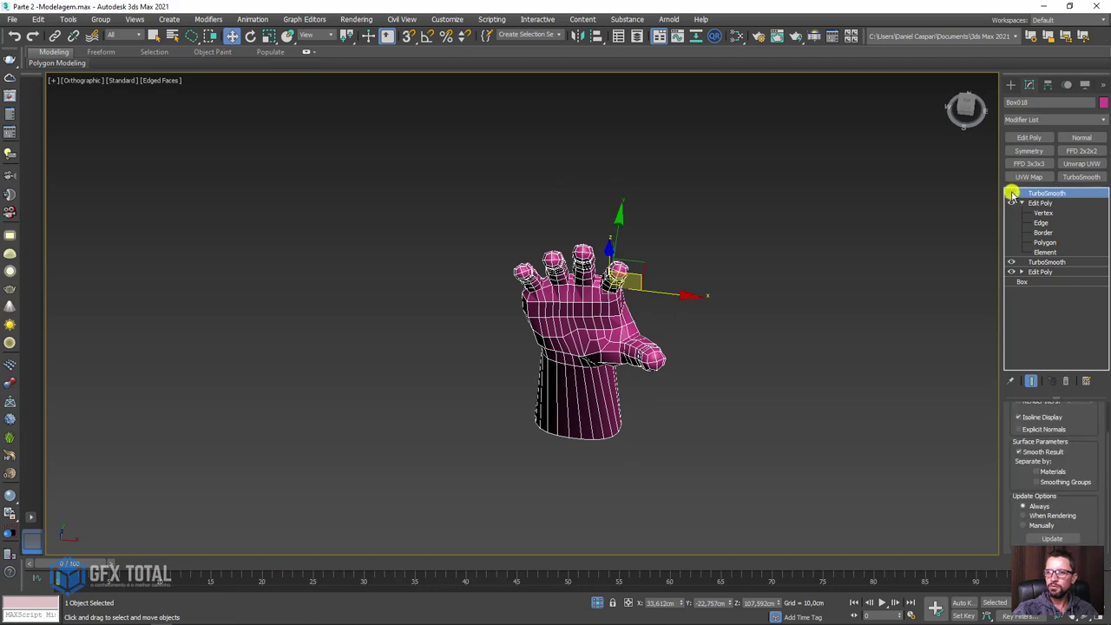
mouse_move(607, 261)
middle_mouse_down("alt")
mouse_move(654, 339)
mouse_move(699, 319)
mouse_move(793, 226)
mouse_move(590, 372)
mouse_move(621, 315)
middle_mouse_up("alt")
scroll(575, 391, "up", 3)
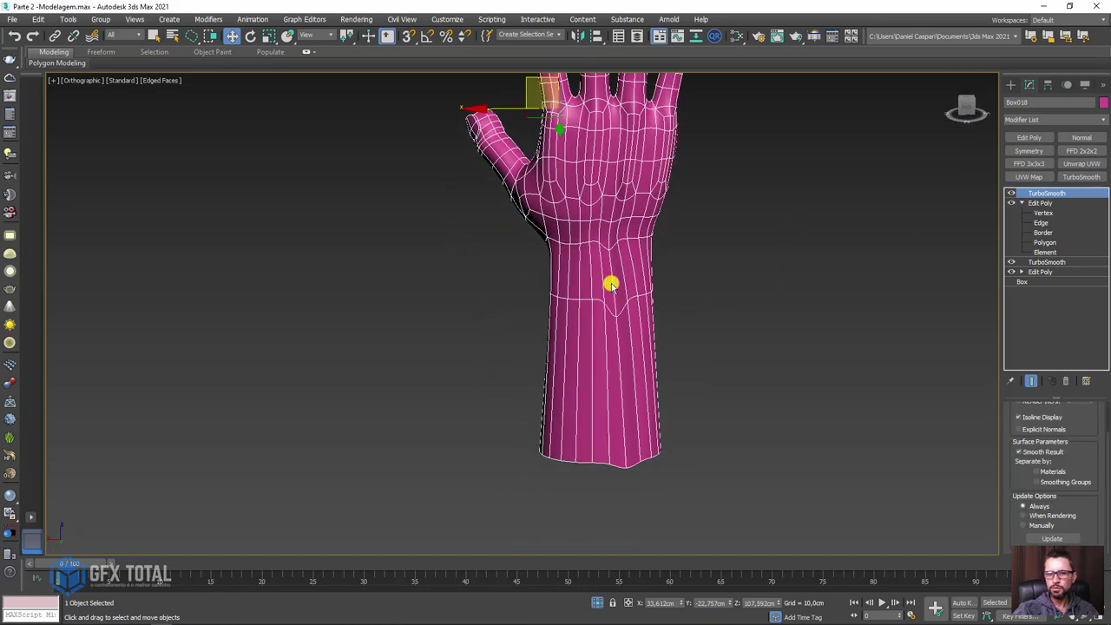
Turn off TurboSmooth, then shift forearm edges and lower the wrist edge loop slightly.
left_click(1010, 193)
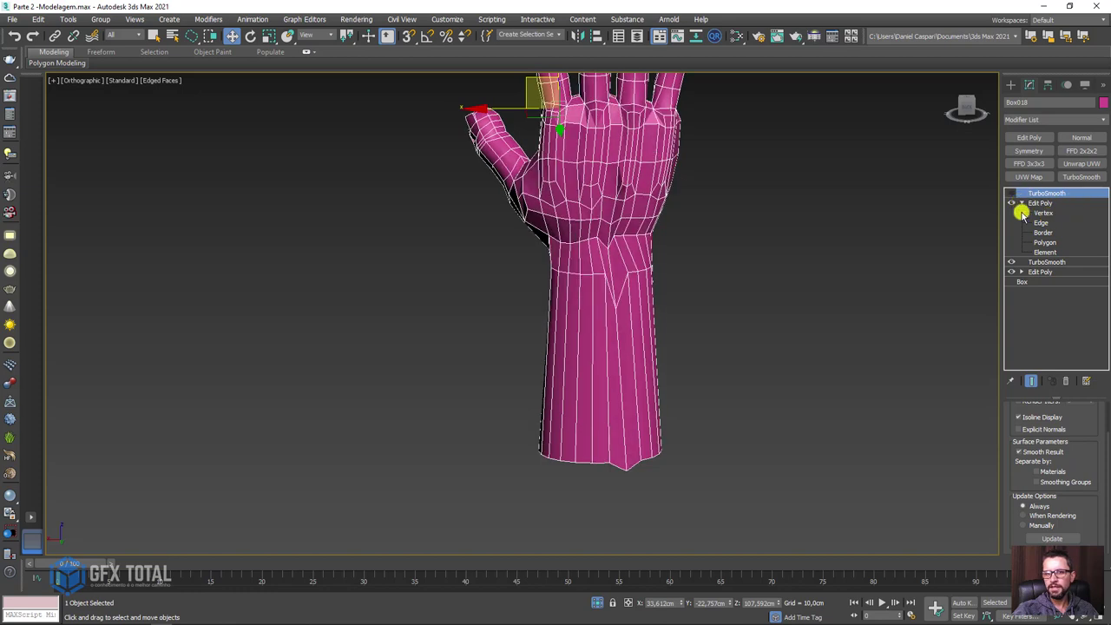
left_click(1042, 223)
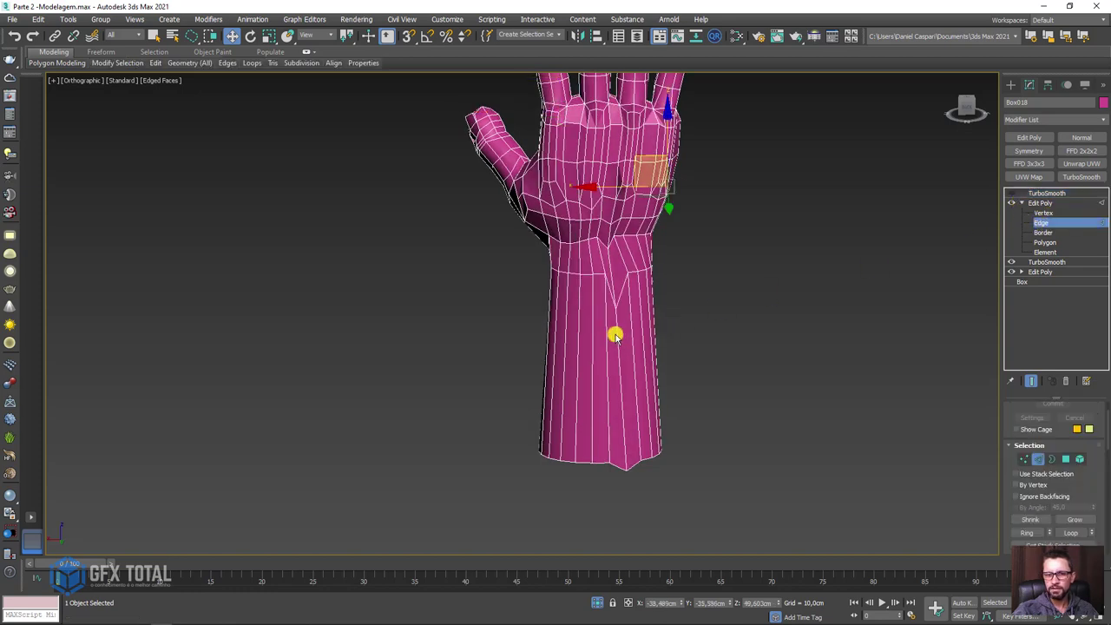
left_click(617, 289)
scroll(617, 297, "up", 3)
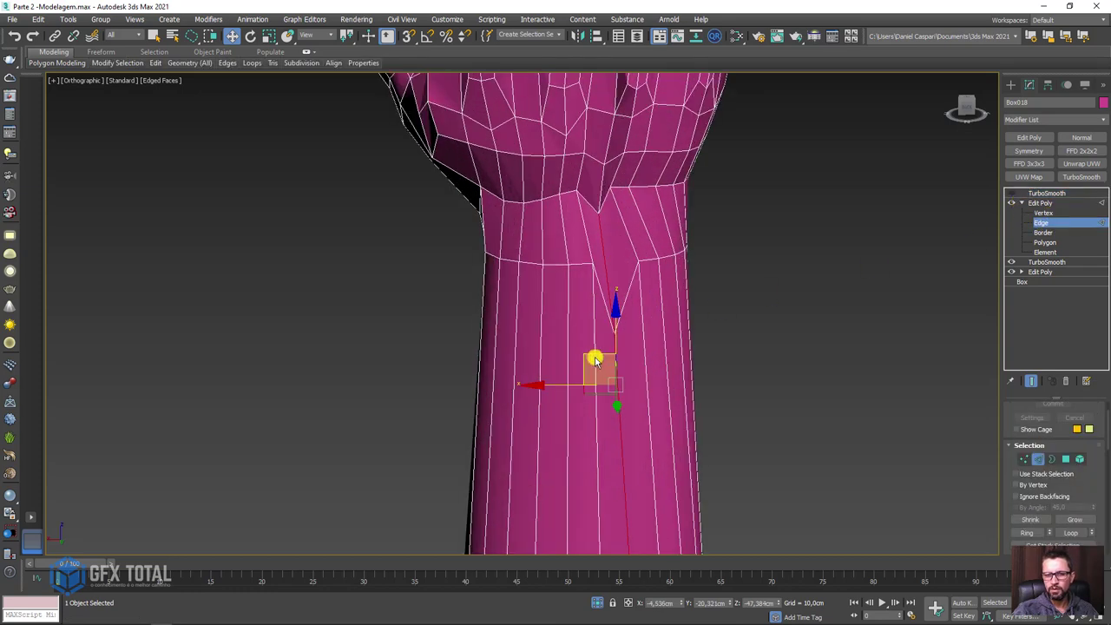
mouse_move(612, 320)
middle_mouse_down("alt")
mouse_move(637, 322)
mouse_move(518, 310)
mouse_move(590, 330)
mouse_move(595, 349)
middle_mouse_up("alt")
left_click_drag(588, 354, 568, 304)
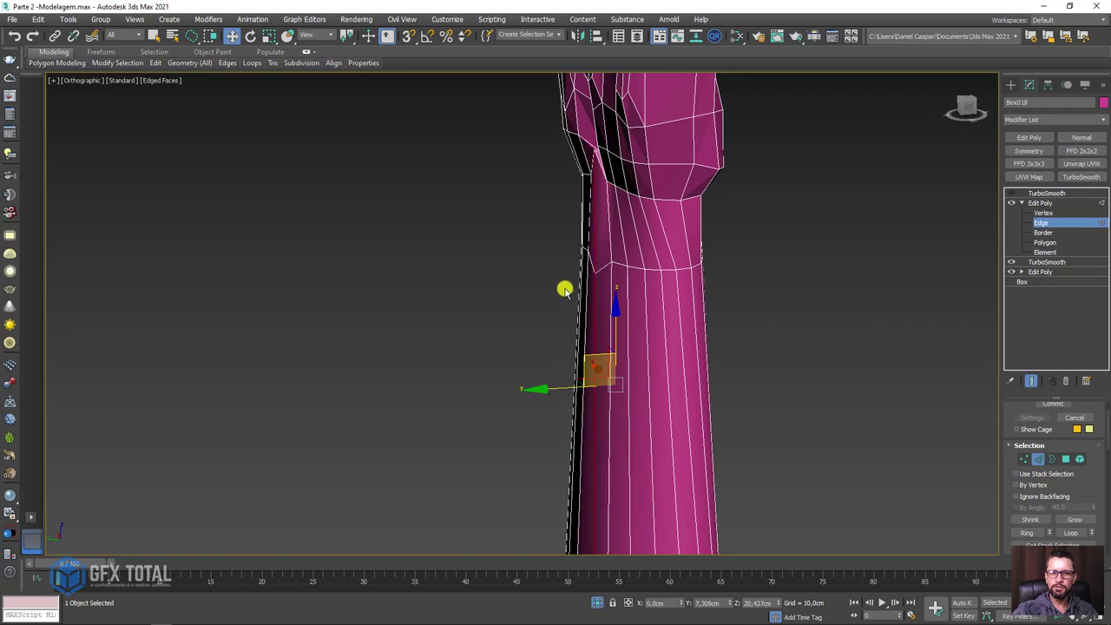
key("r")
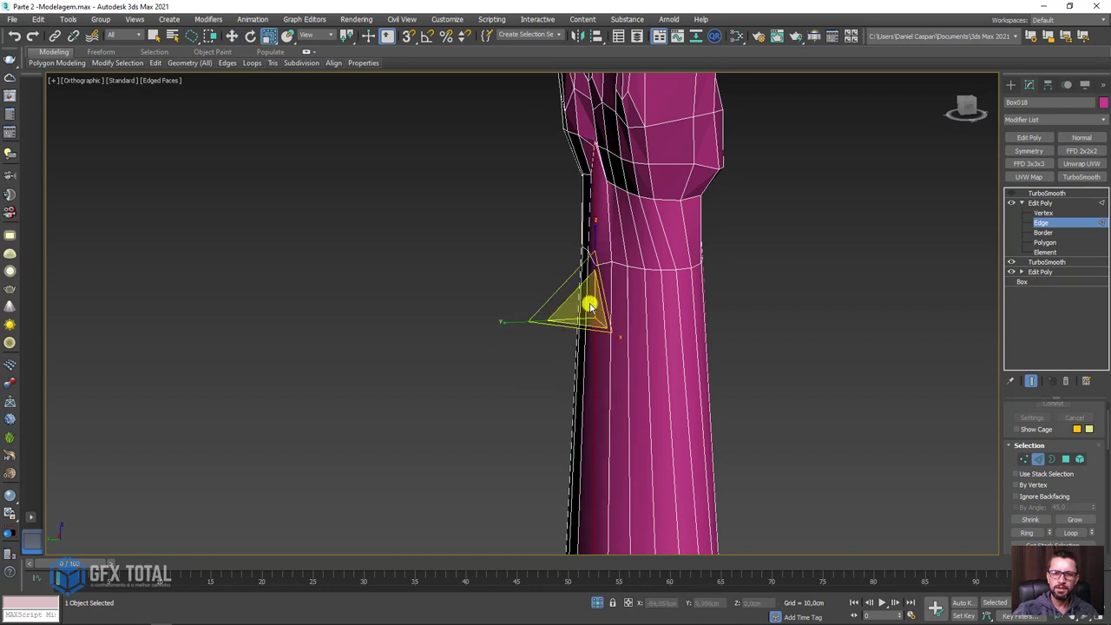
middle_click_drag(586, 303, 623, 304, "alt")
left_click(590, 202)
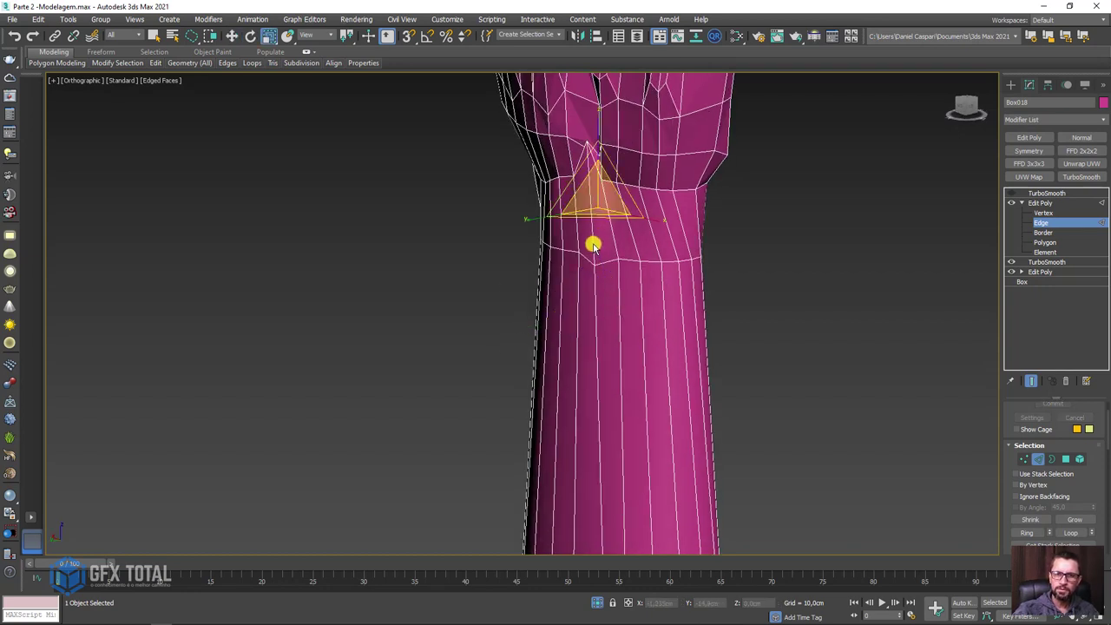
key("w")
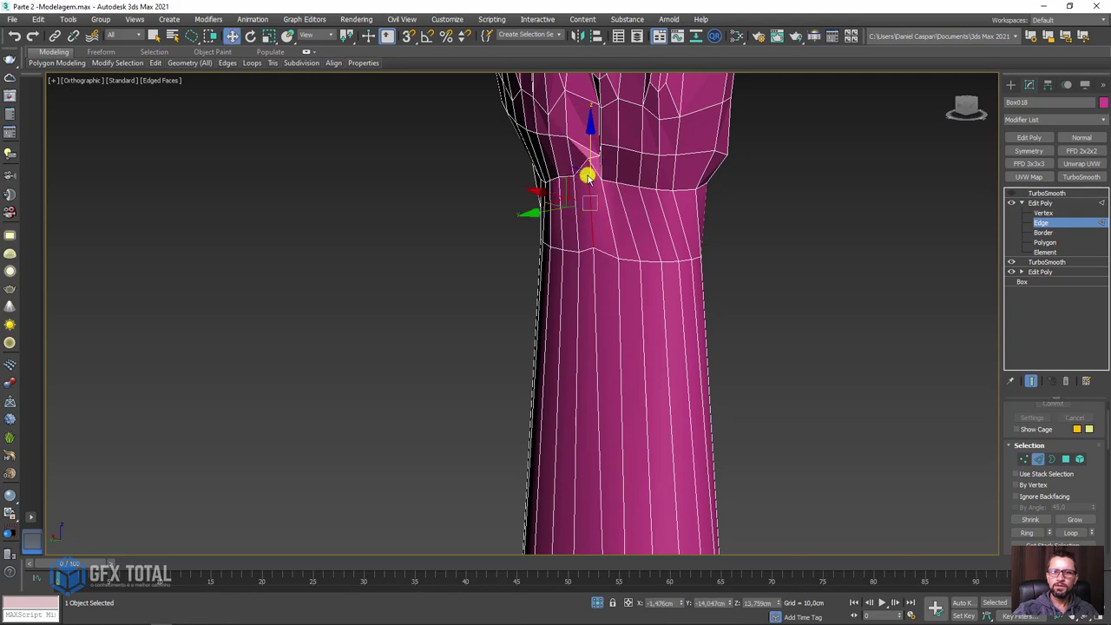
left_click_drag(573, 176, 573, 185)
Raise the edge just above the wrist crease and push it up and to the left.
middle_click_drag(636, 225, 575, 238)
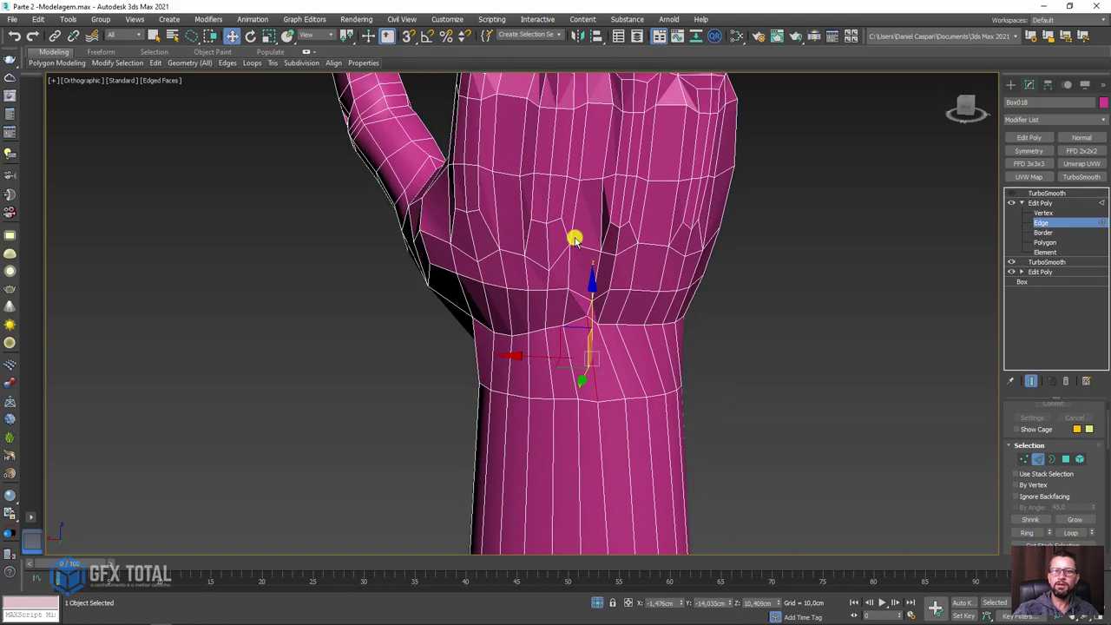
scroll(598, 280, "up", 2)
left_click(605, 287)
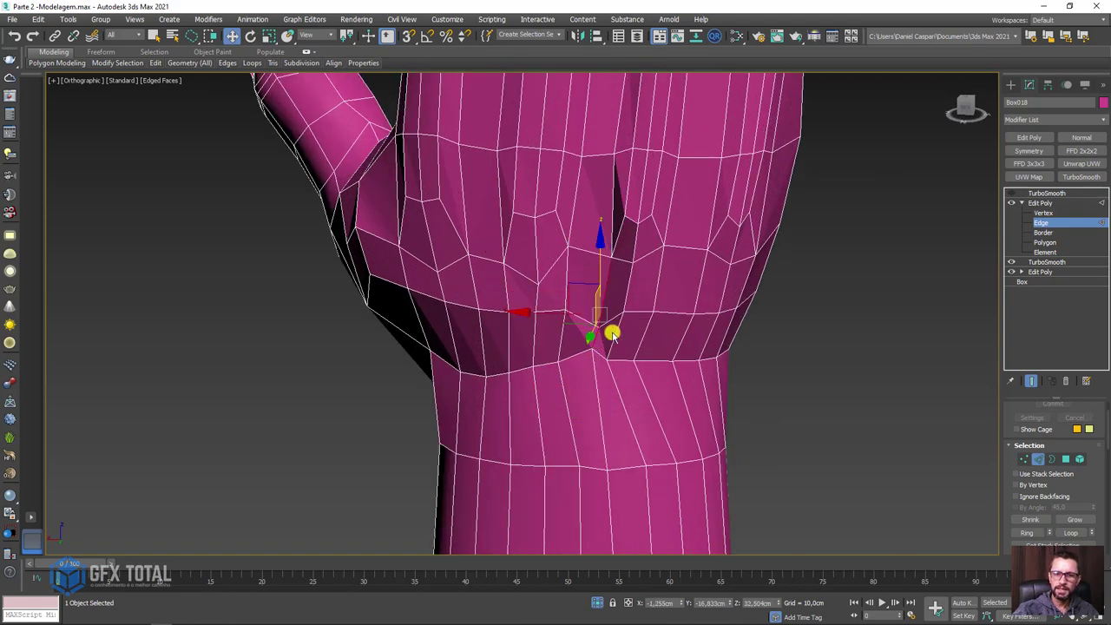
middle_click_drag(612, 334, 565, 312, "alt")
scroll(566, 321, "up", 3)
mouse_move(540, 310)
left_mouse_down()
mouse_move(528, 307)
mouse_move(543, 354)
left_mouse_up()
left_click_drag(554, 271, 506, 258)
mouse_move(506, 258)
middle_mouse_down("alt")
mouse_move(565, 278)
mouse_move(557, 223)
middle_mouse_up("alt")
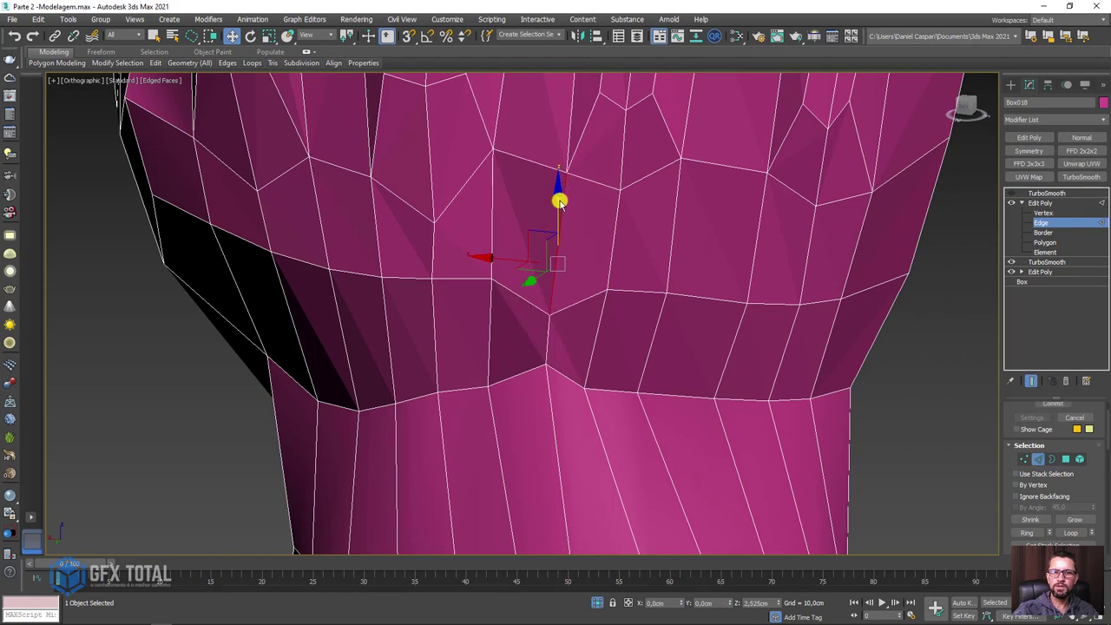
Scale the selected edge slightly, then switch to Vertex sub-object level.
key("e")
key("r")
scroll(562, 249, "down", 3)
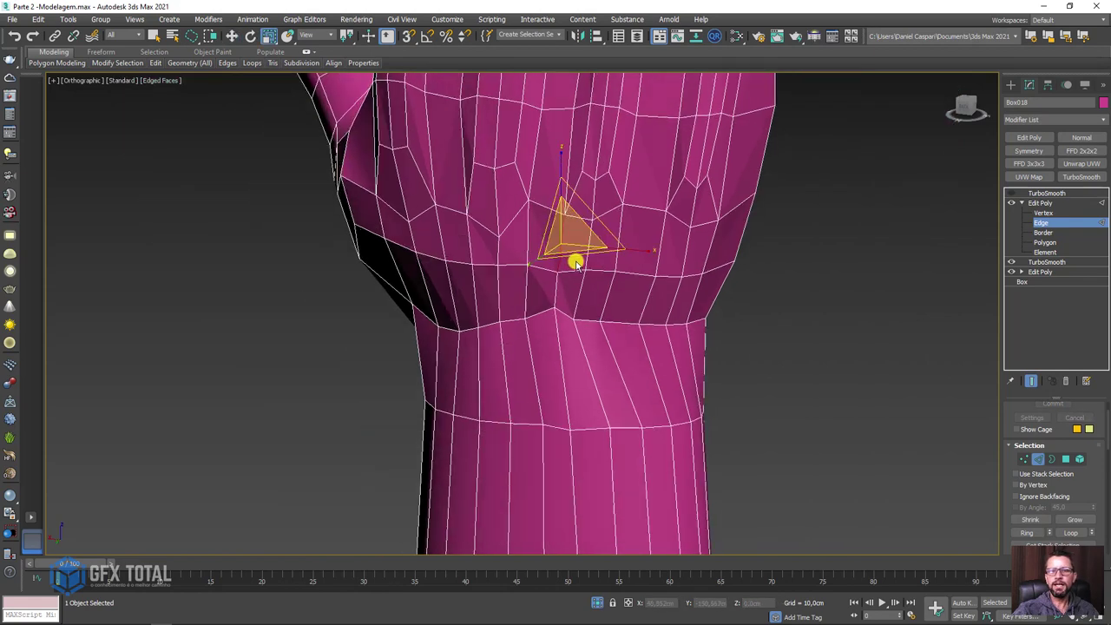
mouse_move(575, 258)
middle_mouse_down("alt")
mouse_move(575, 295)
mouse_move(589, 269)
middle_mouse_up("alt")
left_click_drag(581, 282, 588, 305)
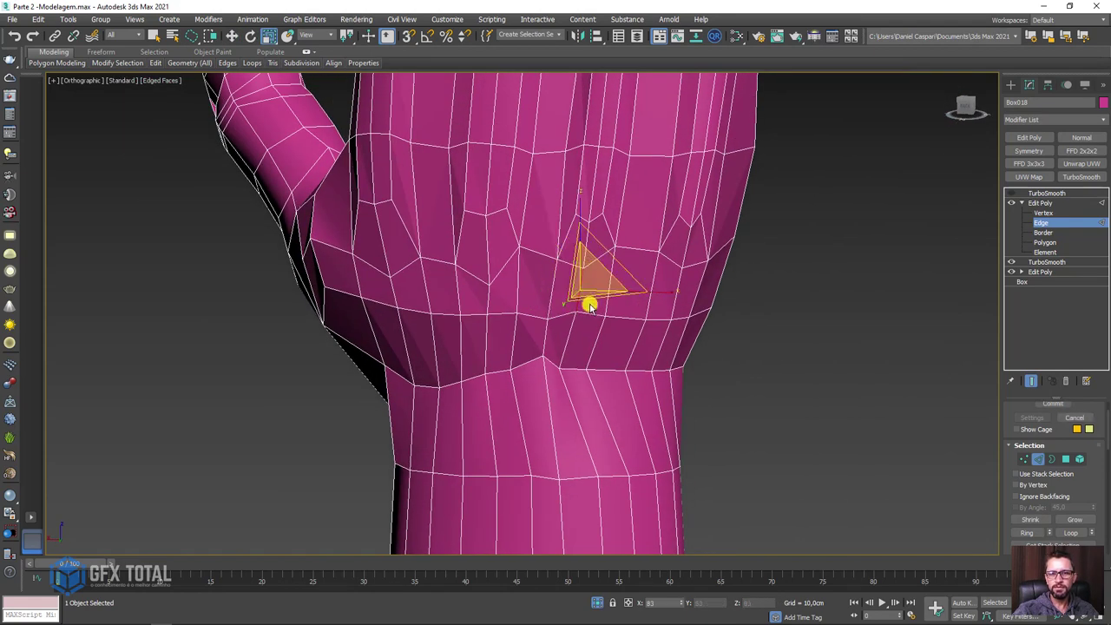
key("w")
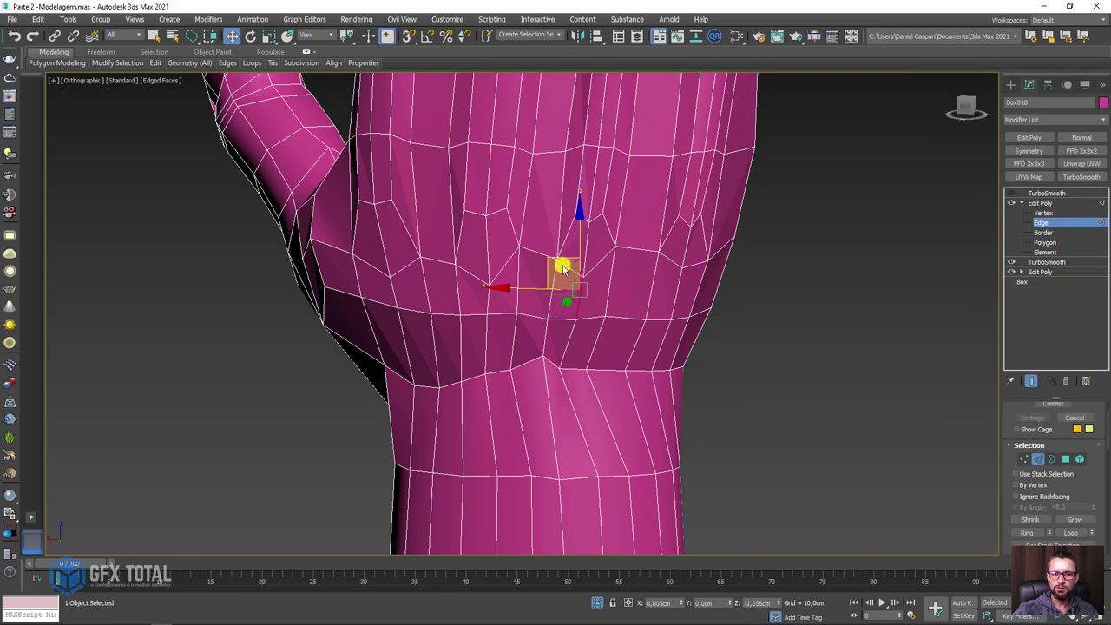
left_click(1041, 213)
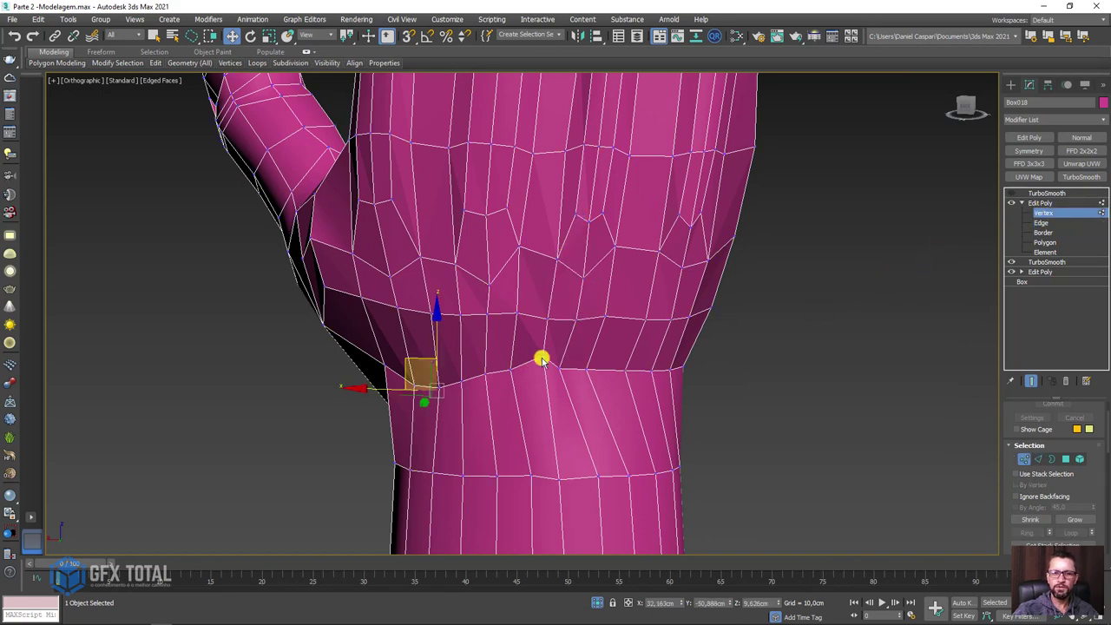
Select the wrist-crease vertex and brush across the wrist with the Paint Deform Relax/Soften brush.
left_click(536, 358)
mouse_move(526, 355)
middle_mouse_down("alt")
mouse_move(628, 394)
mouse_move(647, 387)
mouse_move(599, 387)
middle_mouse_up("alt")
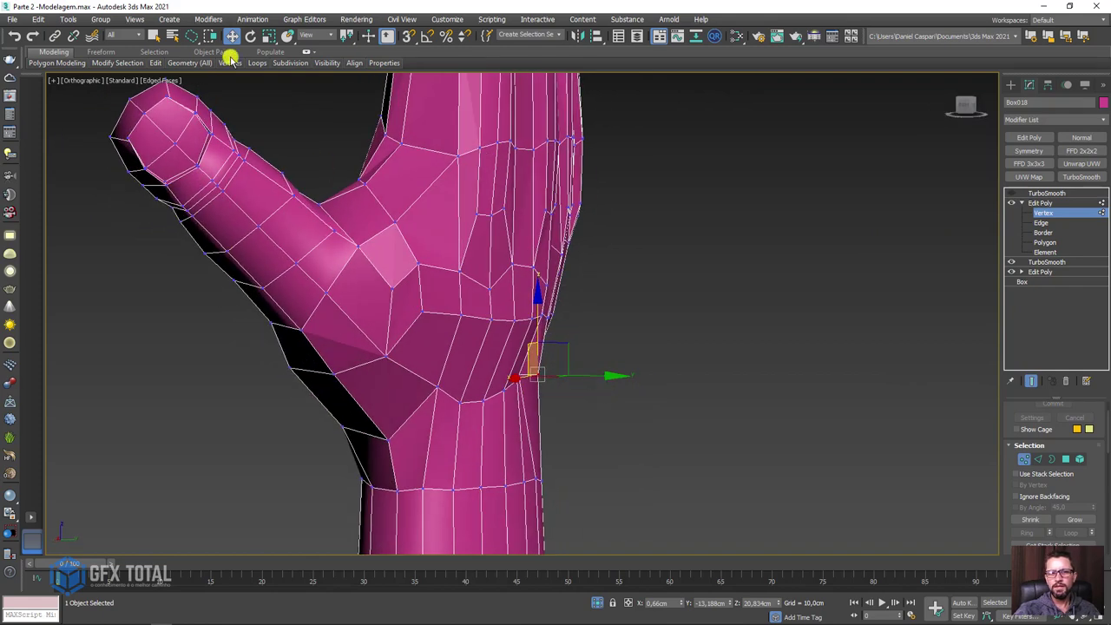
left_click(98, 52)
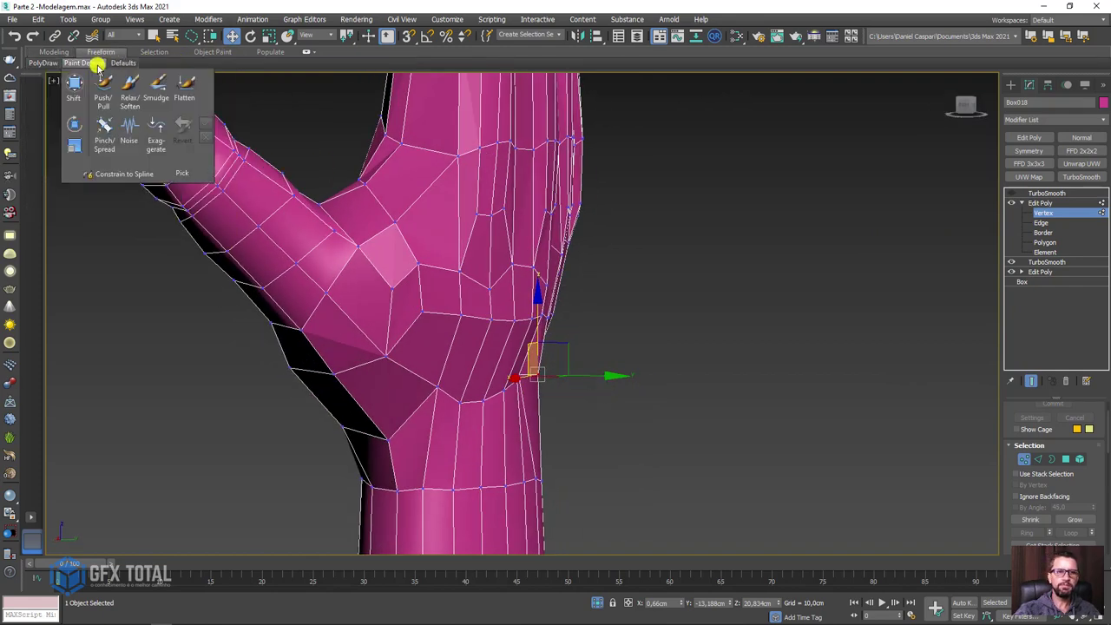
left_click(129, 90)
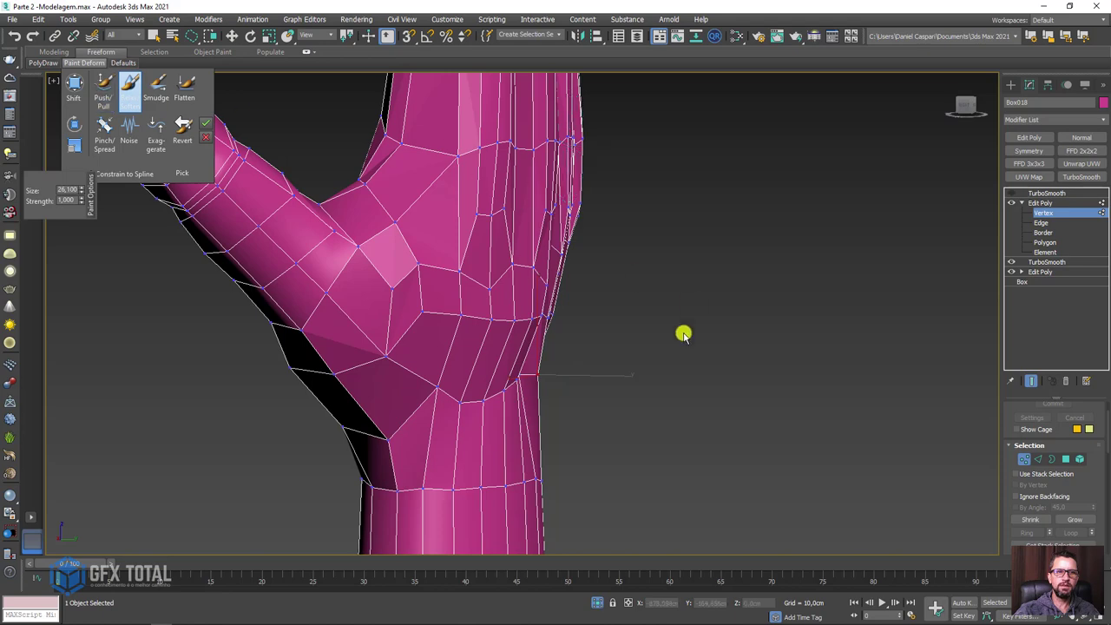
scroll(588, 369, "down", 3)
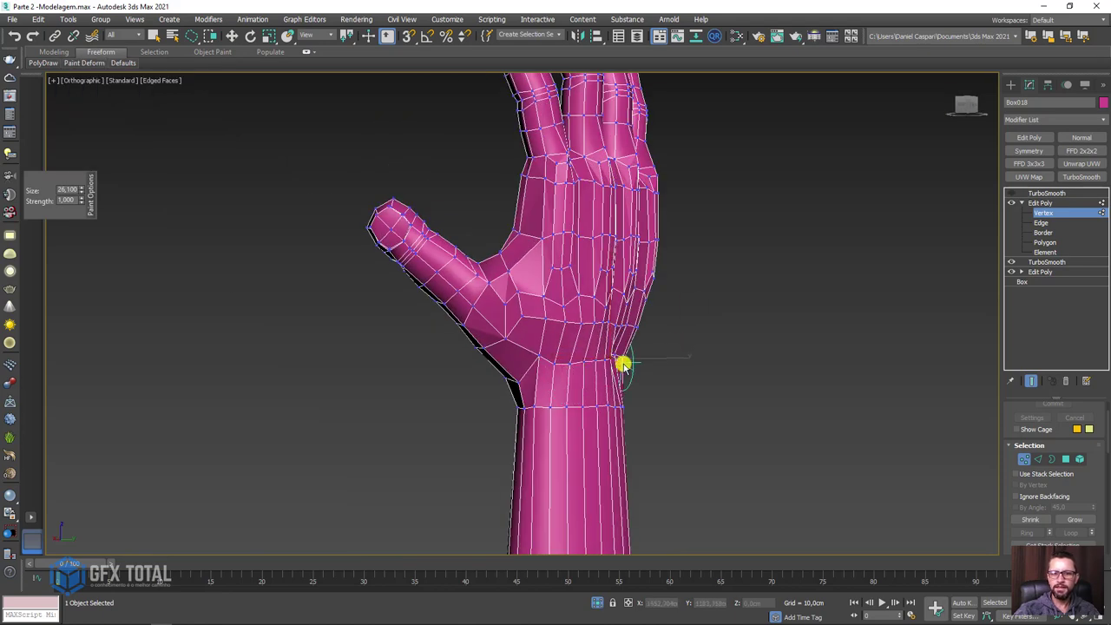
middle_click_drag(622, 364, 598, 352, "alt")
mouse_move(631, 356)
left_mouse_down()
mouse_move(565, 374)
mouse_move(519, 364)
left_mouse_up()
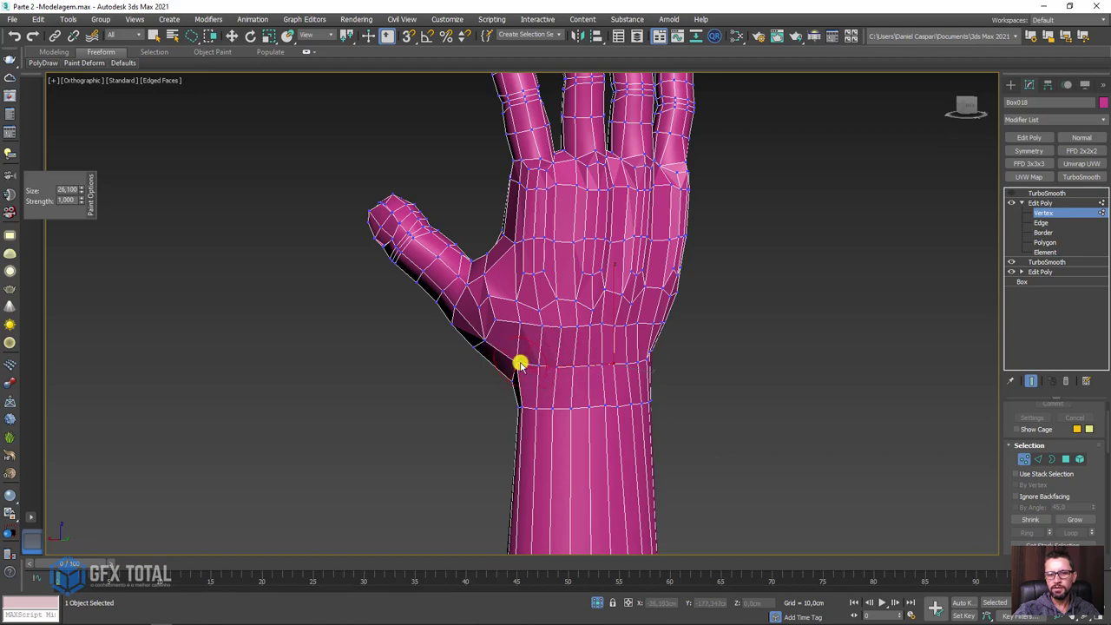
middle_click_drag(623, 360, 625, 347, "alt")
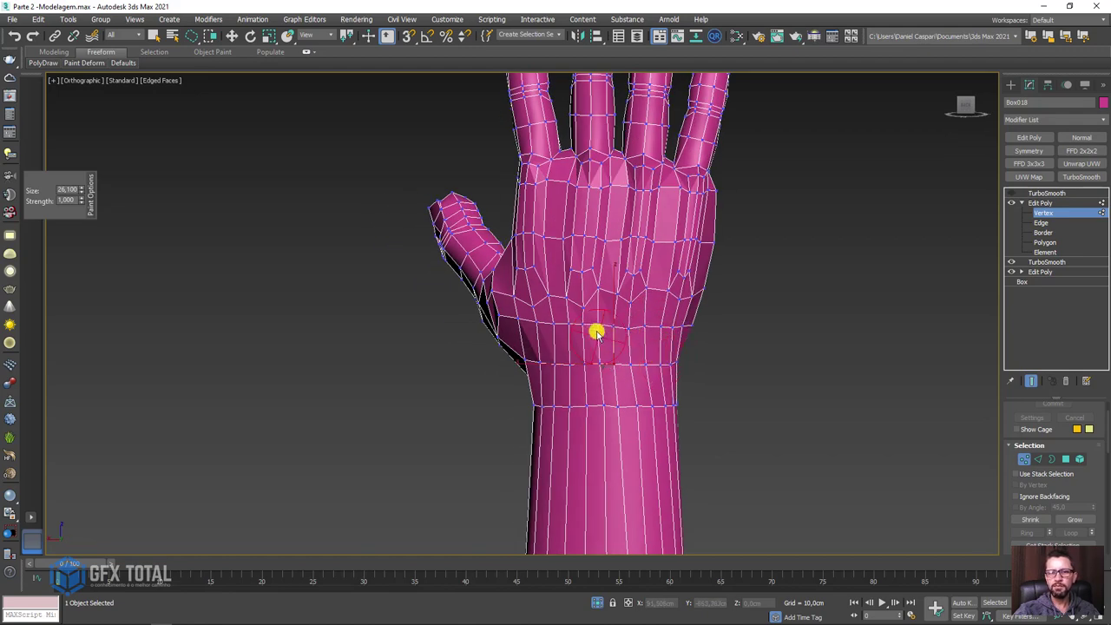
Exit Vertex level and turn the top TurboSmooth back on to view the smoothed hand.
key("w")
left_click(1039, 202)
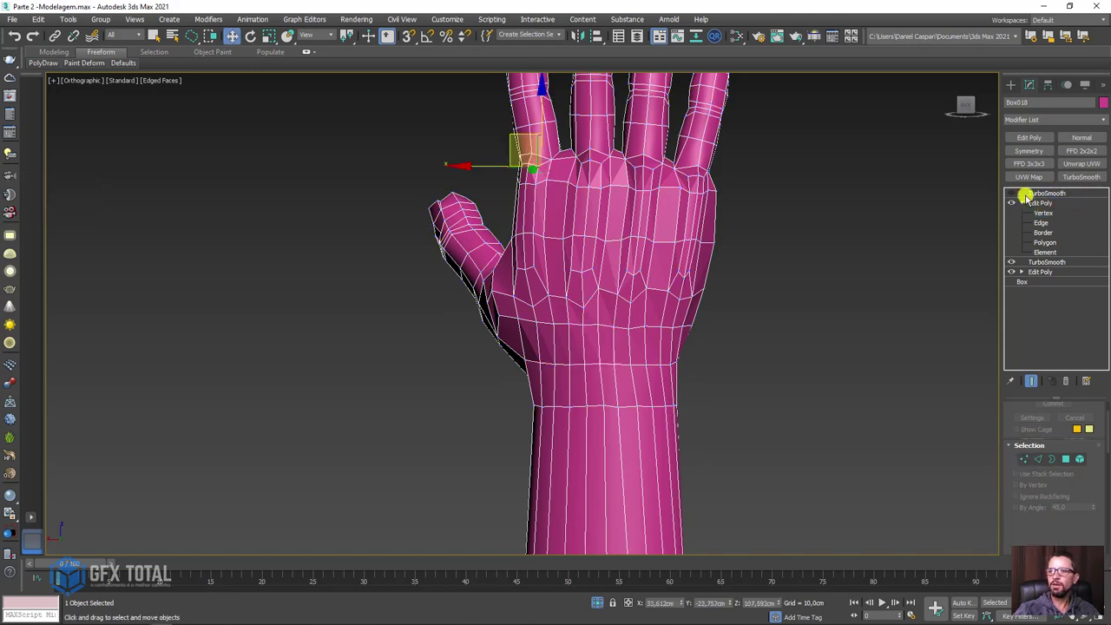
left_click(1020, 202)
left_click(1044, 192)
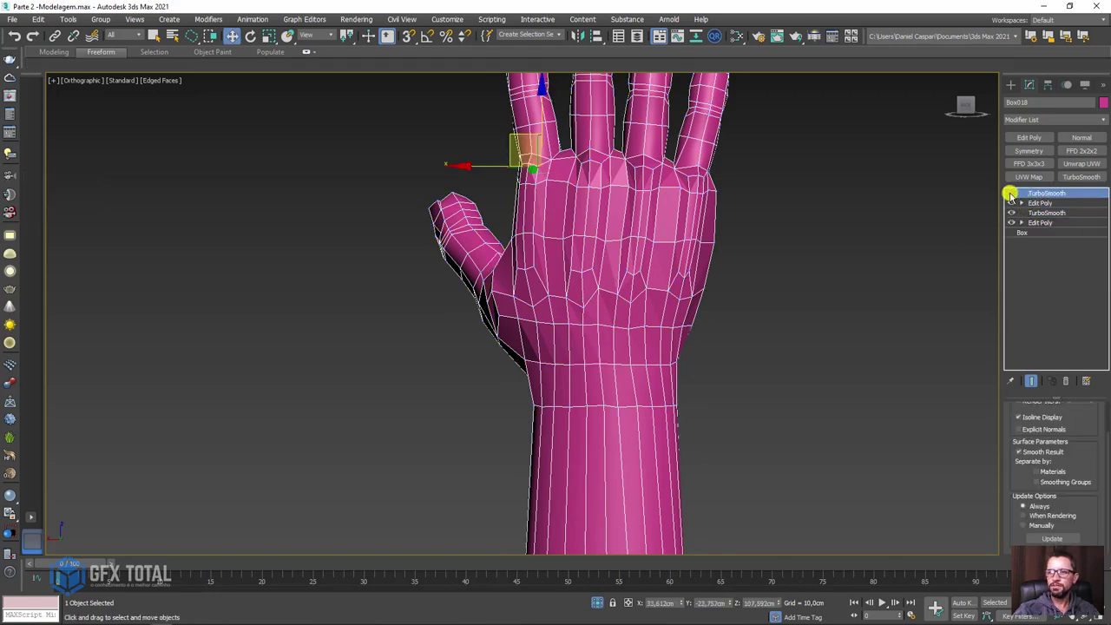
left_click(1010, 192)
scroll(652, 261, "down", 3)
mouse_move(614, 298)
middle_mouse_down("alt")
mouse_move(683, 318)
mouse_move(528, 415)
mouse_move(583, 263)
middle_mouse_up("alt")
Pull the notch vertex on the forearm's bottom edge down, then reselect the top TurboSmooth.
left_click(1022, 203)
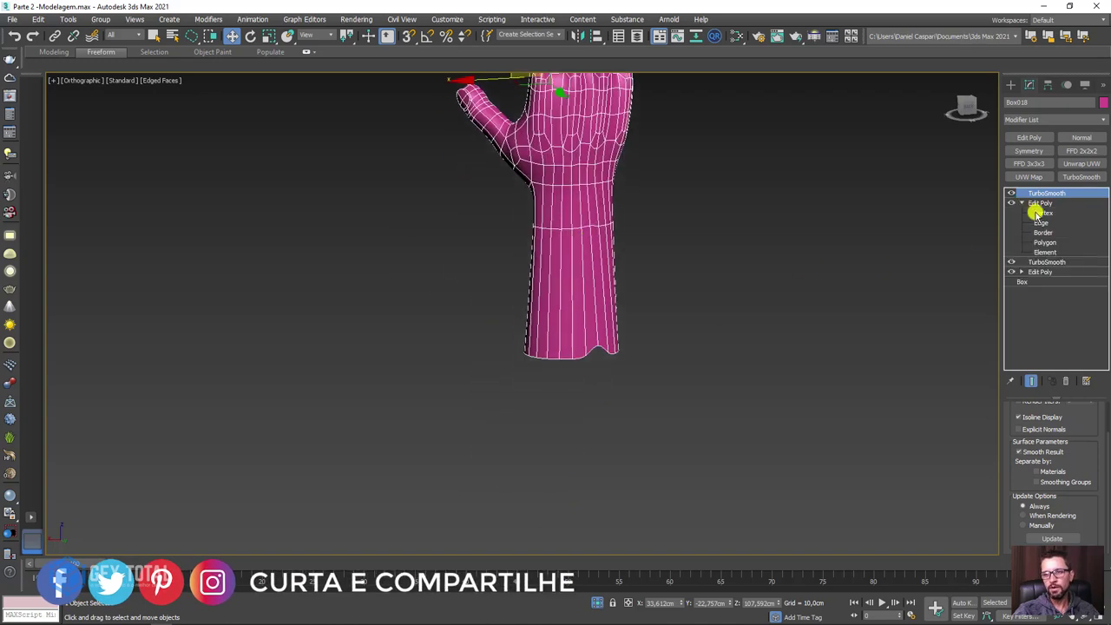
left_click(1043, 213)
scroll(625, 338, "up", 2)
scroll(607, 349, "up", 1)
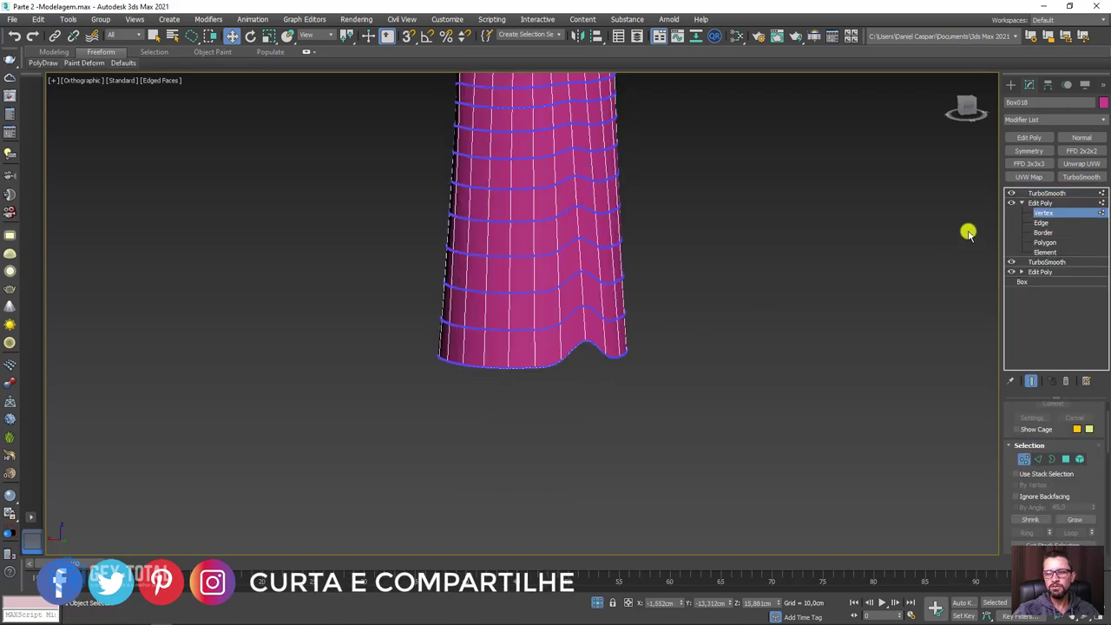
left_click(1012, 192)
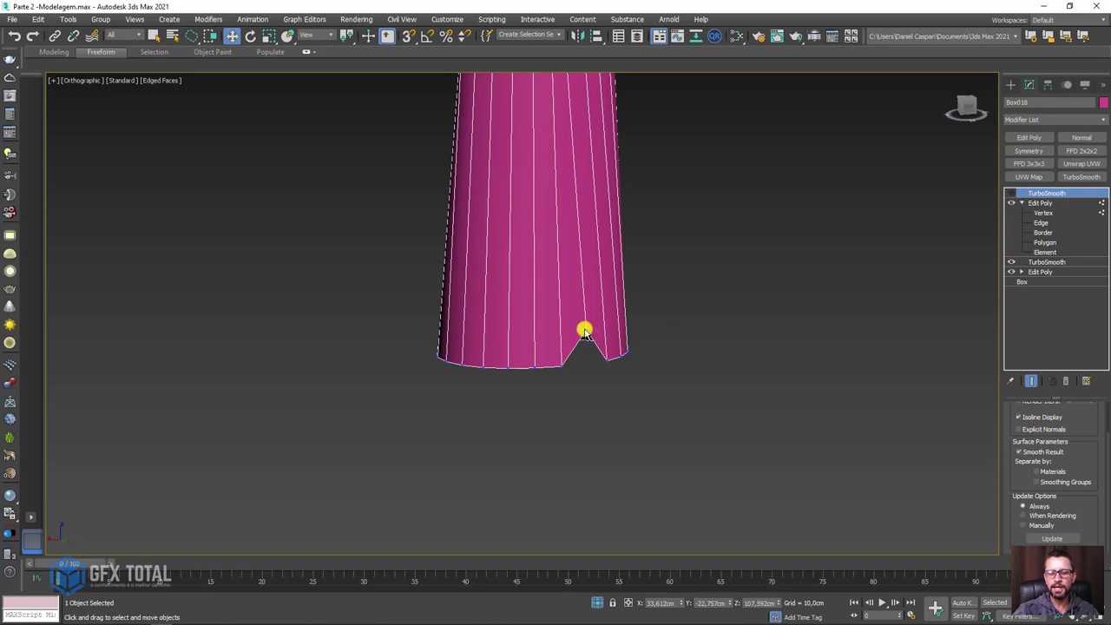
left_click(1042, 212)
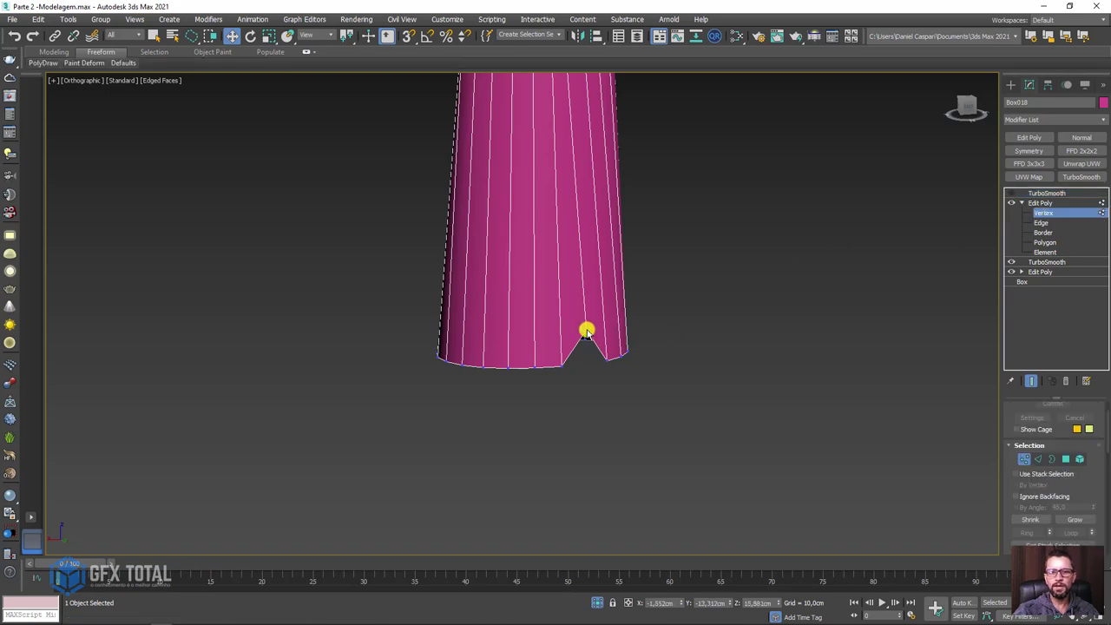
left_click(586, 331)
left_click_drag(565, 303, 570, 328)
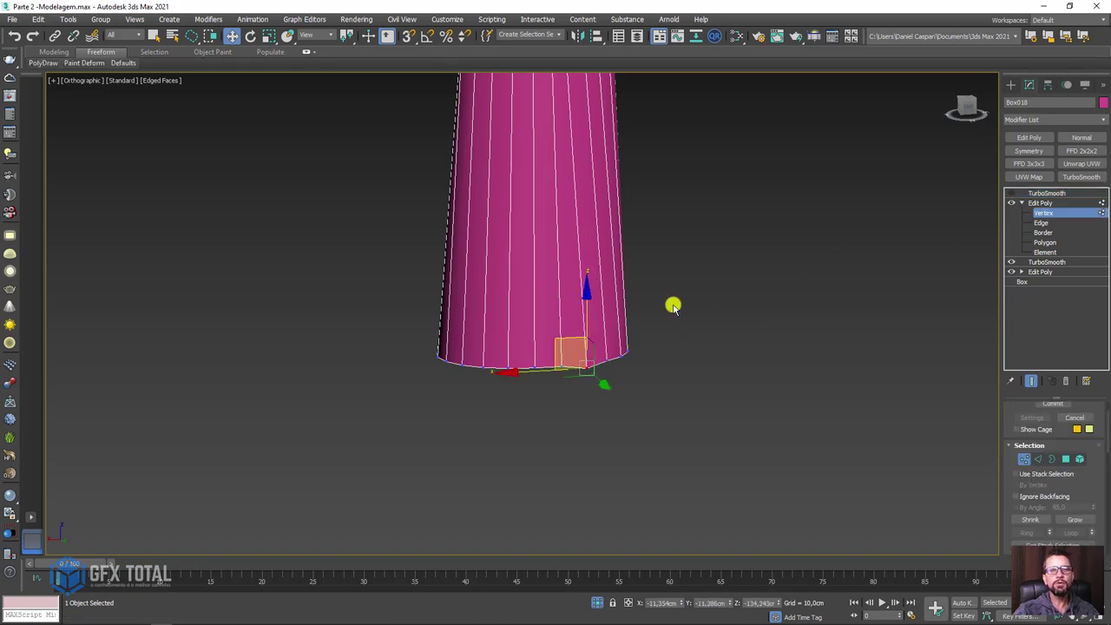
left_click(1038, 202)
left_click(1021, 202)
left_click(1024, 193)
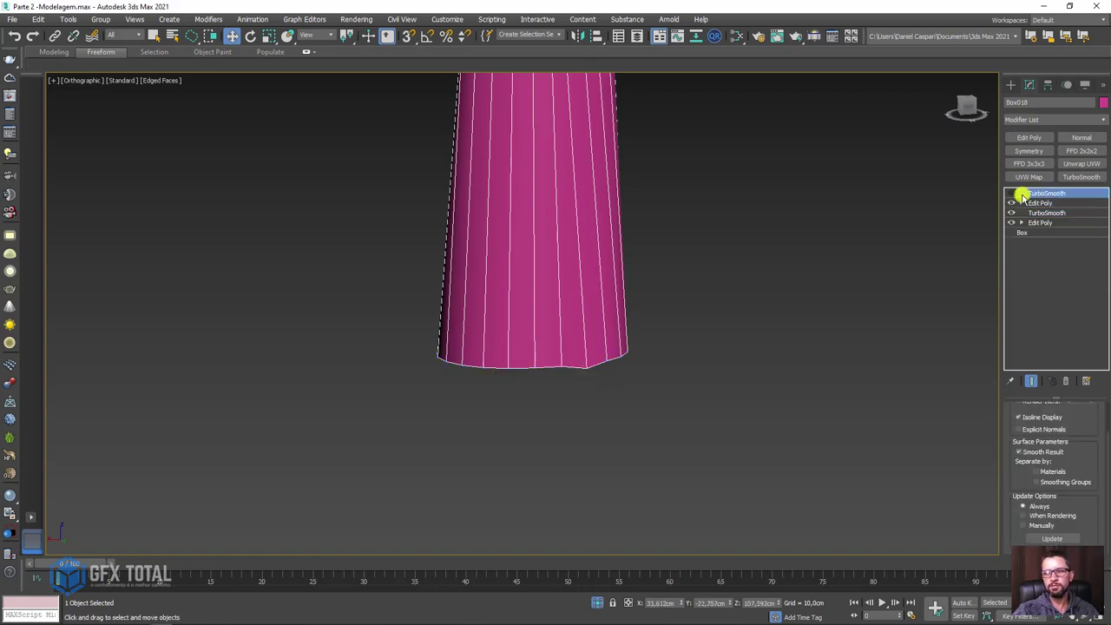
scroll(801, 237, "down", 5)
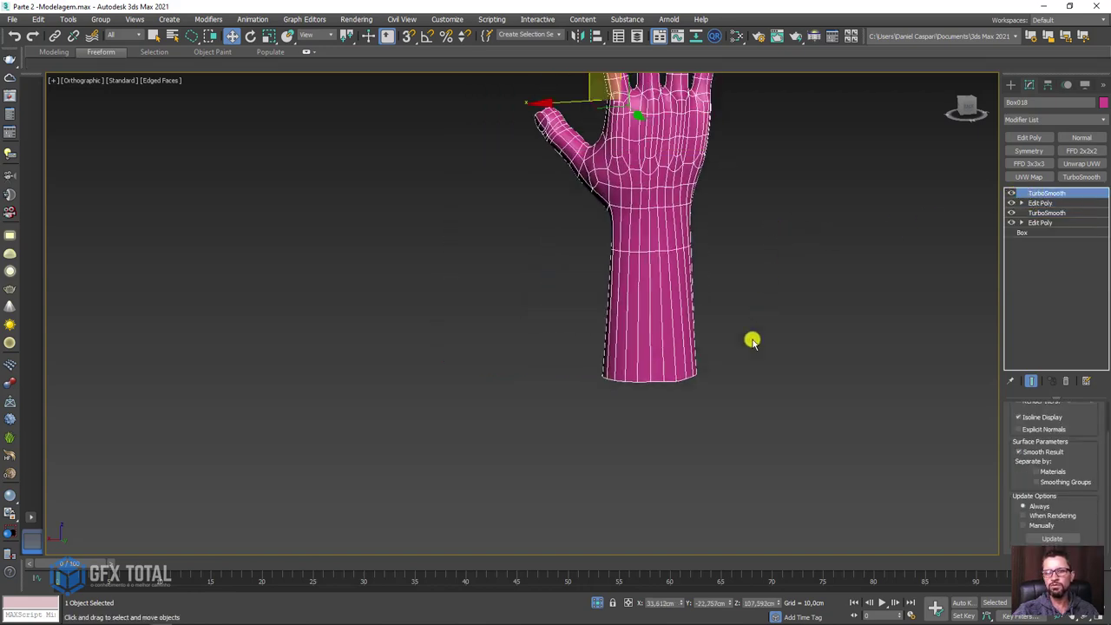
mouse_move(752, 337)
middle_mouse_down("alt")
mouse_move(773, 402)
mouse_move(783, 376)
mouse_move(764, 376)
mouse_move(776, 321)
mouse_move(783, 397)
mouse_move(733, 383)
mouse_move(804, 436)
mouse_move(808, 392)
mouse_move(741, 384)
mouse_move(825, 379)
mouse_move(769, 419)
mouse_move(764, 390)
middle_mouse_up("alt")
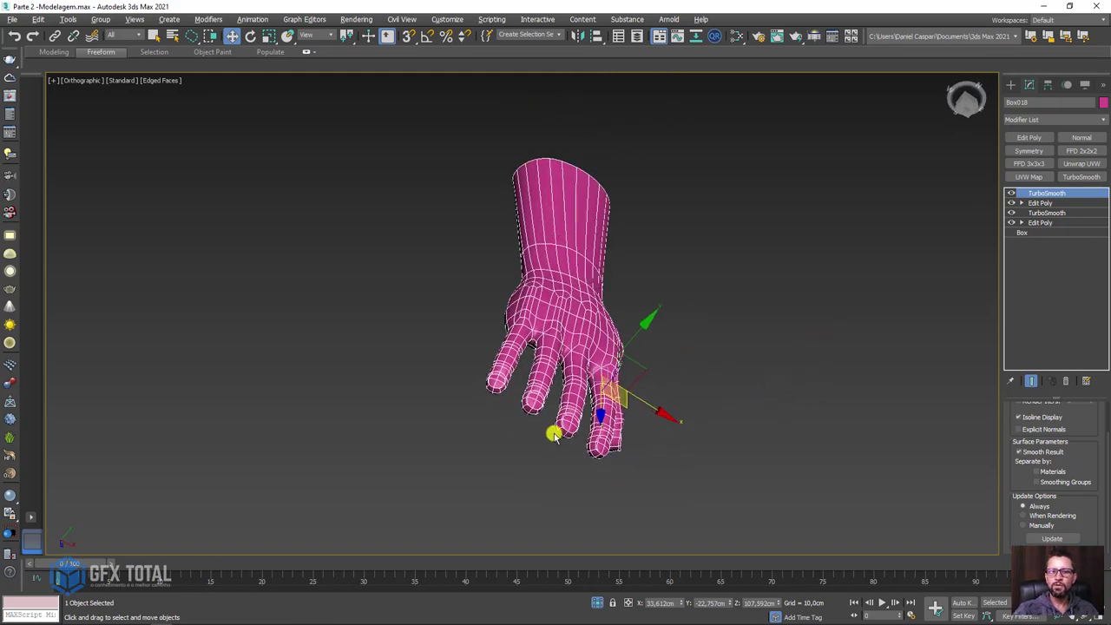
middle_click_drag(556, 432, 579, 341, "alt")
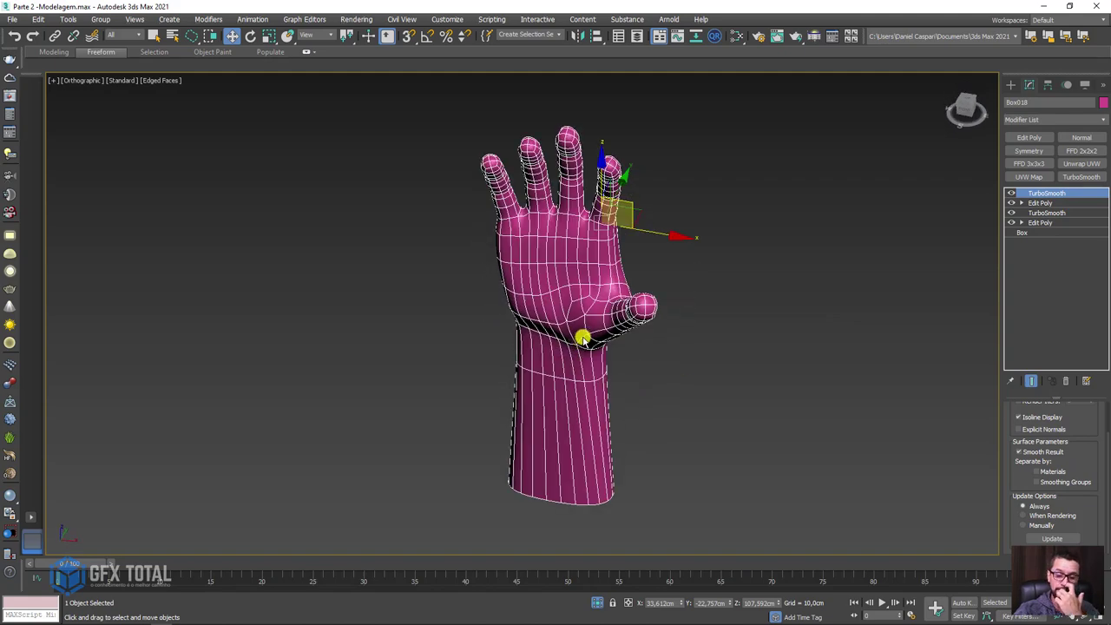
middle_click_drag(614, 368, 642, 355, "alt")
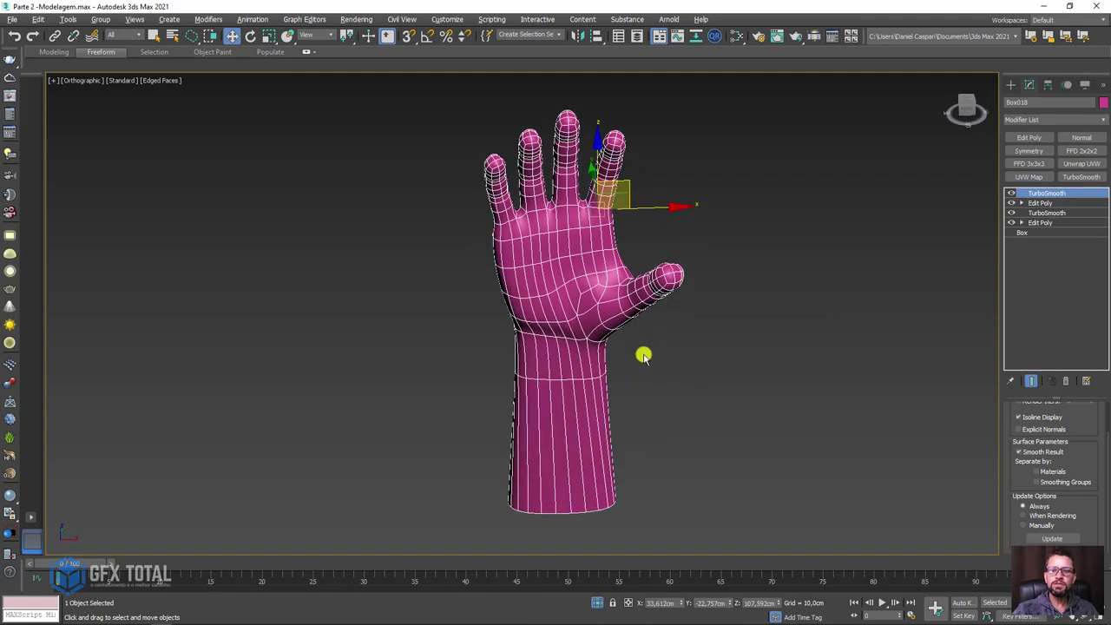
scroll(617, 269, "up", 2)
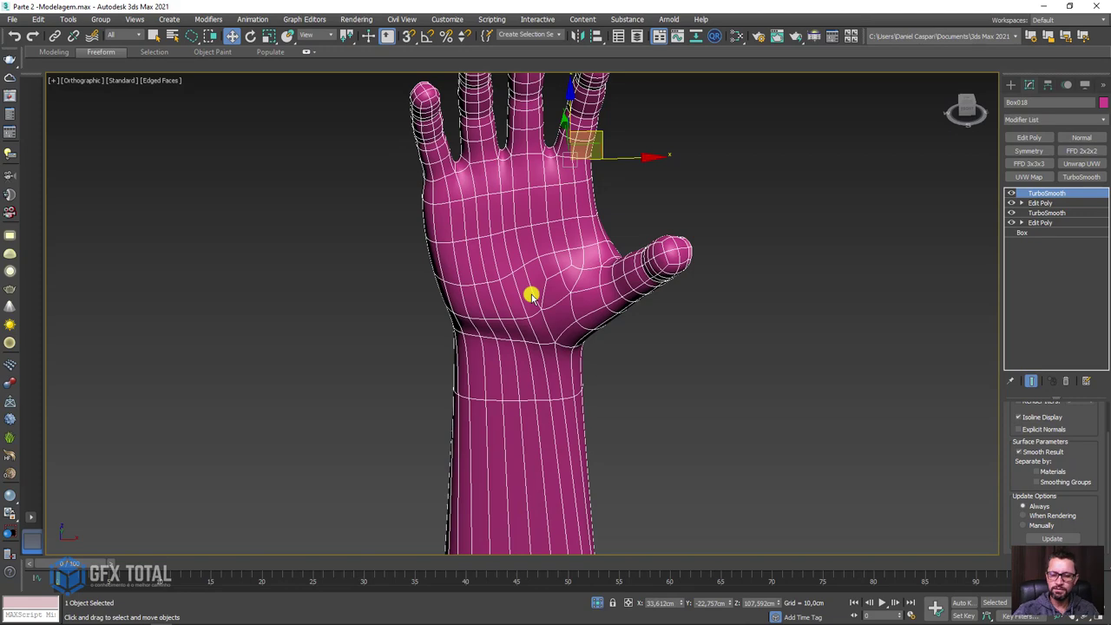
mouse_move(539, 295)
middle_mouse_down("alt")
mouse_move(550, 295)
mouse_move(476, 275)
mouse_move(513, 269)
middle_mouse_up("alt")
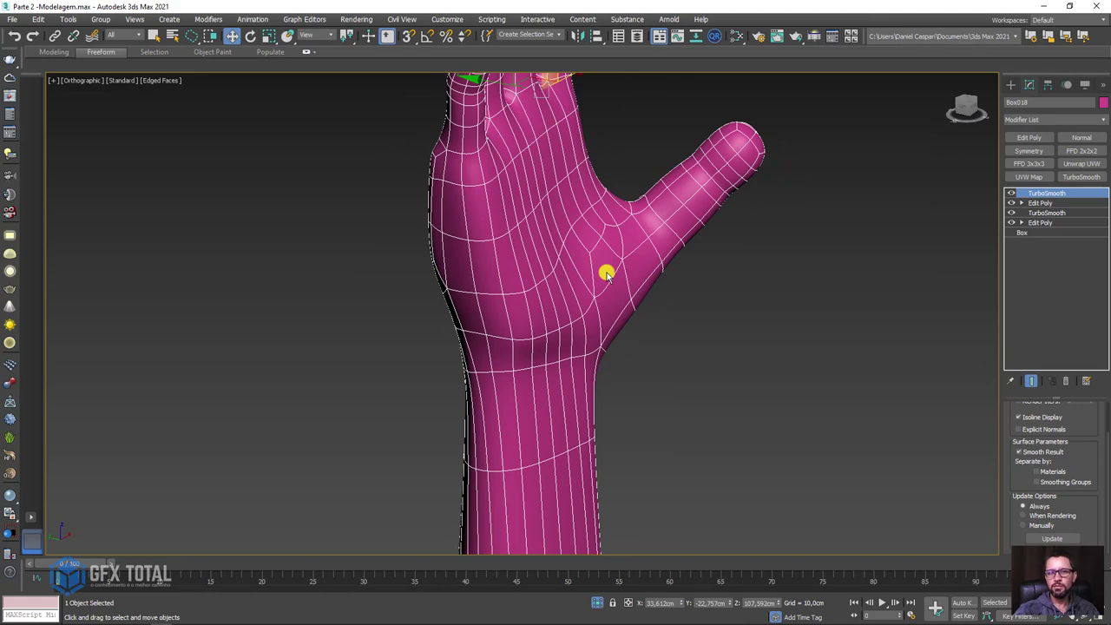
middle_click_drag(681, 267, 675, 251, "alt")
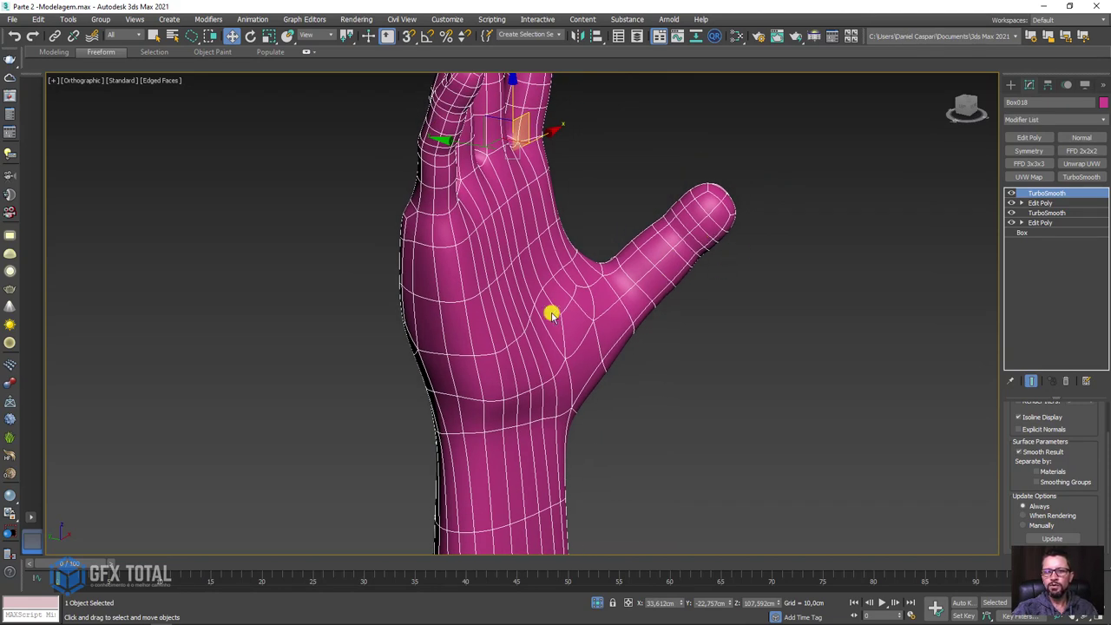
mouse_move(762, 341)
middle_mouse_down("alt")
mouse_move(773, 384)
mouse_move(682, 382)
mouse_move(630, 429)
middle_mouse_up("alt")
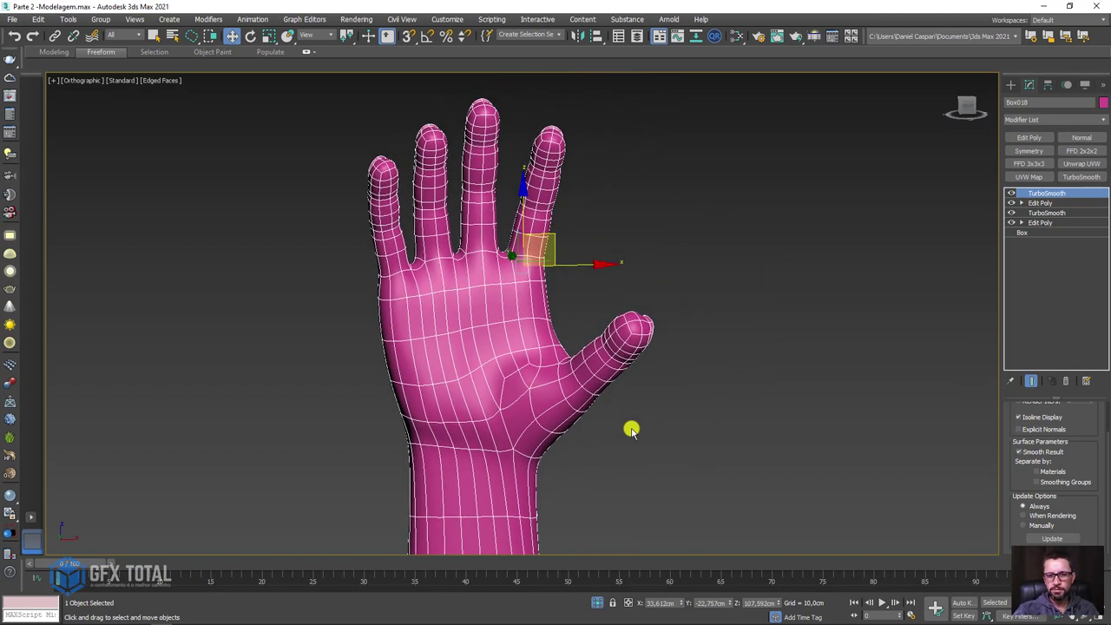